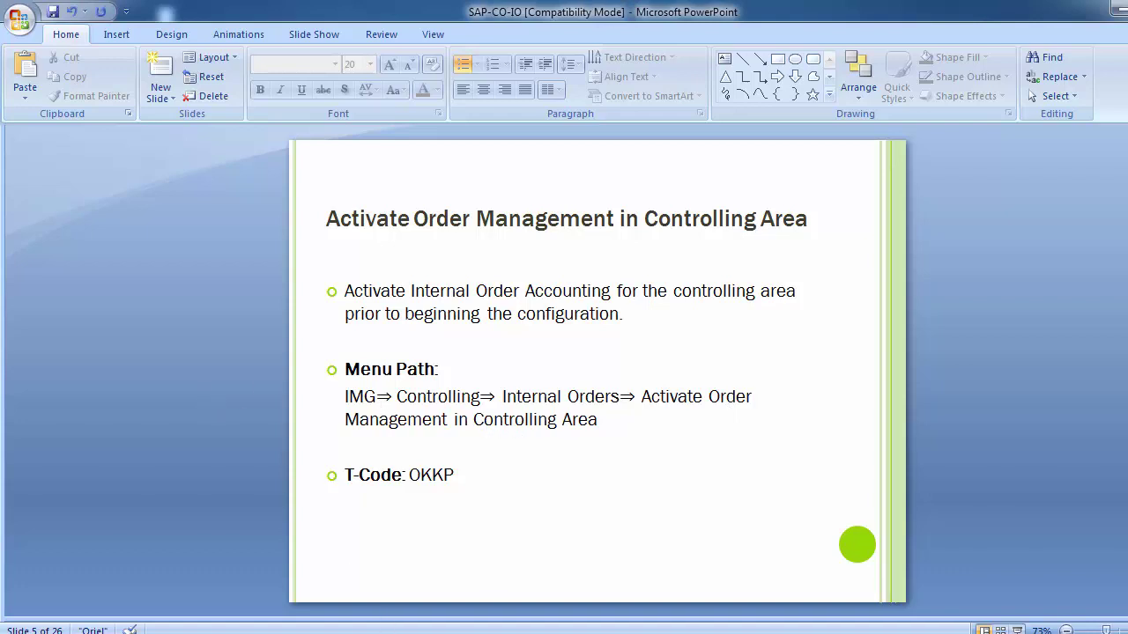
Switch to SAP Logon, open the IDES BEEN system and try to log on with the user name and account password
left_click(403, 599)
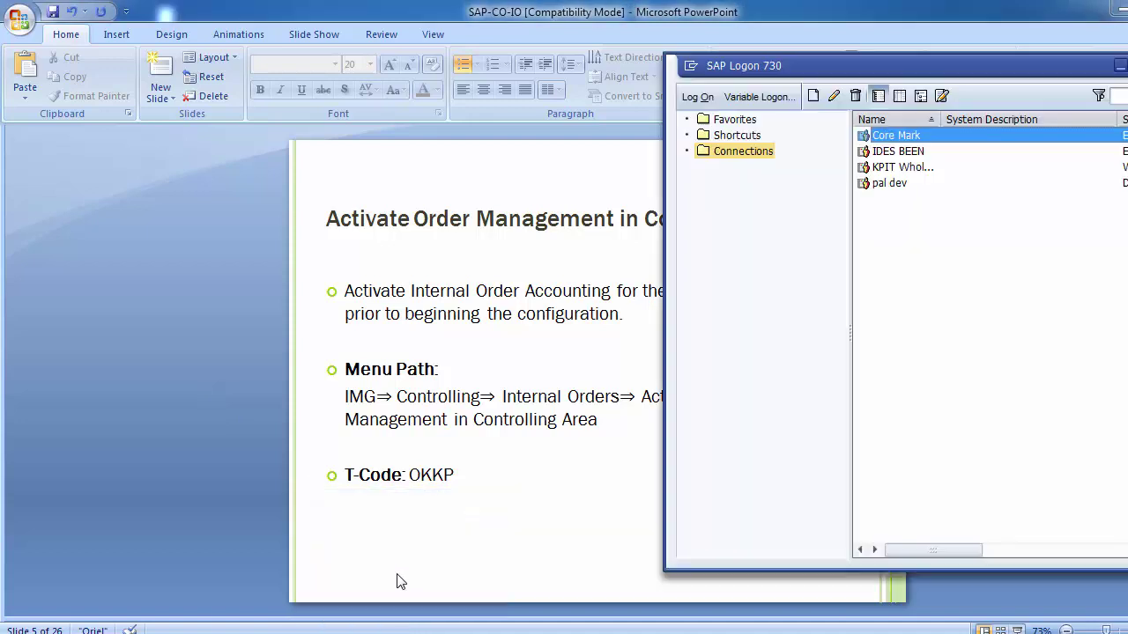
double_click(884, 151)
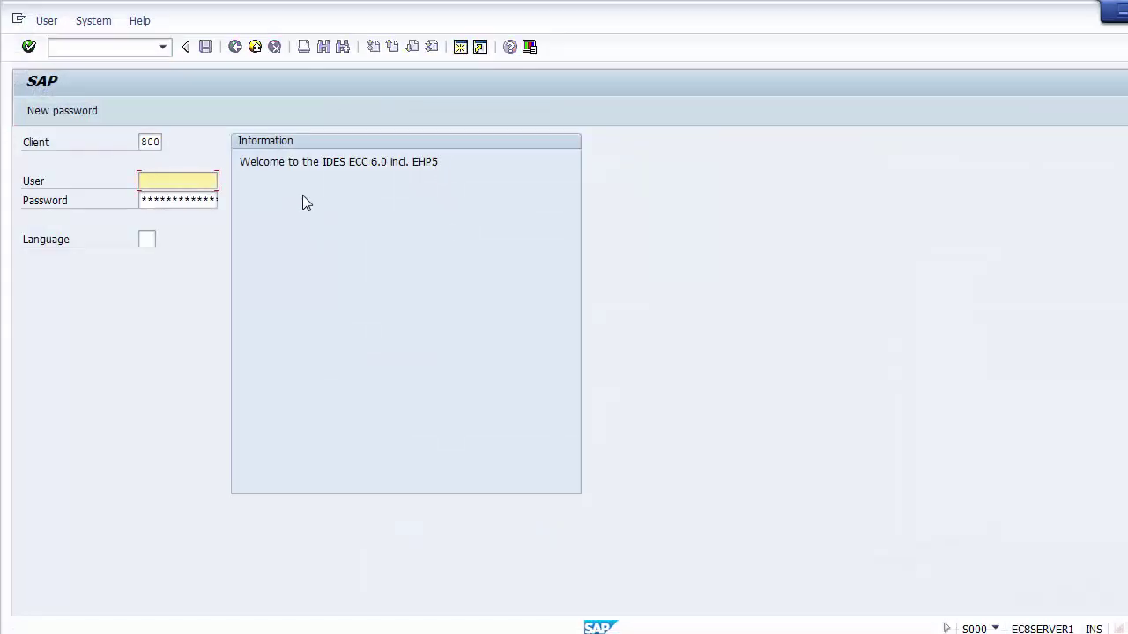
key("Down")
key("Down")
key("Down")
key("Return")
key("Tab")
key("ctrl+v")
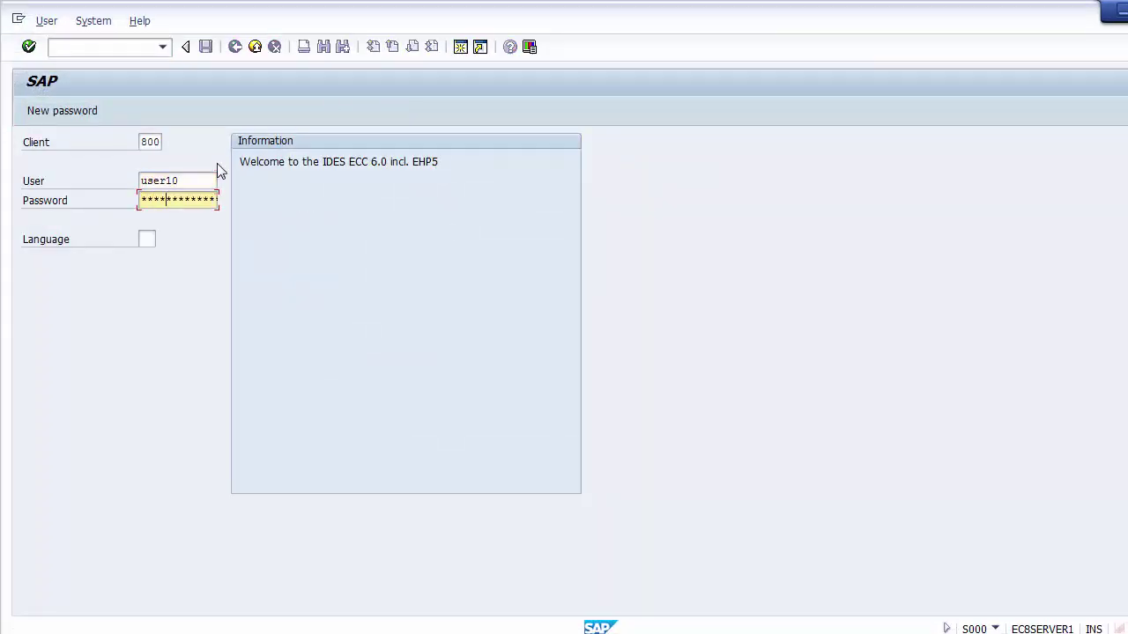
key("Return")
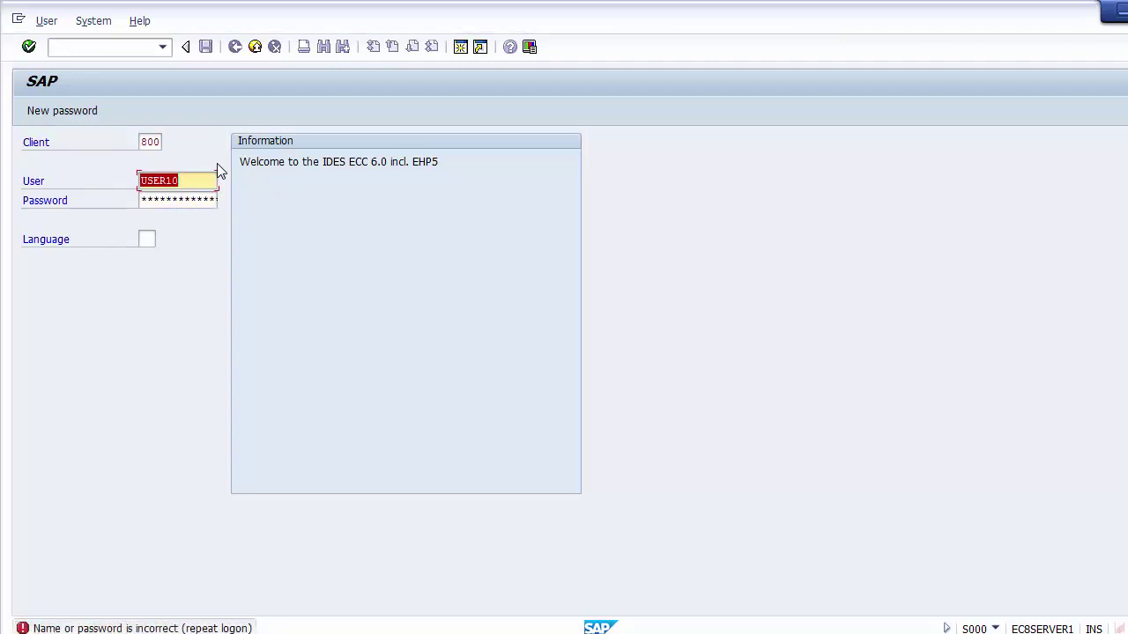
Re-enter the account password for the same user and log on to the system
key("Tab")
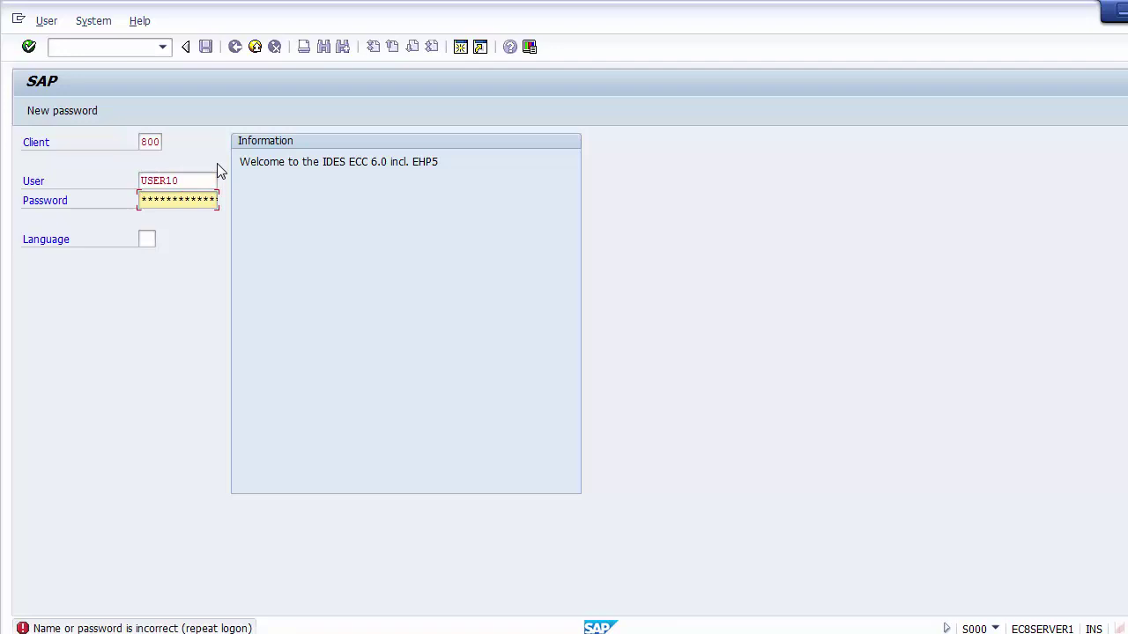
left_click(206, 179)
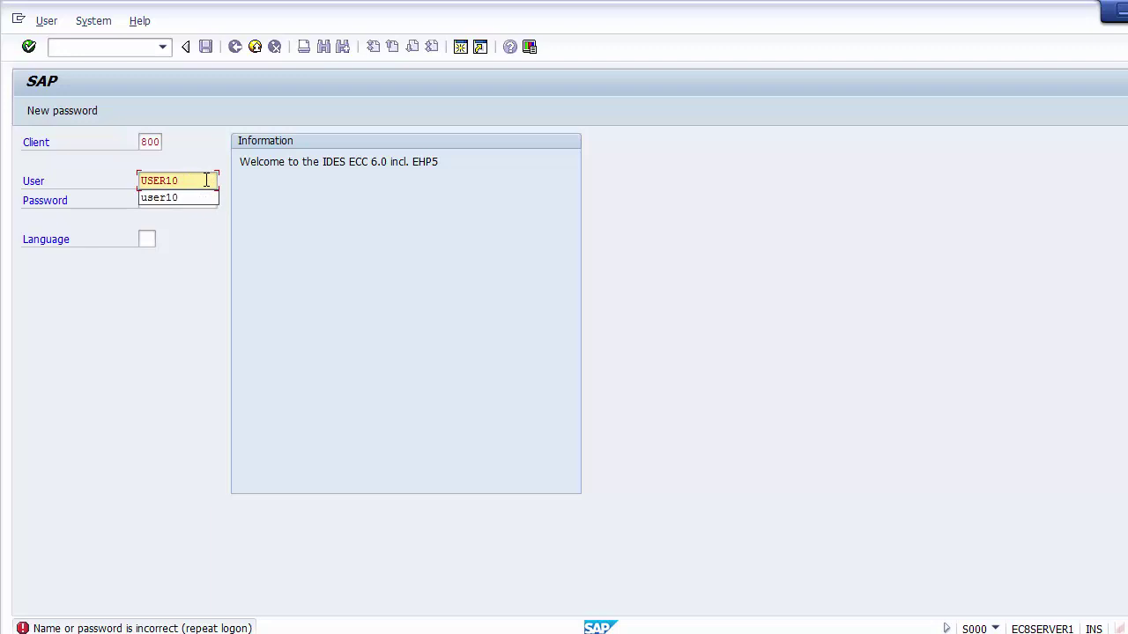
key("Tab")
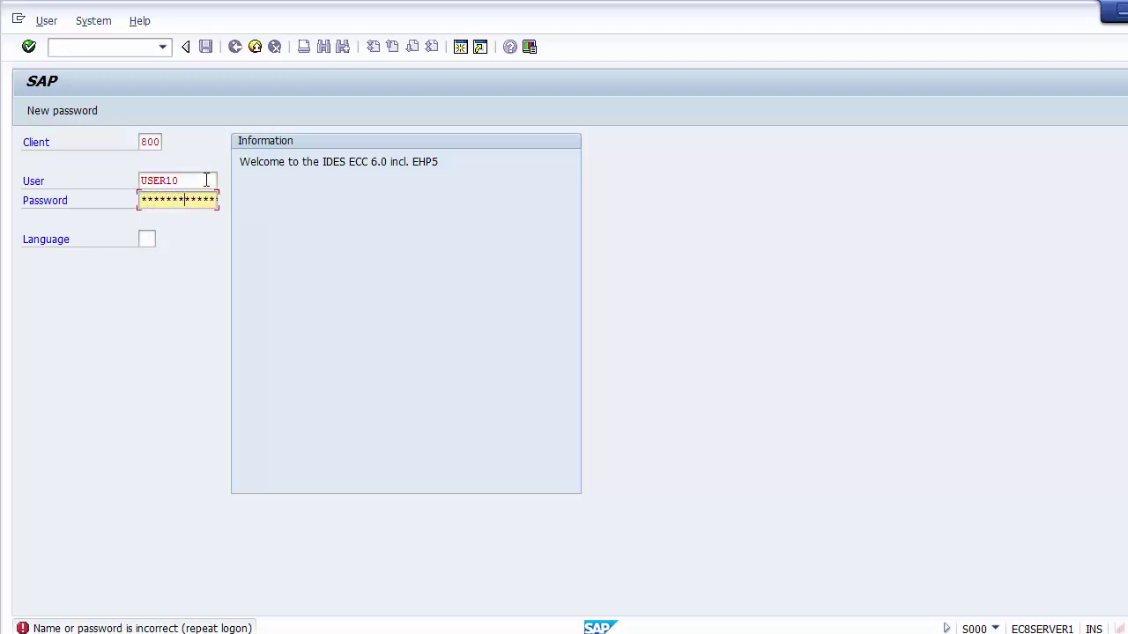
key("Return")
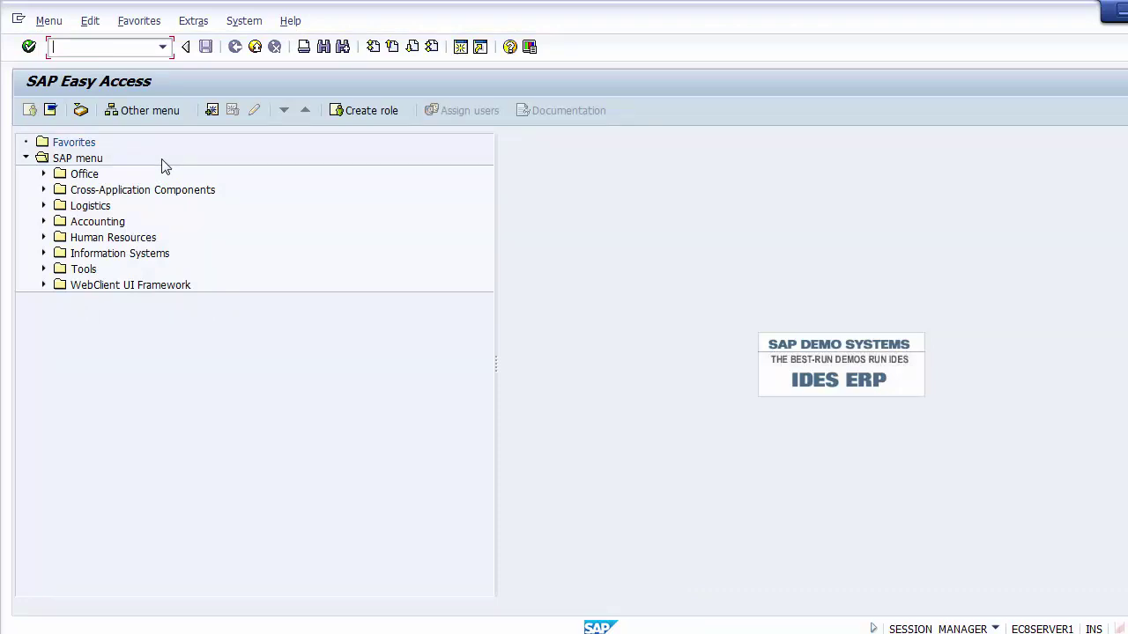
Start transaction SPRO and display the SAP Reference IMG
type("SPRO")
key("Return")
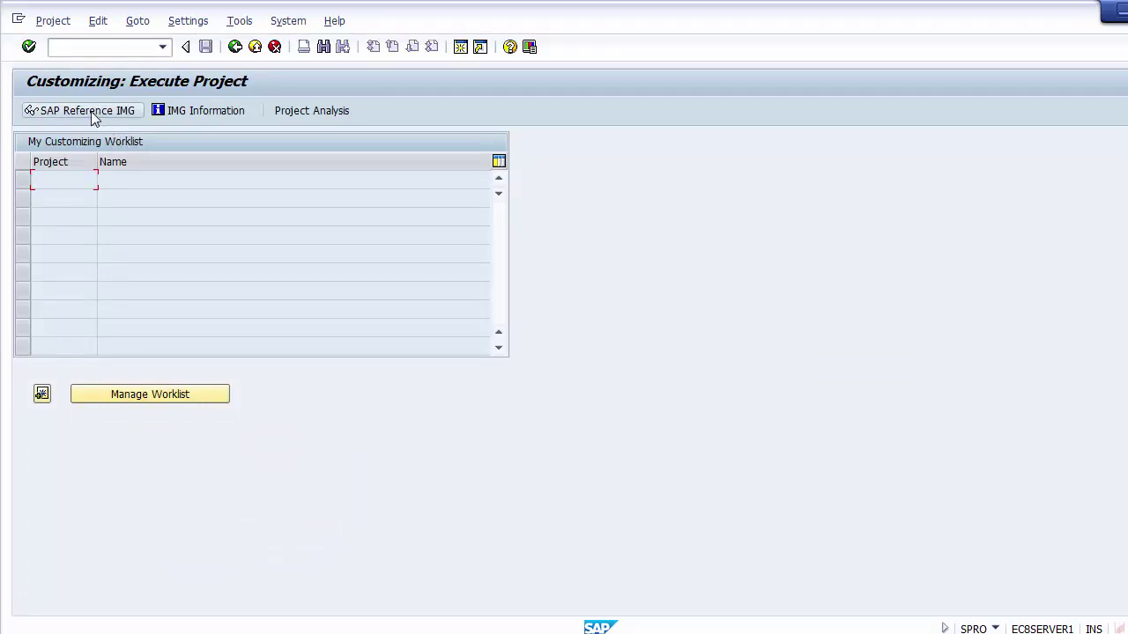
left_click(77, 118)
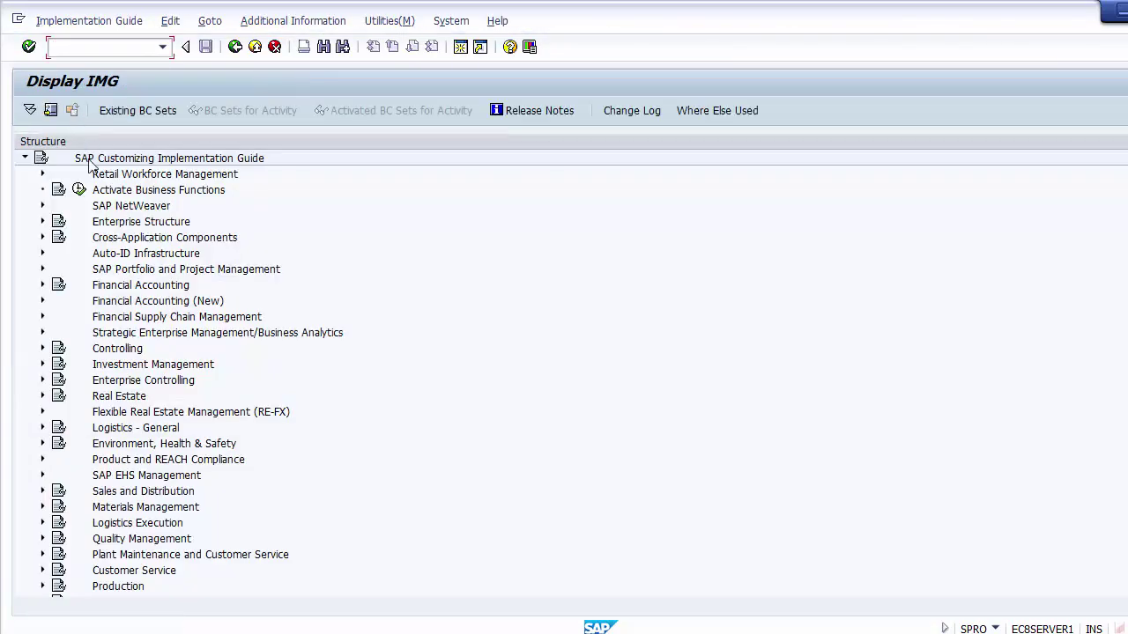
Expand Controlling and Internal Orders in the implementation guide and execute Activate Order Management in Controlling Area
left_click(104, 354)
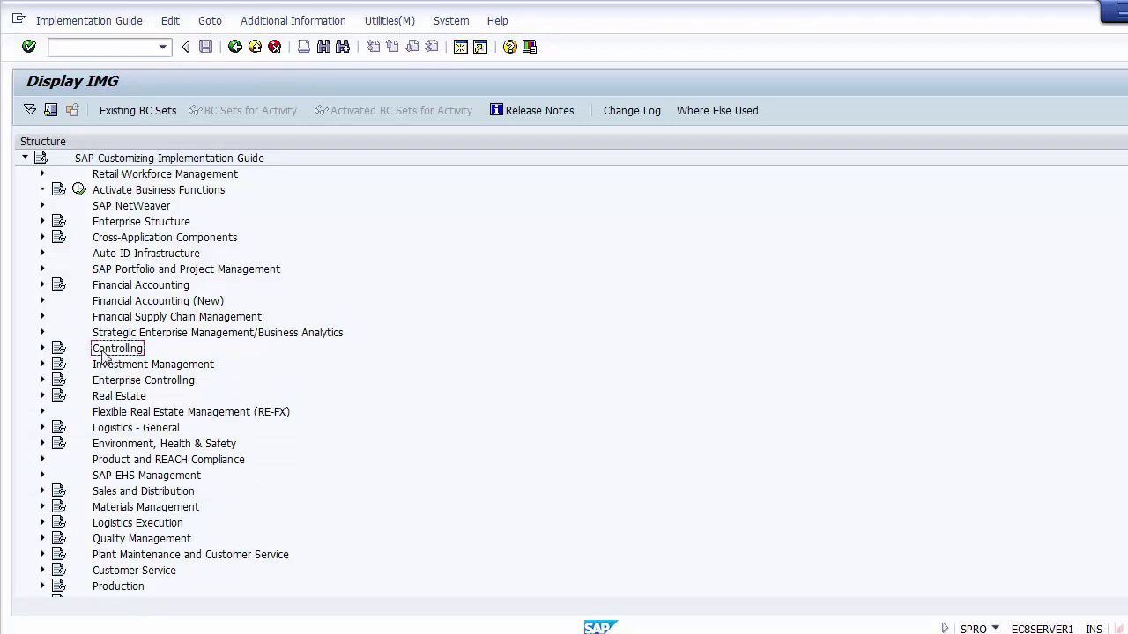
left_click(43, 349)
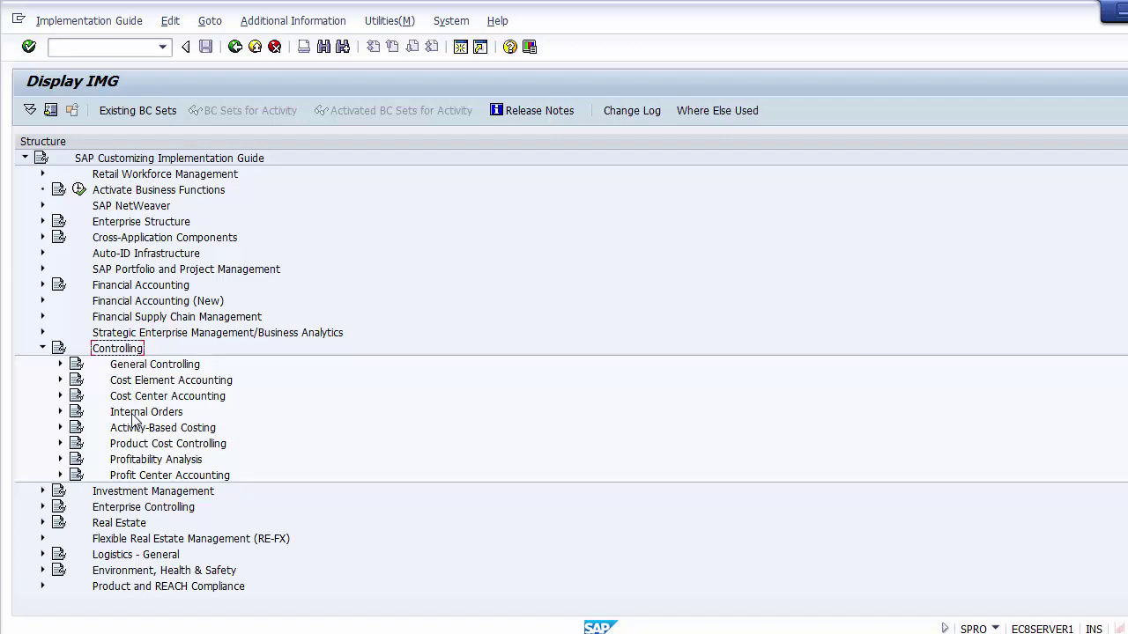
left_click(132, 414)
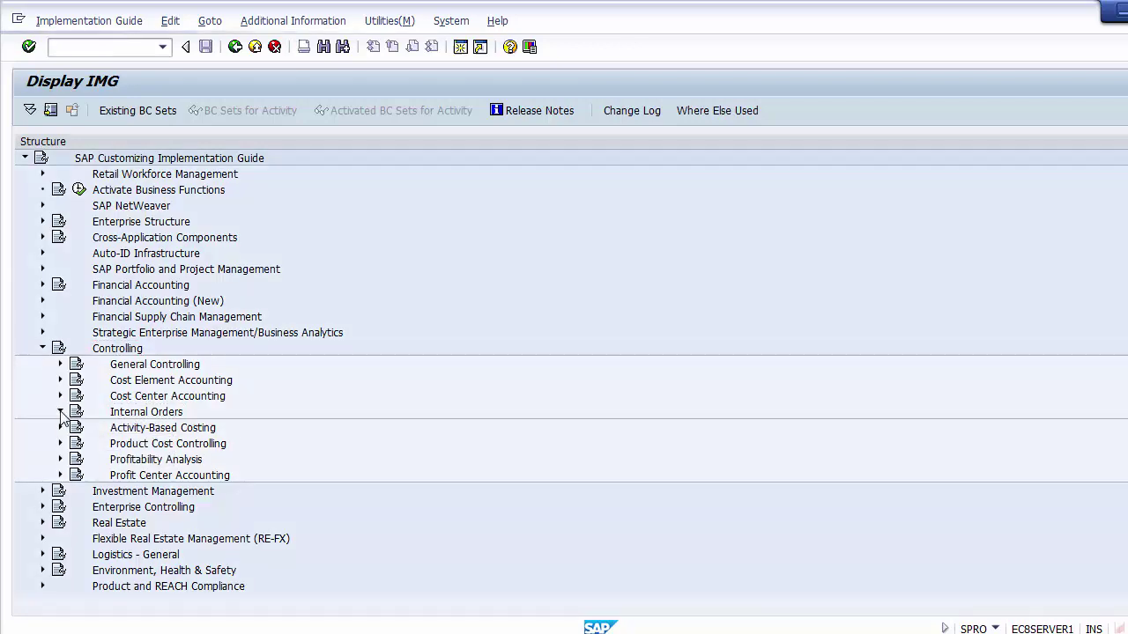
left_click(60, 411)
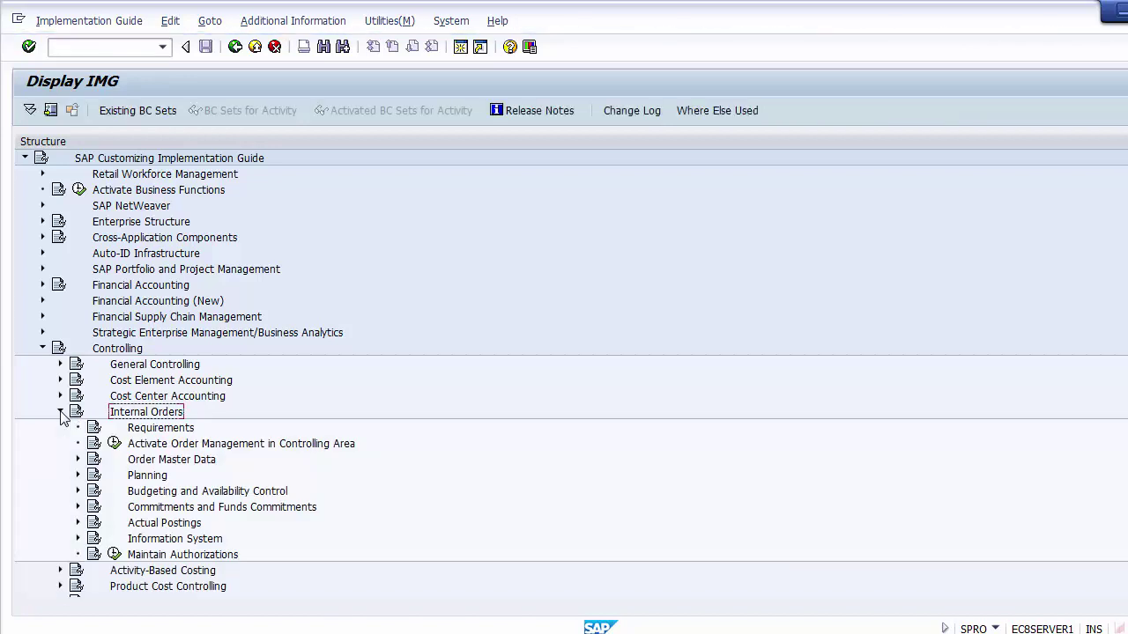
left_click(215, 445)
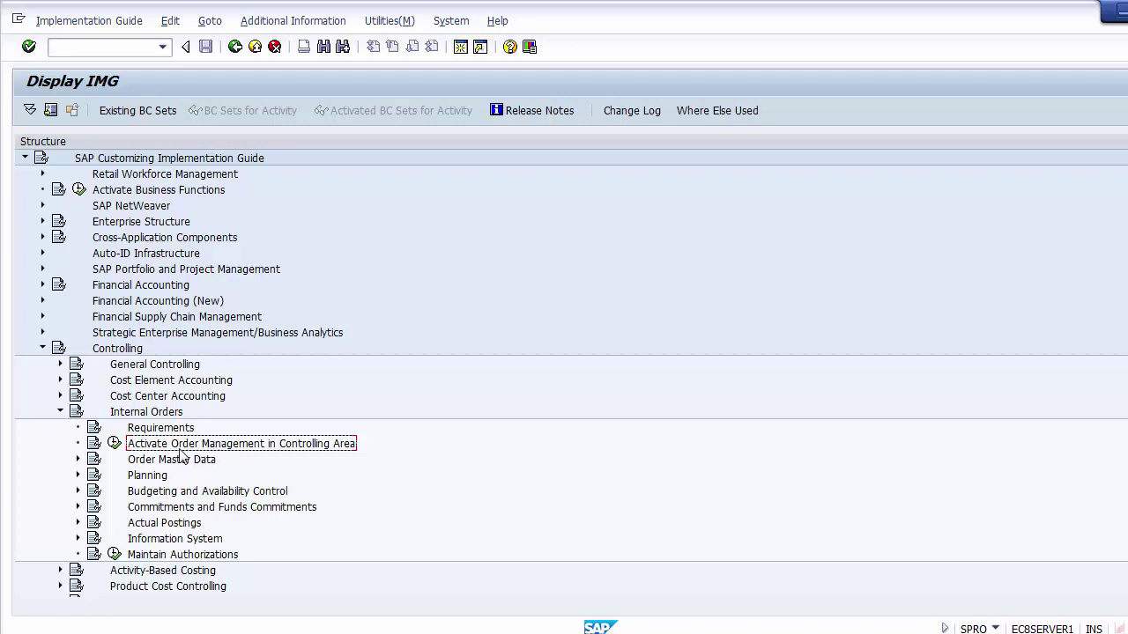
left_click(115, 444)
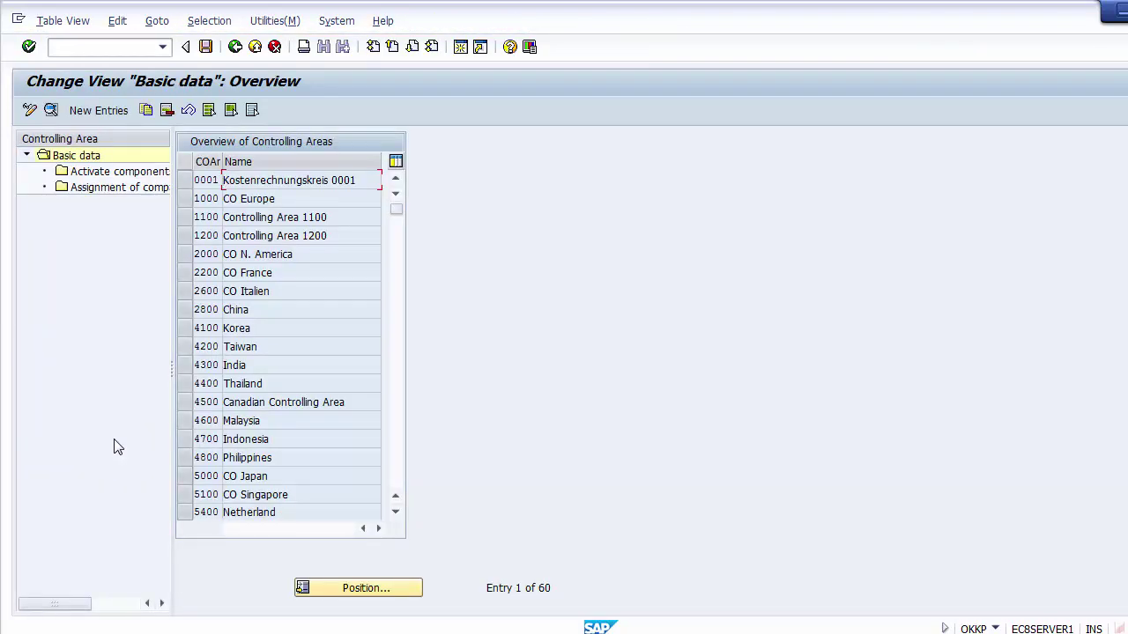
Position the overview of controlling areas at CO Area Z100
left_click(352, 594)
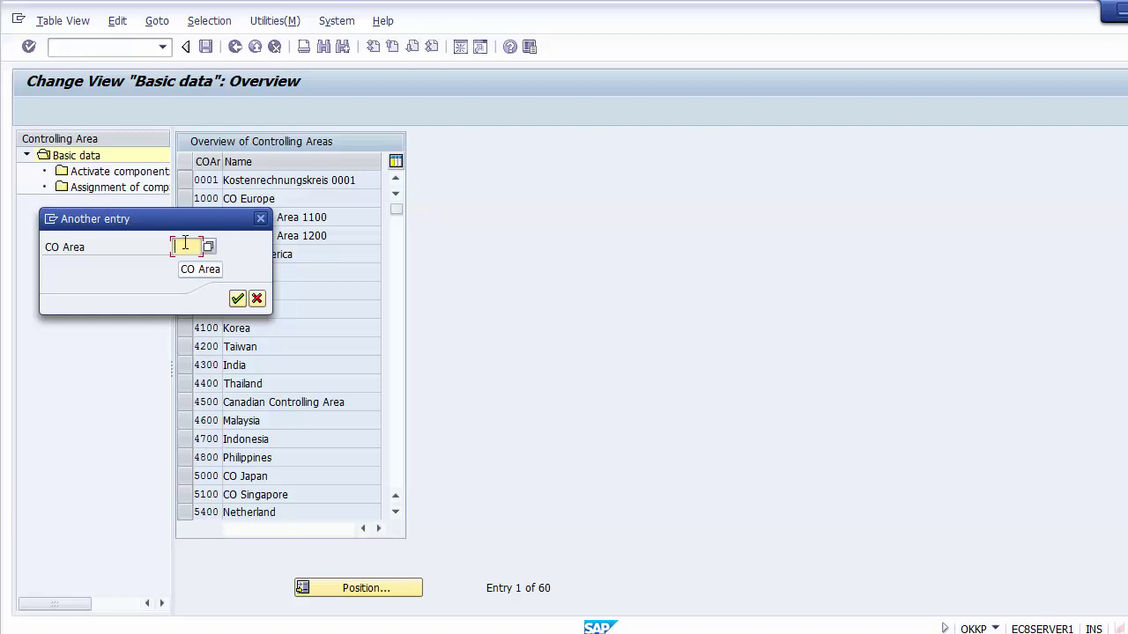
type("Z1")
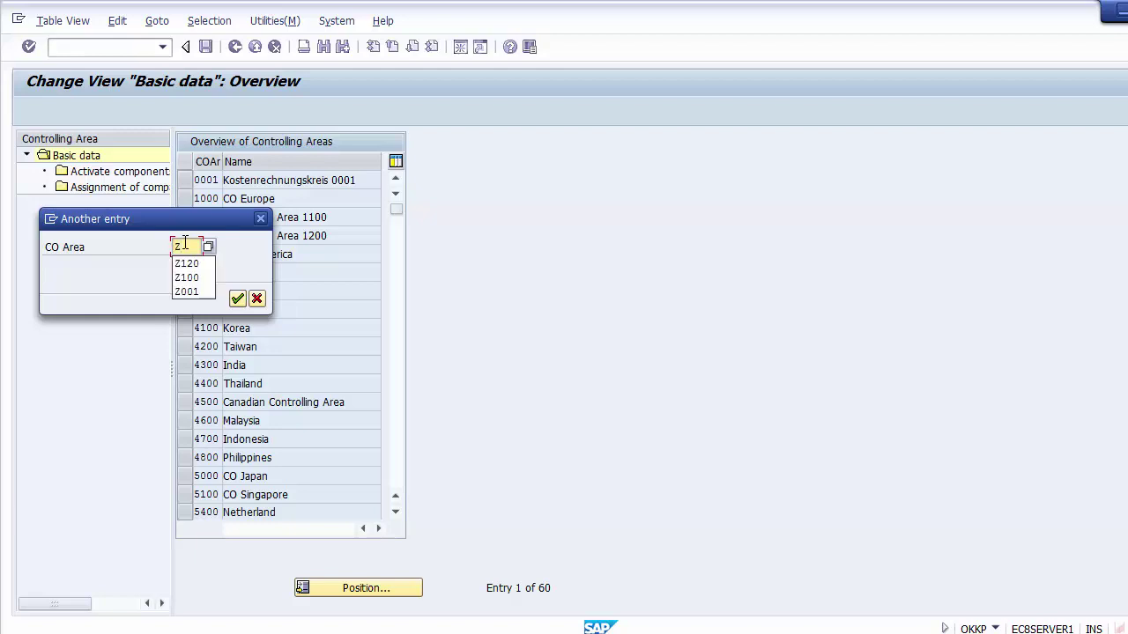
type("00")
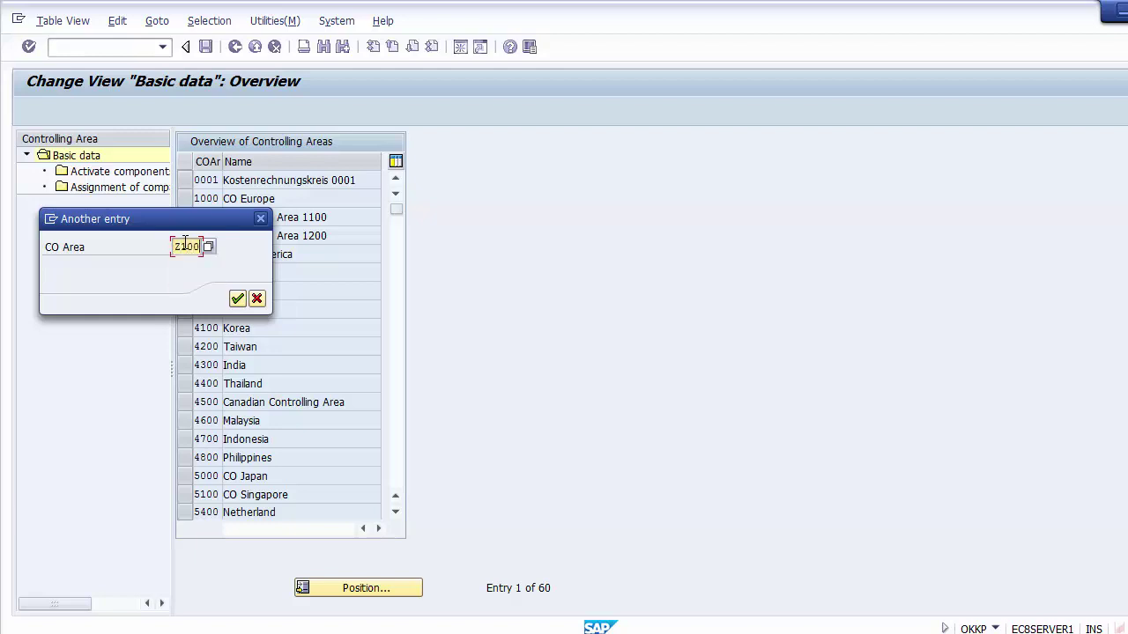
key("Return")
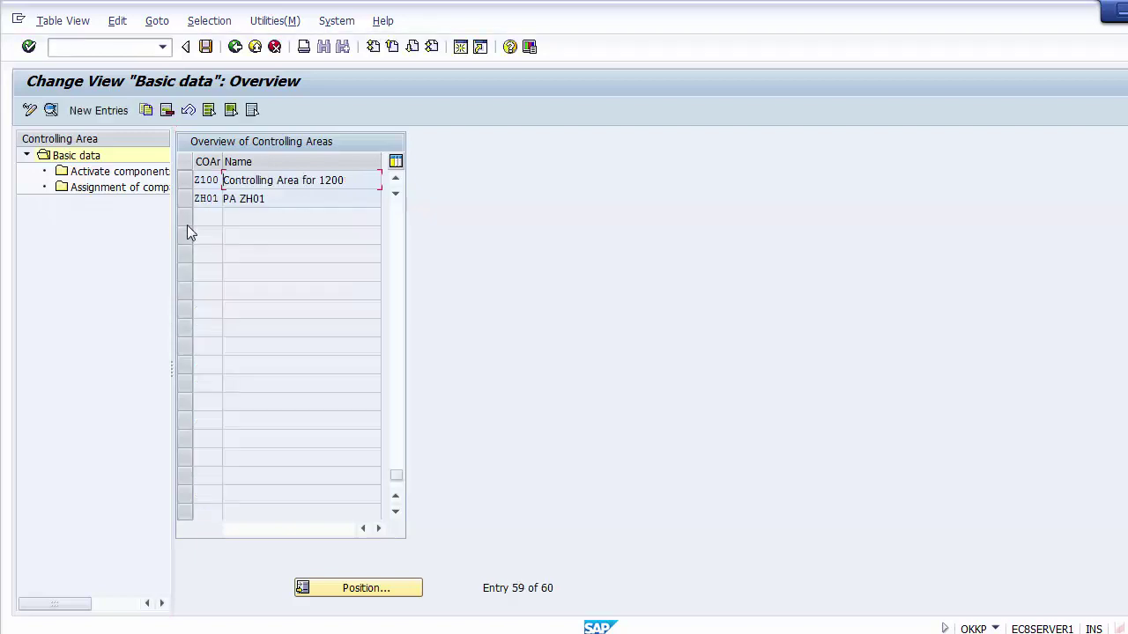
Select controlling area Z100 and open its Activate components/control indicators details
left_click(240, 198)
left_click(185, 181)
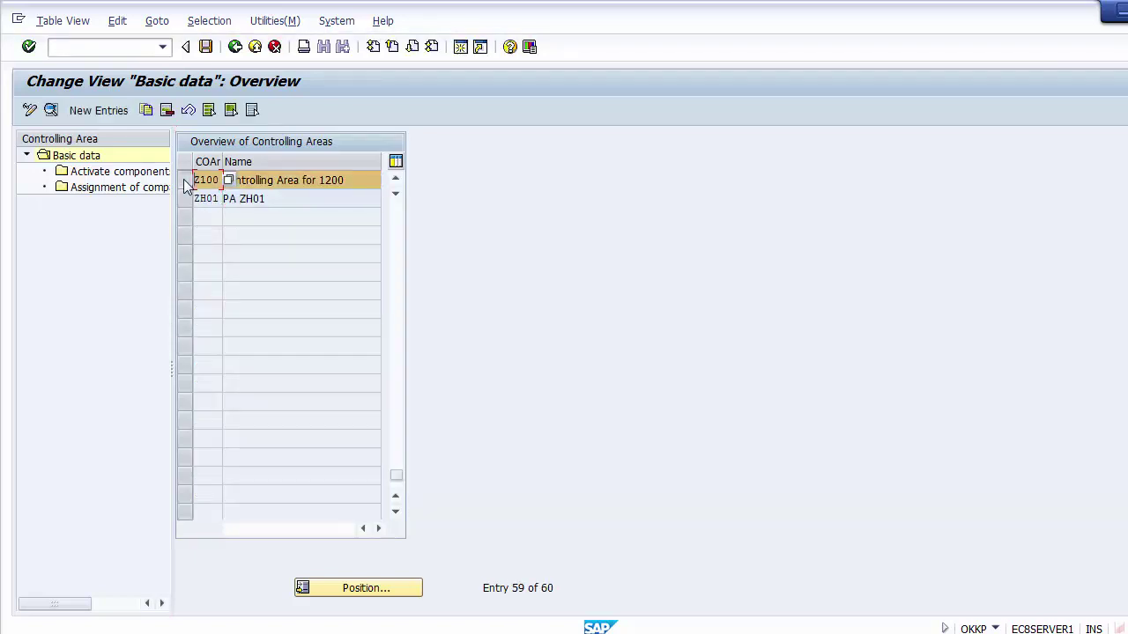
left_click(239, 180)
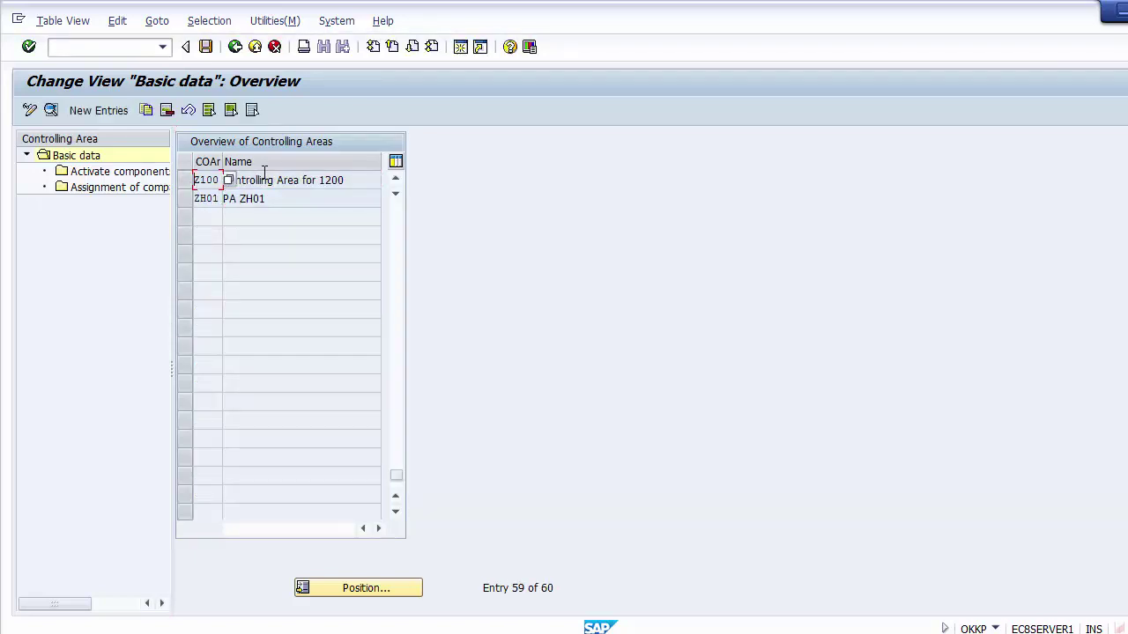
left_click(185, 183)
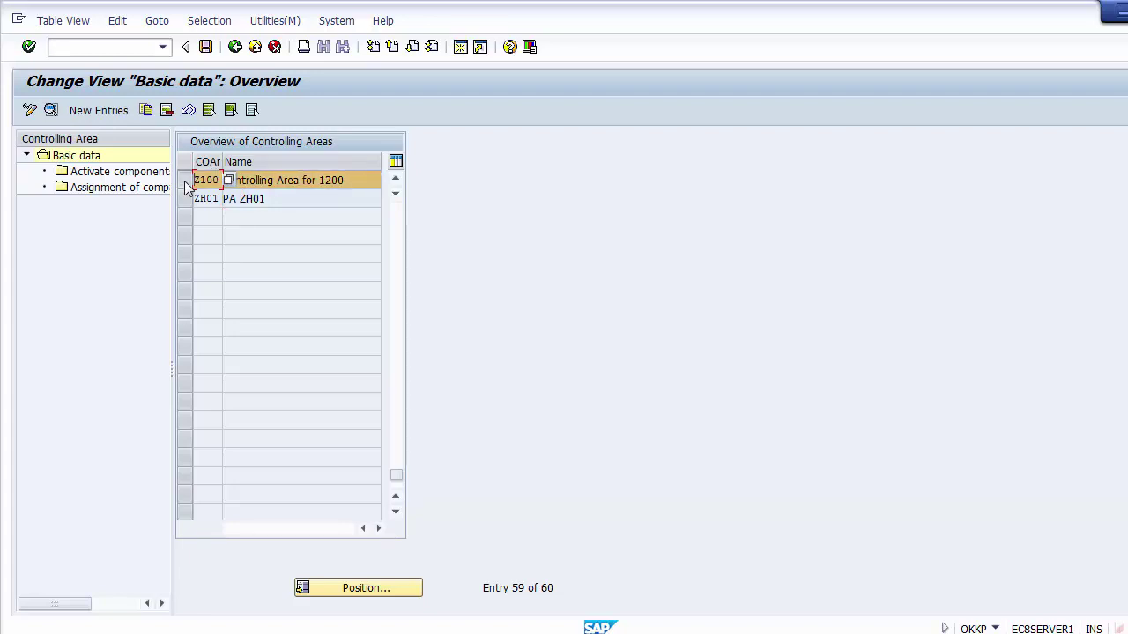
double_click(117, 173)
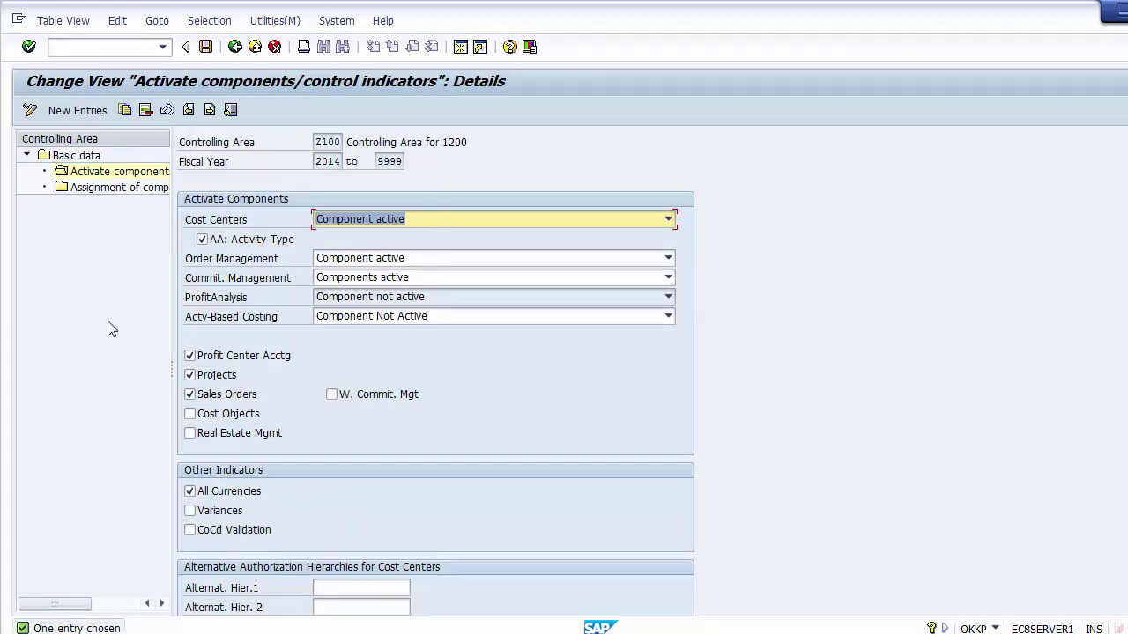
Set Order Management to Component active for controlling area Z100
left_click(78, 327)
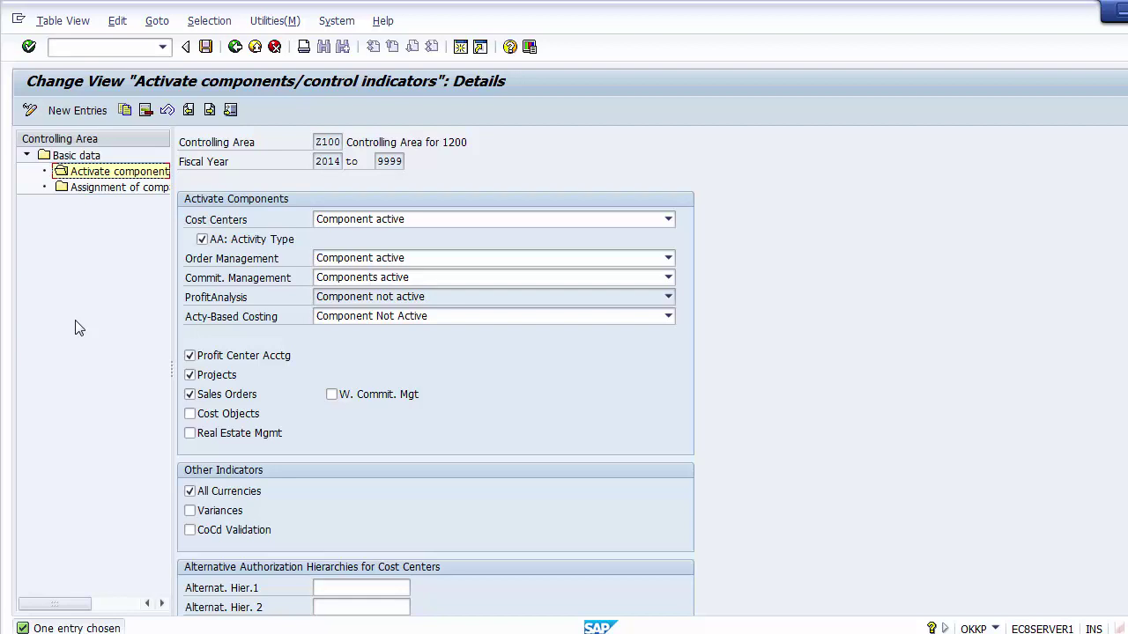
left_click(218, 262)
left_click(408, 260)
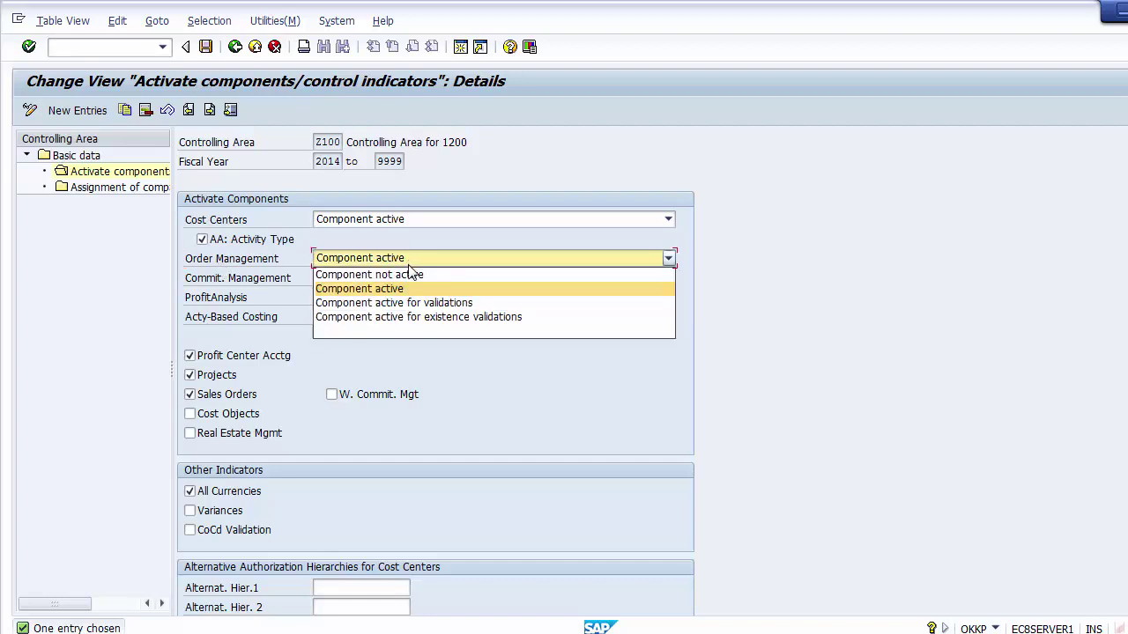
left_click(405, 289)
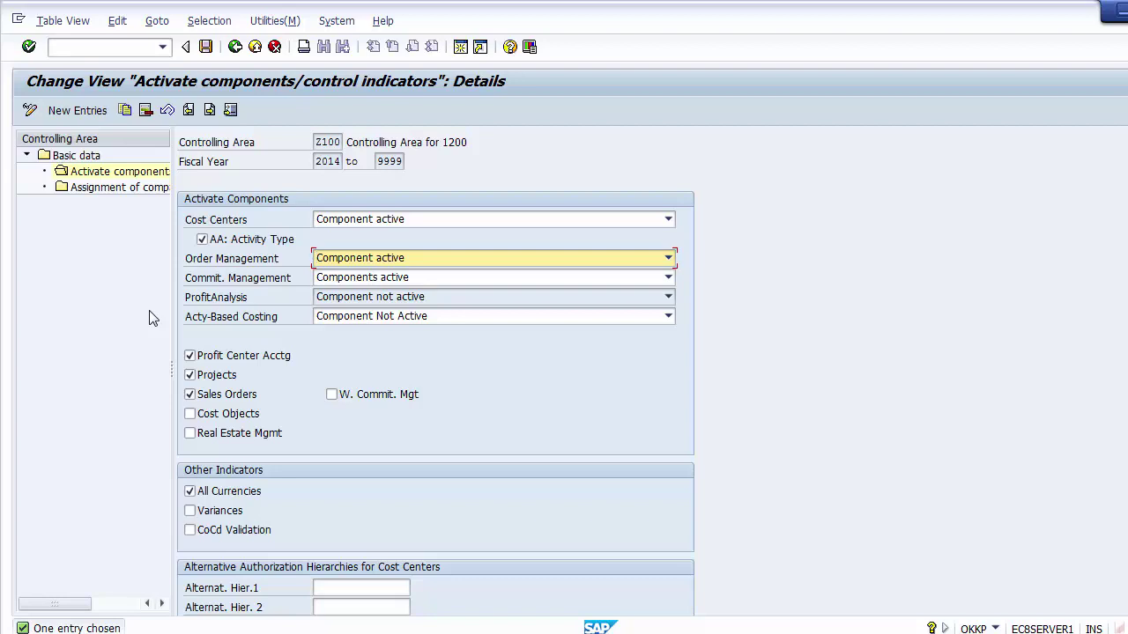
left_click(403, 260)
left_click(402, 261)
Enable the Variances indicator and the Cost Objects component for controlling area Z100
left_click(222, 519)
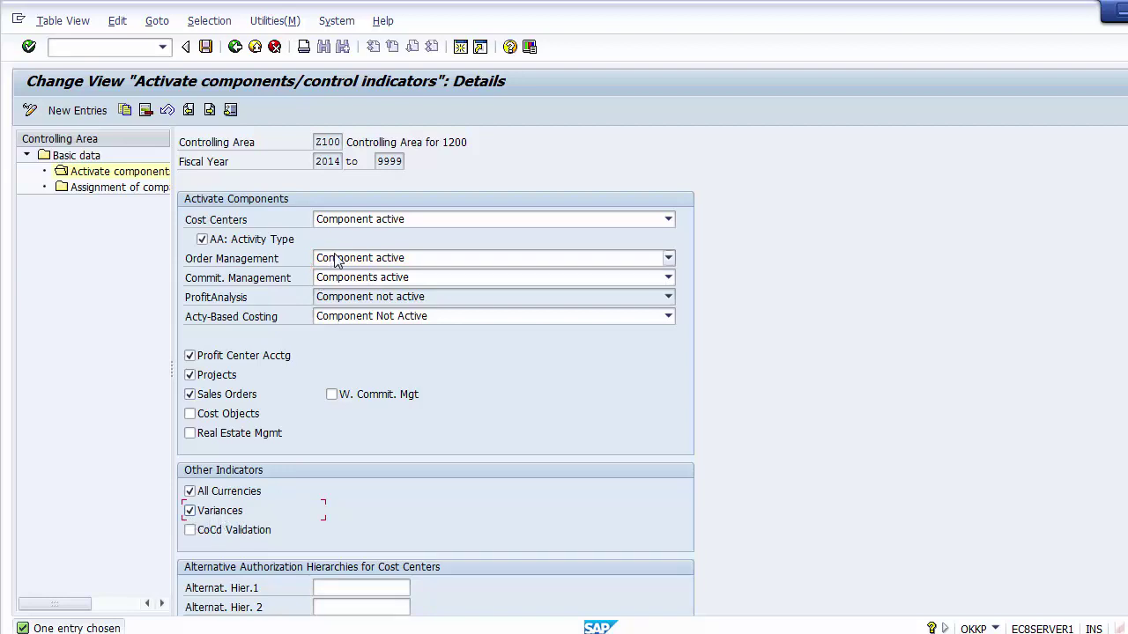
left_click(362, 264)
left_click(362, 264)
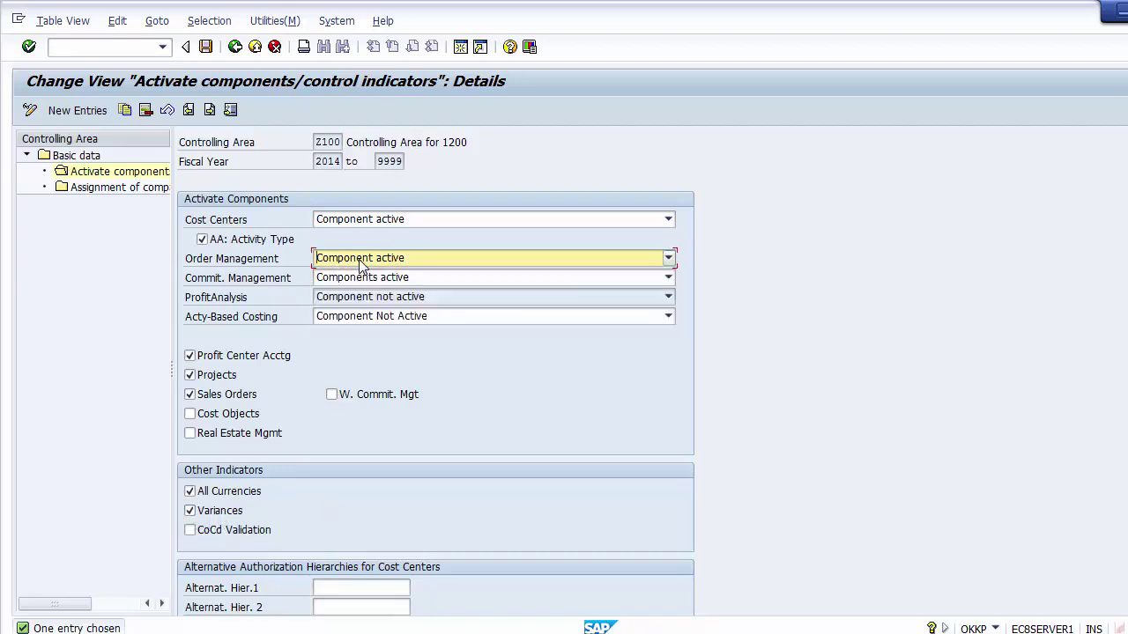
left_click(228, 514)
left_click(228, 514)
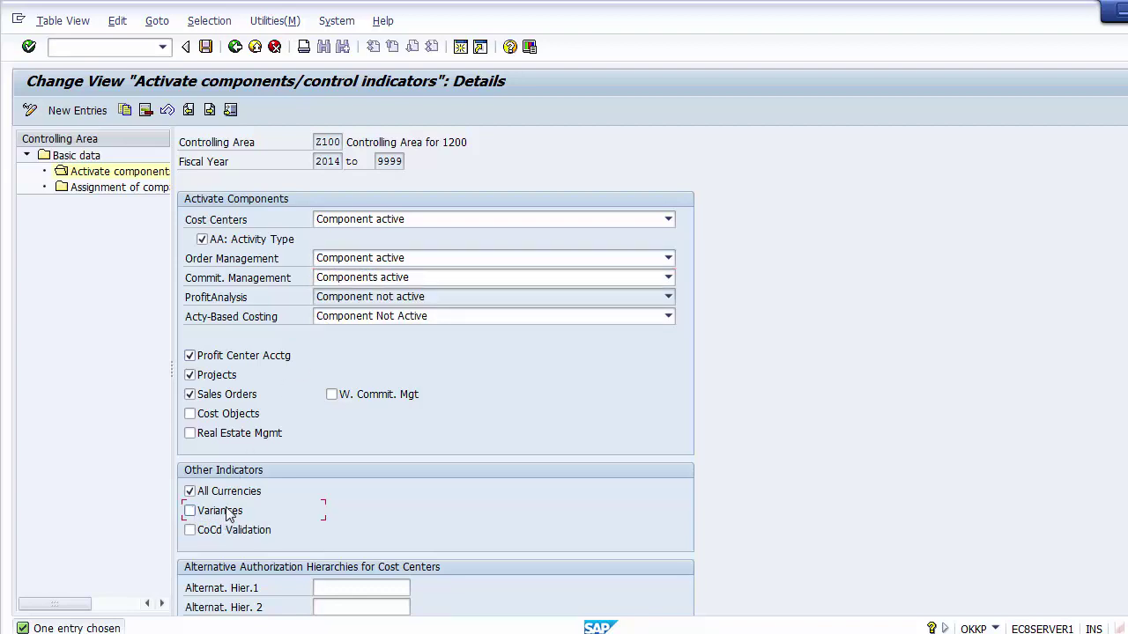
left_click(227, 515)
left_click(227, 514)
left_click(227, 514)
left_click(219, 419)
Save the settings to the FICO Configurations customizing request and return to the Basic data overview
left_click(206, 46)
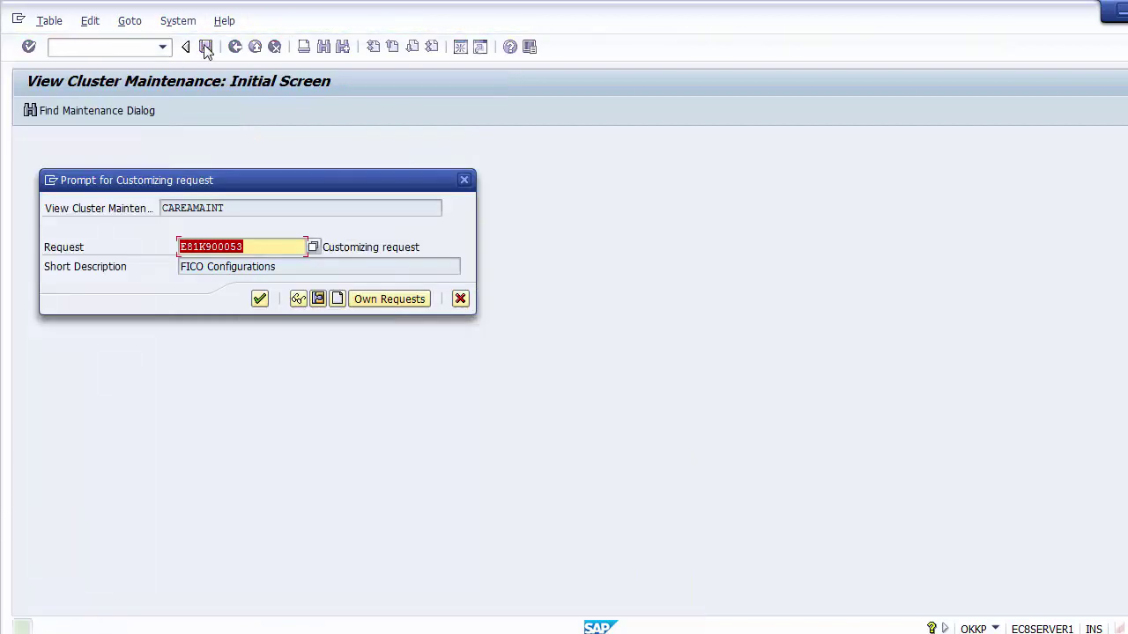
left_click(259, 300)
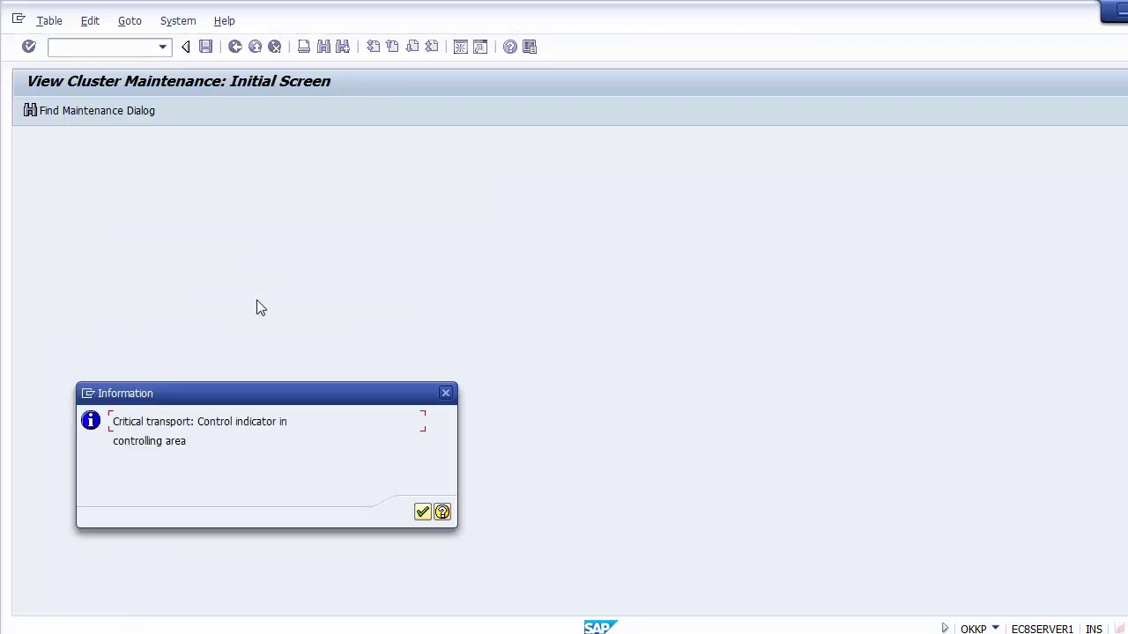
left_click(422, 513)
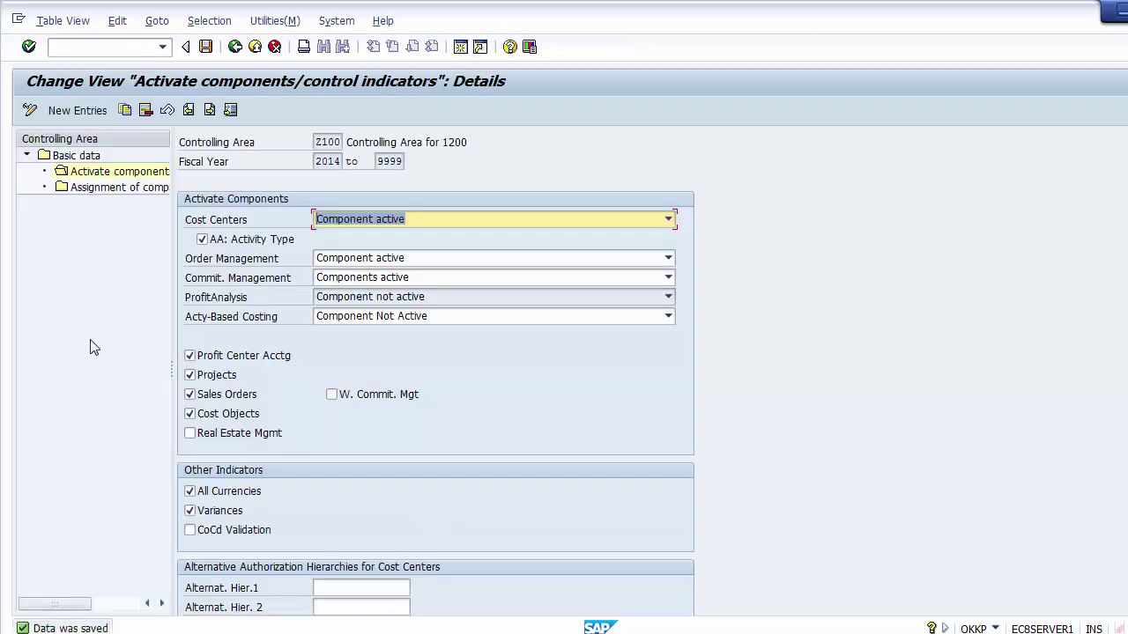
left_click(235, 49)
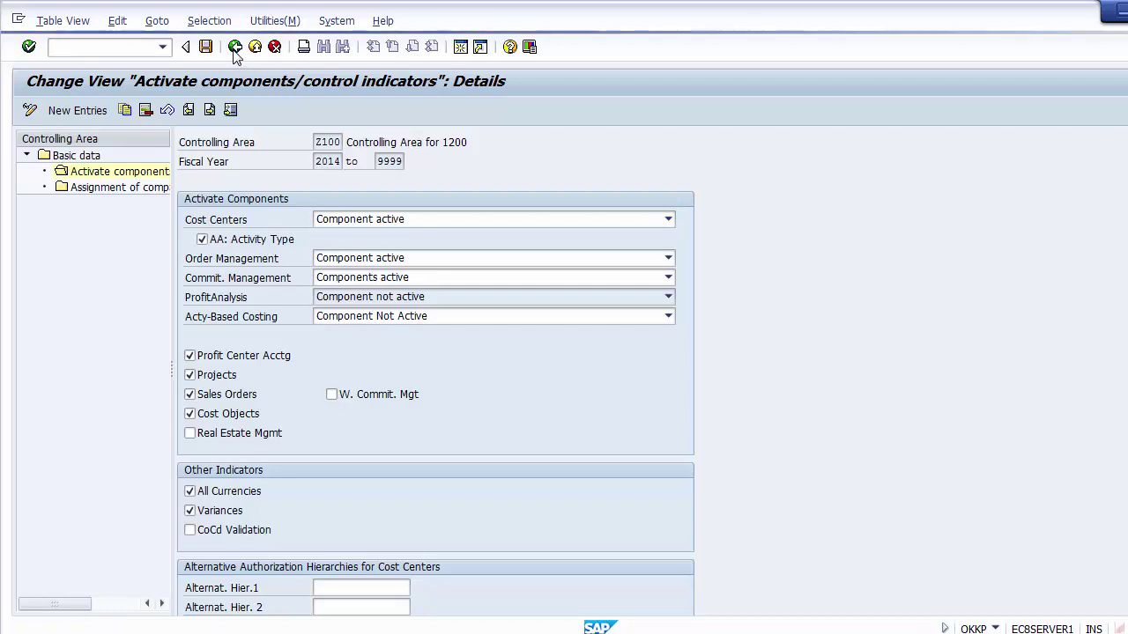
left_click(234, 48)
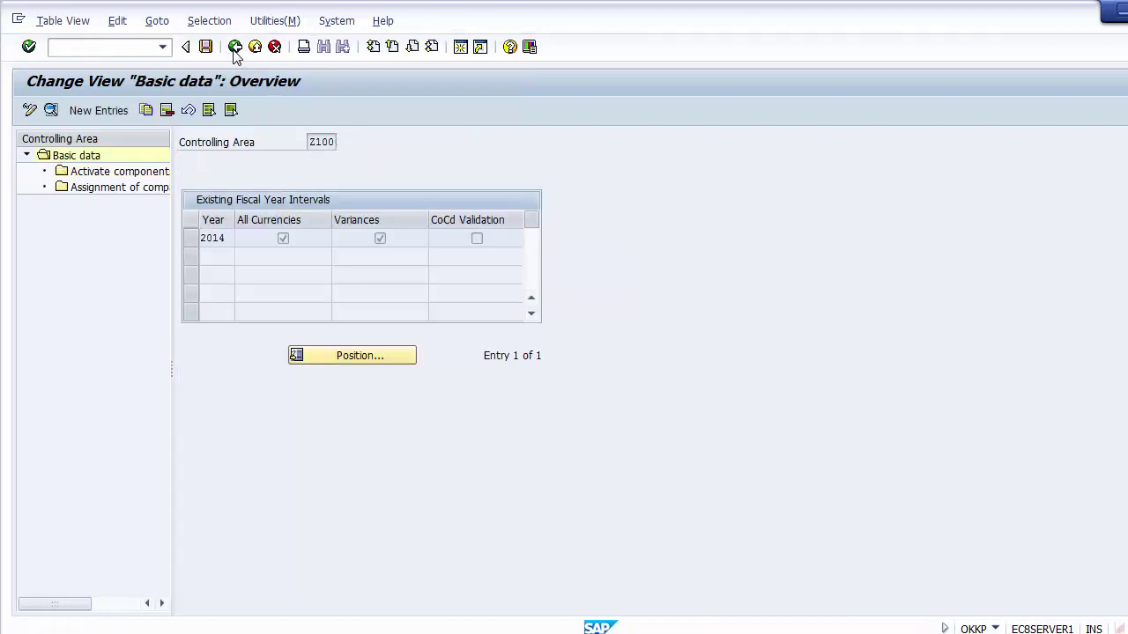
Leave the Basic data overview and review the Configuration Steps slide of the SAP-CO-IO presentation in PowerPoint
left_click(235, 48)
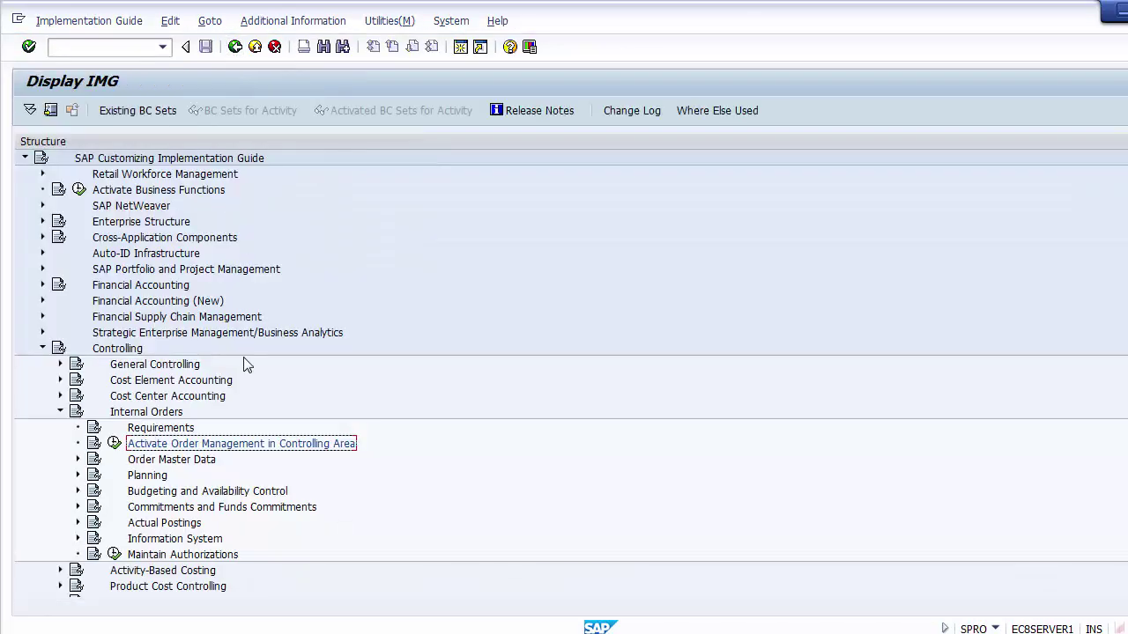
key("alt+Tab")
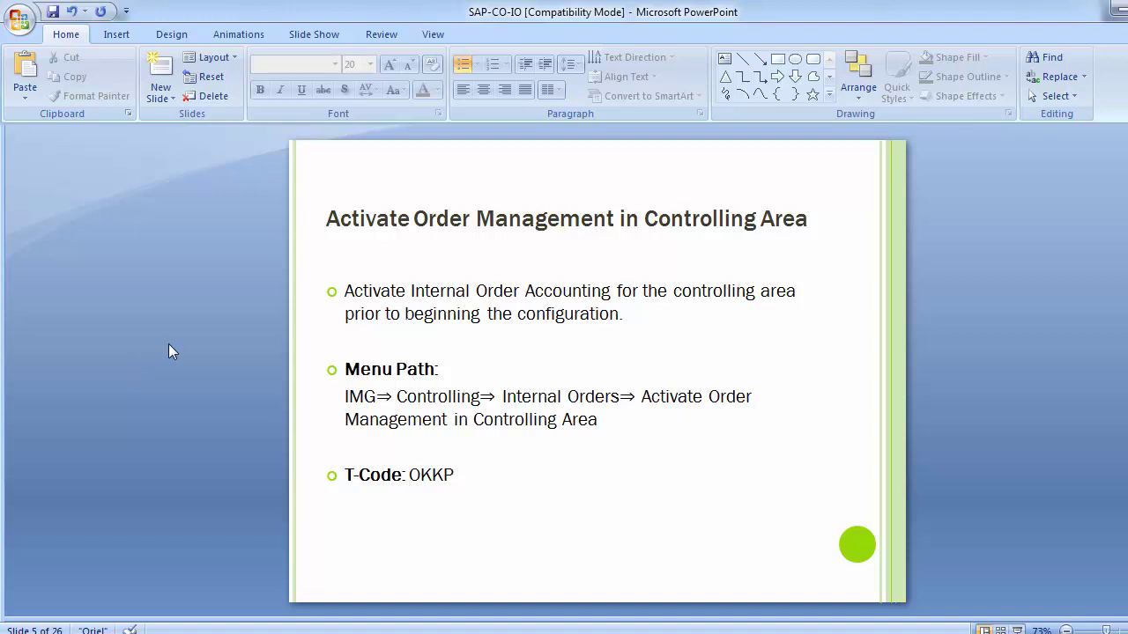
key("Page_Up")
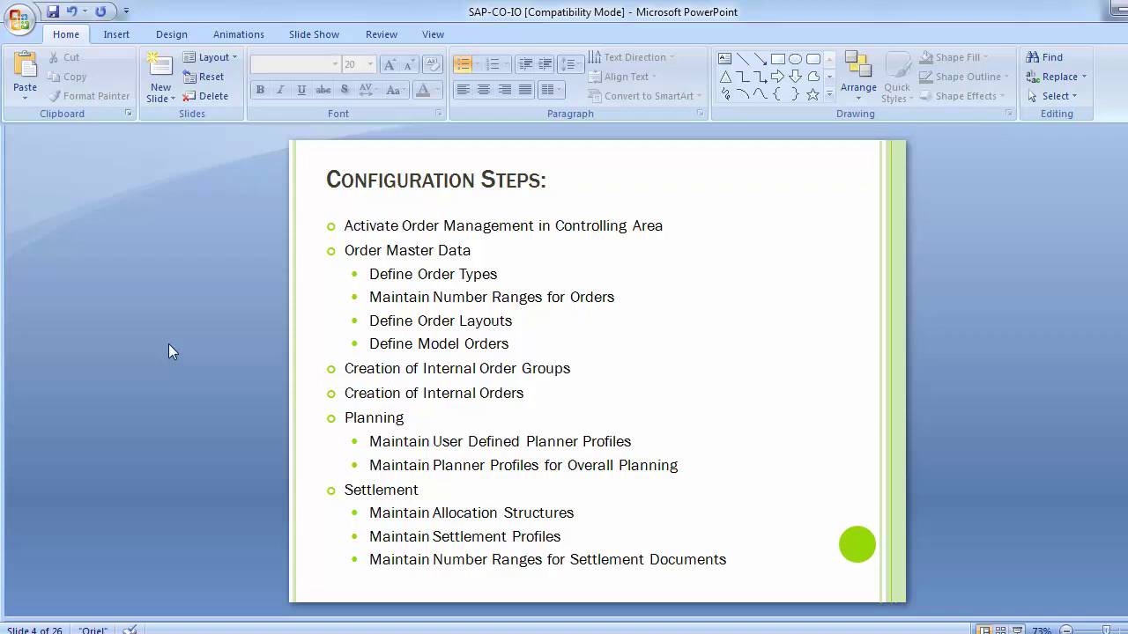
Go to the Define Order Types slide and remove an empty line above Menu Path
scroll(166, 291, "down", 2)
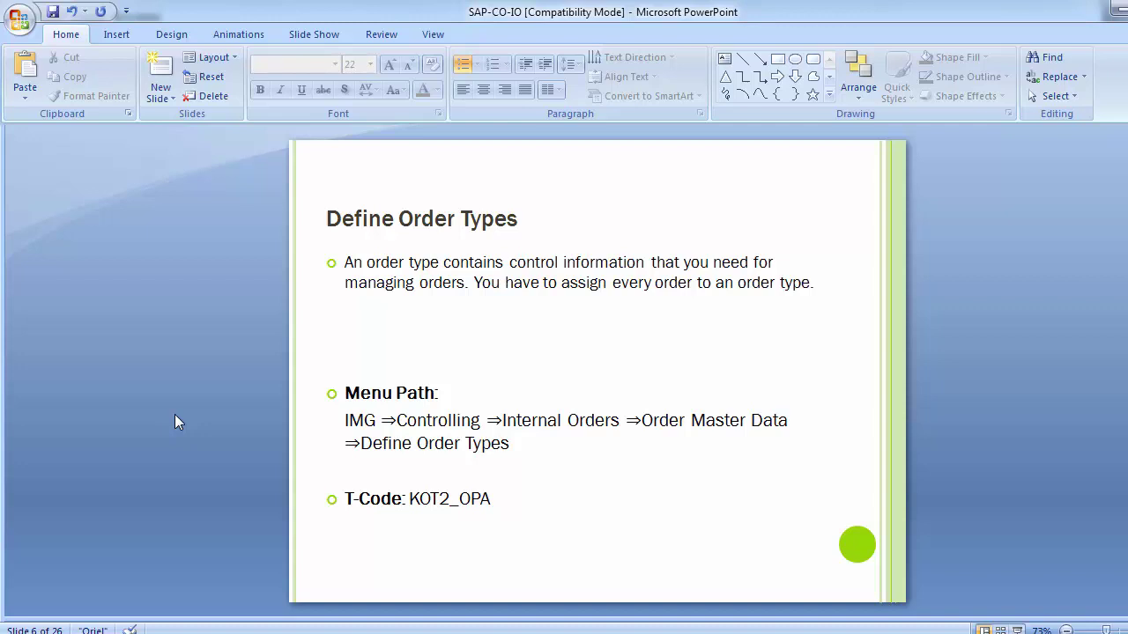
key("BackSpace")
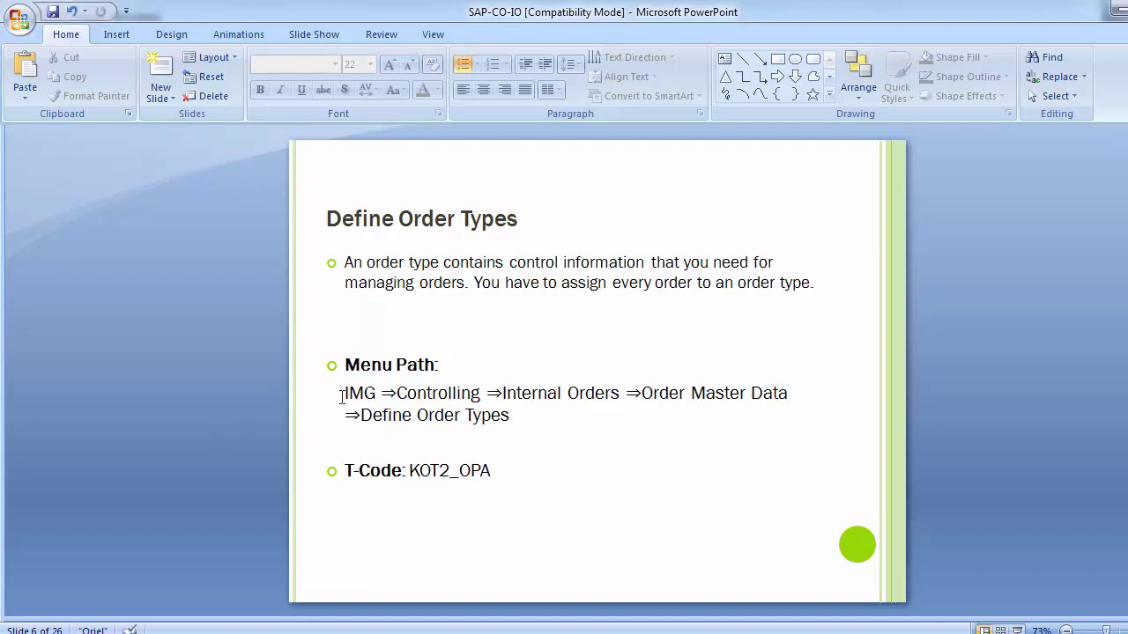
Switch to the SAP Easy Access window, start transaction SPRO and open the SAP Reference IMG
left_click(492, 571)
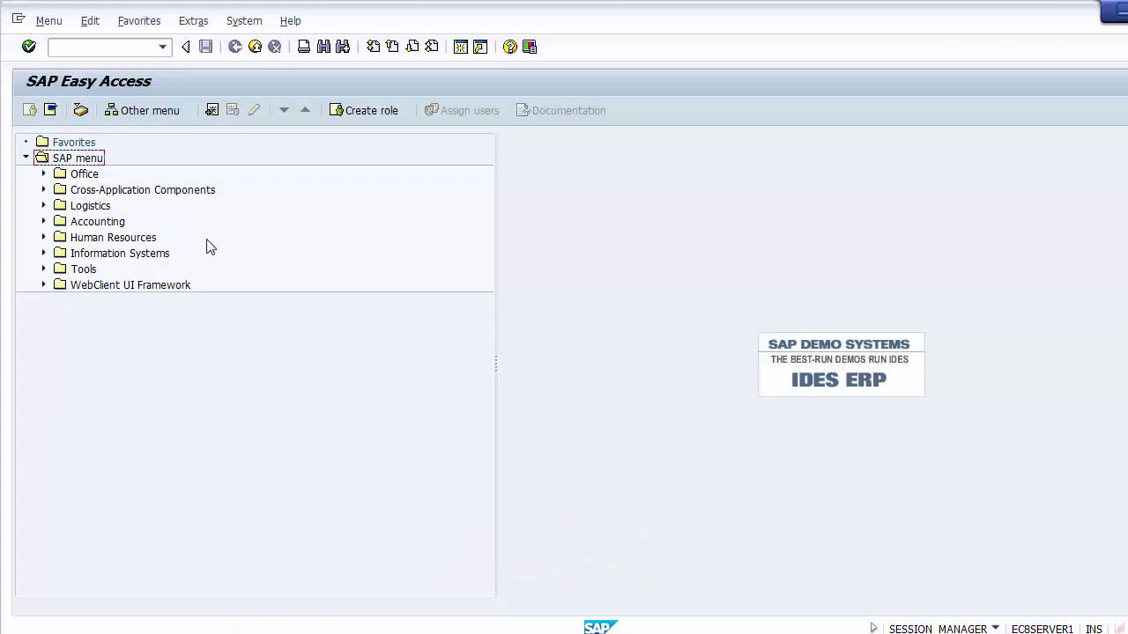
left_click(85, 46)
type("SPRO")
key("Return")
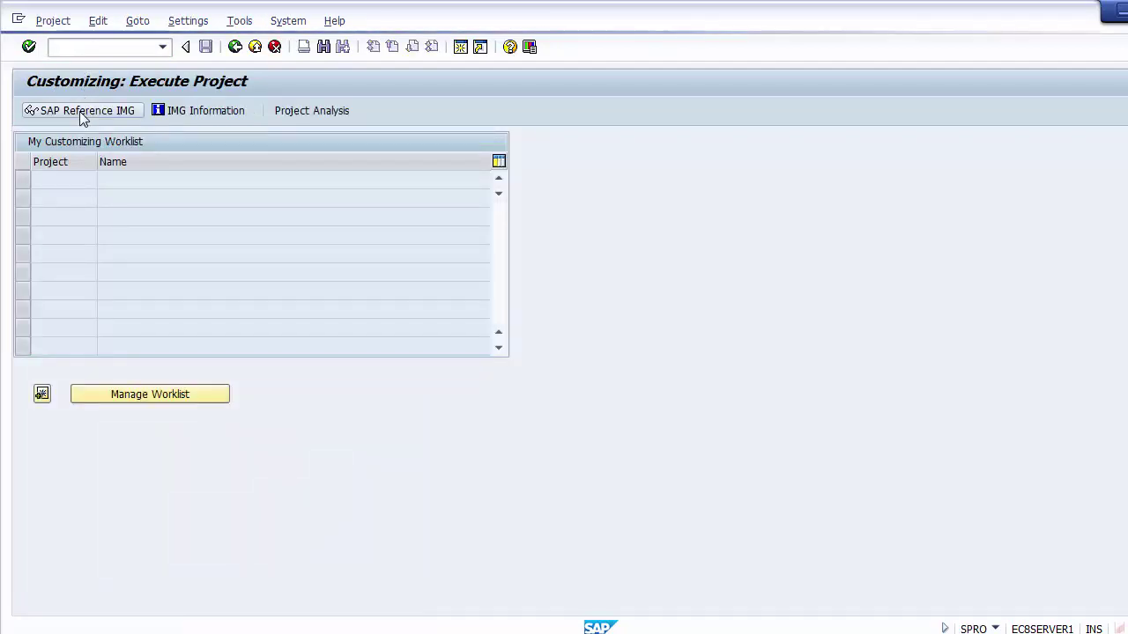
left_click(81, 113)
Check the menu path on the PowerPoint slide and expand Controlling, Internal Orders and Order Master Data in the SAP IMG
key("alt+Tab")
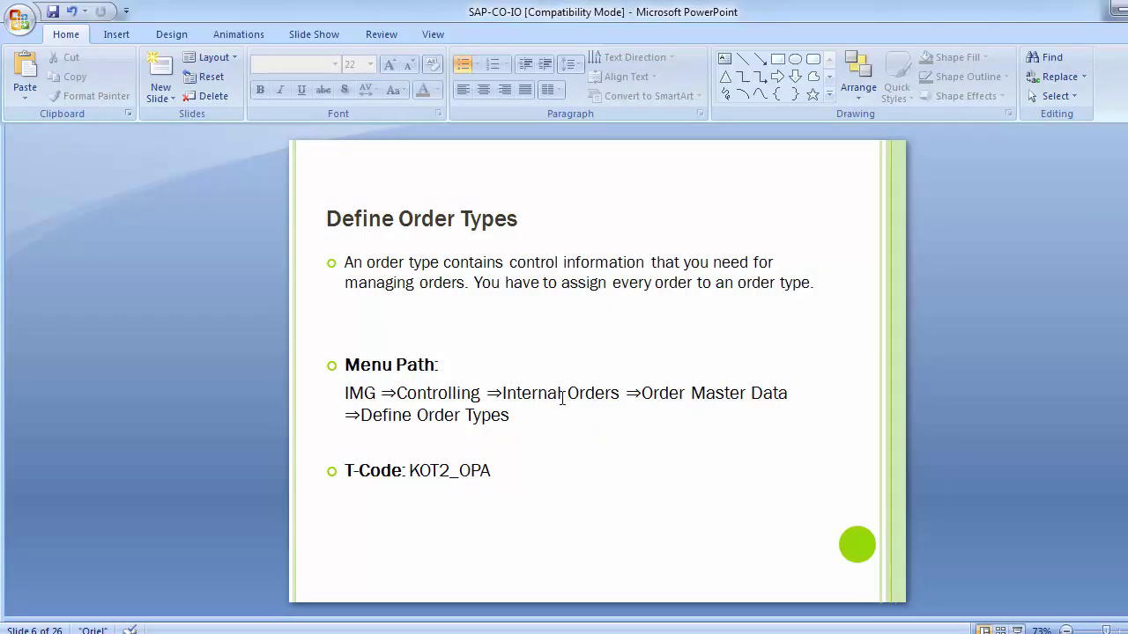
key("alt+Tab")
left_click(104, 350)
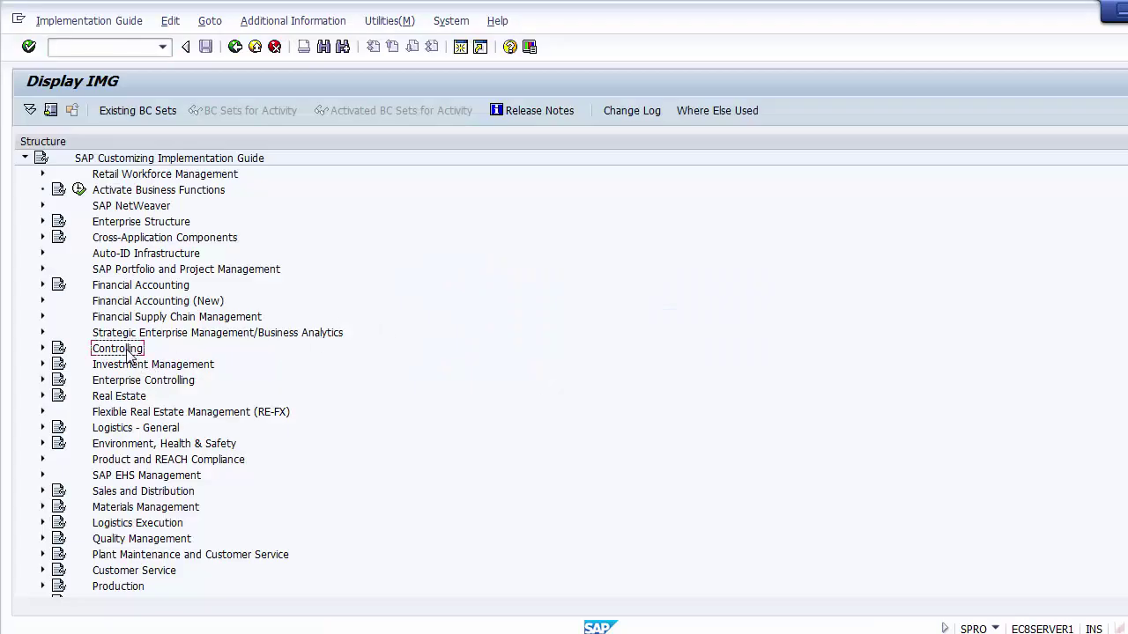
left_click(42, 349)
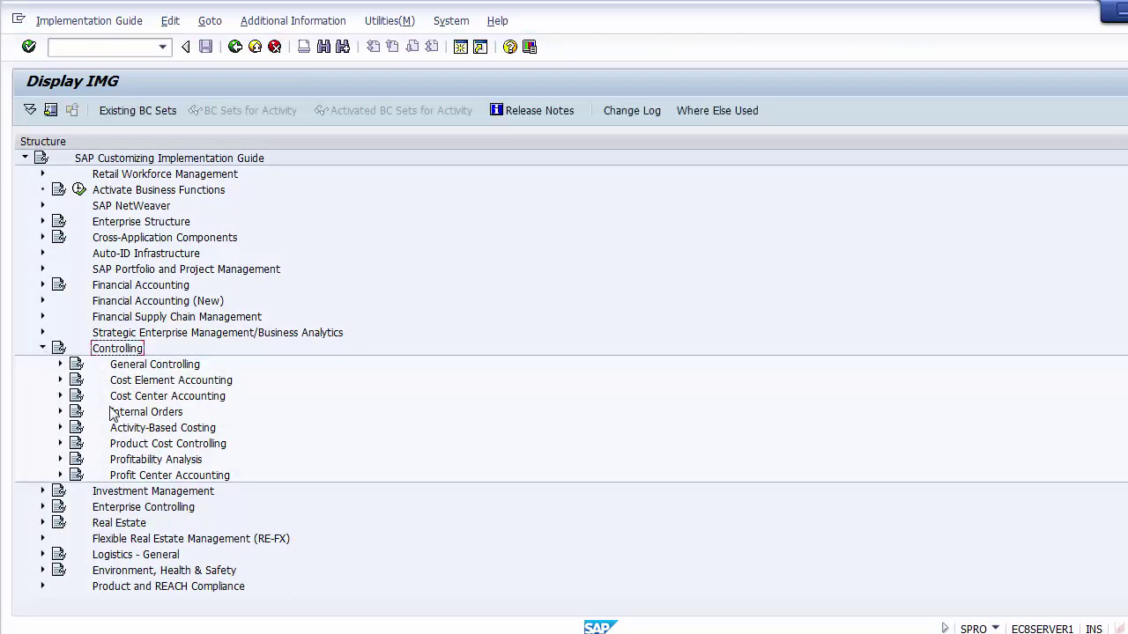
left_click(123, 414)
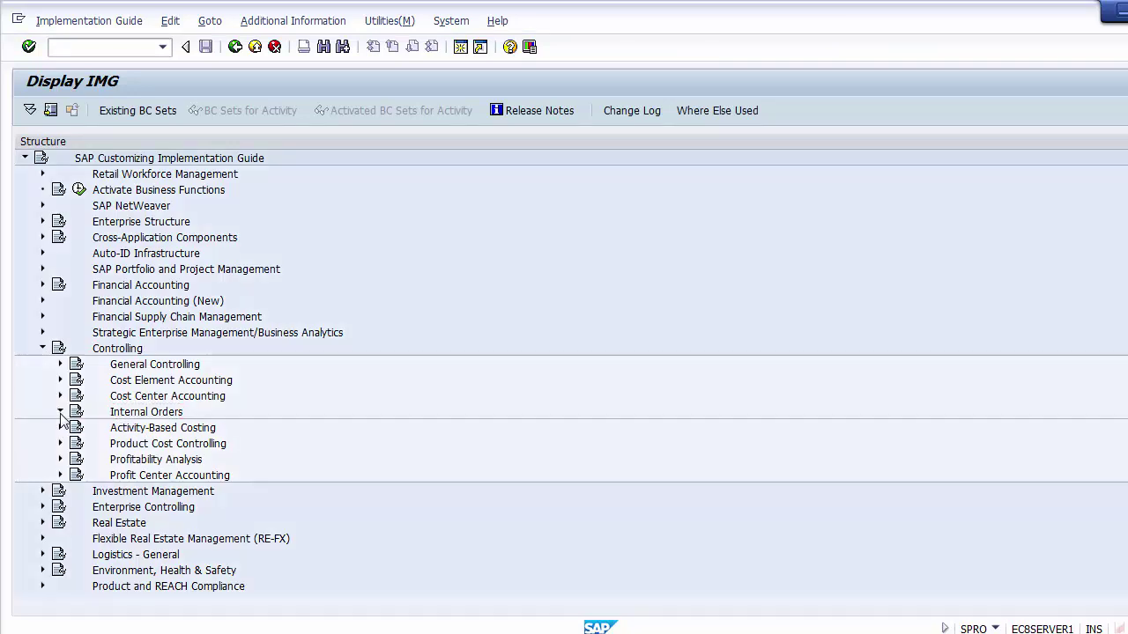
left_click(60, 412)
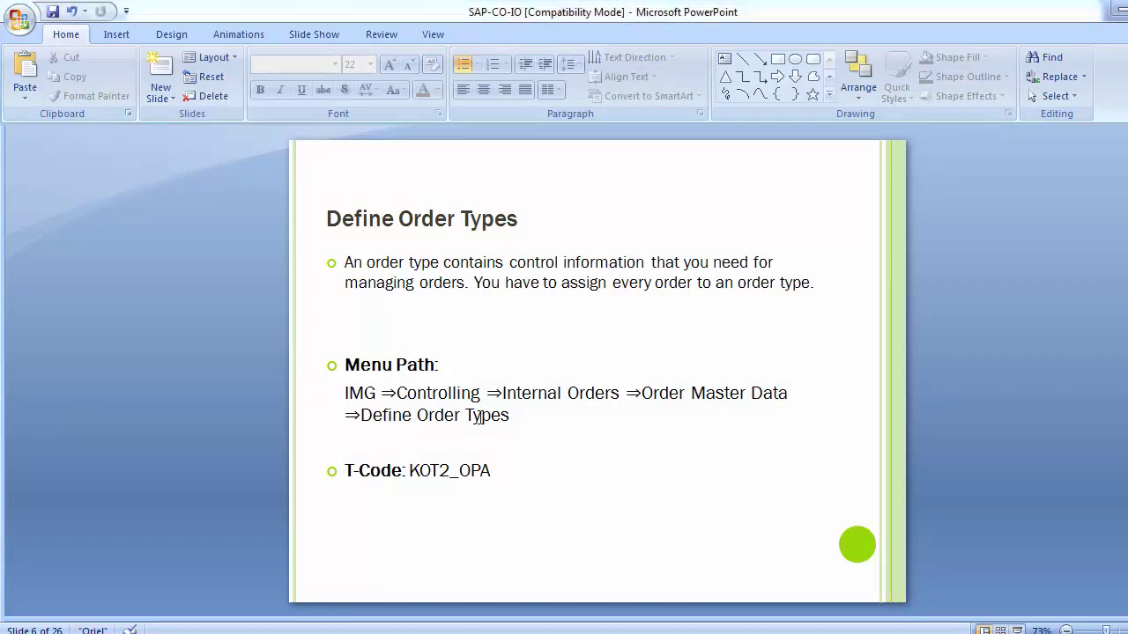
key("alt+Tab")
left_click(169, 461)
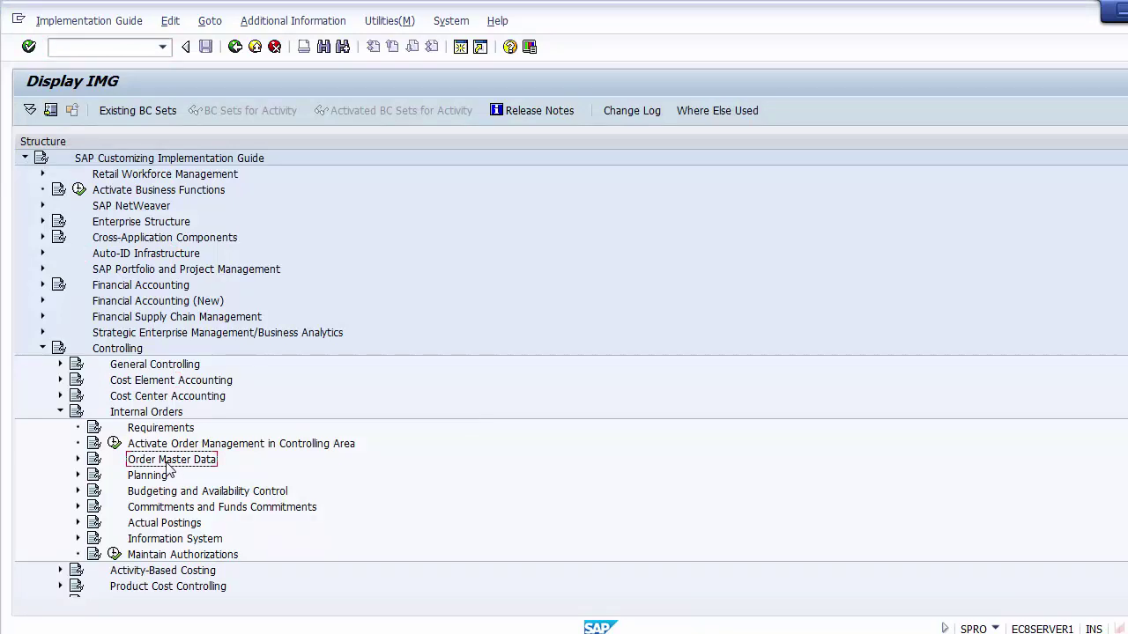
left_click(78, 460)
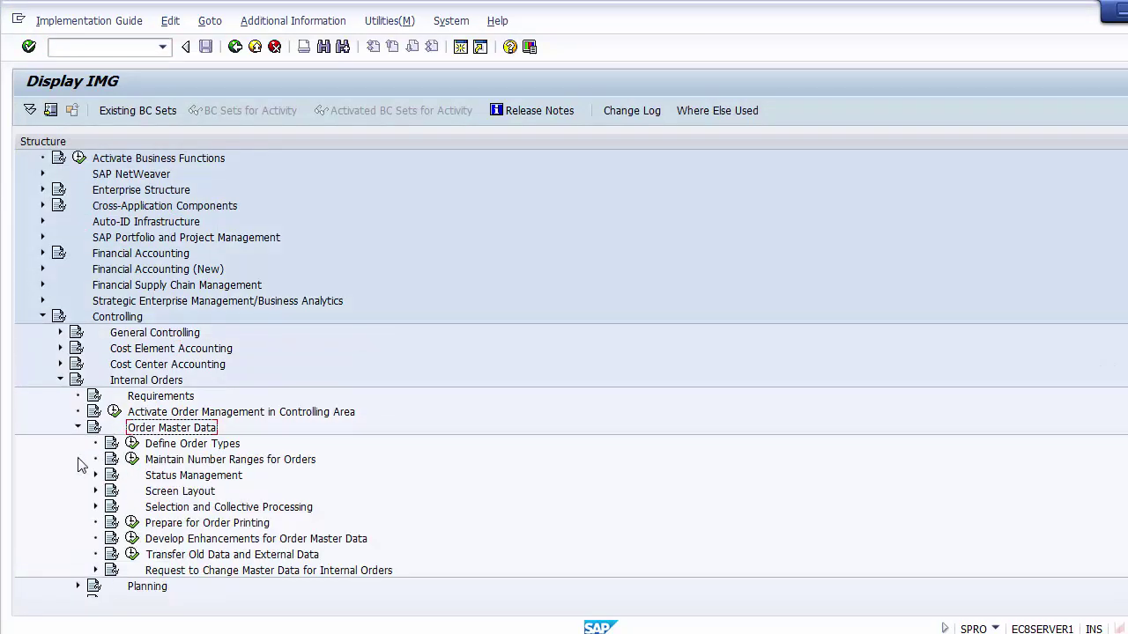
Trace the path through Controlling, Internal Orders and Order Master Data and open the Define Order Types activity
left_click(168, 448)
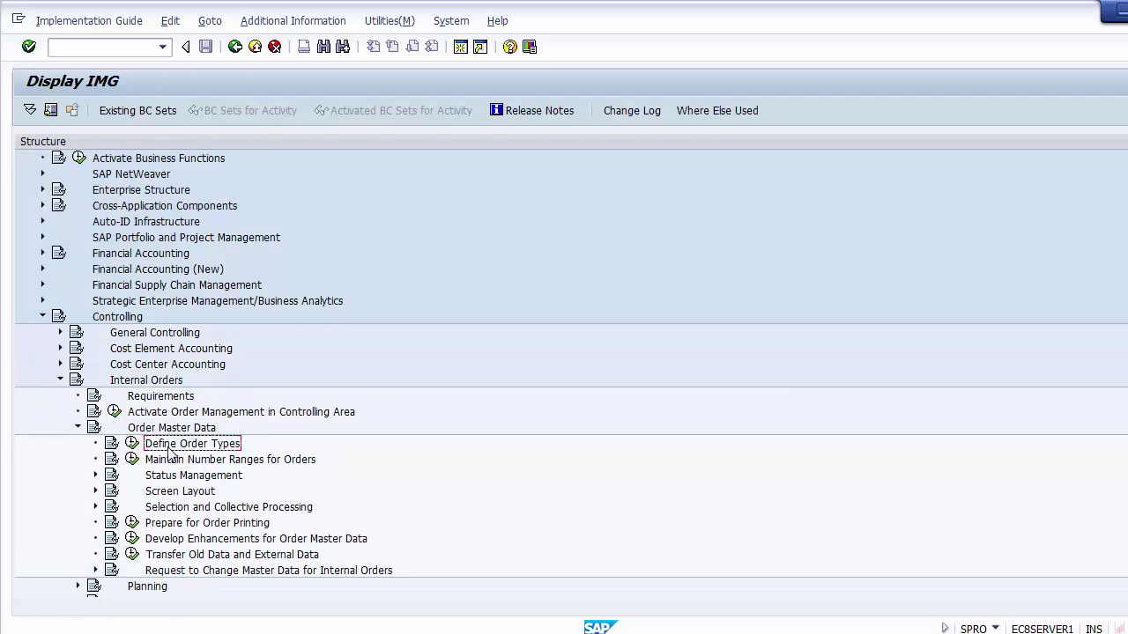
left_click(123, 319)
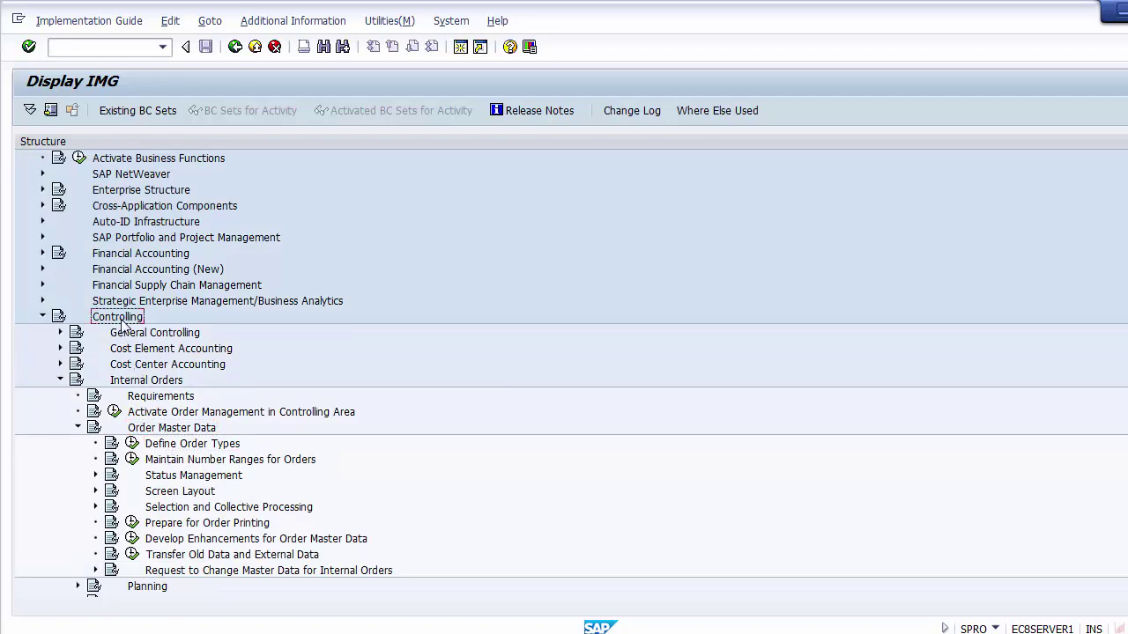
left_click(139, 381)
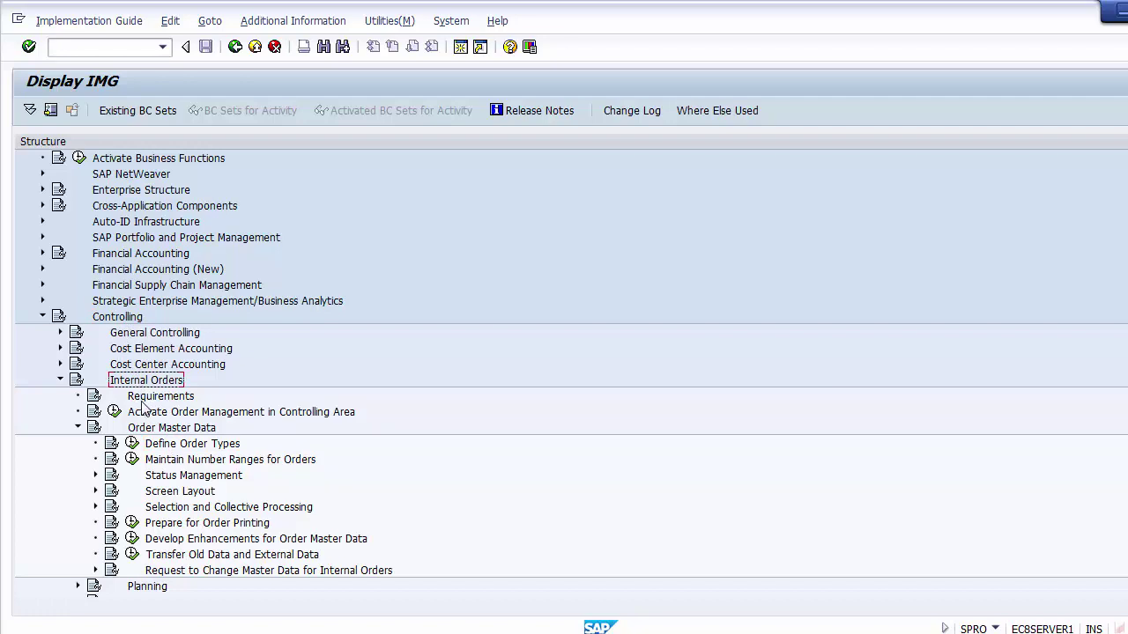
left_click(151, 431)
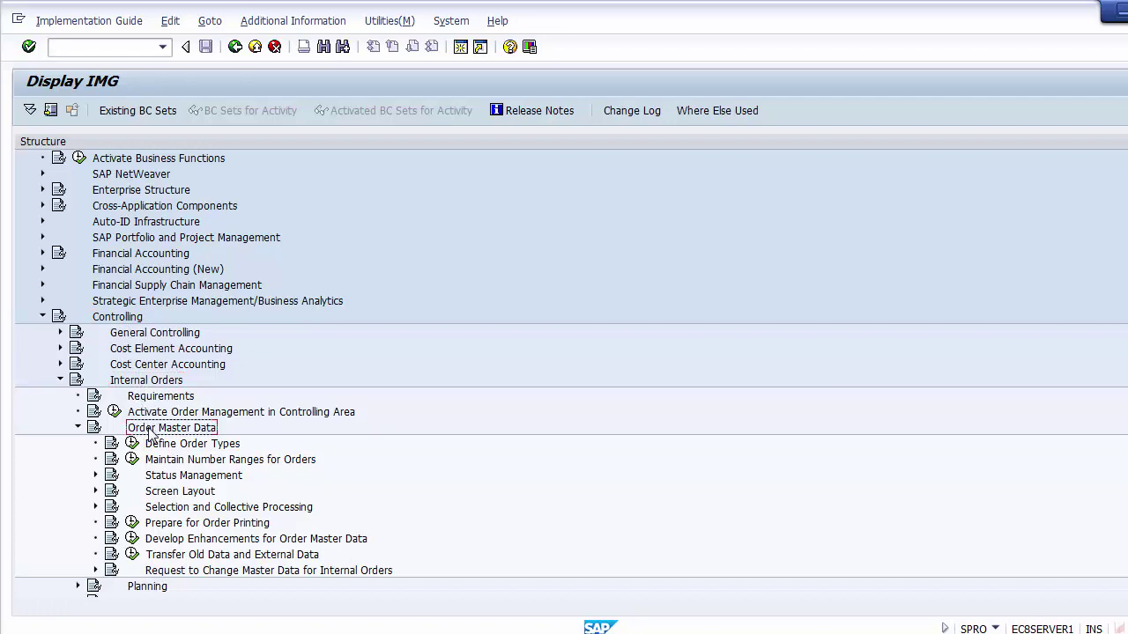
left_click(173, 448)
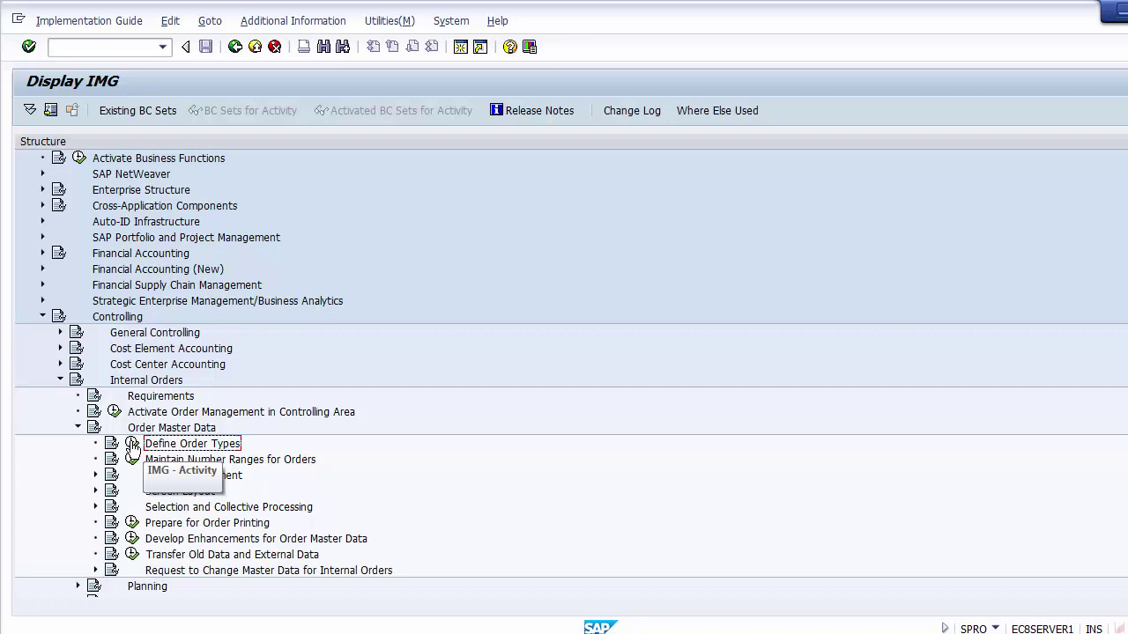
left_click(132, 445)
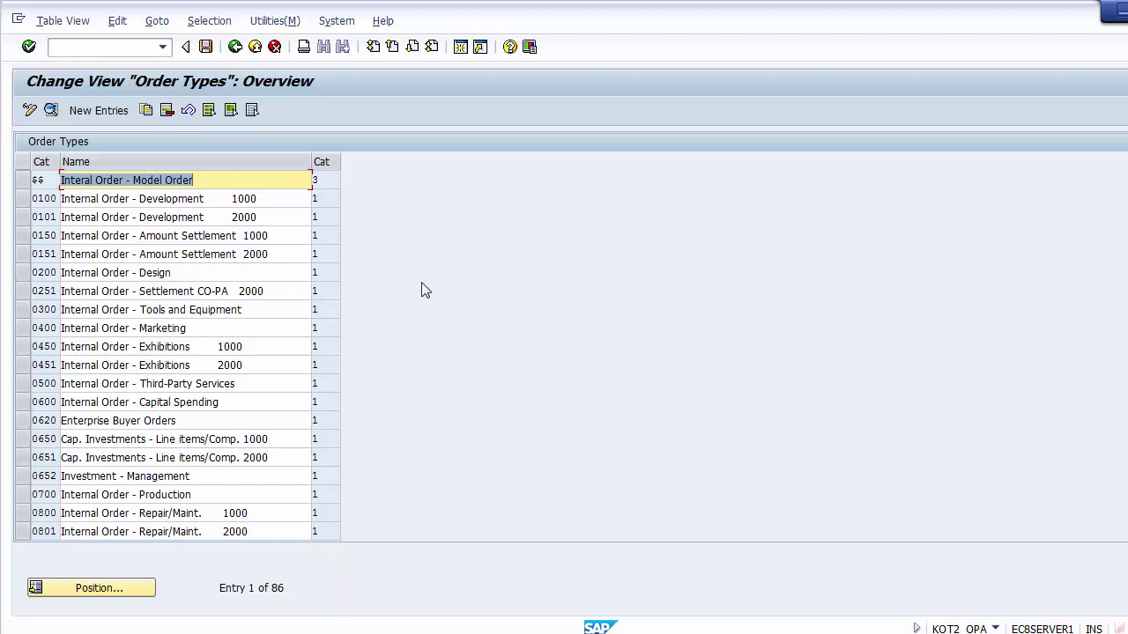
Start a new order type entry and display the possible order categories
left_click(99, 116)
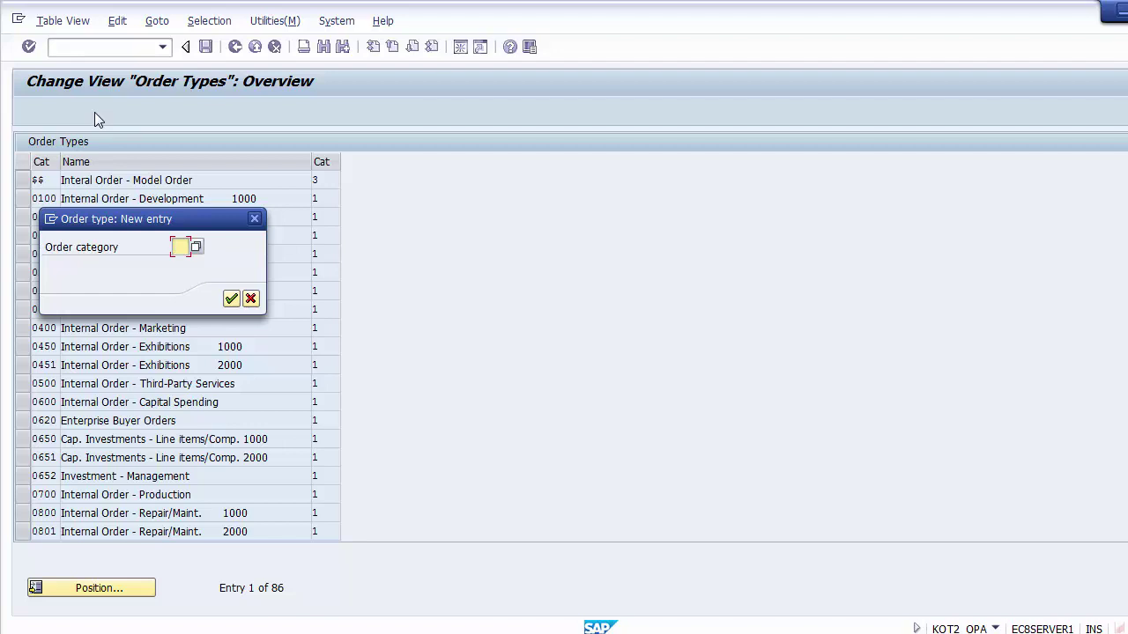
left_click(197, 250)
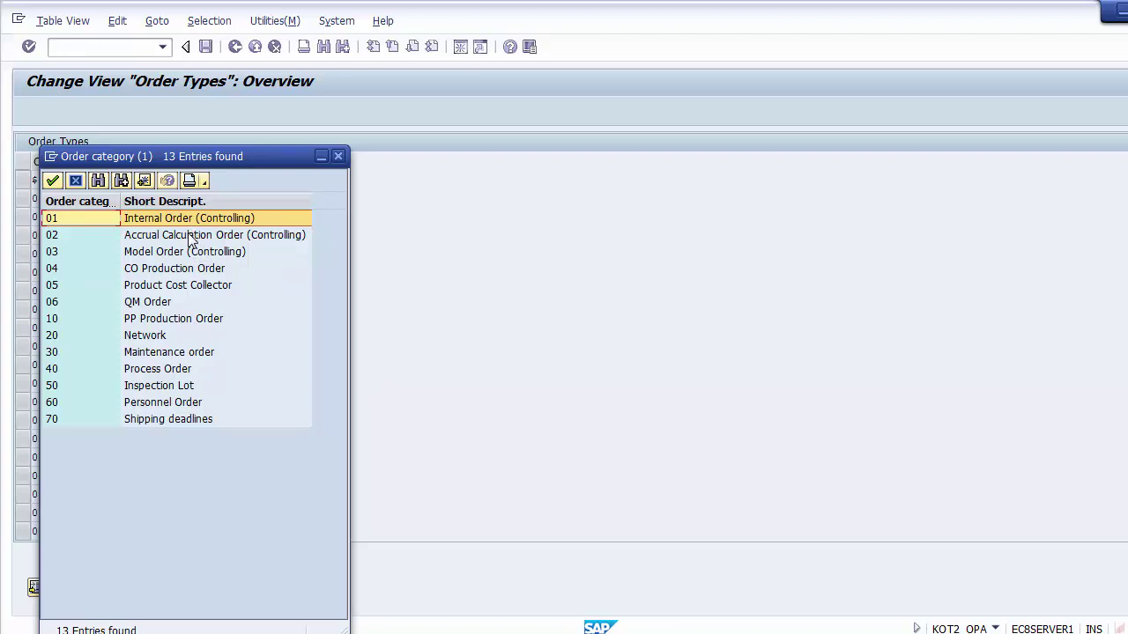
Look through the order categories available for the new order type
left_click(190, 235)
key("Up")
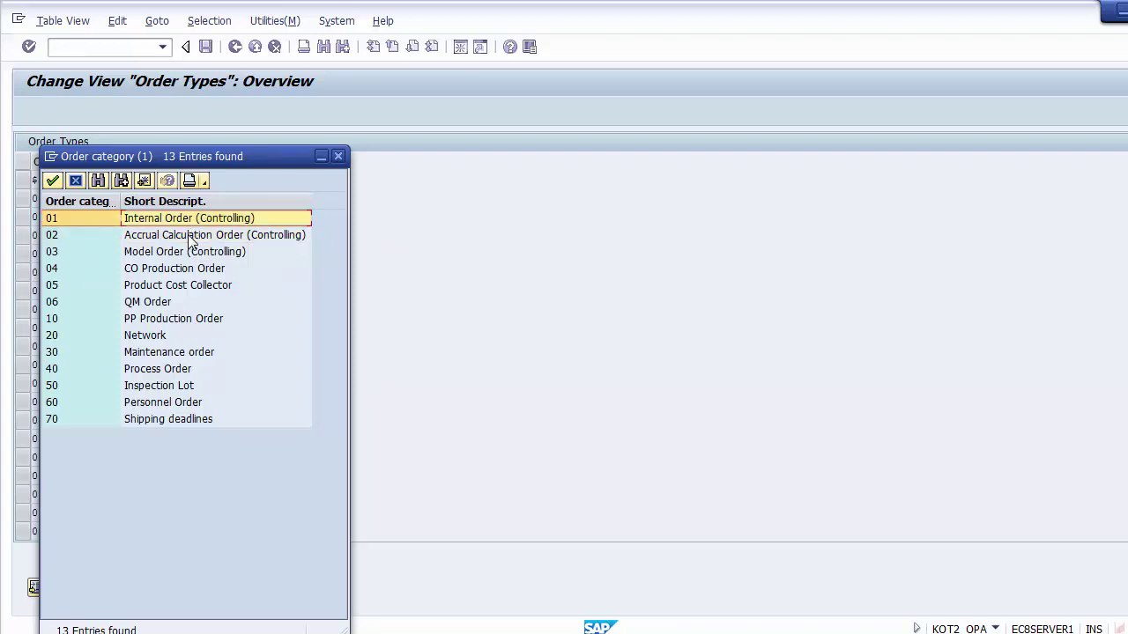
left_click(190, 235)
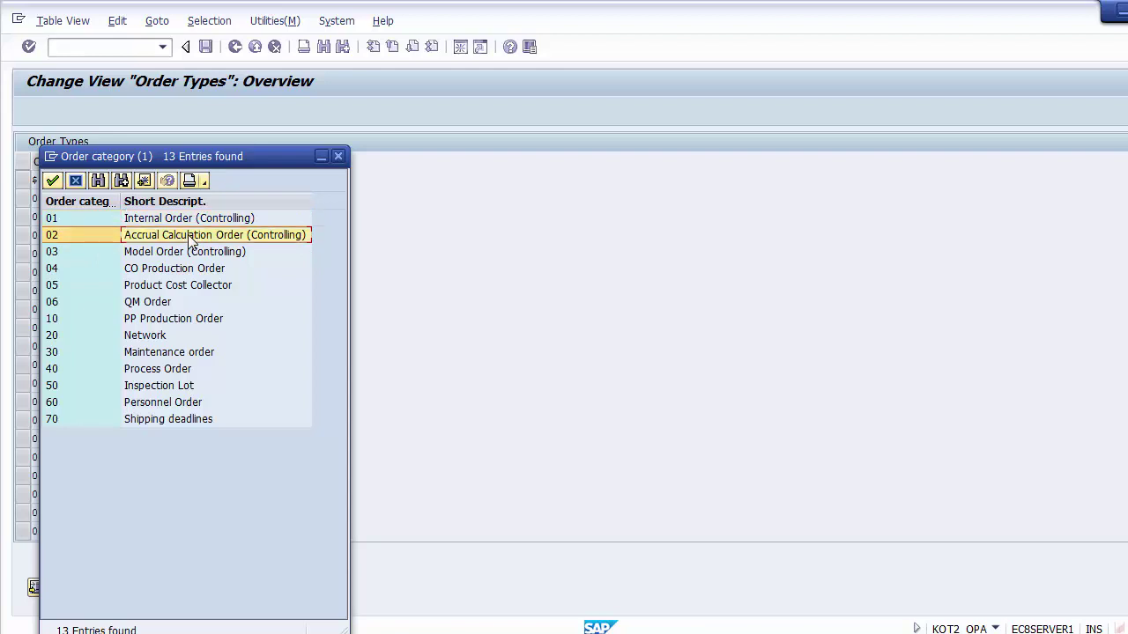
key("Down")
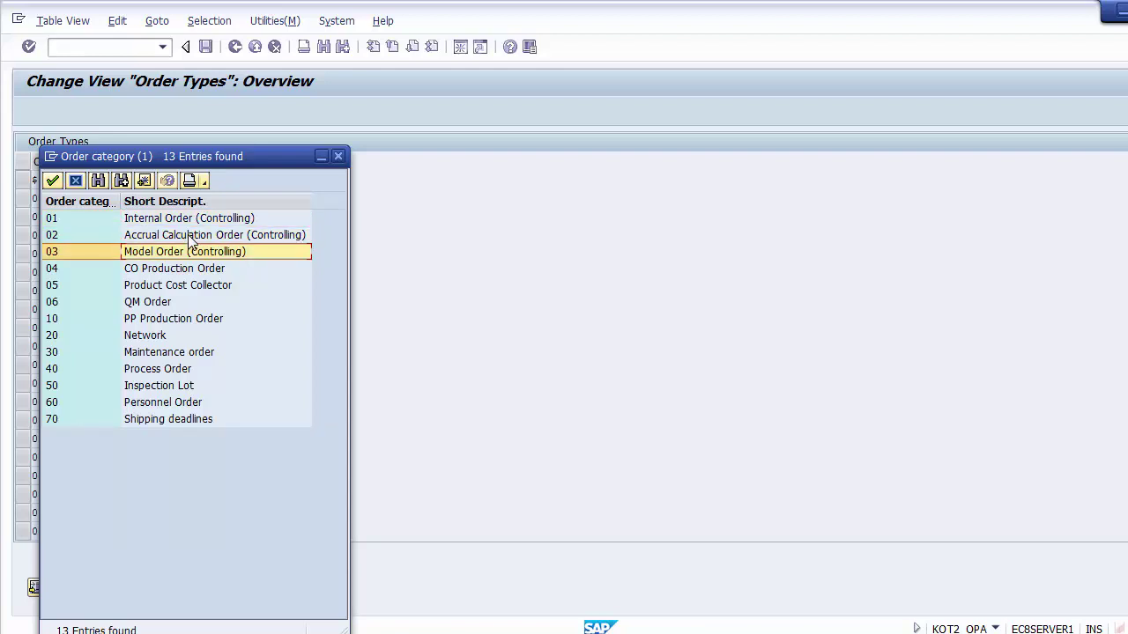
key("Down")
key("Down")
key("Down")
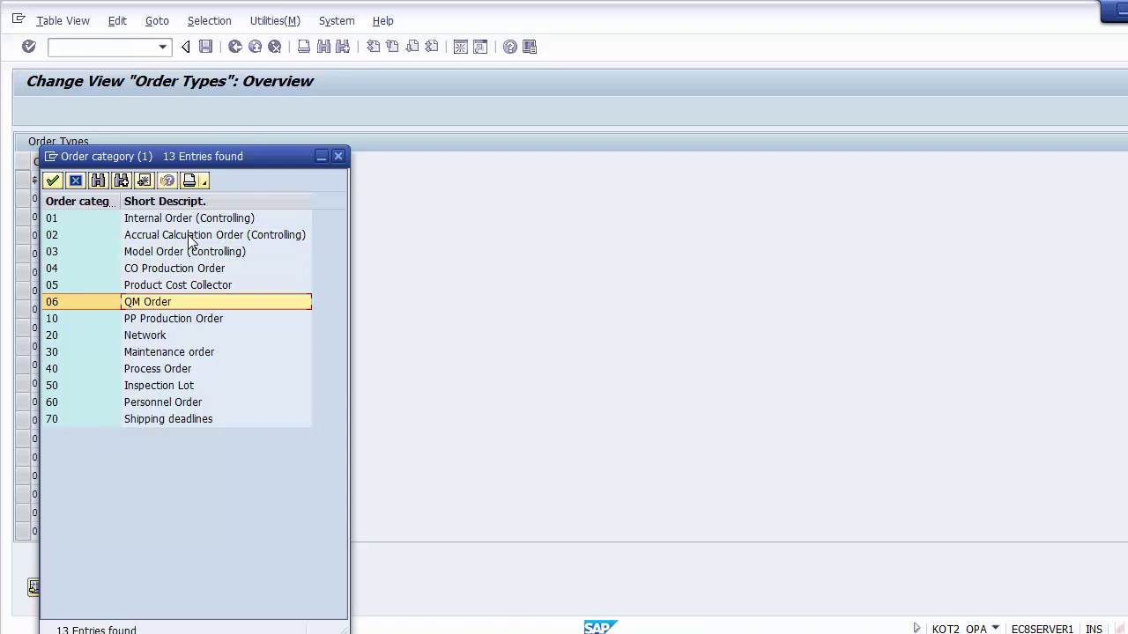
key("Down")
key("Down")
key("Down")
key("Down")
key("Down")
key("Down")
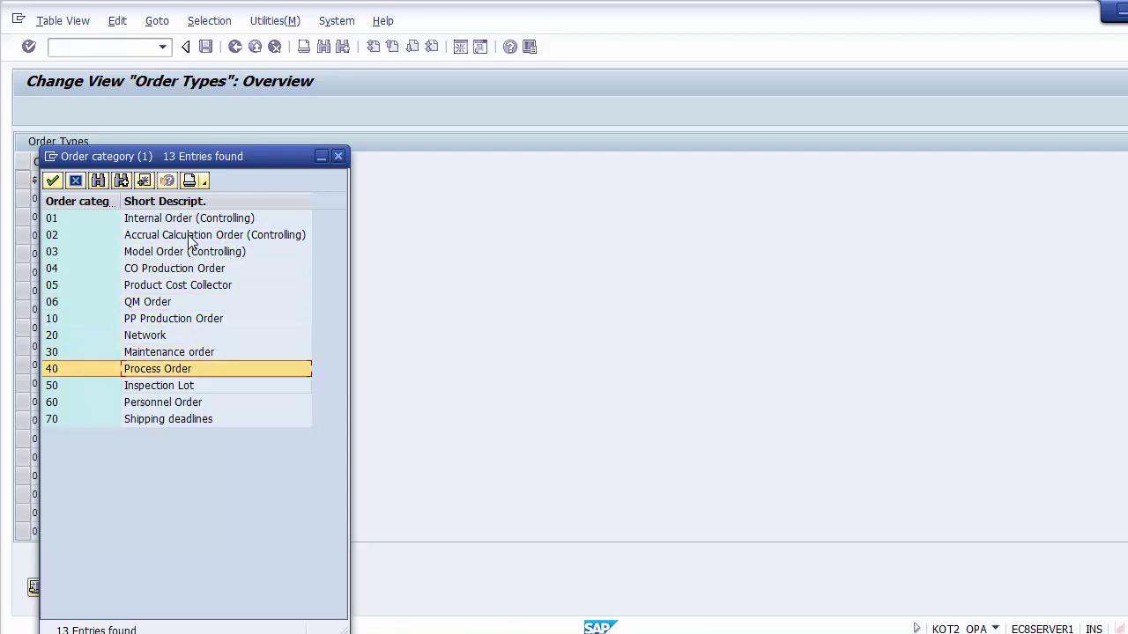
key("Down")
key("Up")
key("Up")
key("Up")
key("Up")
key("Up")
key("Up")
key("Up")
key("Up")
key("Up")
key("Up")
key("Up")
key("Up")
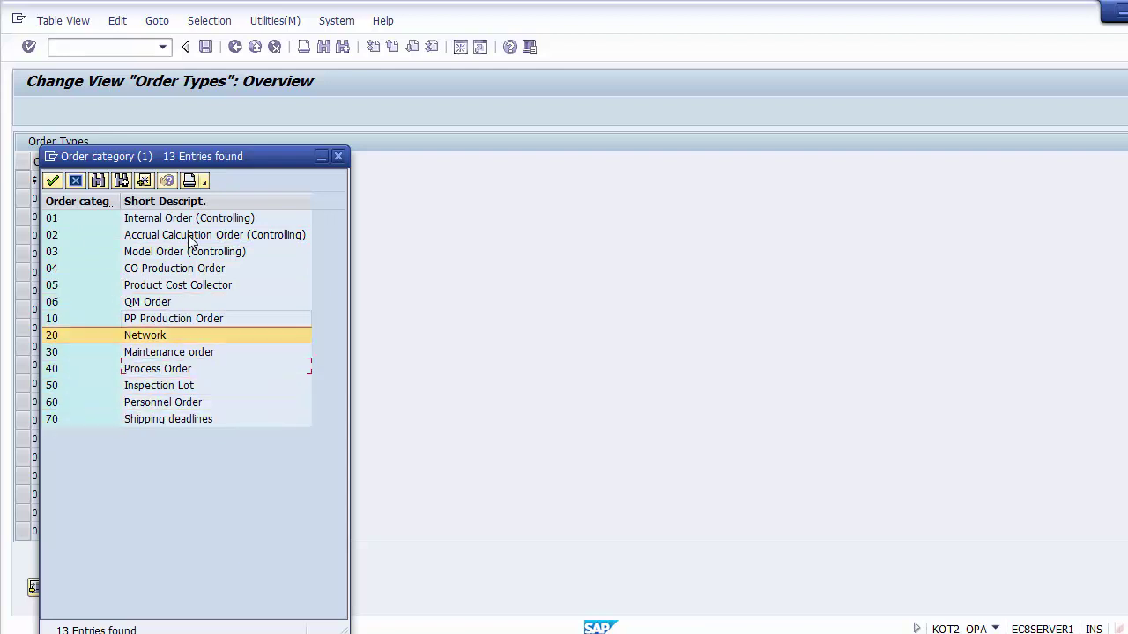
Choose order category 01, Internal Order (Controlling), and confirm it for the new entry
left_click(67, 213)
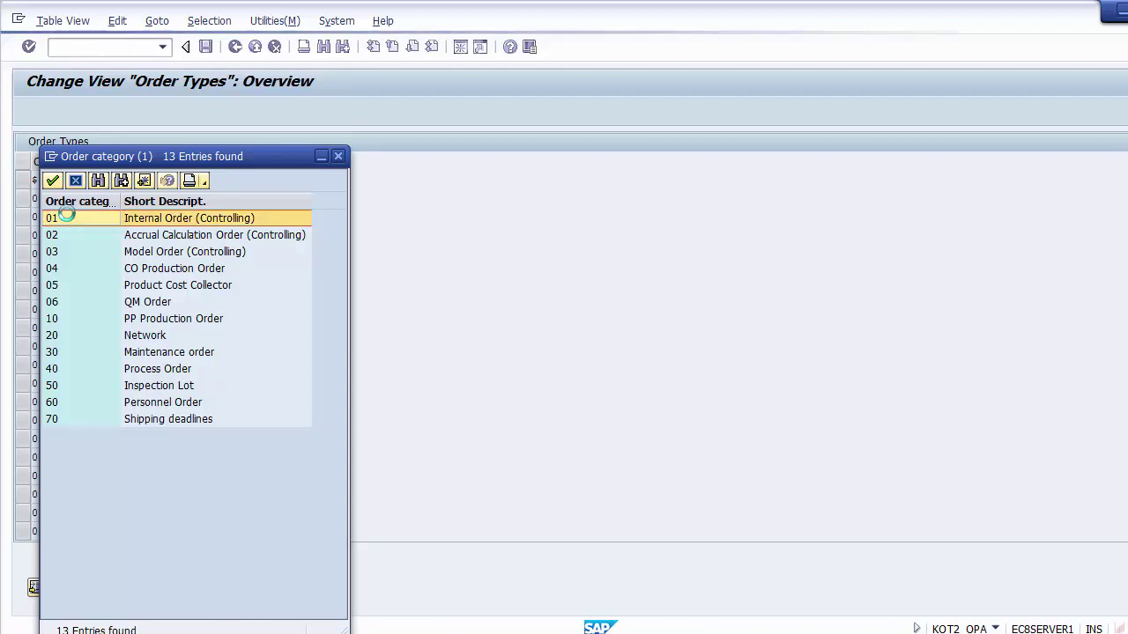
left_click(67, 215)
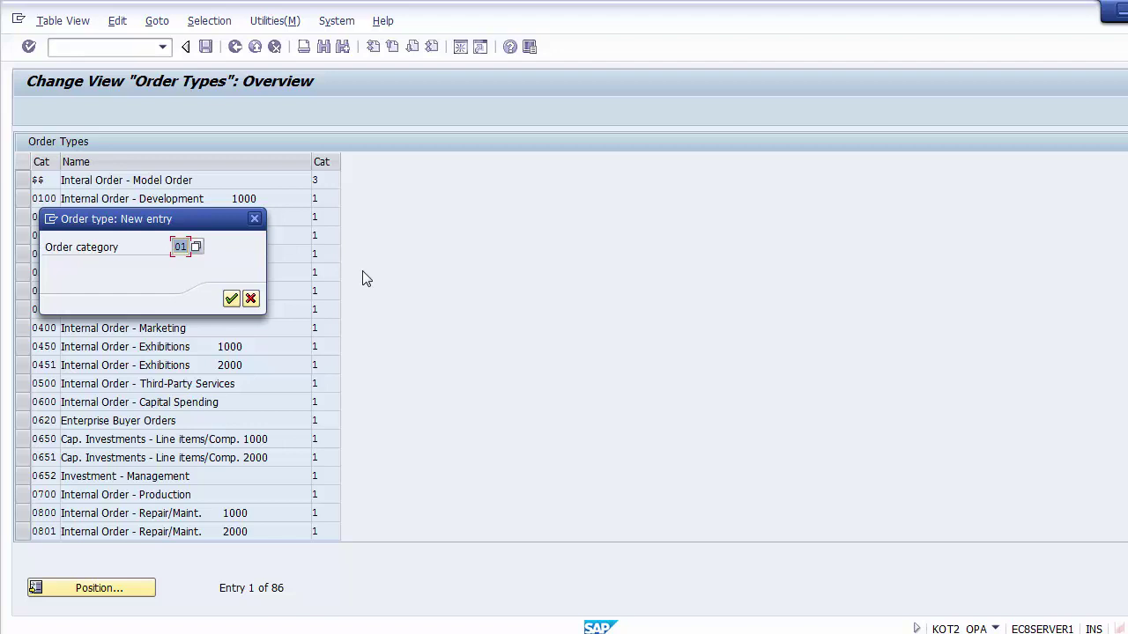
key("Return")
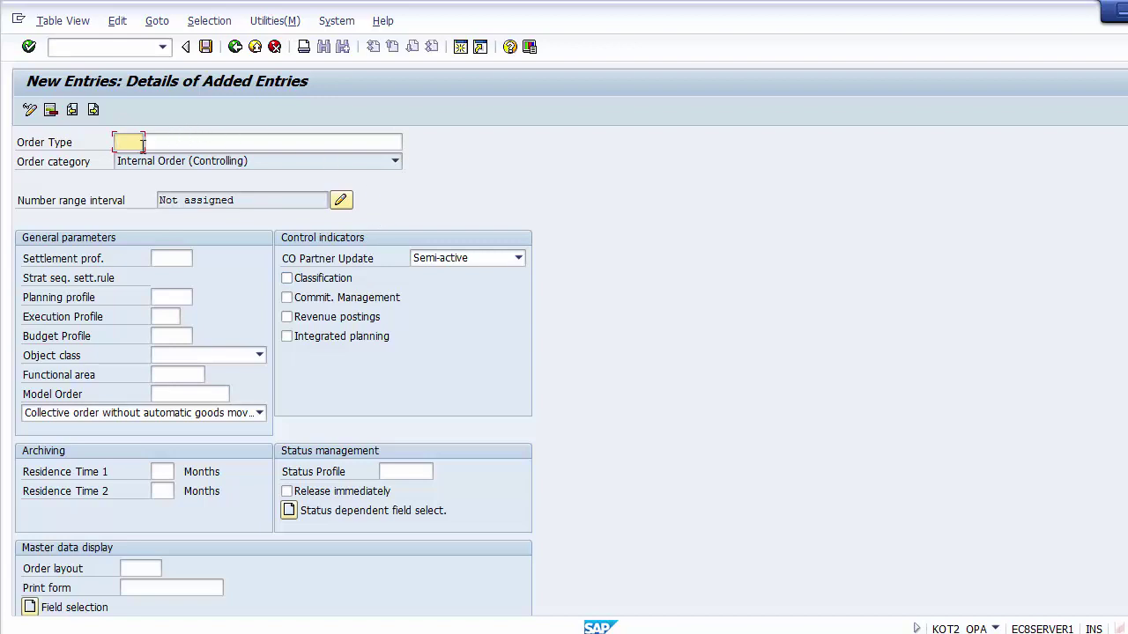
Set the new order type's key to 1100 and its name to Real Internal Order Type 1200
left_click(125, 142)
key("Return")
key("Tab")
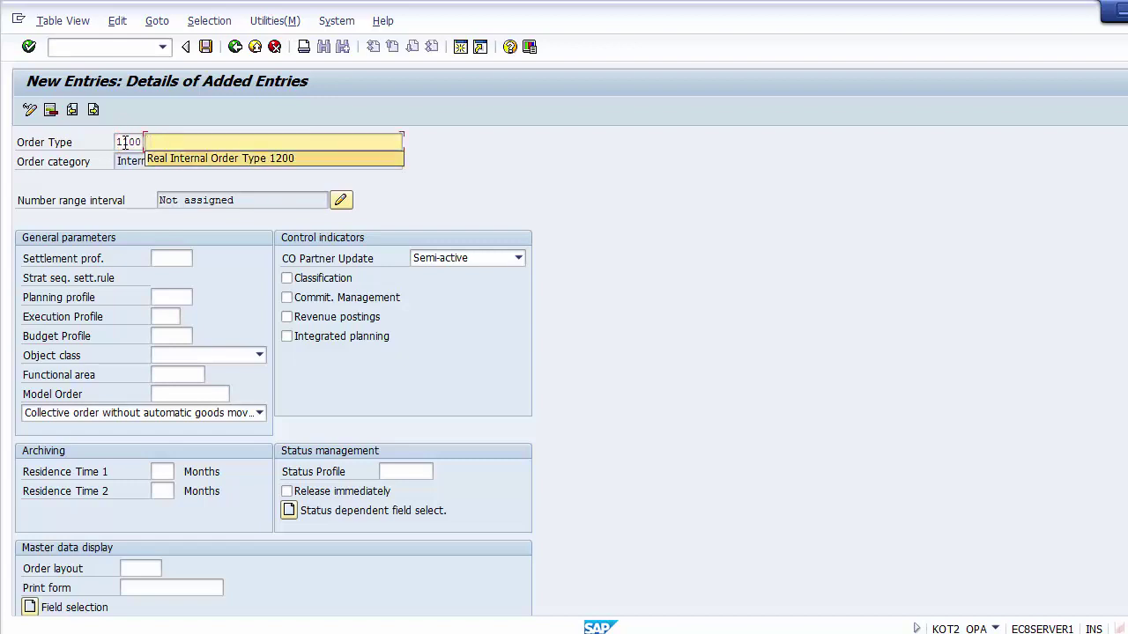
key("Down")
key("Return")
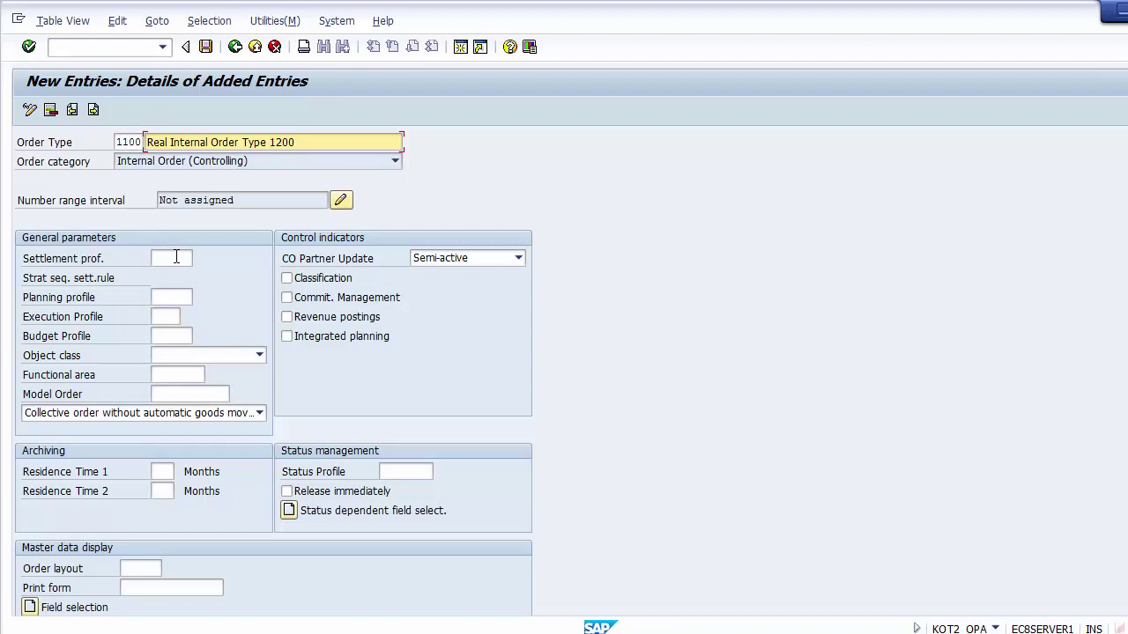
Look through the settlement profiles available for order type 1100
left_click(212, 201)
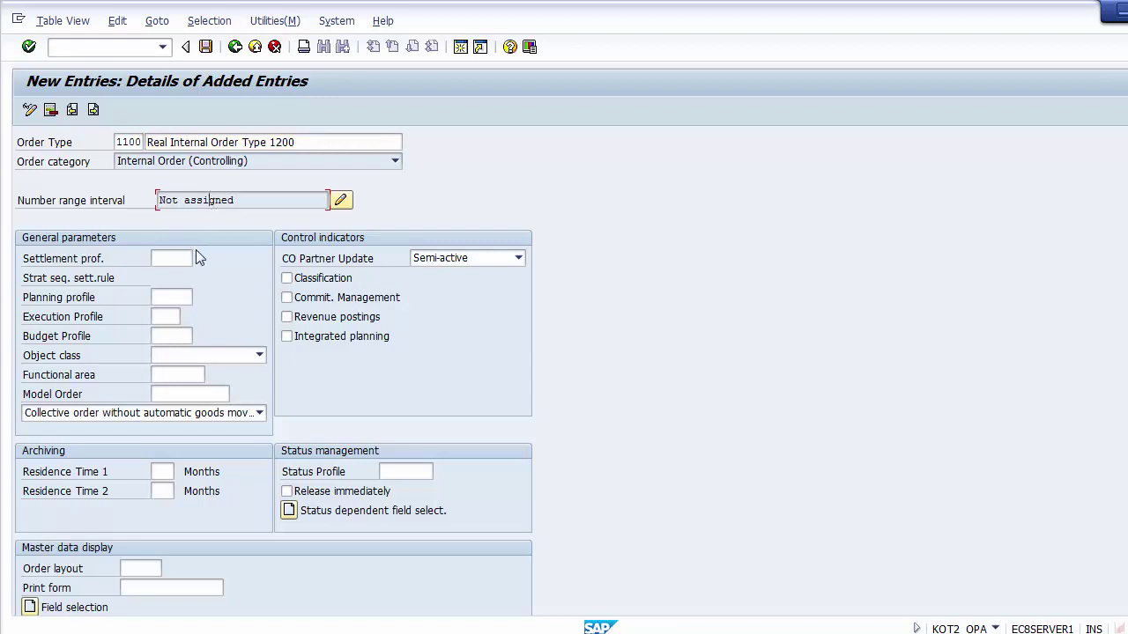
left_click(169, 262)
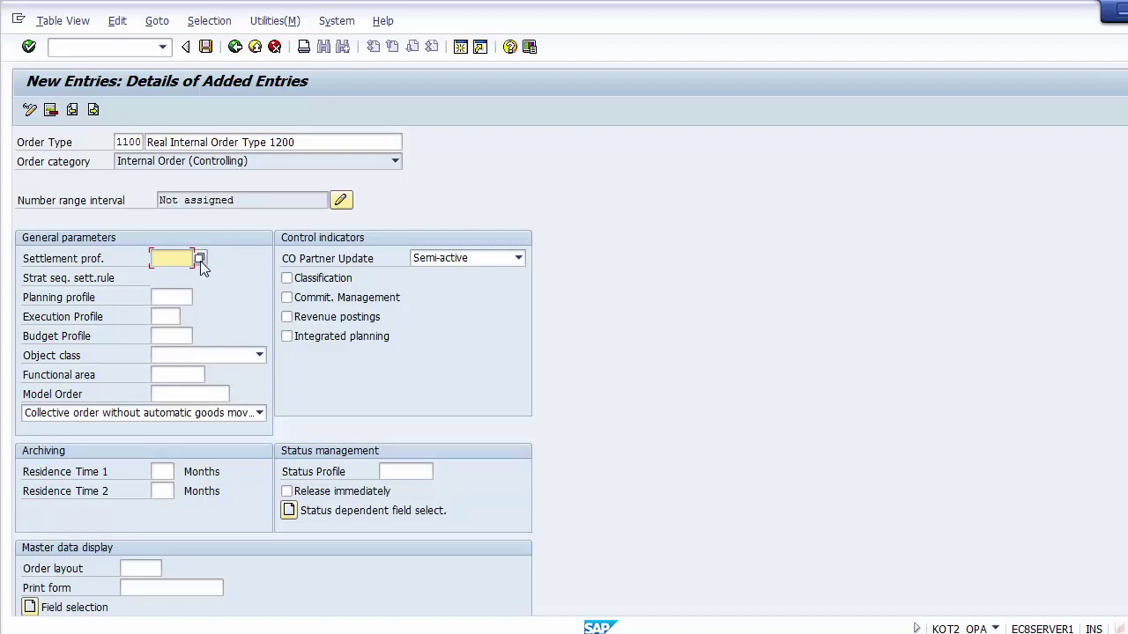
left_click(200, 259)
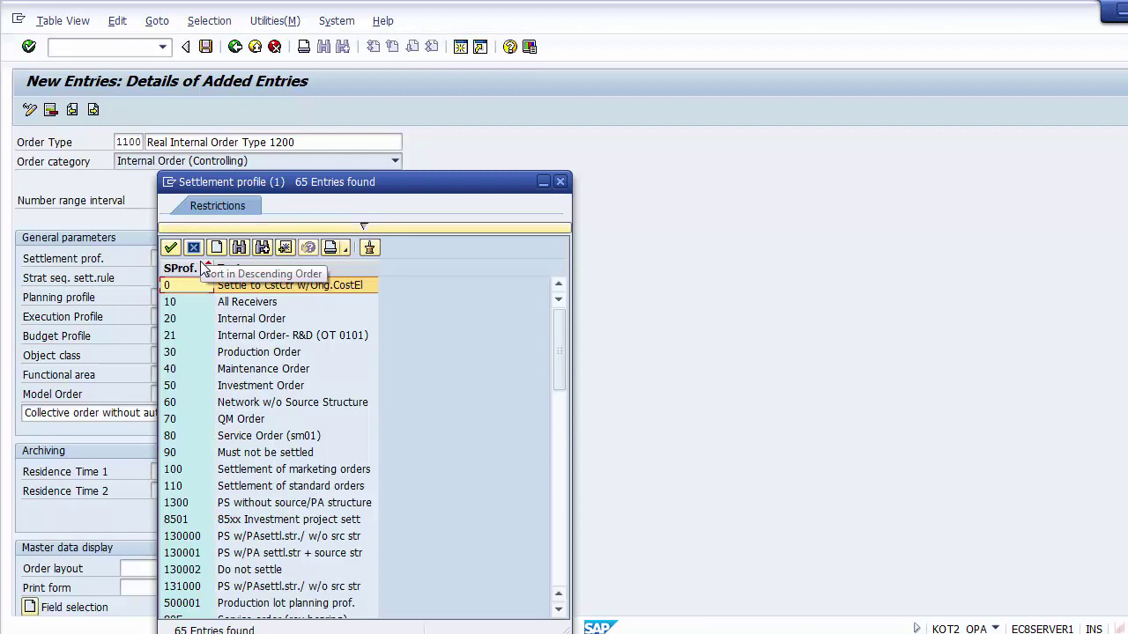
key("Down")
key("Down")
key("Down")
key("Down")
key("Down")
key("Down")
key("Down")
key("Down")
key("Down")
key("Down")
key("Down")
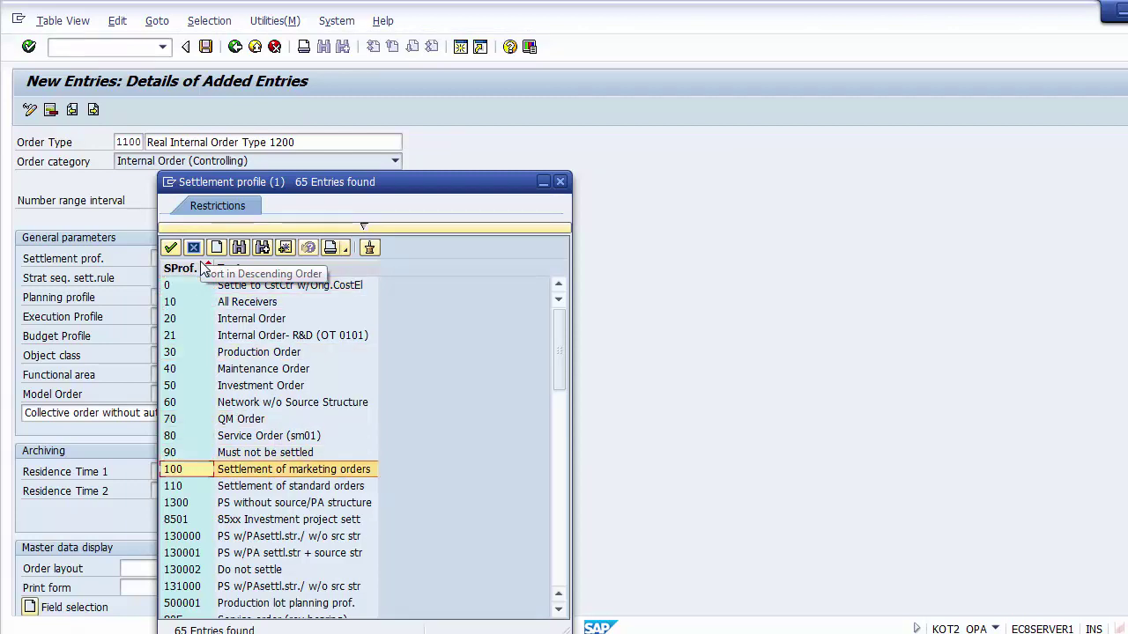
key("Up")
key("Up")
key("Up")
key("Up")
key("Up")
key("Up")
key("Up")
key("Up")
key("Up")
key("Up")
key("Up")
key("Down")
key("Down")
key("Down")
key("Down")
key("Down")
key("Down")
key("Down")
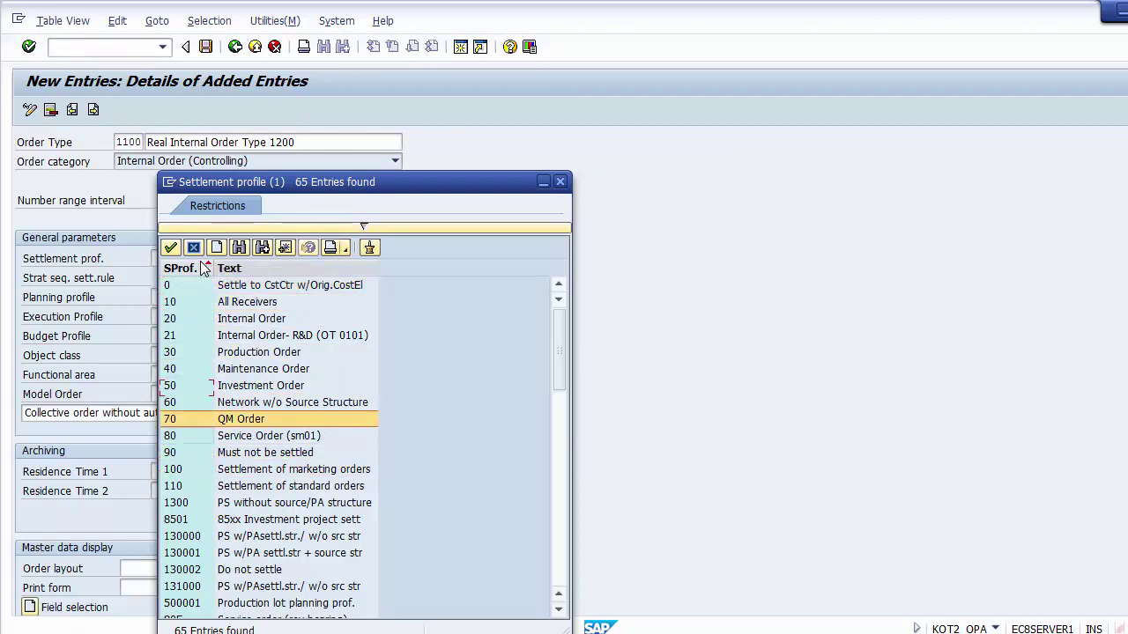
key("Down")
key("Down")
key("Down")
key("Down")
key("Down")
key("Down")
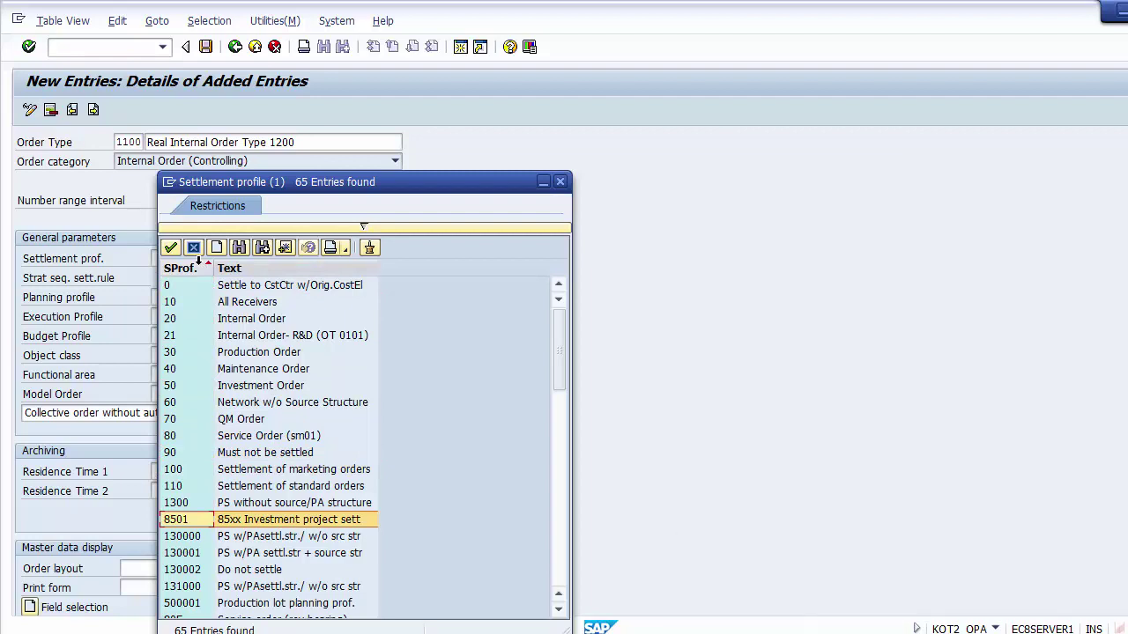
key("Up")
key("Up")
key("Up")
key("Up")
key("Up")
key("Up")
key("Up")
key("Up")
key("Up")
key("Up")
key("Up")
key("Up")
Choose settlement profile 90, Must not be settled, for the order type
key("Down")
key("Down")
key("Down")
key("Down")
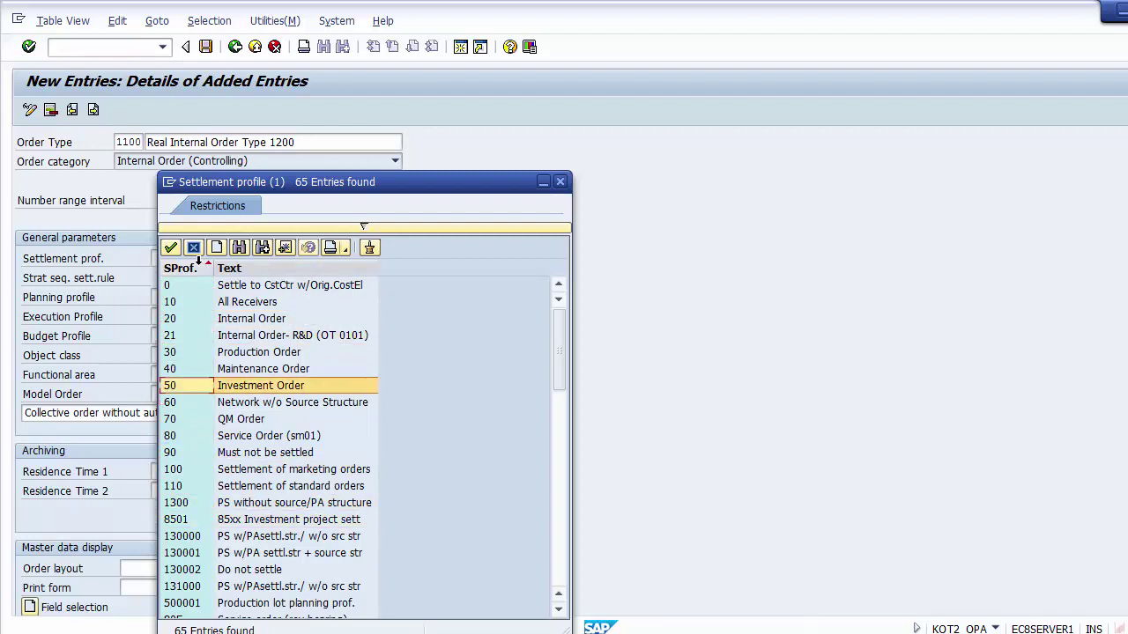
key("Down")
key("Down")
key("Down")
key("Down")
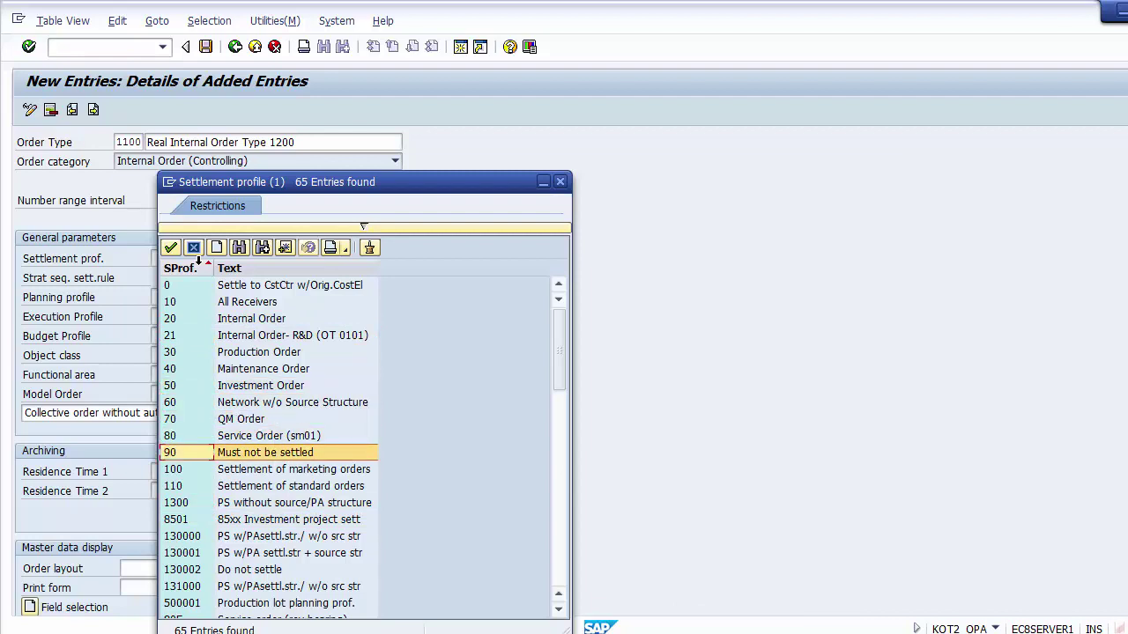
double_click(283, 453)
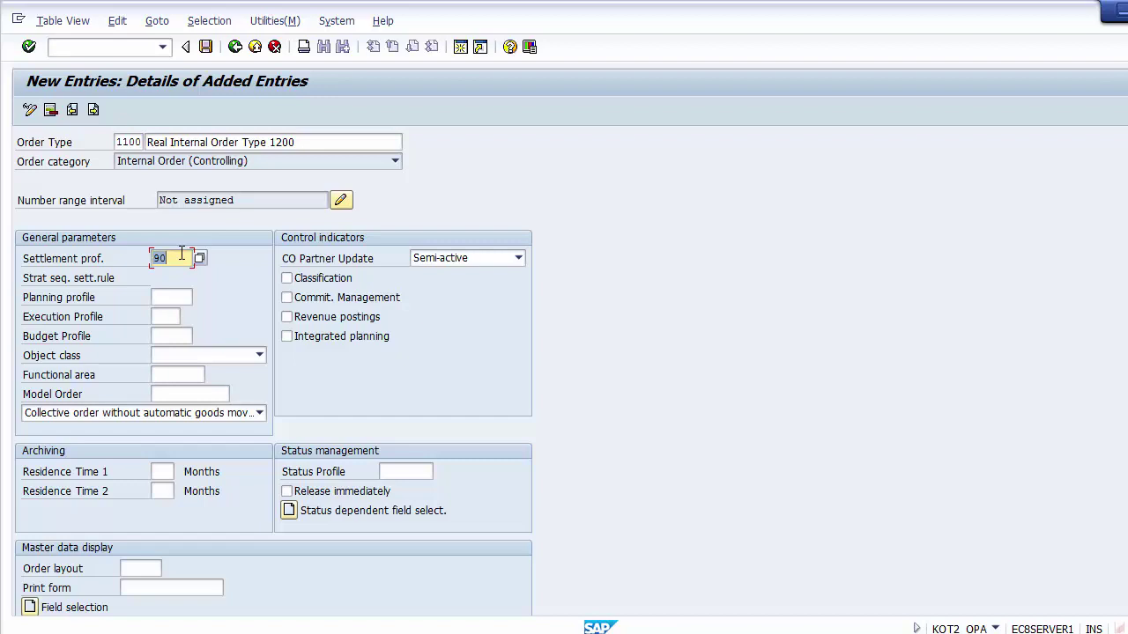
Set the order type's planning profile to 000001, General Budget/Plan Profile
left_click(158, 298)
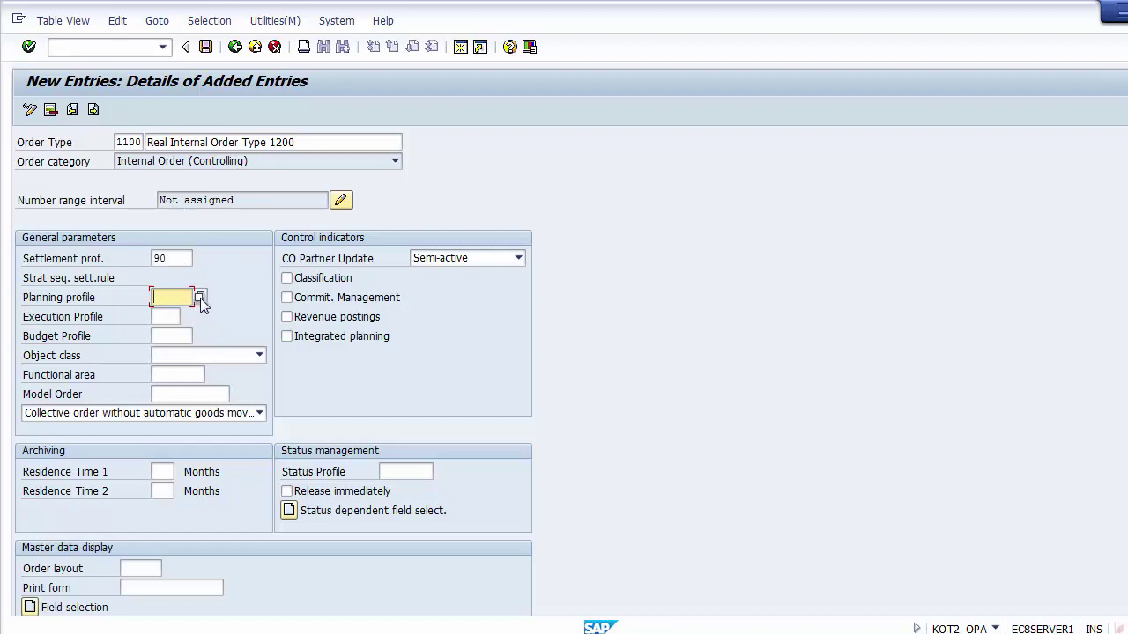
left_click(200, 298)
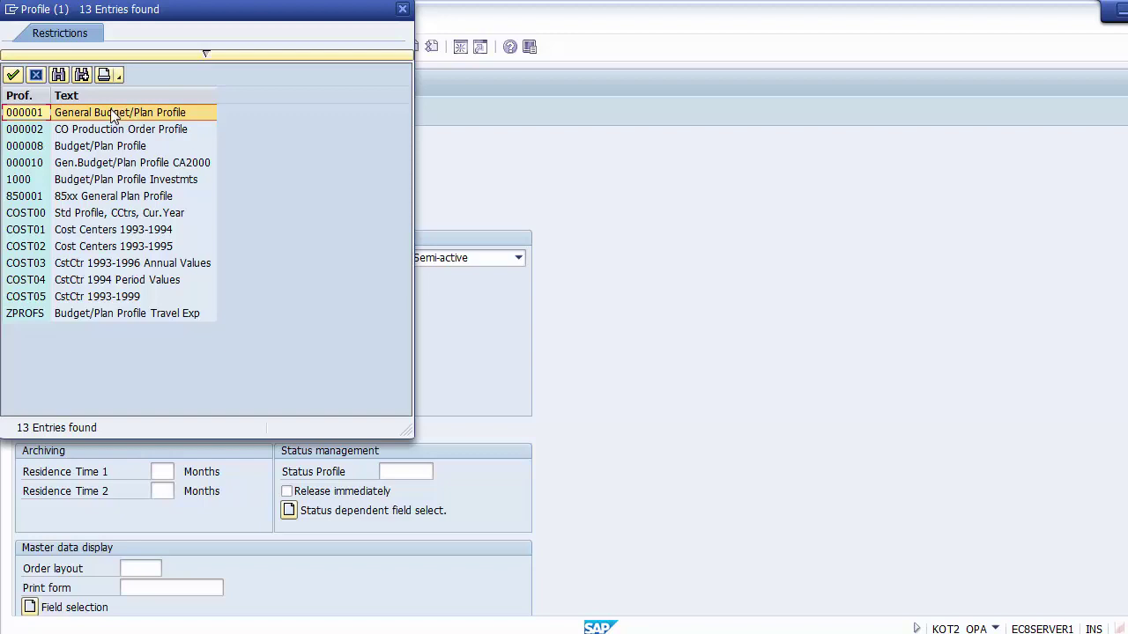
left_click_drag(76, 12, 489, 139)
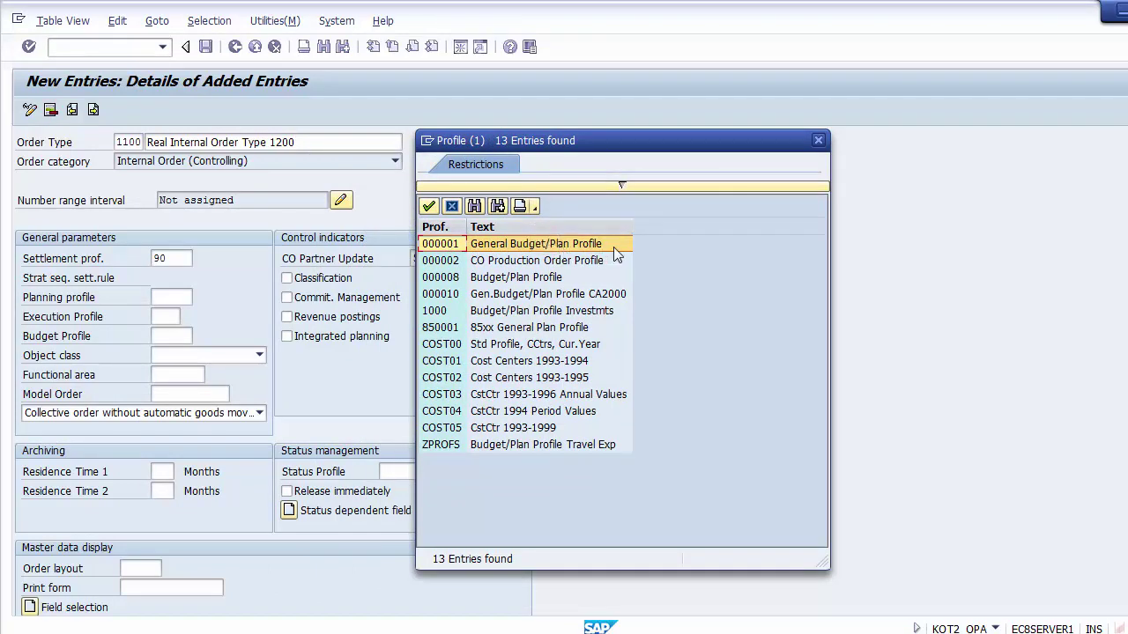
double_click(587, 246)
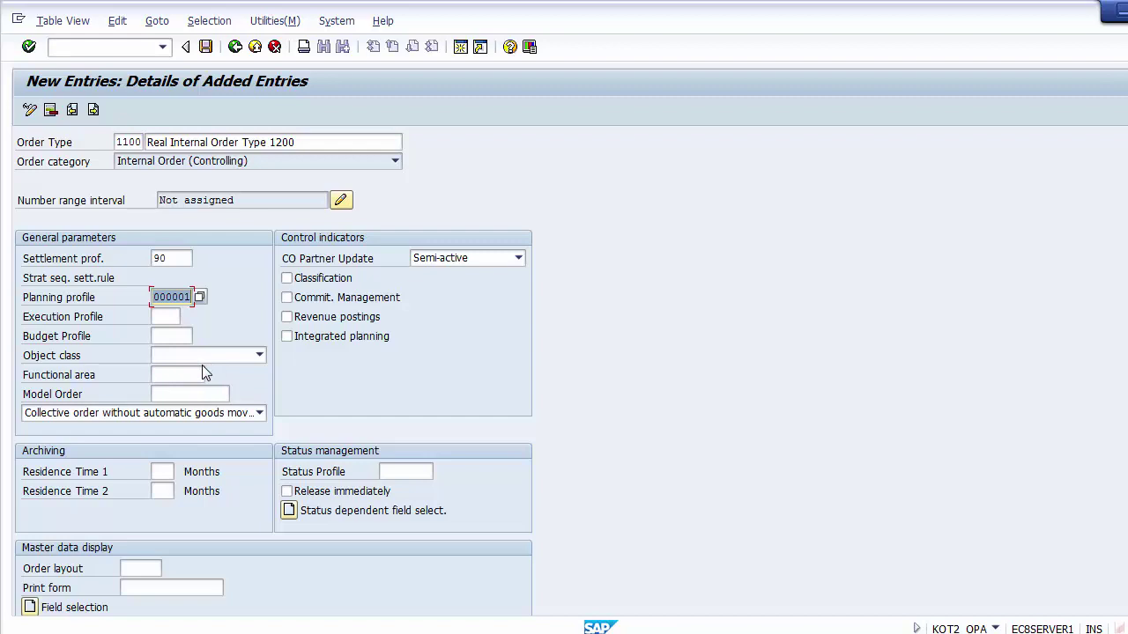
Set the budget profile to 000001, General Budget Profile, and the object class to Overhead costs
left_click(165, 337)
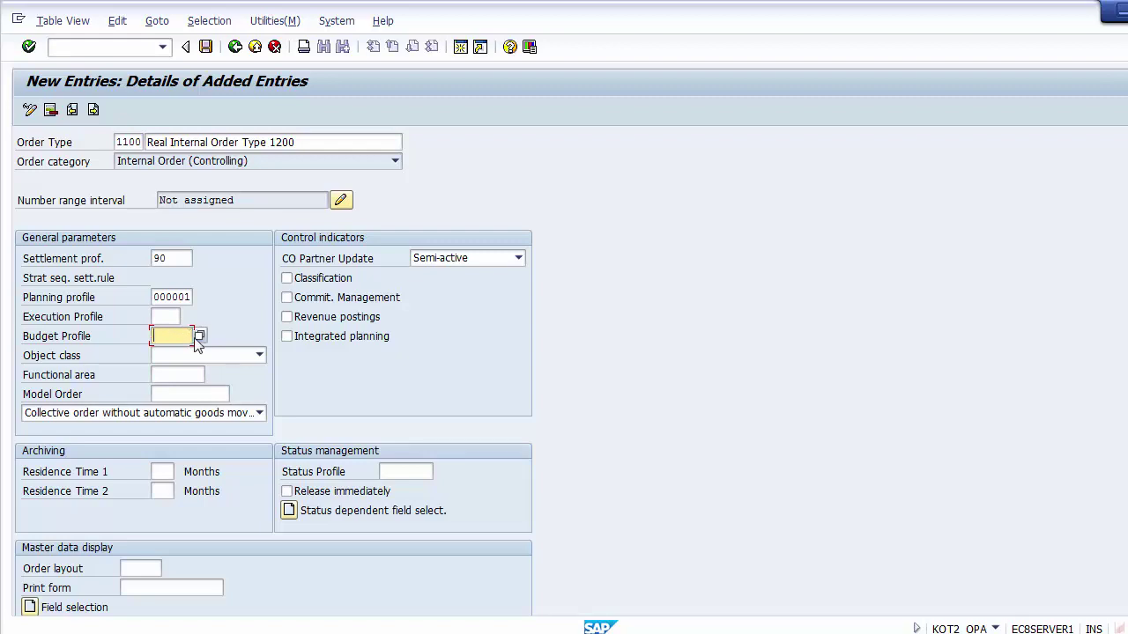
left_click(199, 337)
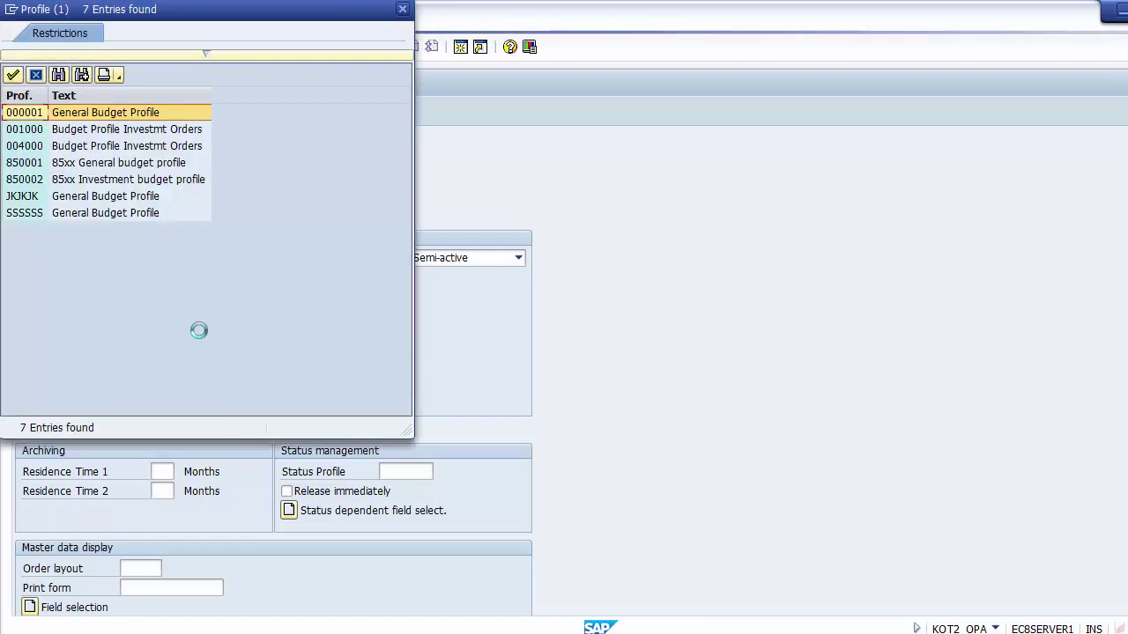
left_click(114, 115)
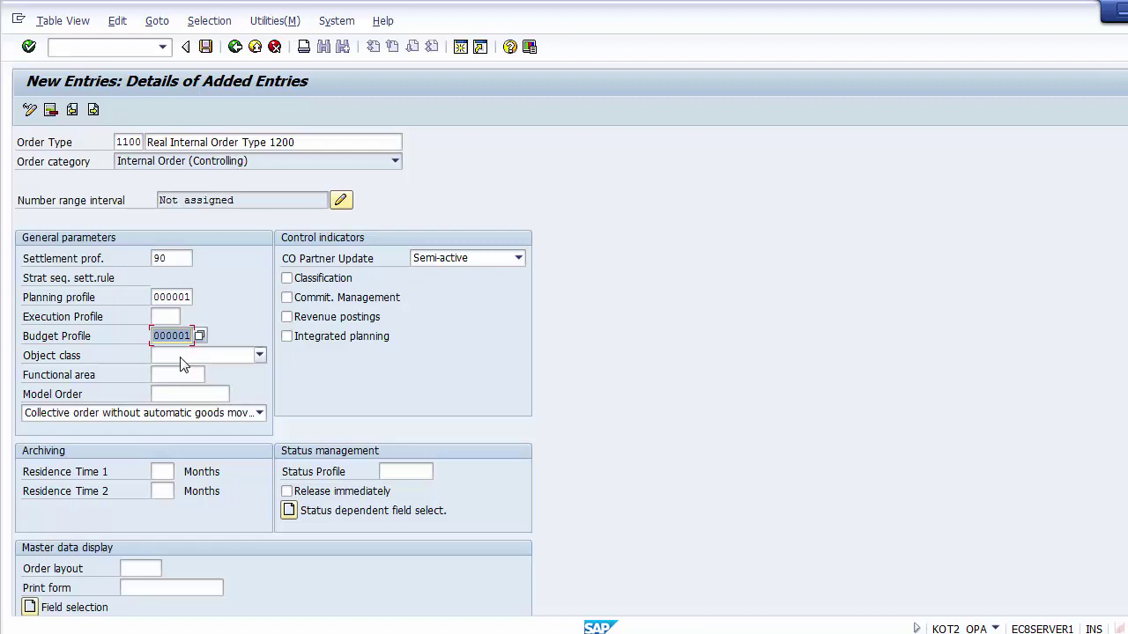
left_click(200, 357)
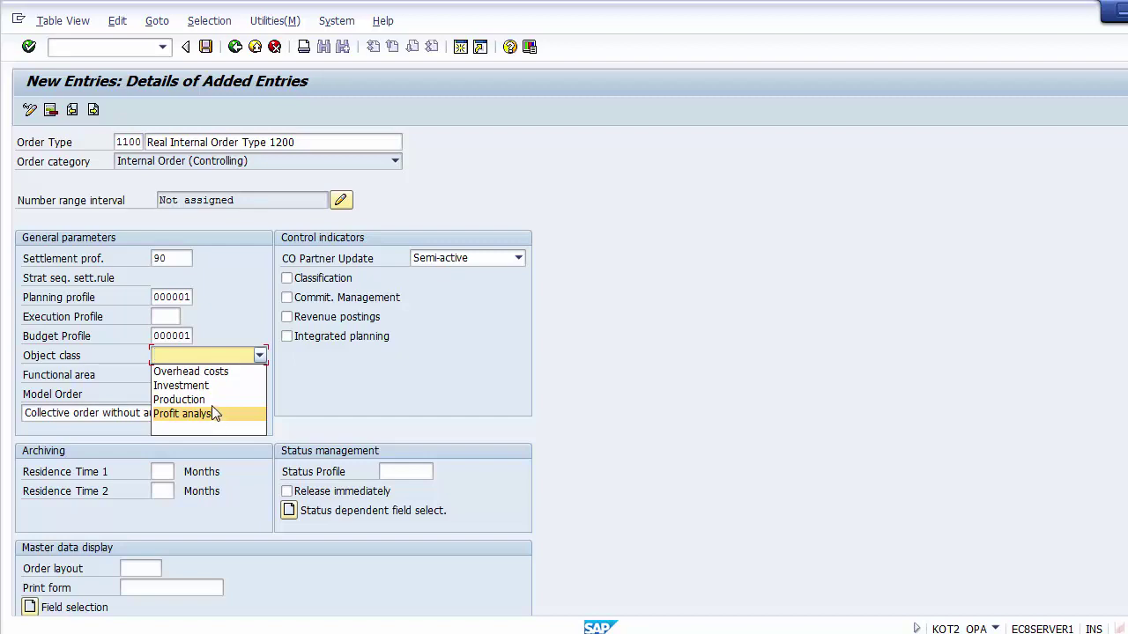
left_click(196, 375)
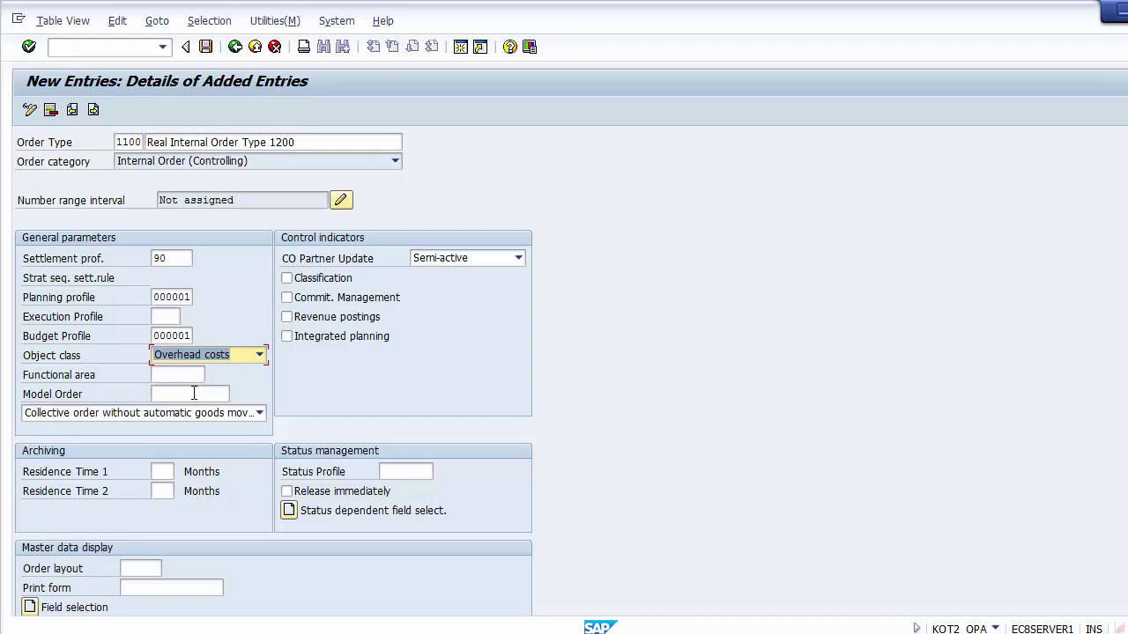
left_click(192, 393)
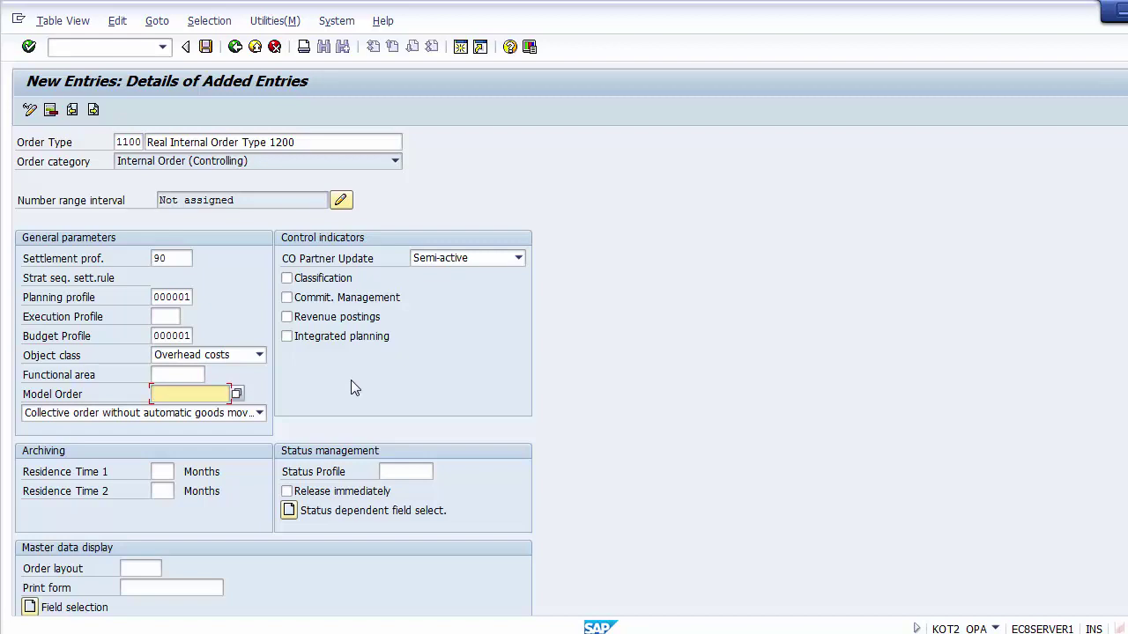
Set CO Partner Update to Active and enable commitment management, revenue postings and integrated planning
left_click(319, 262)
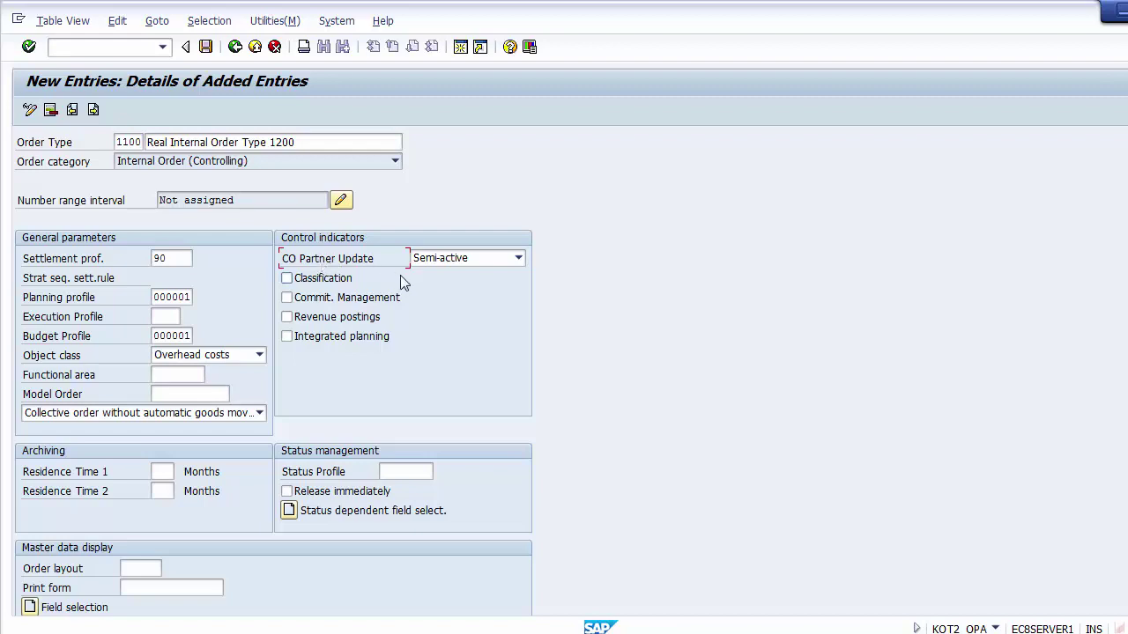
left_click(467, 259)
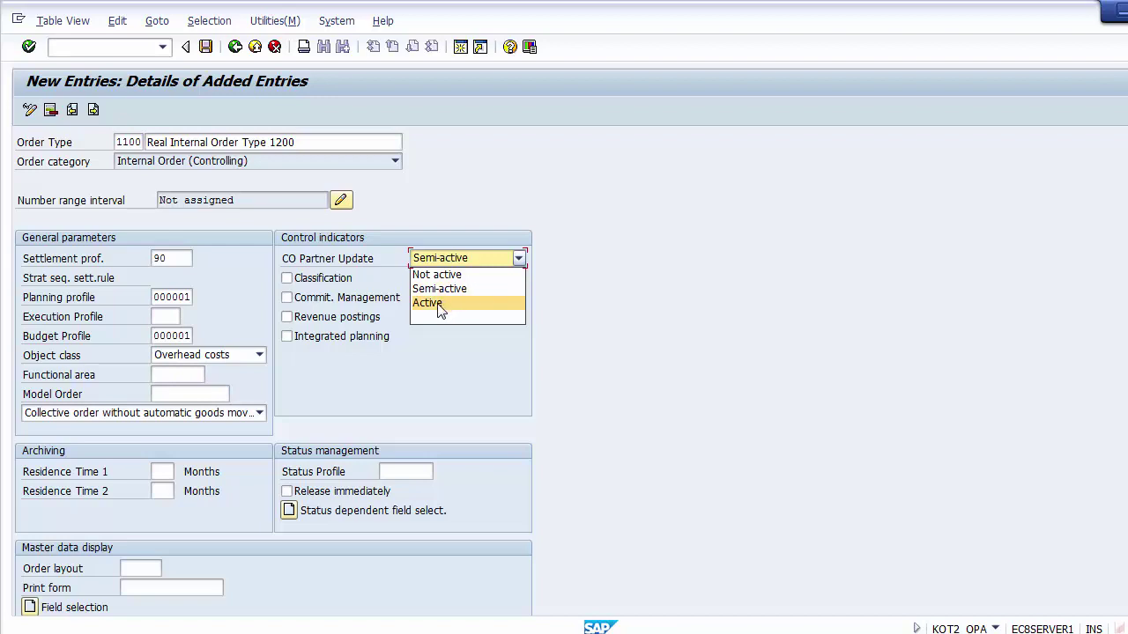
left_click(439, 304)
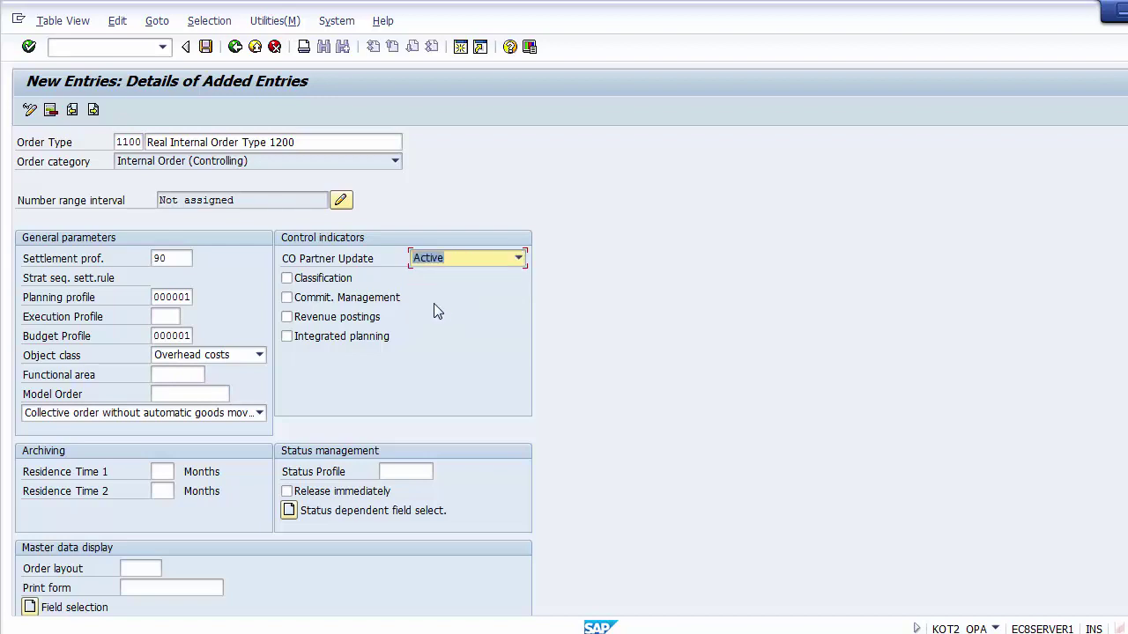
left_click(379, 302)
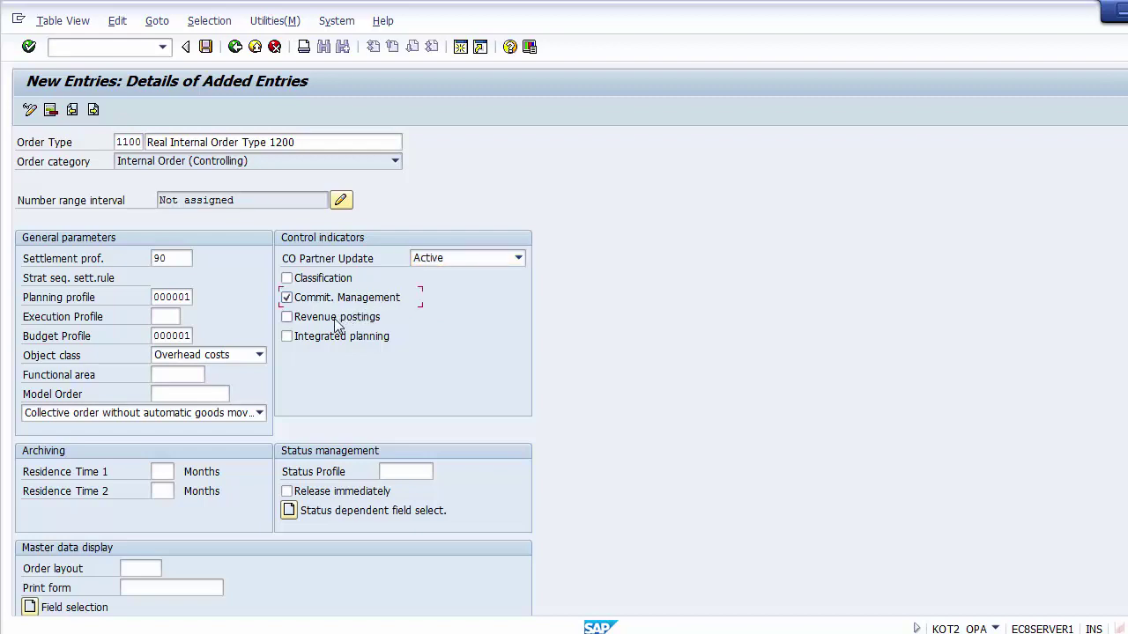
left_click(336, 322)
left_click(338, 344)
Try the collective order option with automatic goods movement and return it to without automatic goods movement
left_click(260, 412)
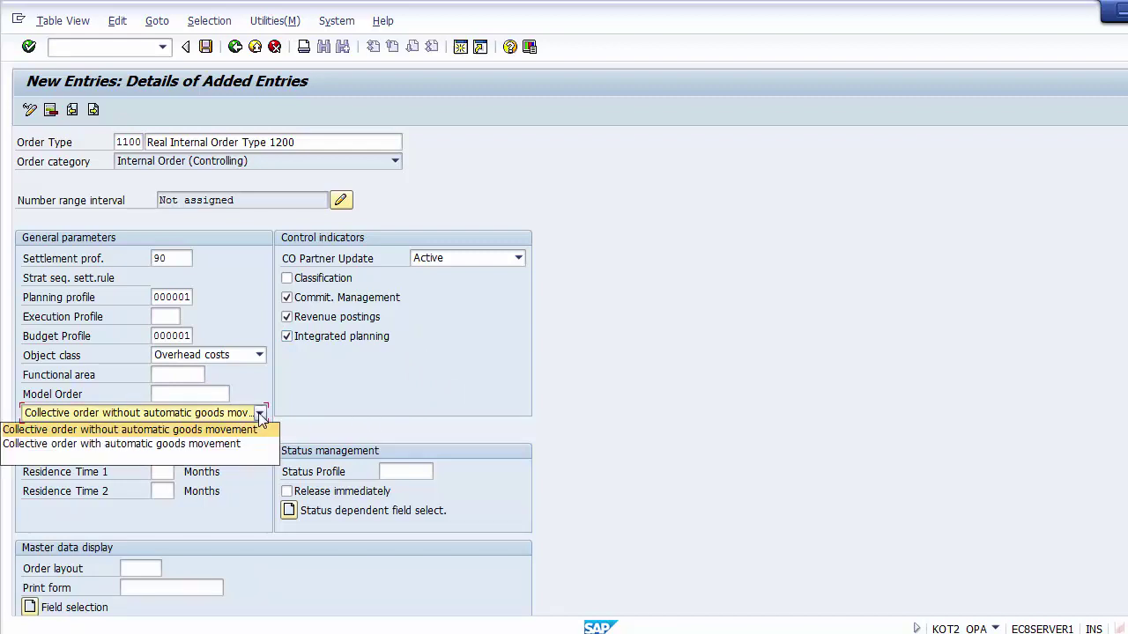
left_click(200, 444)
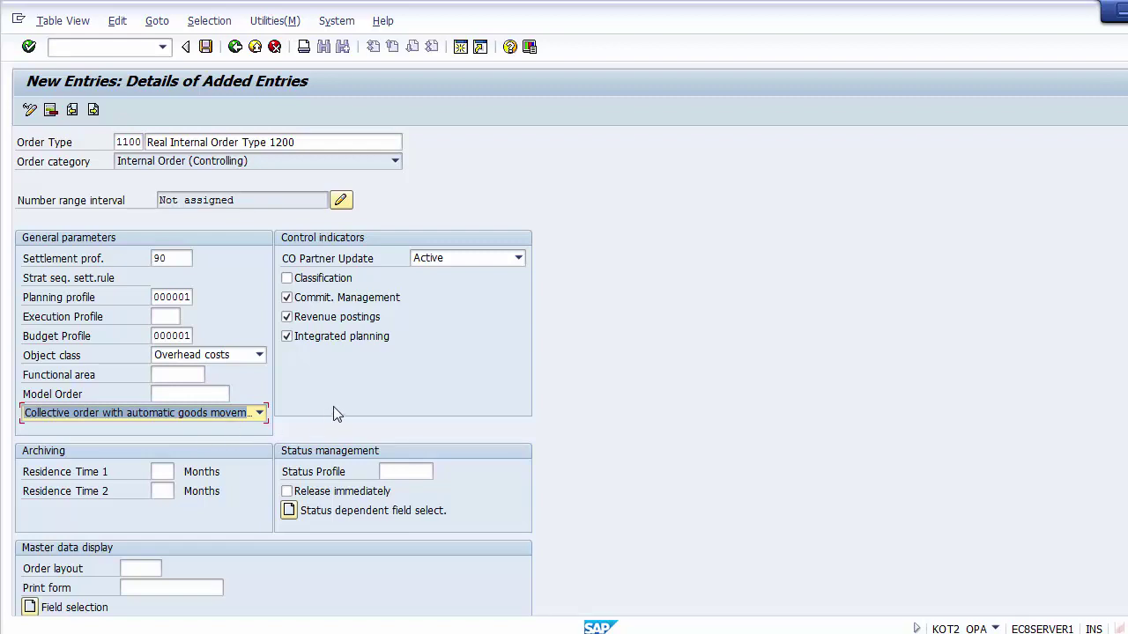
left_click(237, 416)
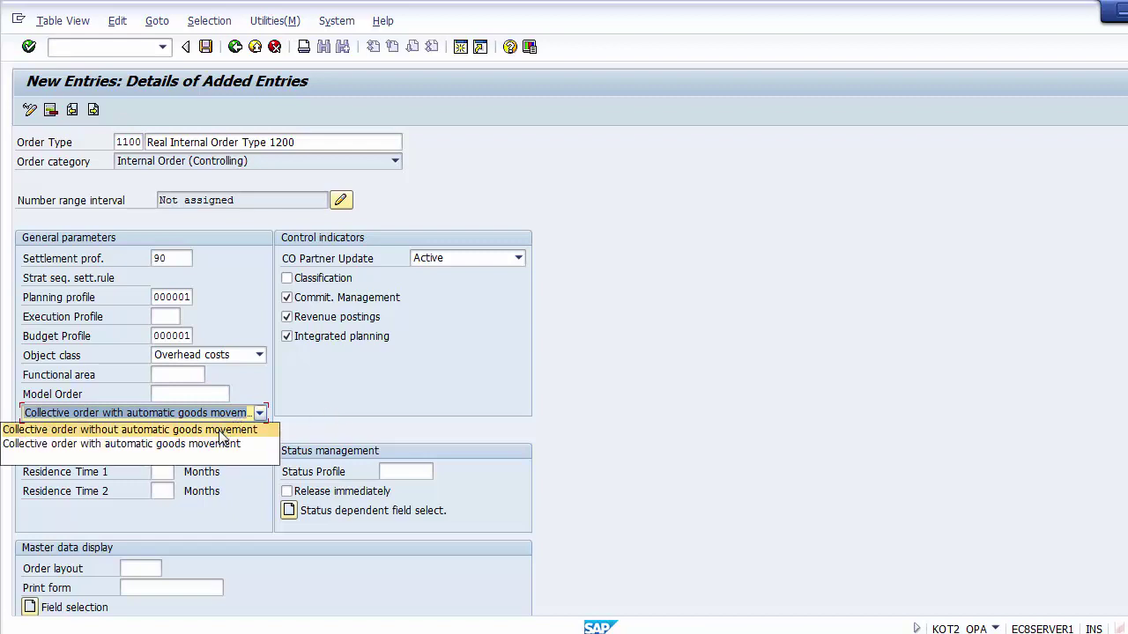
left_click(220, 431)
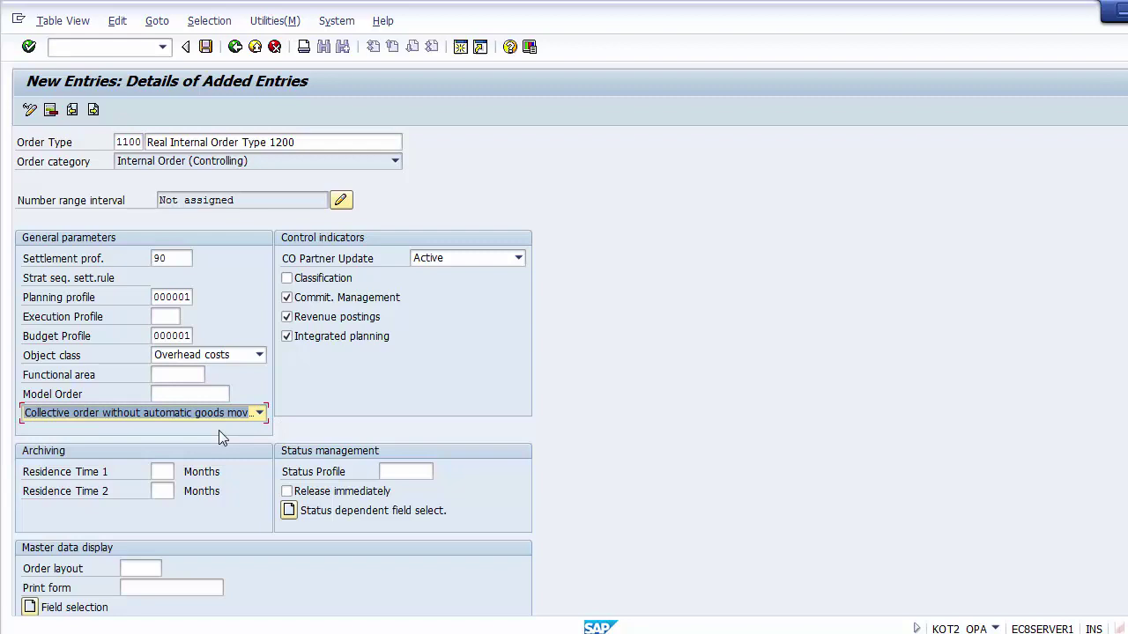
left_click(383, 344)
left_click(381, 343)
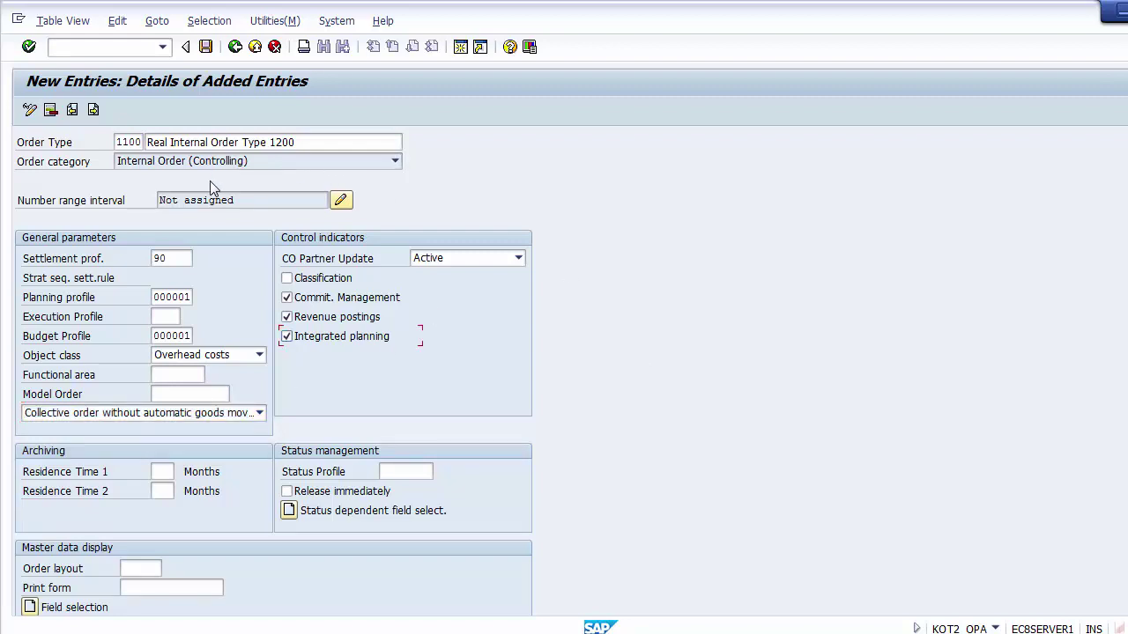
Save order type 1100, acknowledging the number range notice and recording it in the FICO Configurations customizing request
left_click(205, 47)
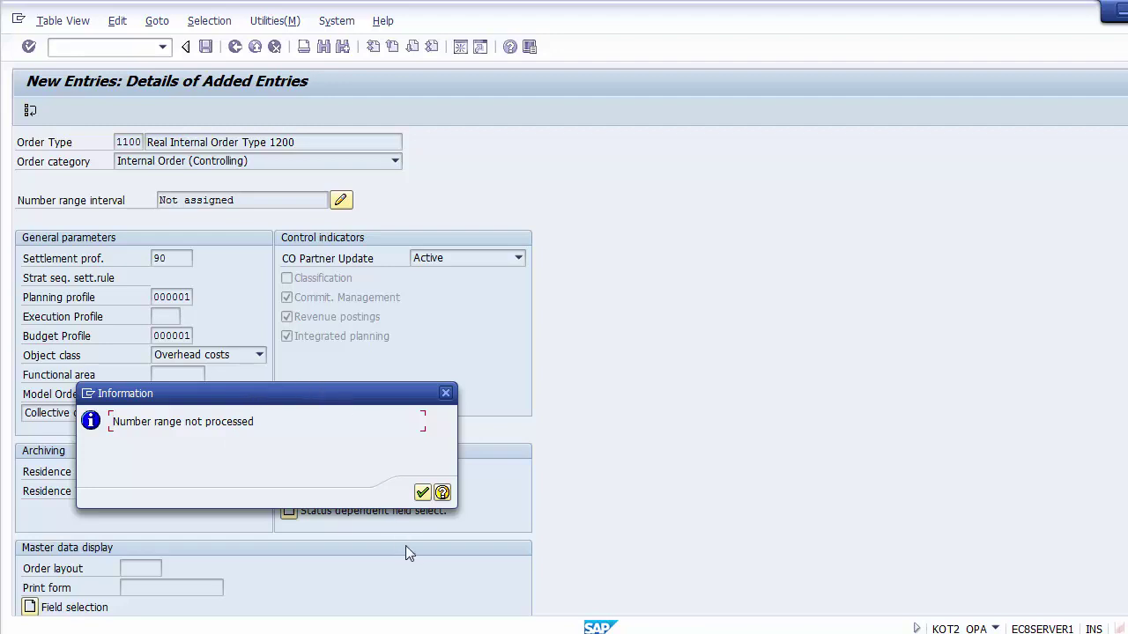
left_click(422, 494)
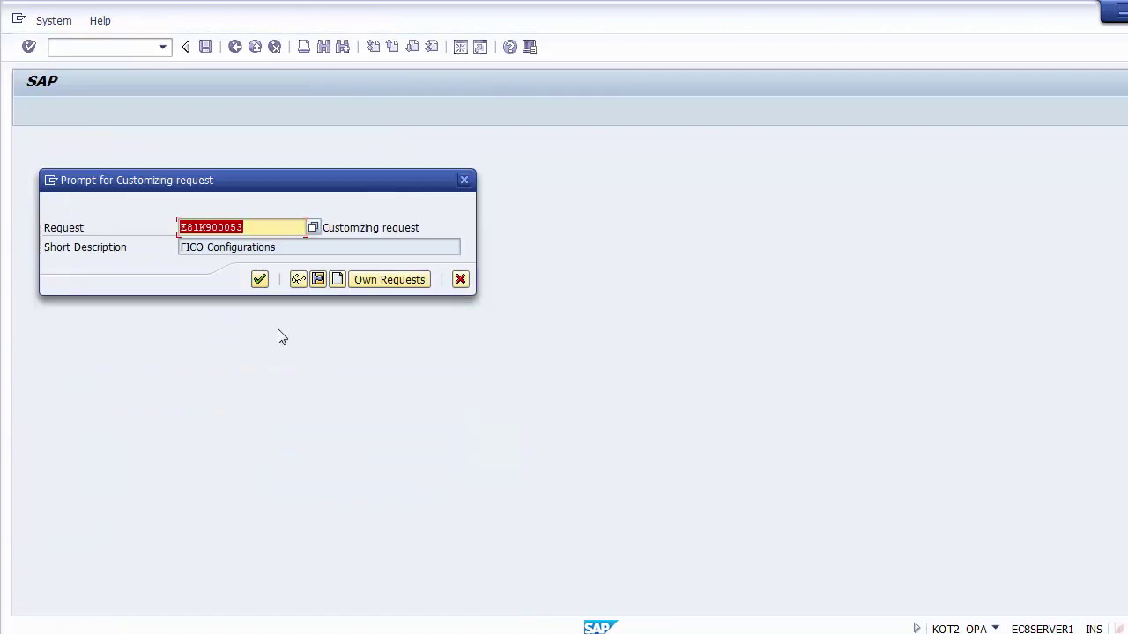
left_click(259, 280)
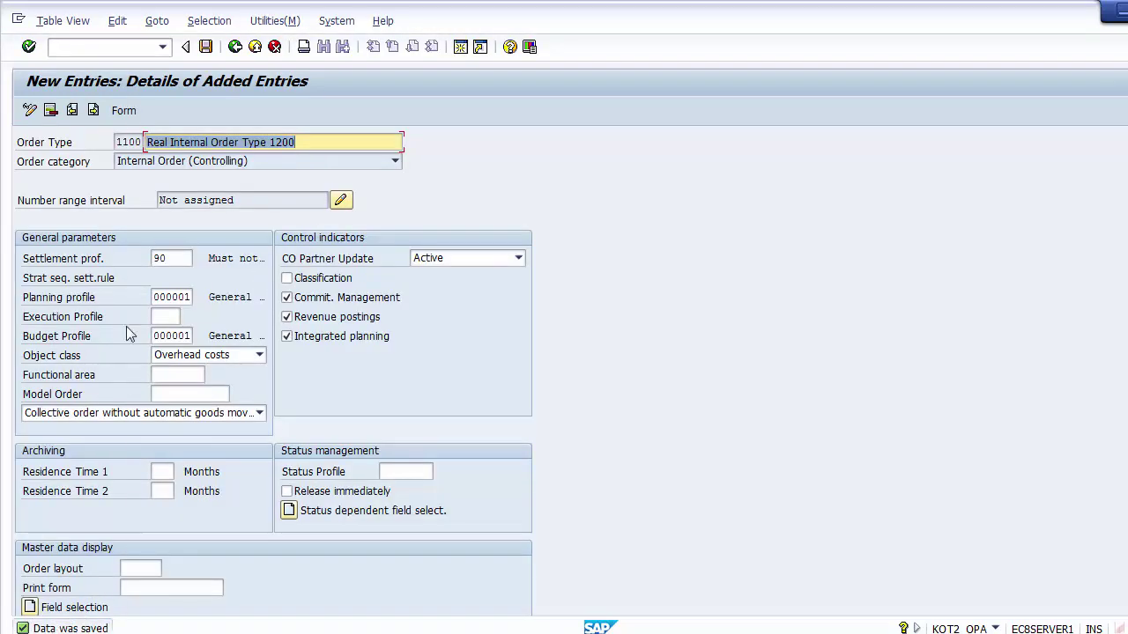
Switch to the SAP-CO-IO presentation in PowerPoint and review the Define Order Types and Internal Order Types slides
left_click_drag(119, 143, 145, 143)
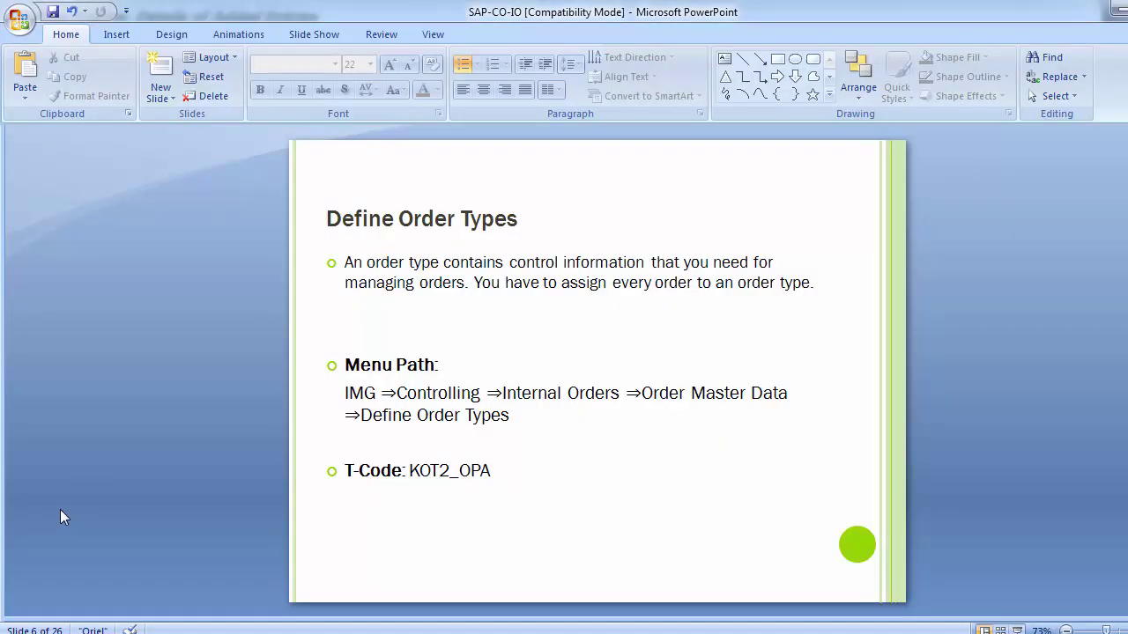
key("Page_Down")
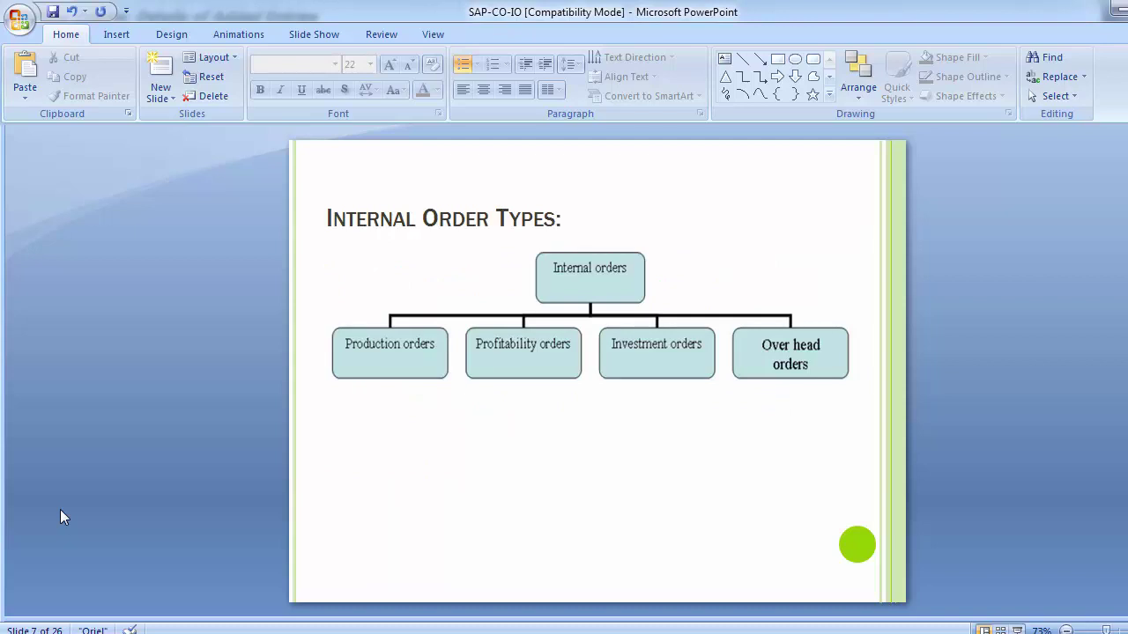
key("Page_Up")
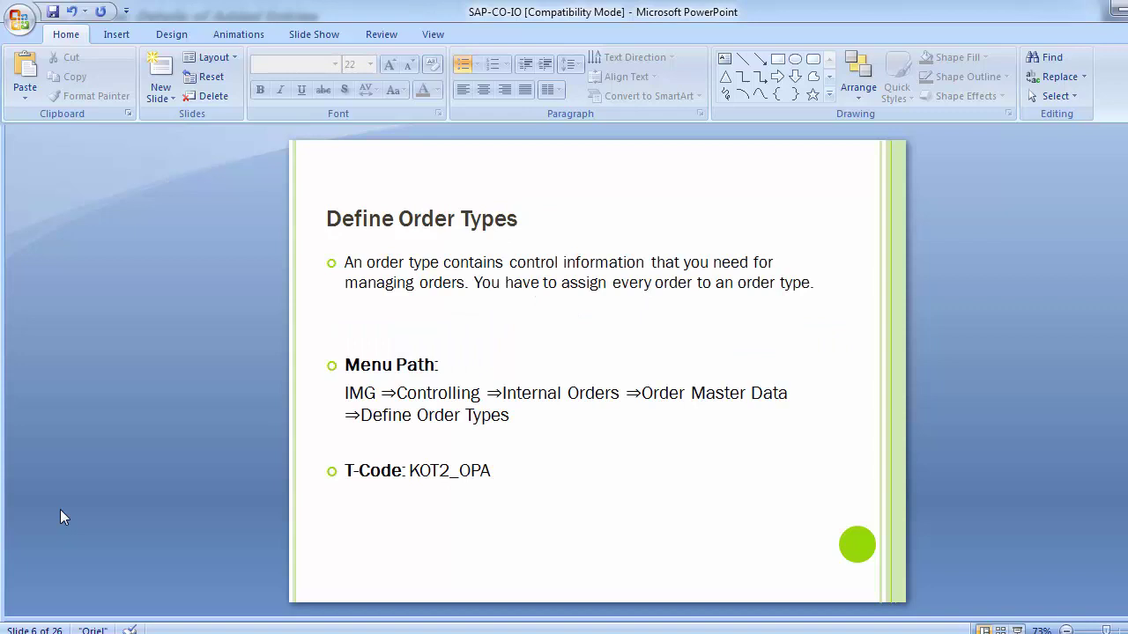
key("Page_Down")
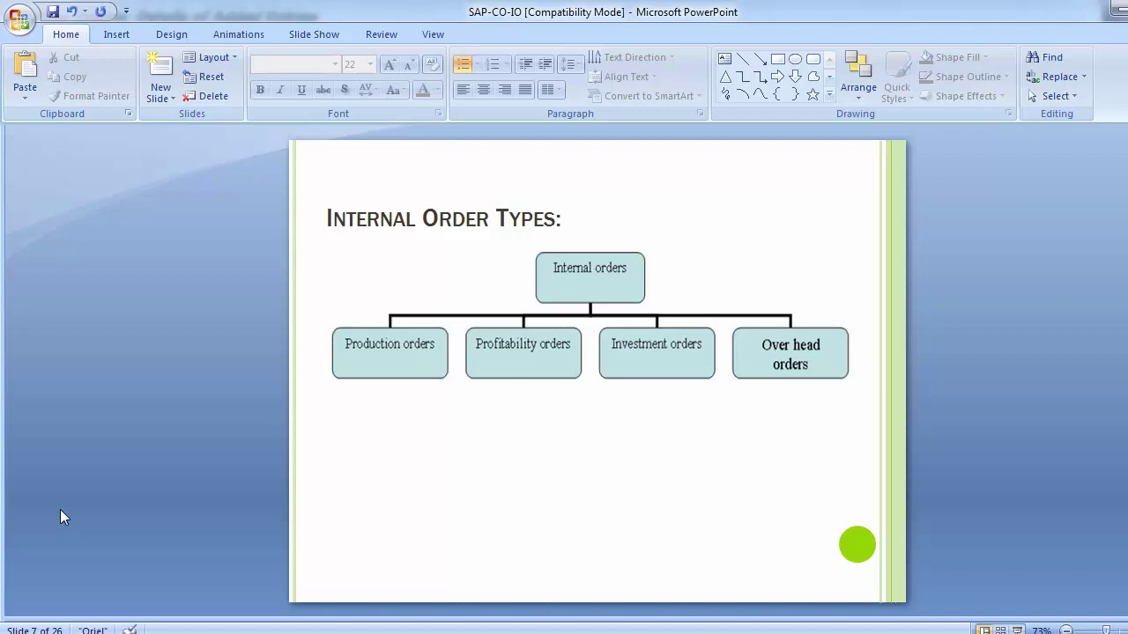
Review the Define Order Types, Internal Order Types and Maintain Number Ranges for Orders slides
scroll(60, 509, "up", 1)
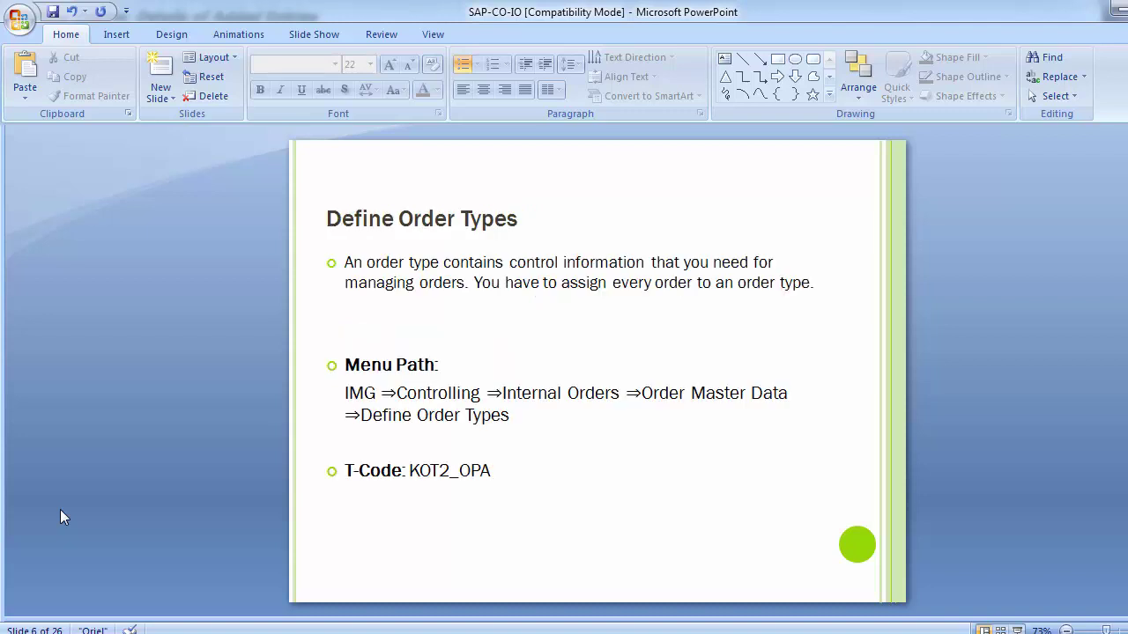
scroll(60, 509, "down", 1)
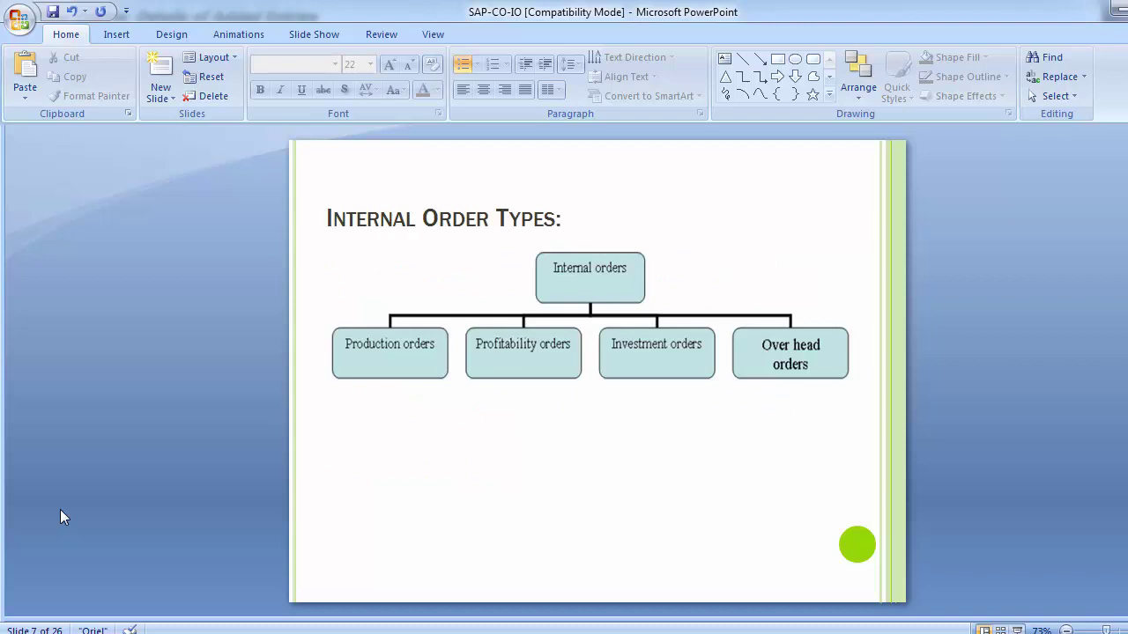
scroll(60, 517, "down", 1)
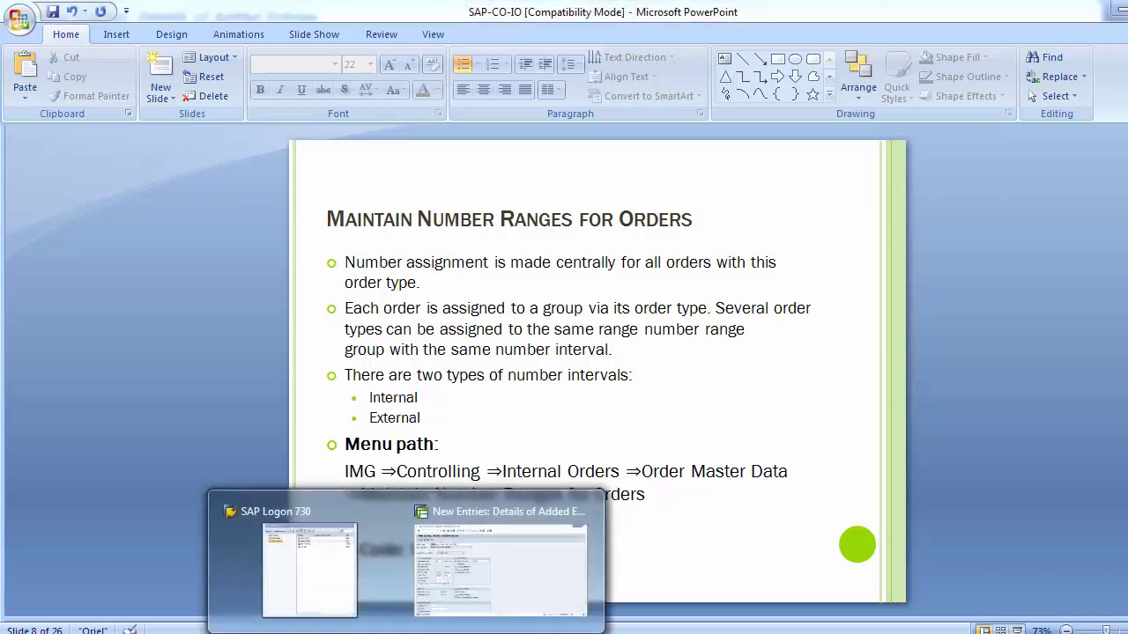
Switch back to SAP, leave the order type entry, and open Maintain Number Ranges for Orders under Order Master Data
left_click(501, 569)
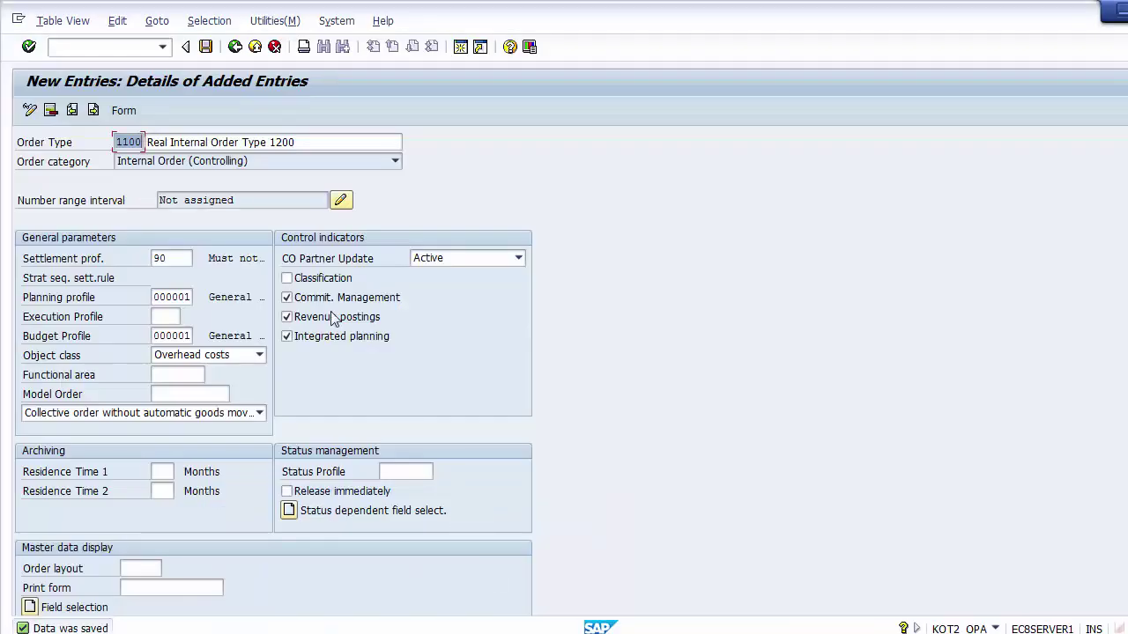
left_click(235, 48)
left_click(235, 46)
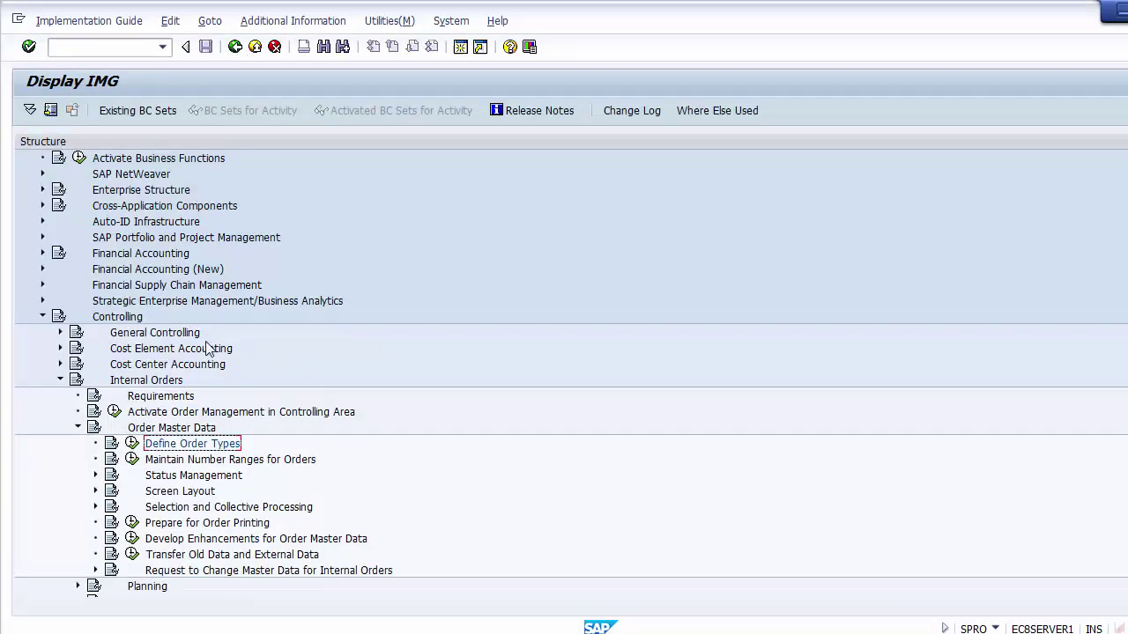
left_click(286, 462)
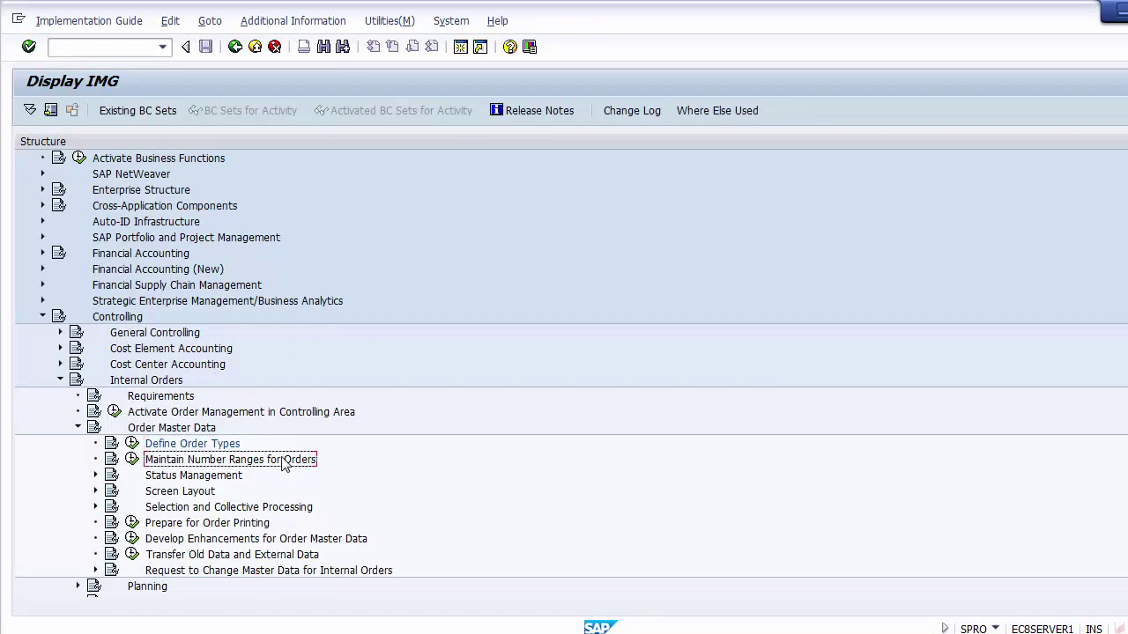
left_click(185, 447)
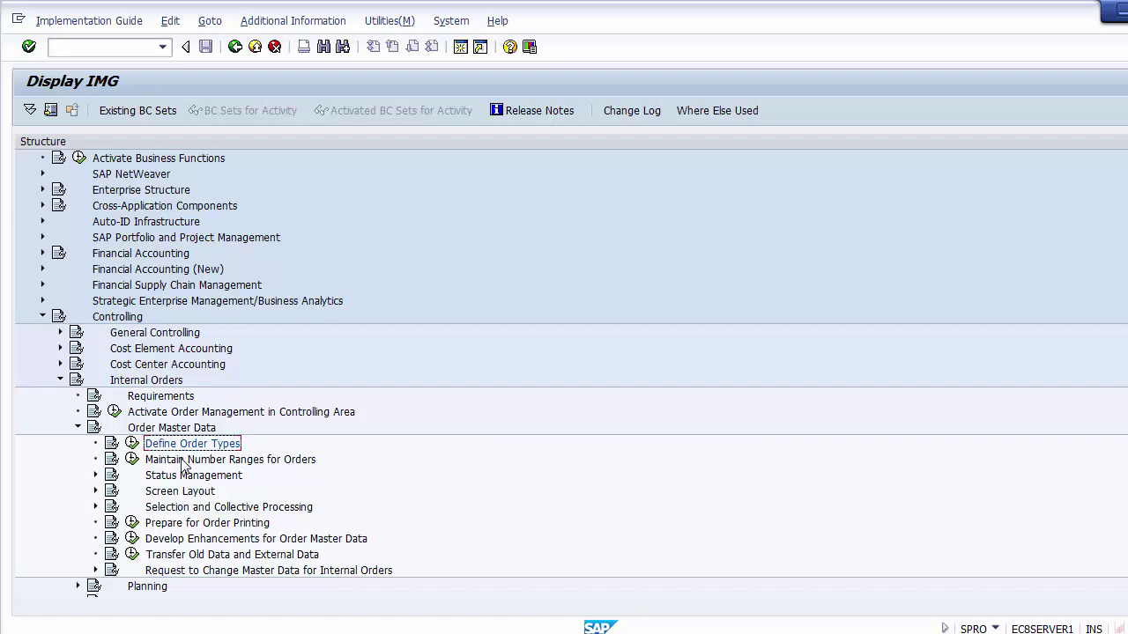
left_click(182, 462)
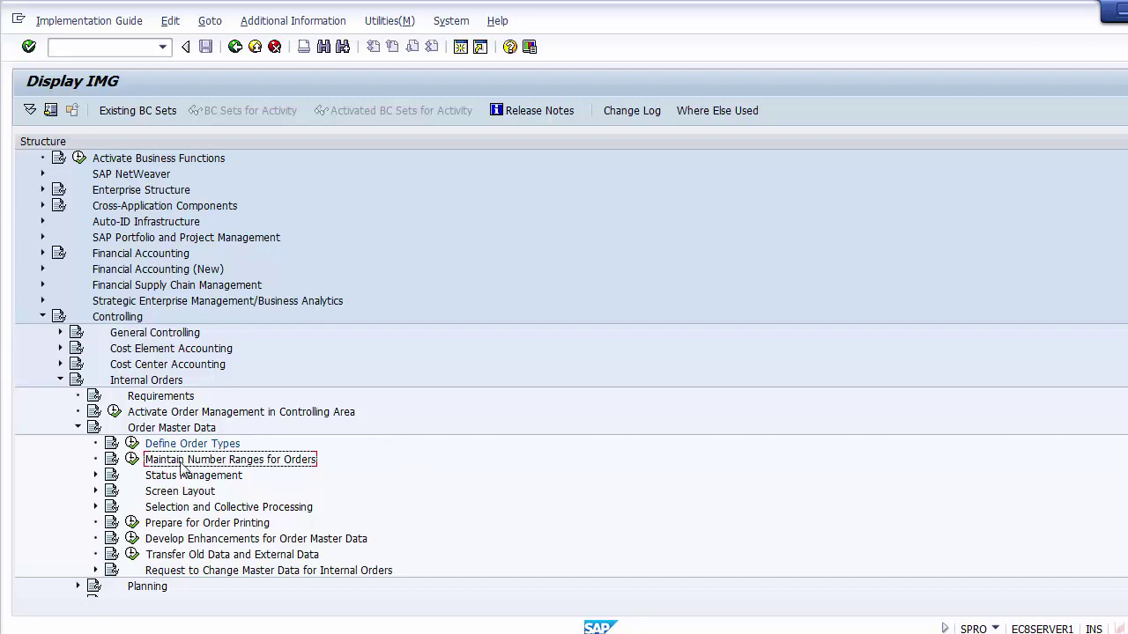
left_click(132, 459)
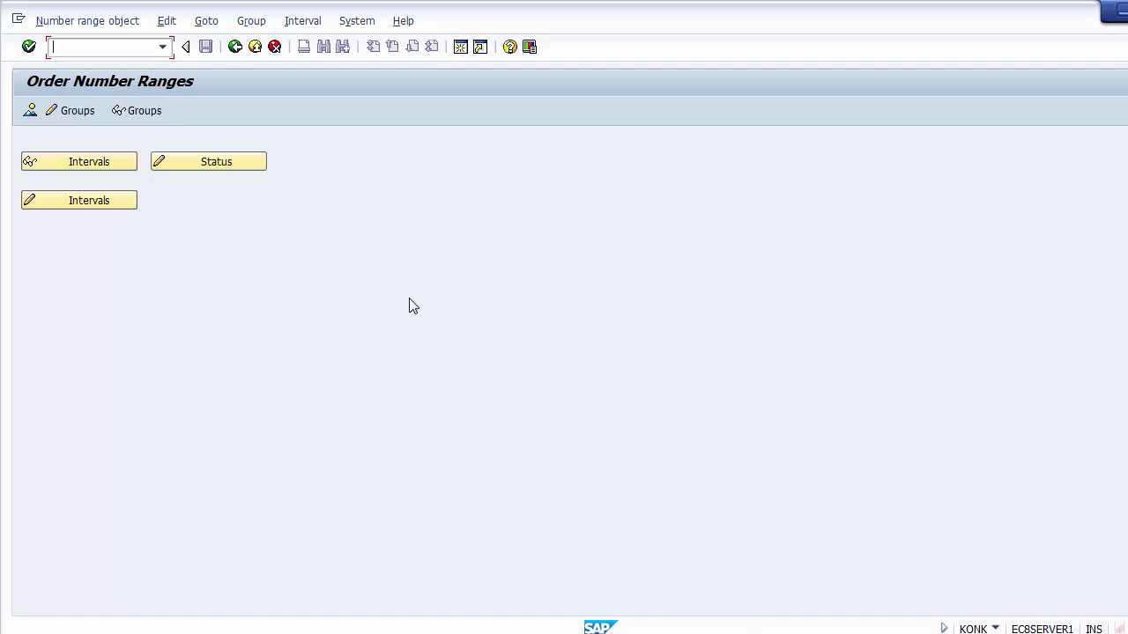
left_click(66, 113)
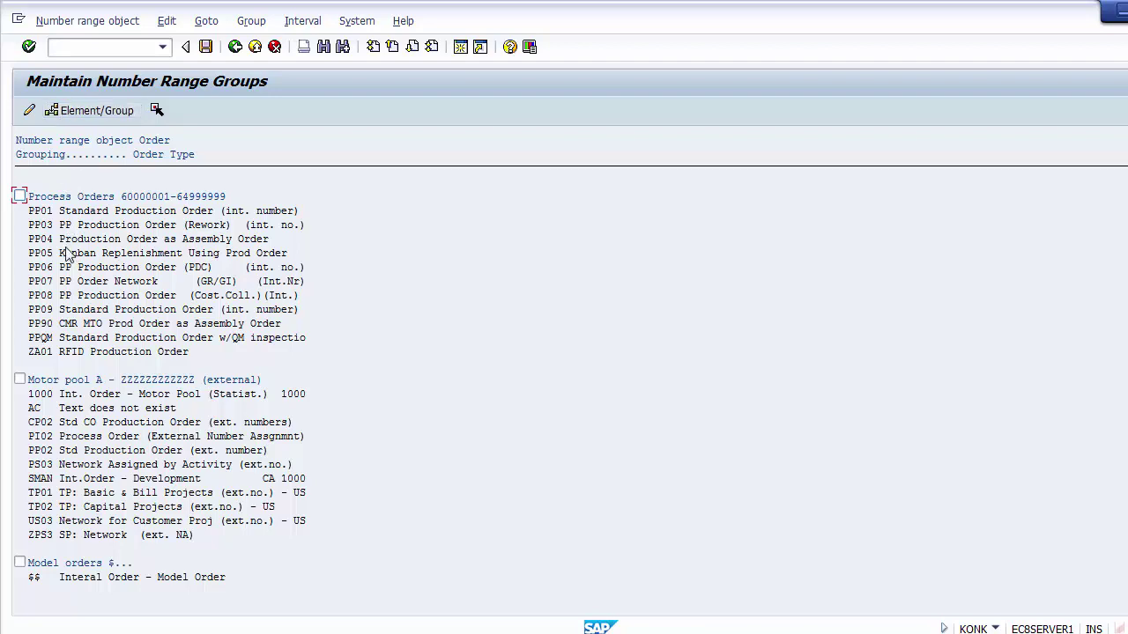
left_click(251, 23)
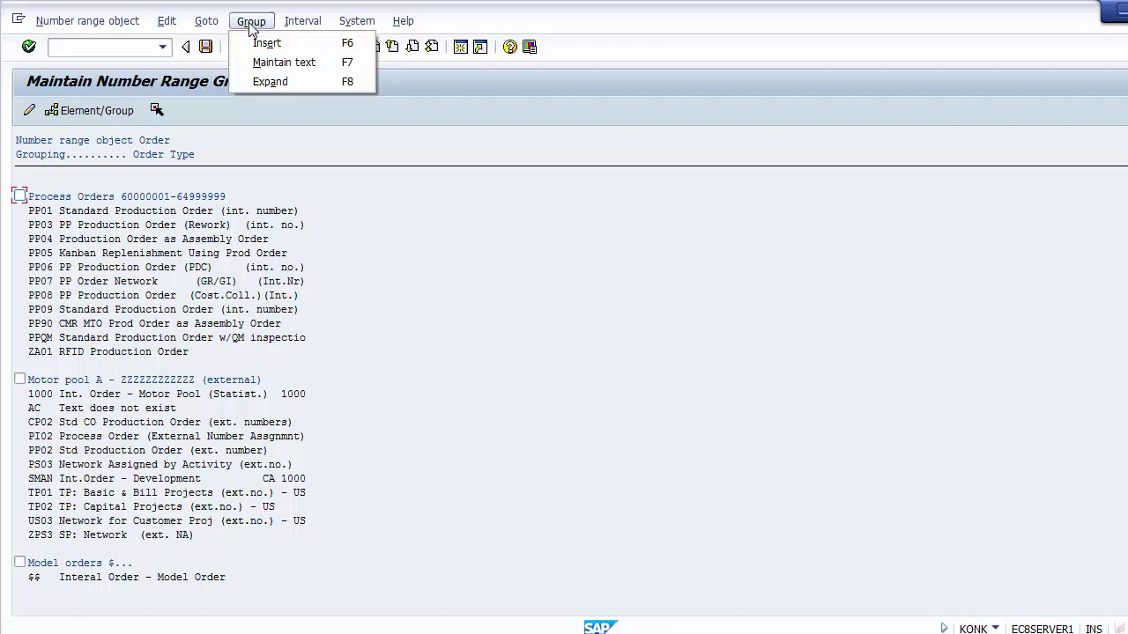
key("Escape")
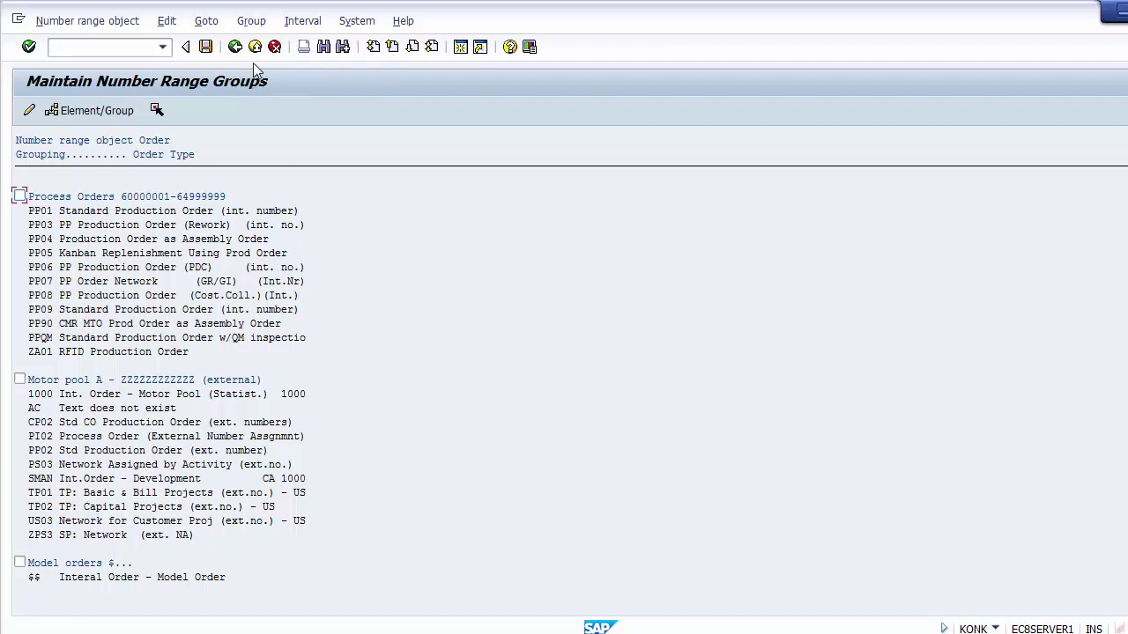
left_click(235, 46)
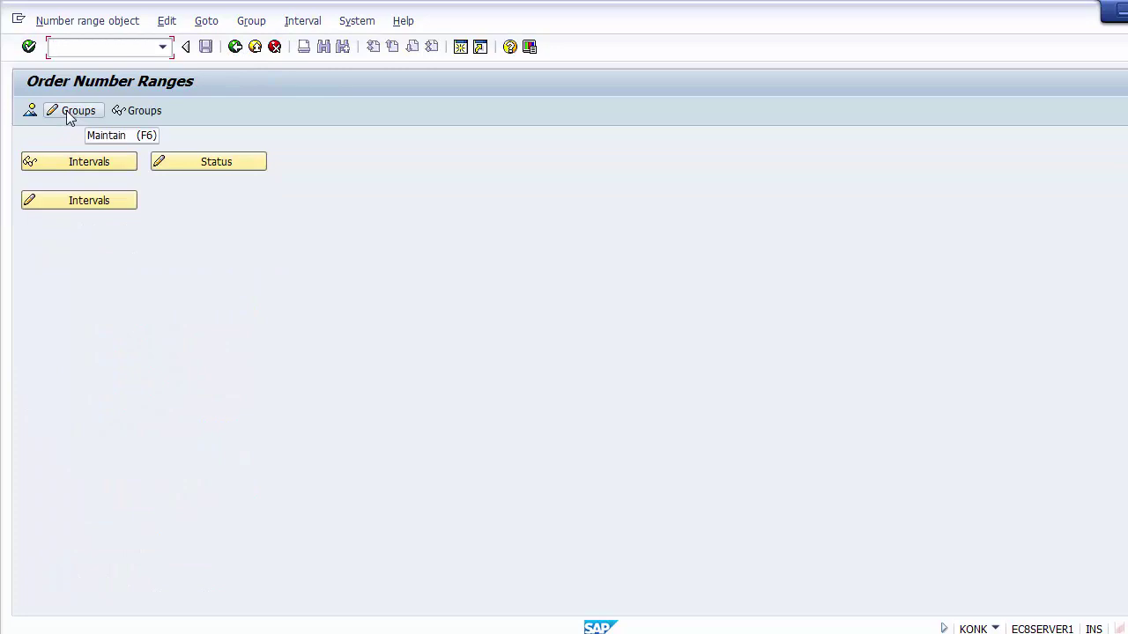
Open the order number range groups for maintenance and start a new group with the text Real Internal Order Type 1200
left_click(69, 113)
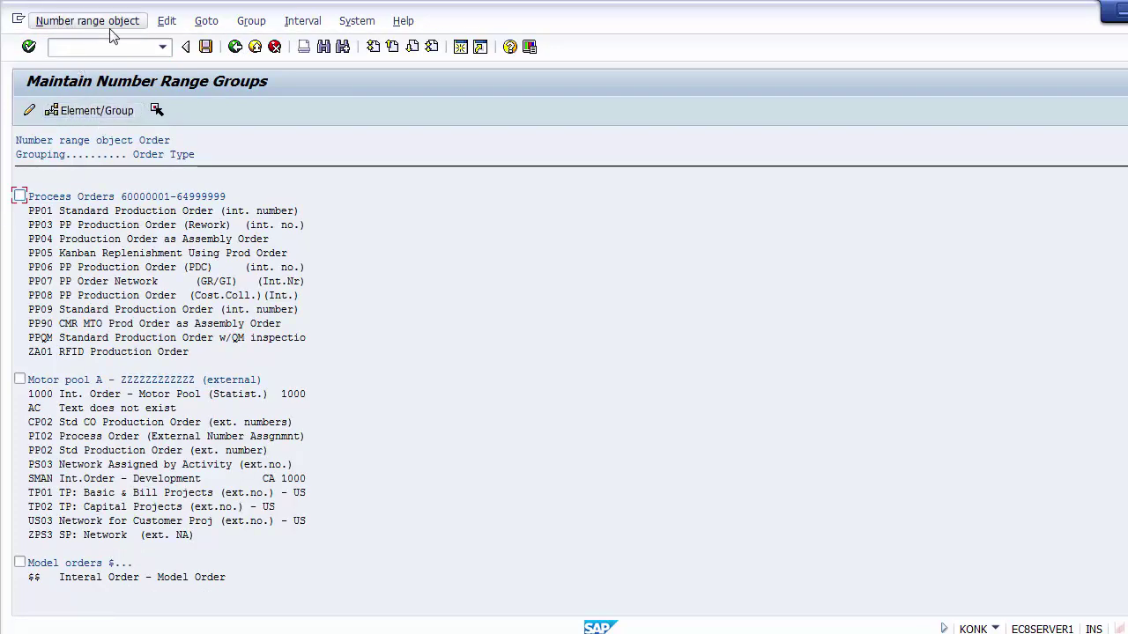
left_click(252, 23)
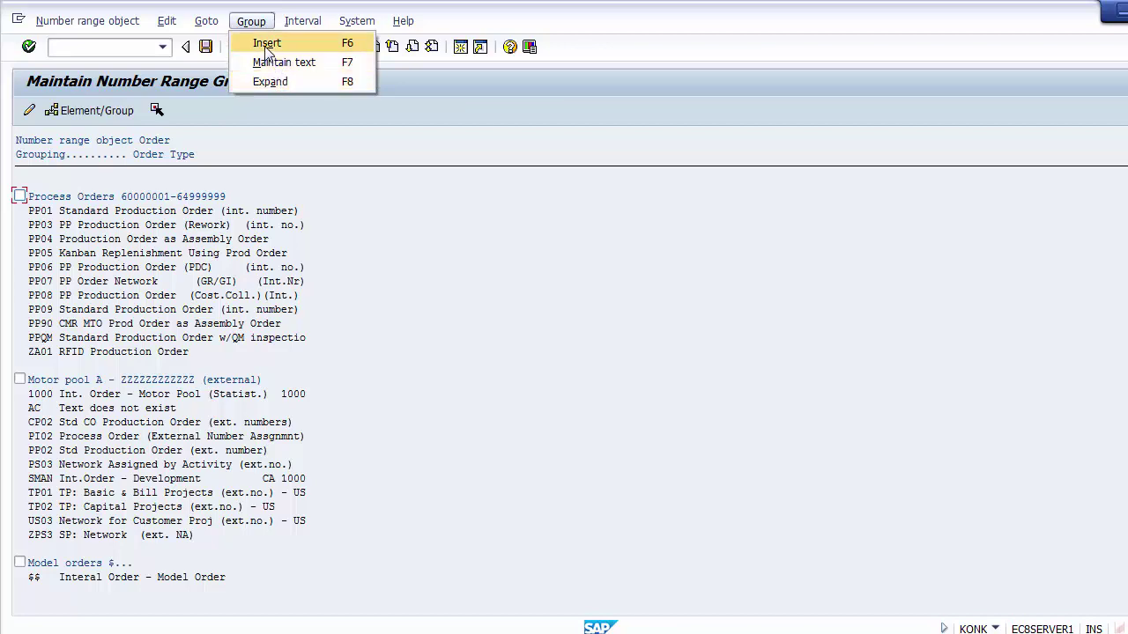
left_click(267, 46)
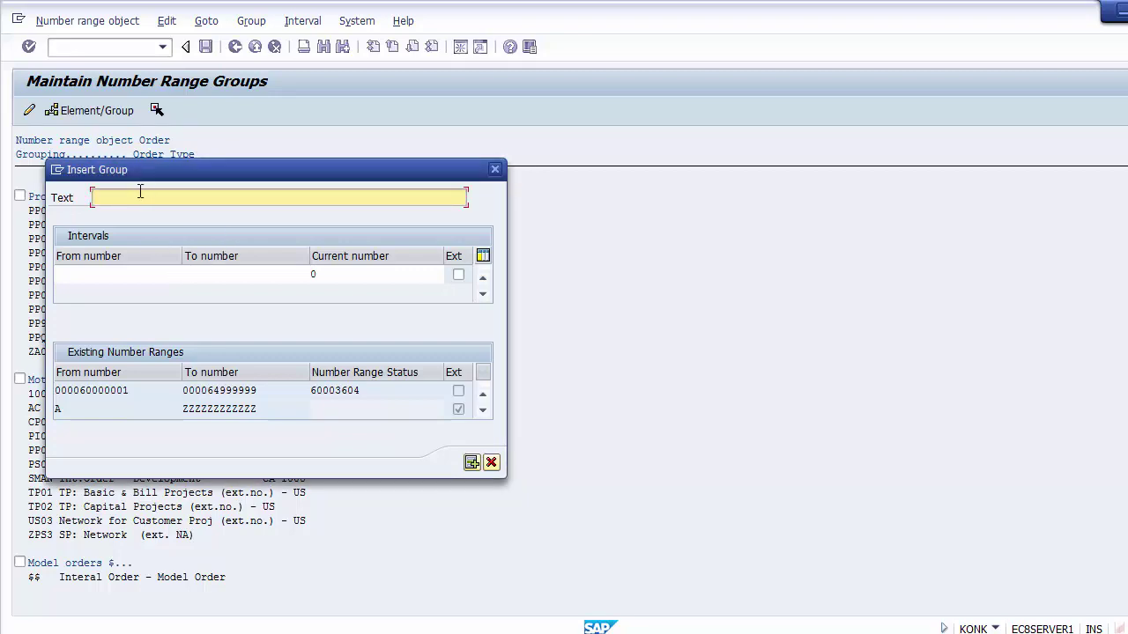
type("Real Internal Order TRype")
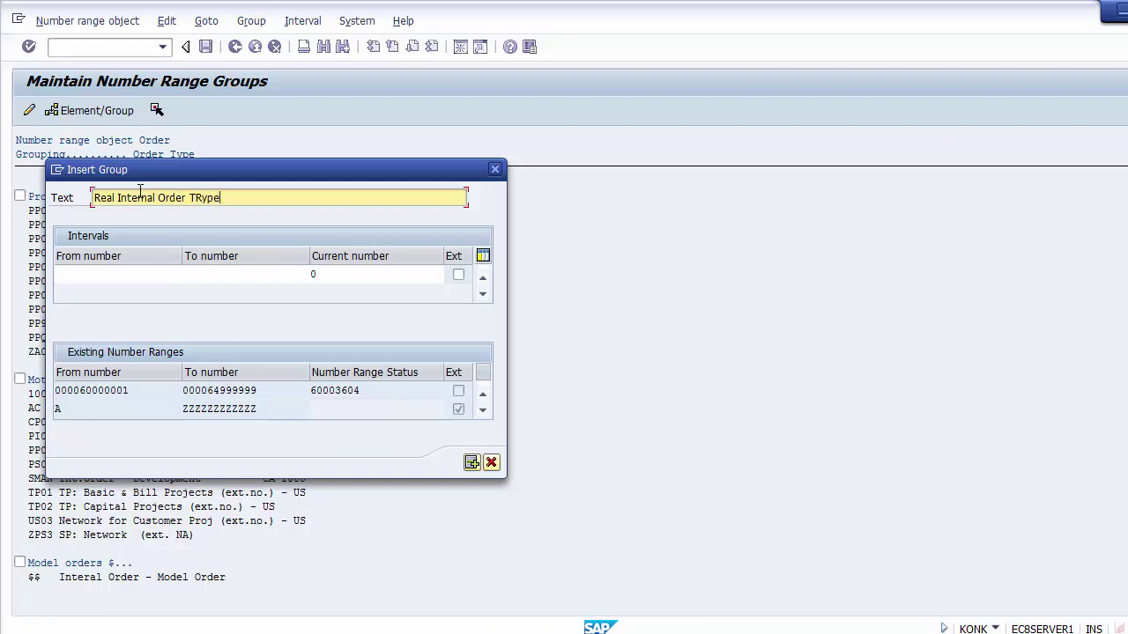
key("BackSpace")
key("BackSpace")
key("BackSpace")
key("BackSpace")
type("ype 1200")
Give the new group the number interval 1001 to 1099 and add it to the number range groups
left_click(113, 274)
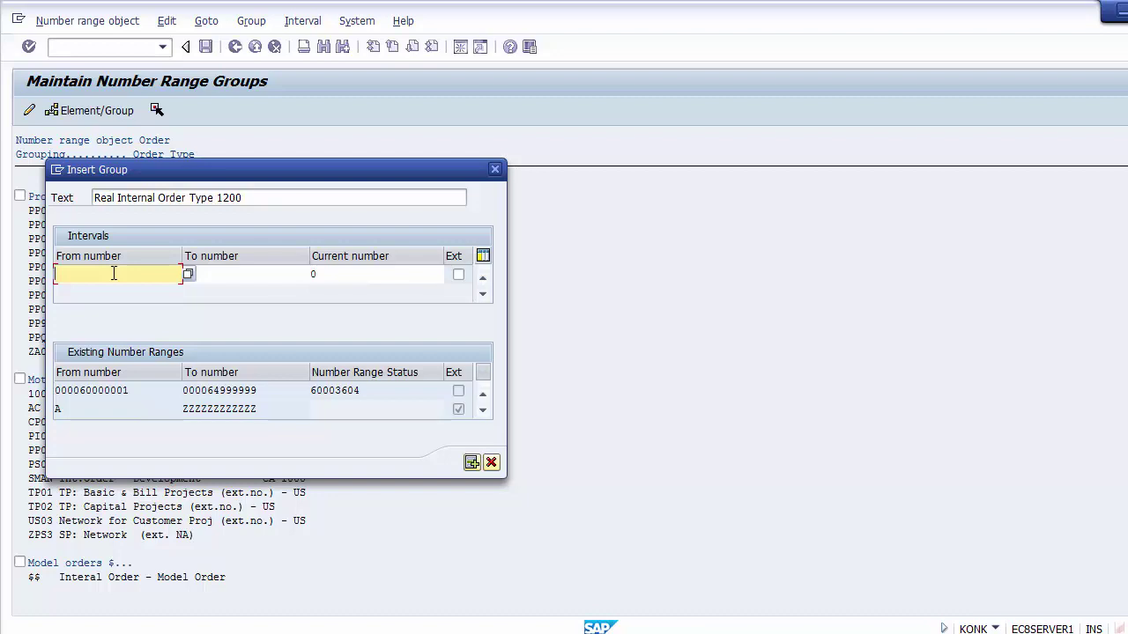
type("100")
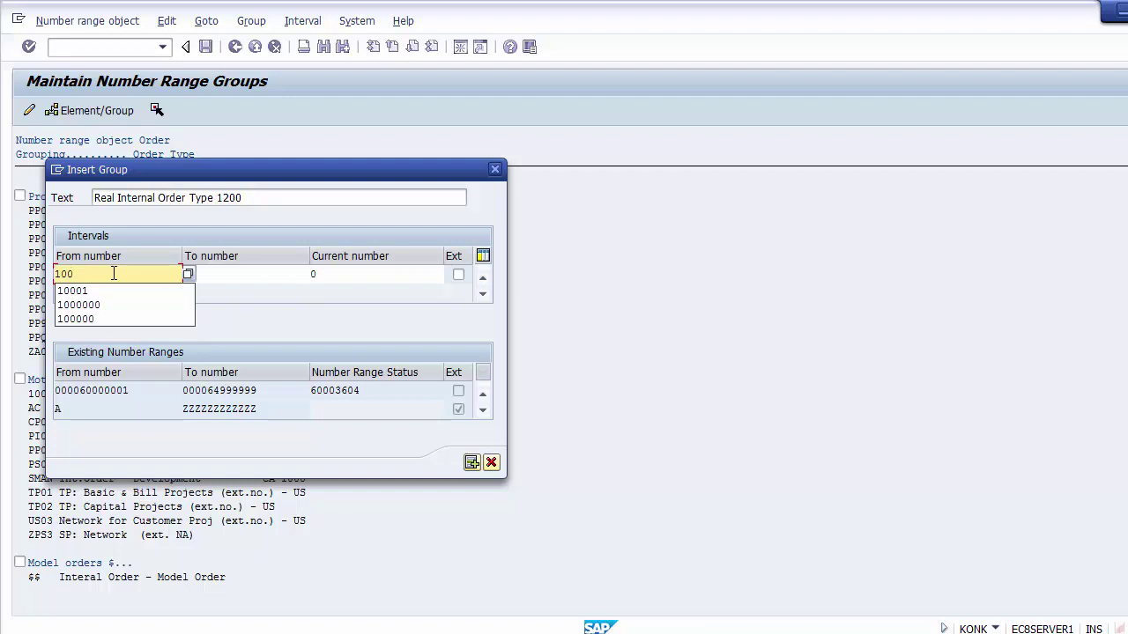
type("1")
key("Tab")
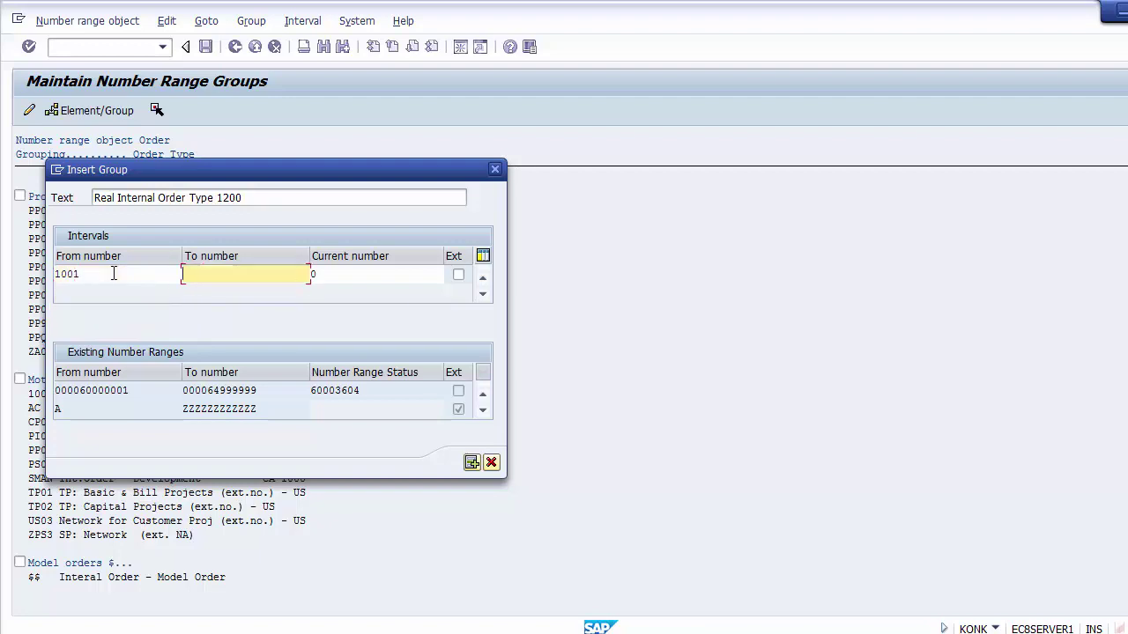
type("1099")
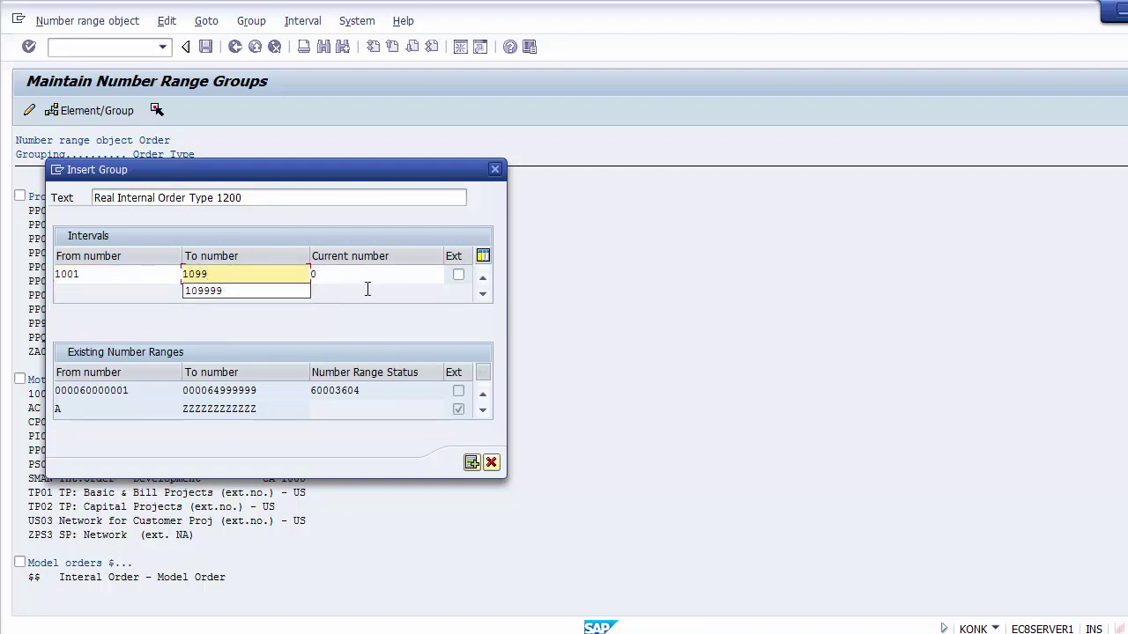
left_click(399, 332)
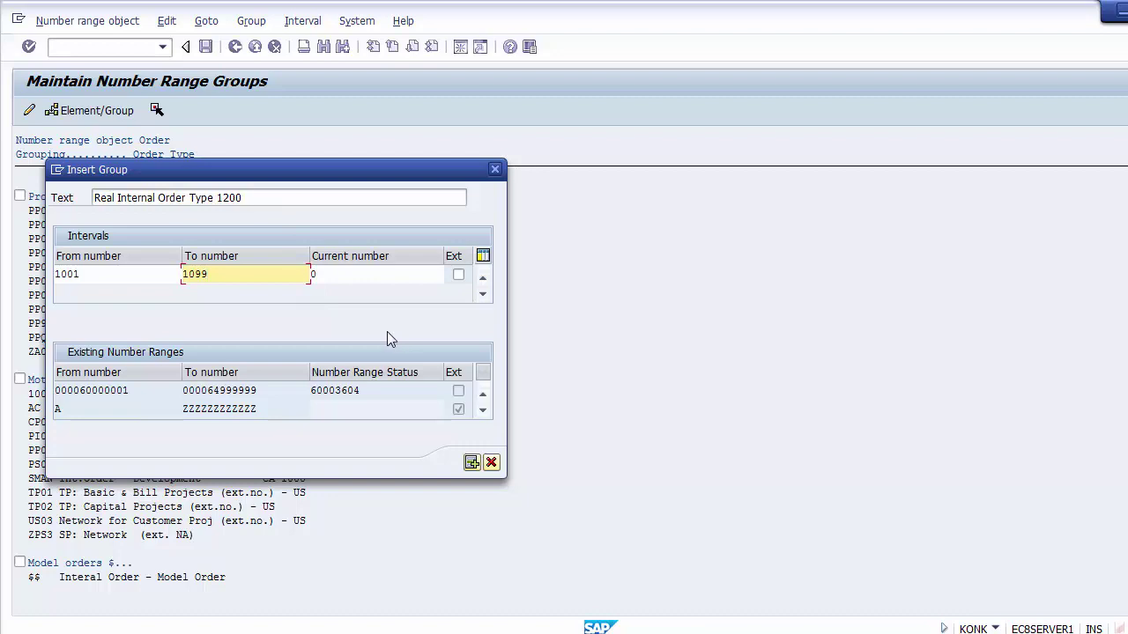
double_click(121, 280)
double_click(180, 275)
left_click(277, 273)
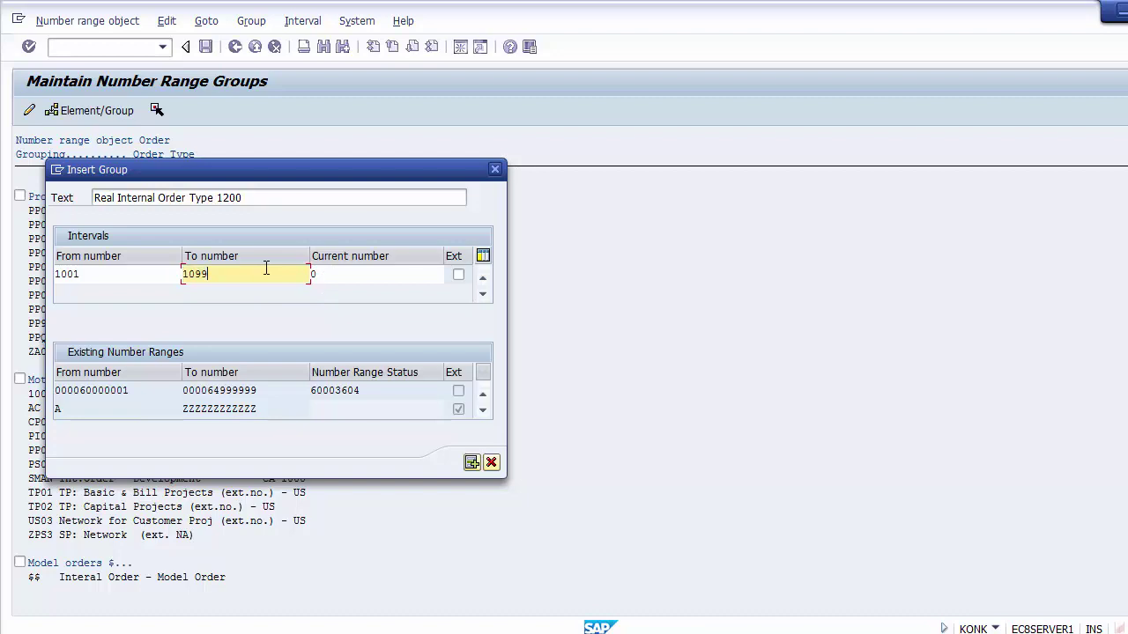
left_click(472, 463)
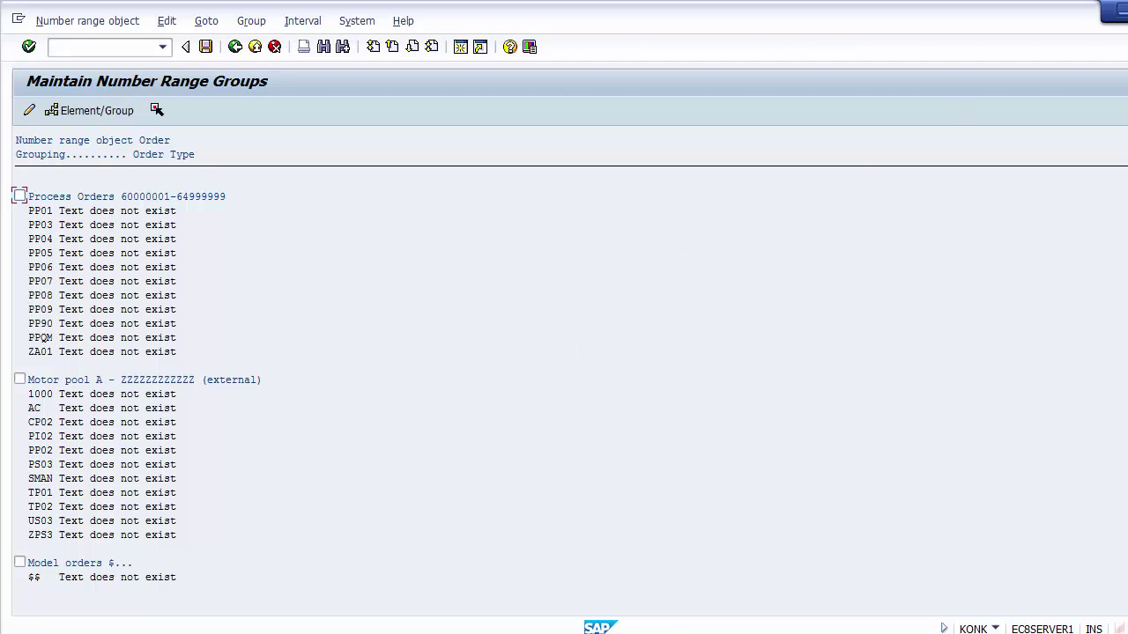
Examine the number range groups list for the new Real Internal Order Type 1200 group and the unassigned order types
key("Page_Down")
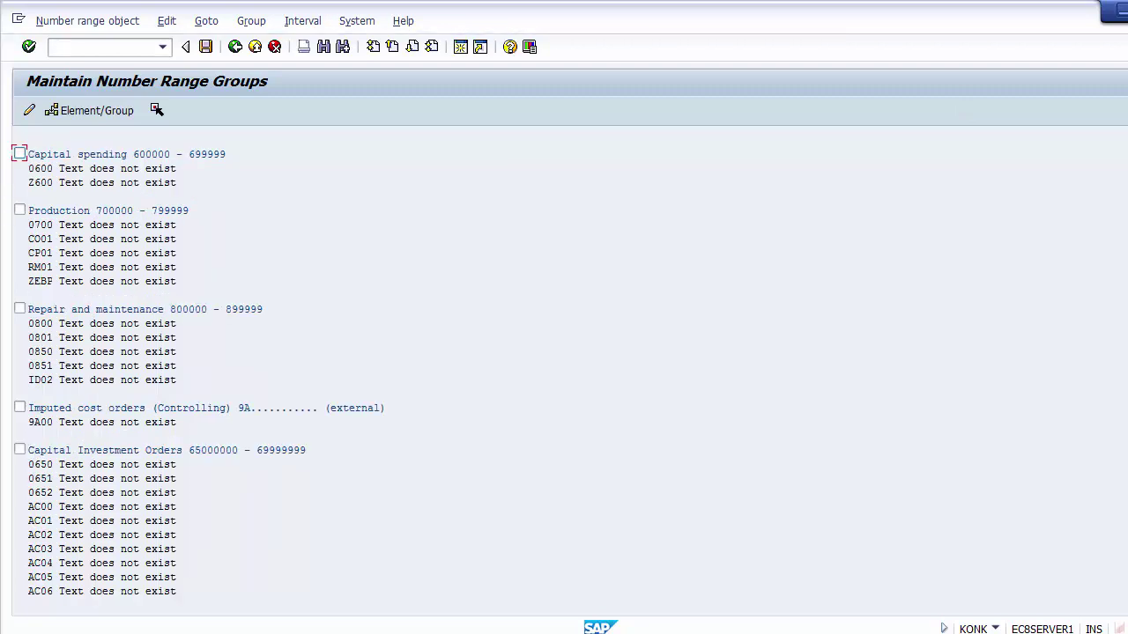
key("Page_Down")
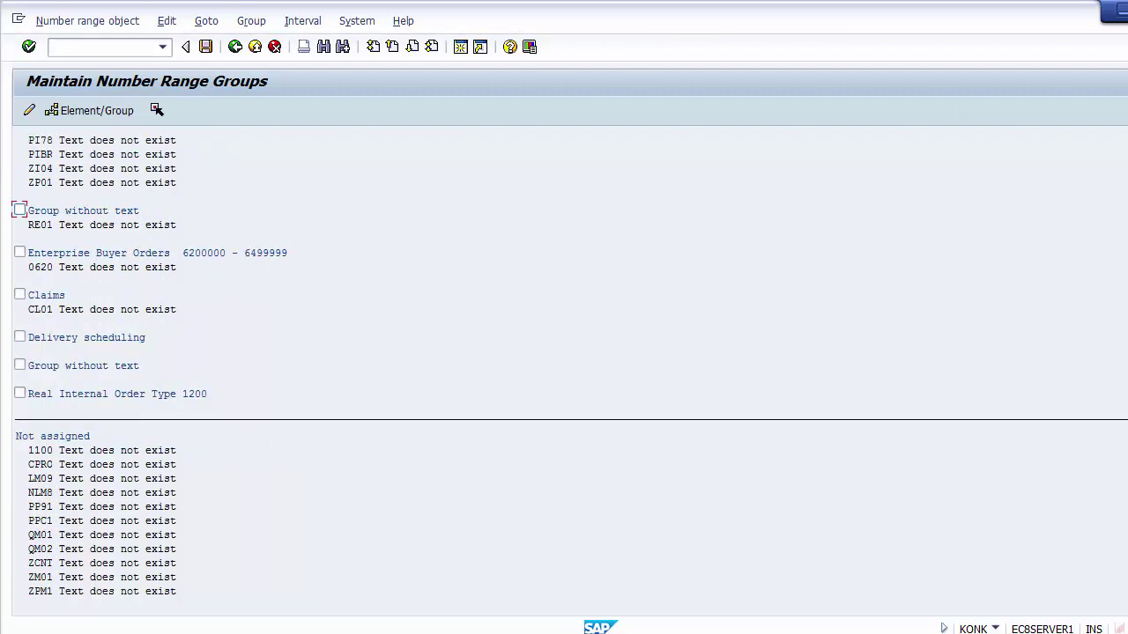
left_click(75, 436)
left_click(42, 453)
left_click(44, 451)
scroll(679, 121, "up", 10)
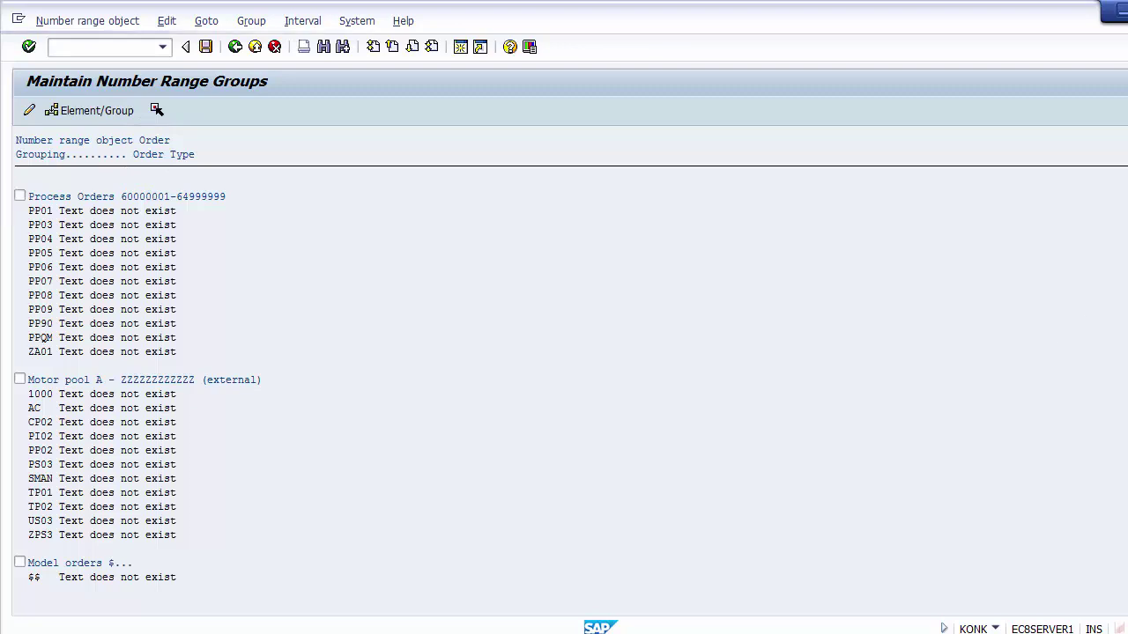
key("Page_Down")
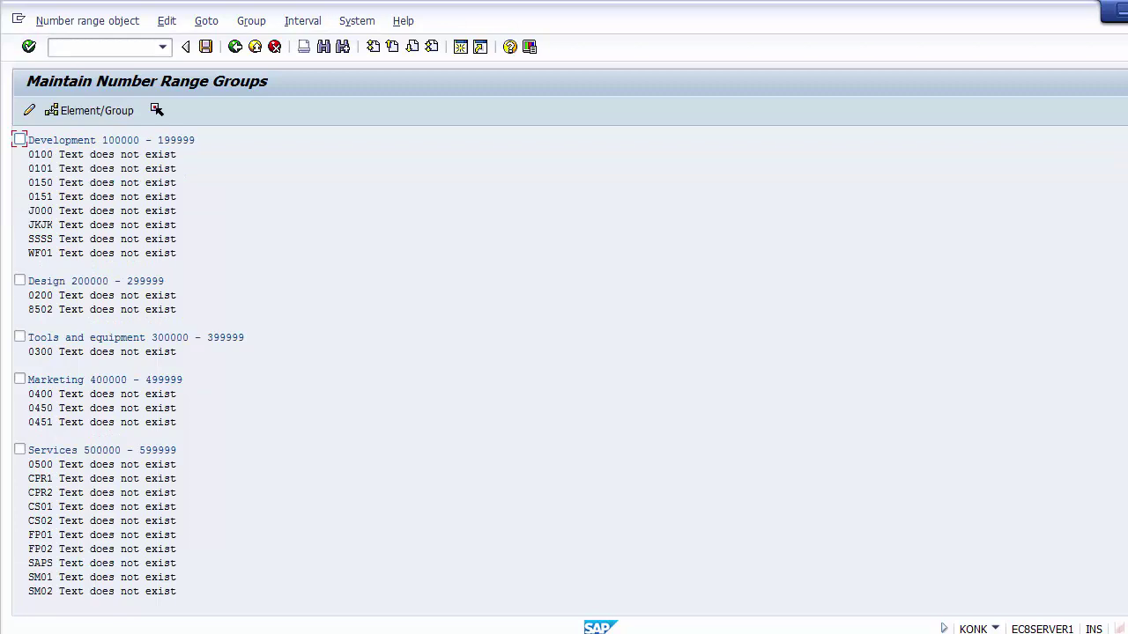
key("Page_Down")
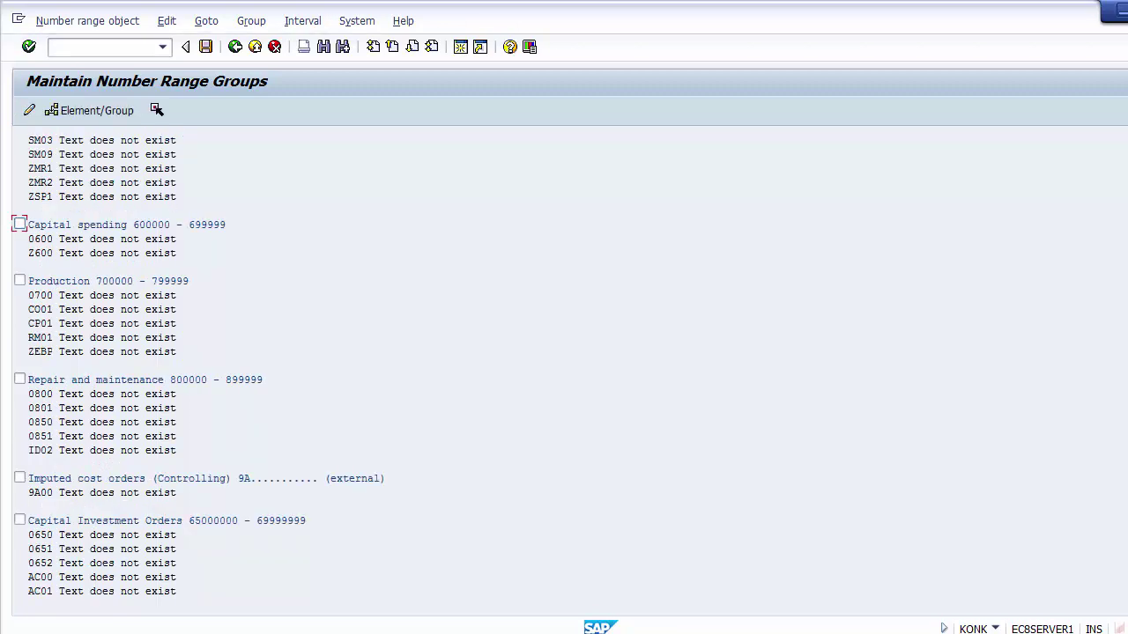
key("Page_Down")
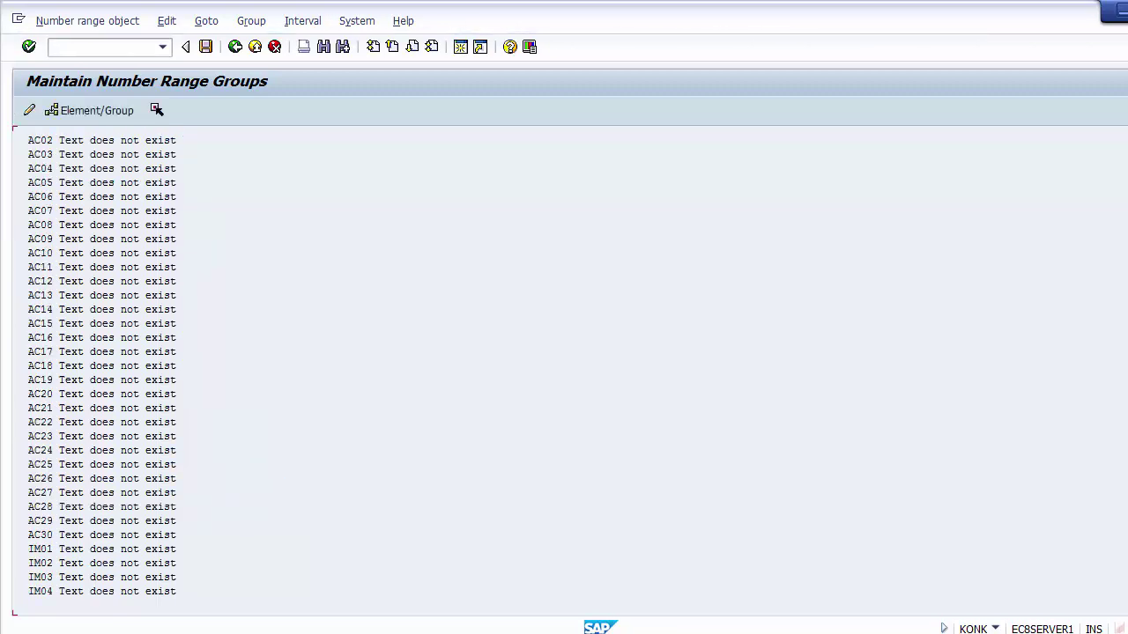
key("Page_Down")
key("Page_Down")
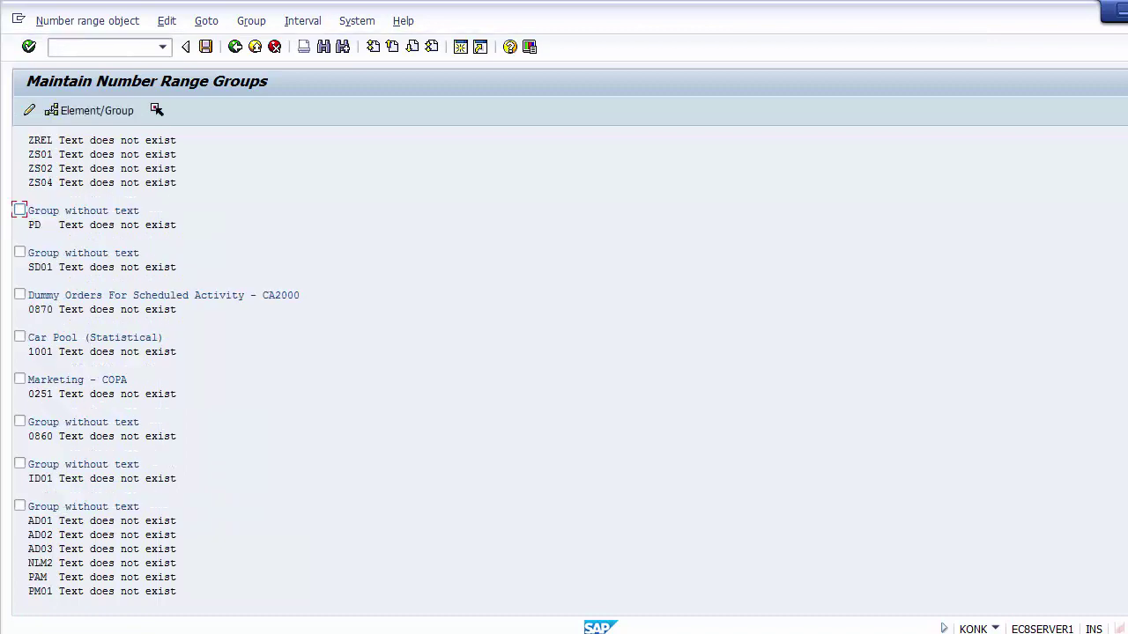
key("Page_Down")
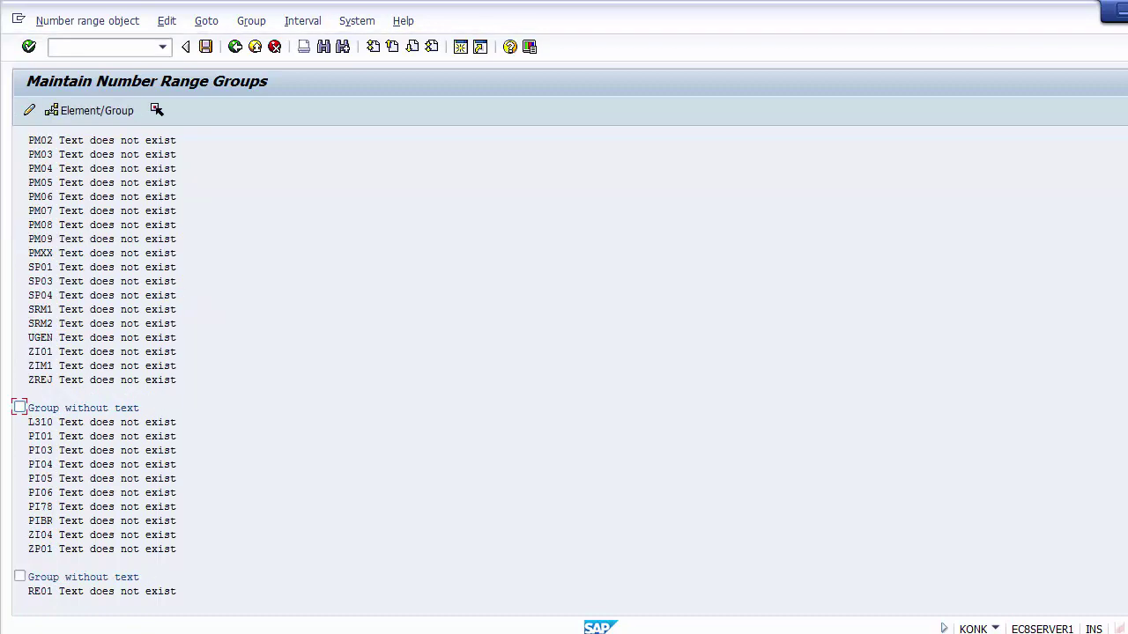
key("Page_Down")
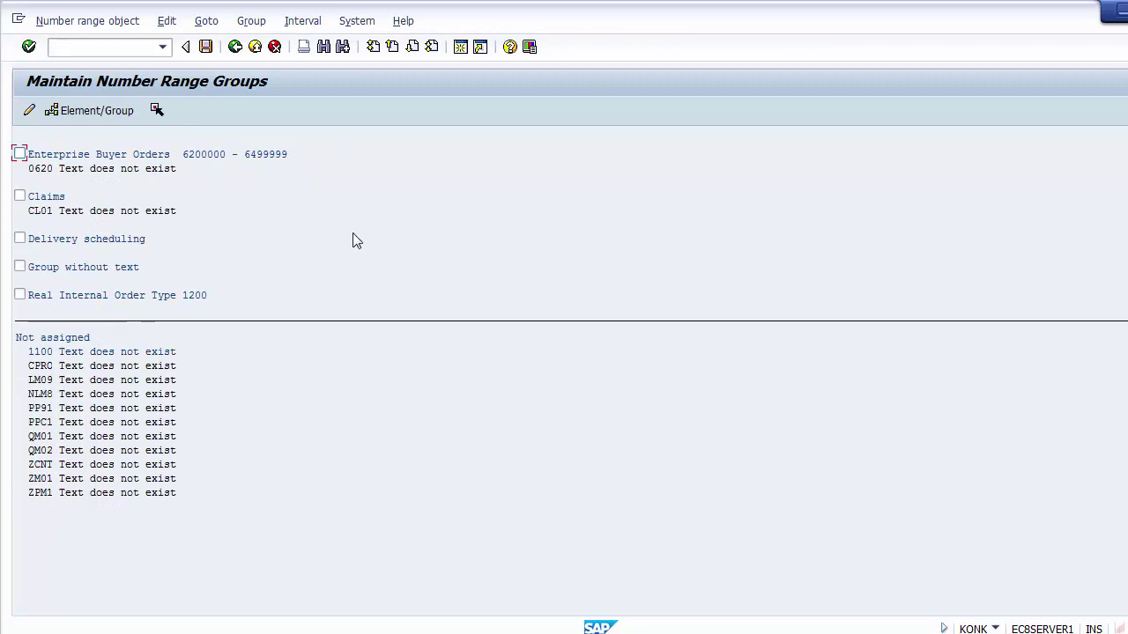
Assign order type 1100 to the number range group Real Internal Order Type 1200
left_click(107, 295)
left_click(20, 295)
left_click(110, 298)
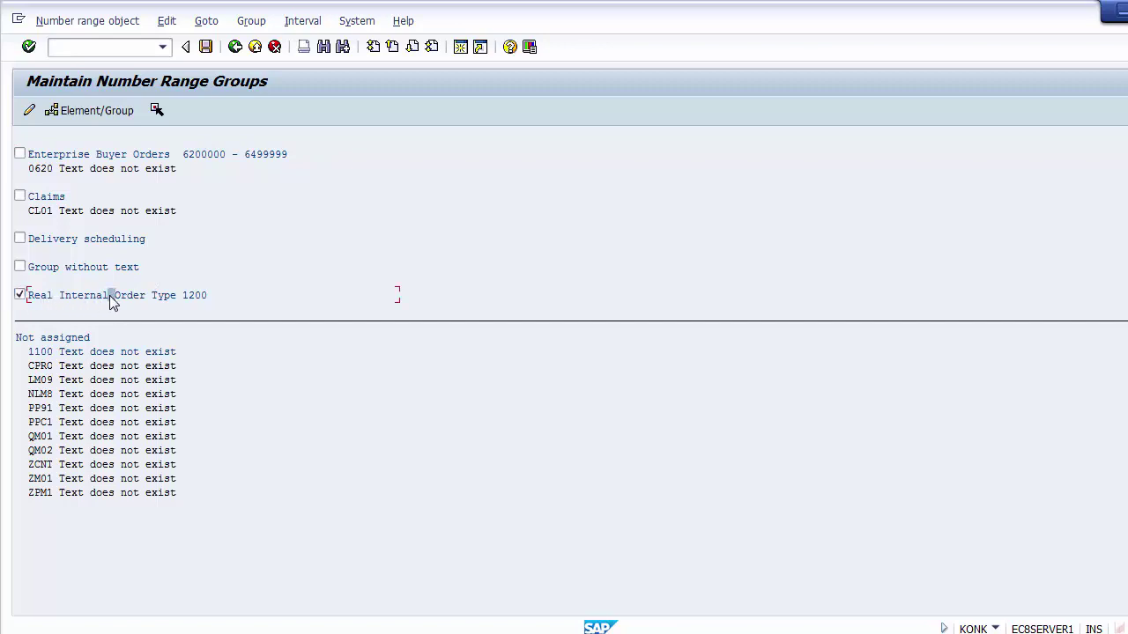
left_click(40, 354)
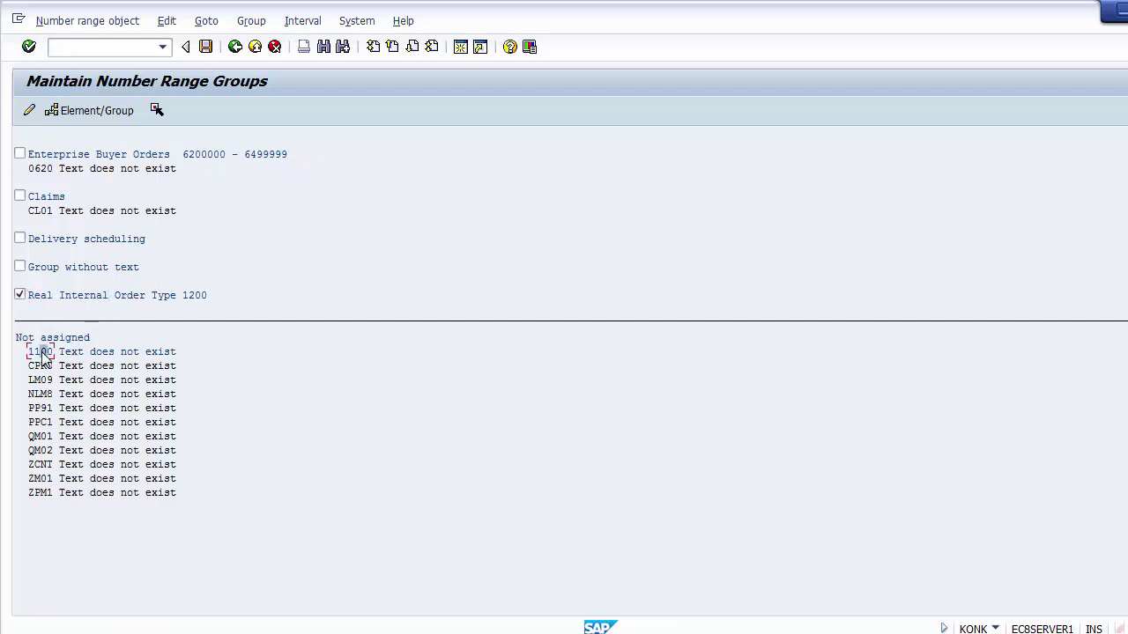
left_click(37, 296)
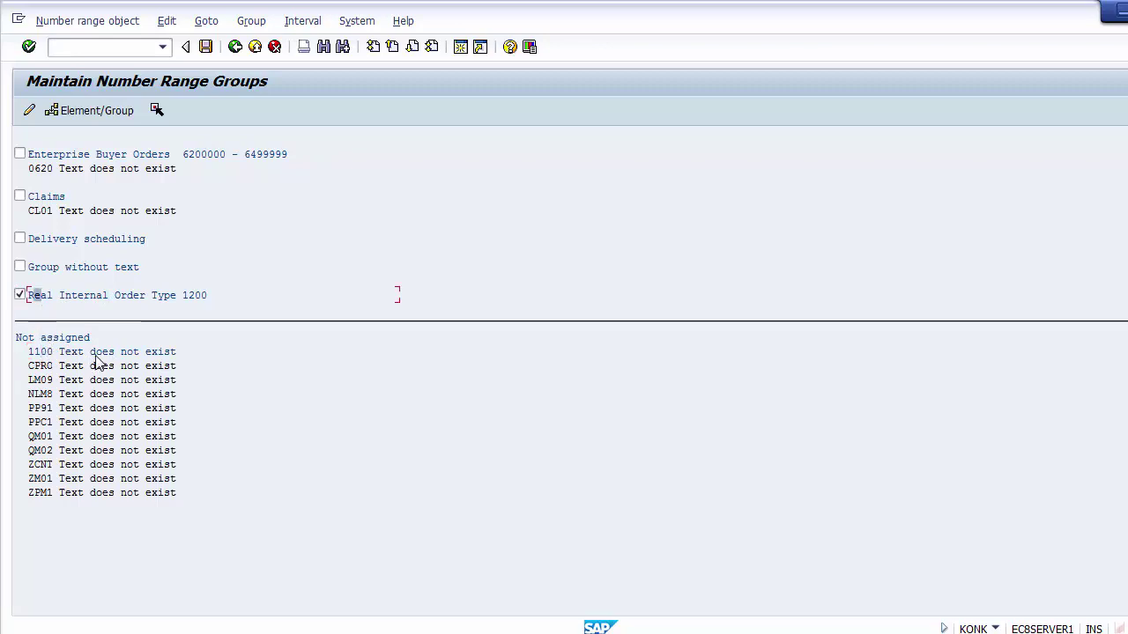
left_click(19, 296)
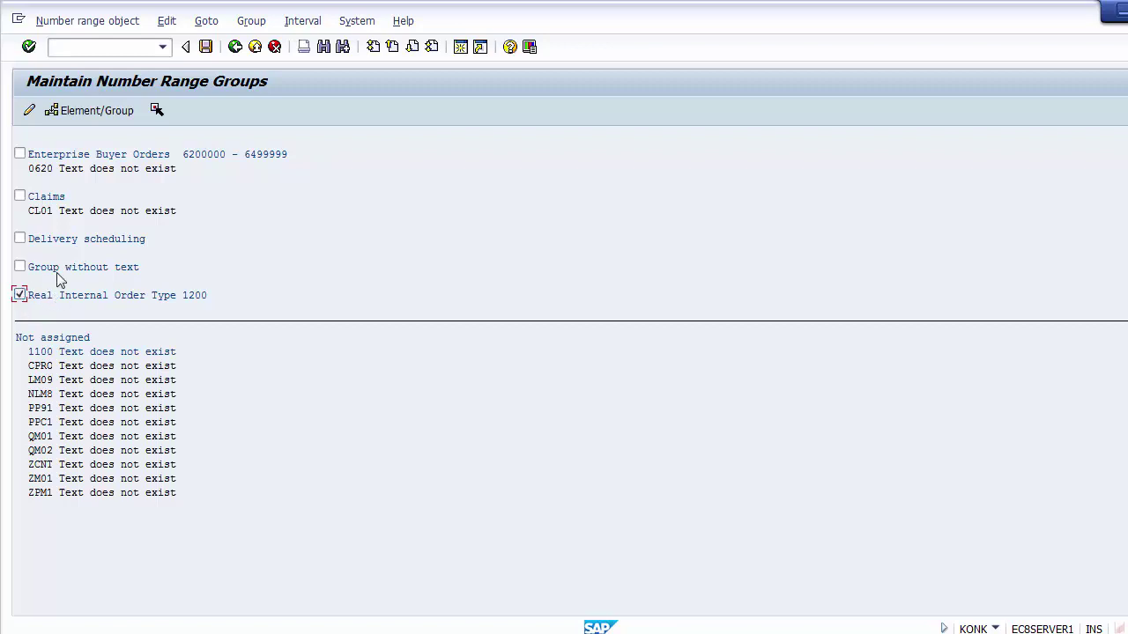
left_click(79, 109)
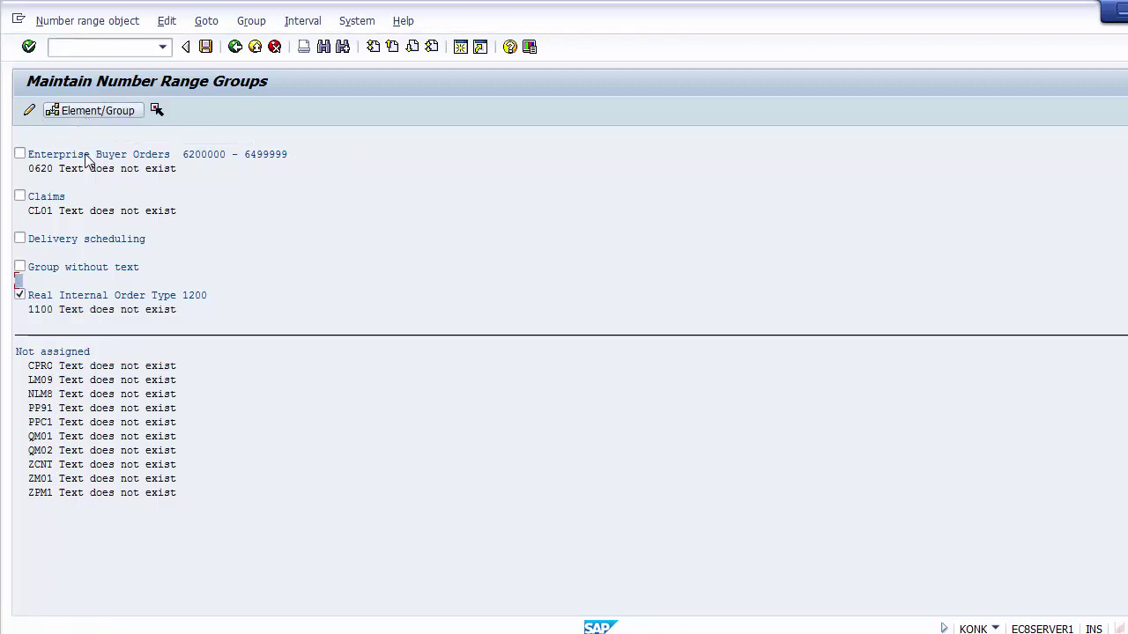
left_click(44, 311)
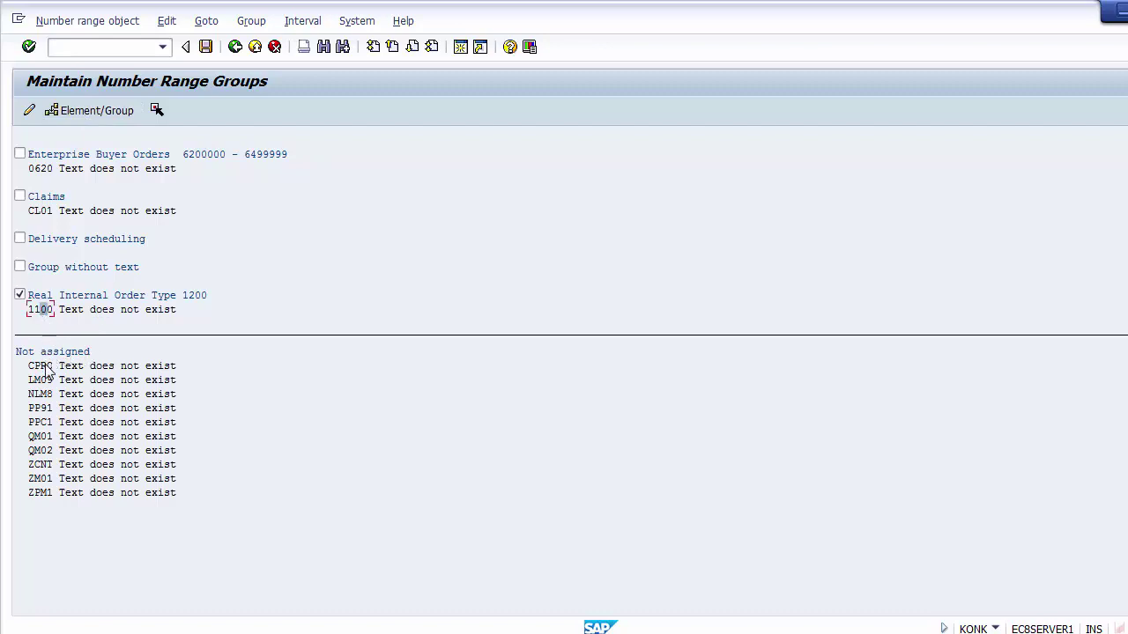
Assign the unassigned order type ZM01 to the Real Internal Order Type 1200 group as well
left_click(89, 313)
left_click(83, 298)
left_click(94, 301)
left_click(39, 480)
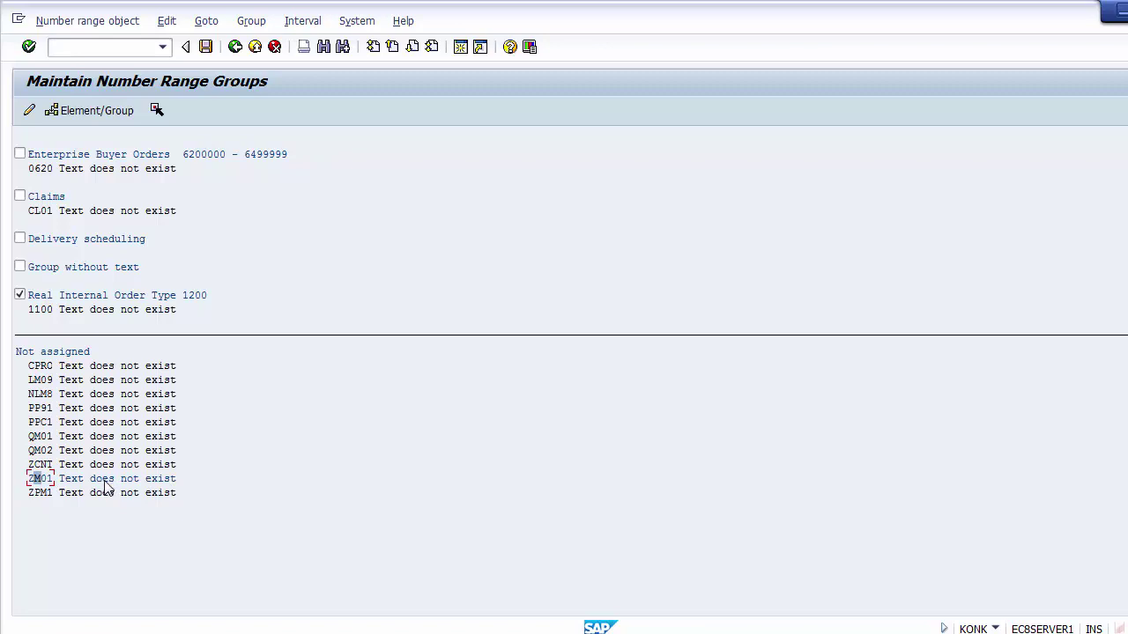
left_click(23, 300)
left_click(19, 296)
left_click(90, 110)
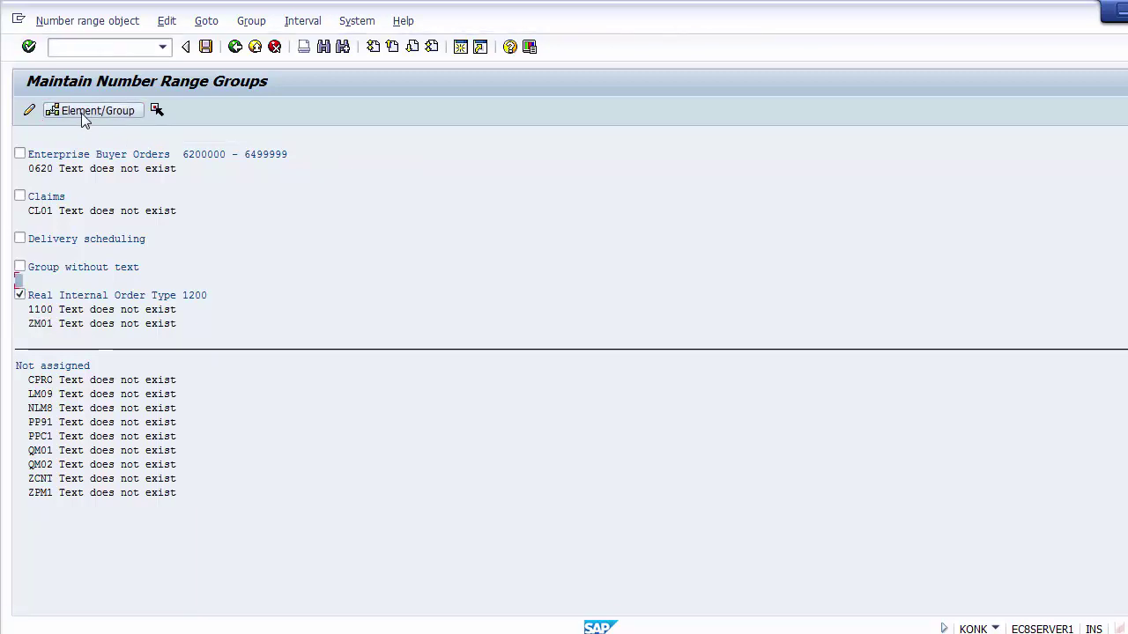
Save the number range group assignments and acknowledge the notice about transporting number range intervals
left_click(45, 328)
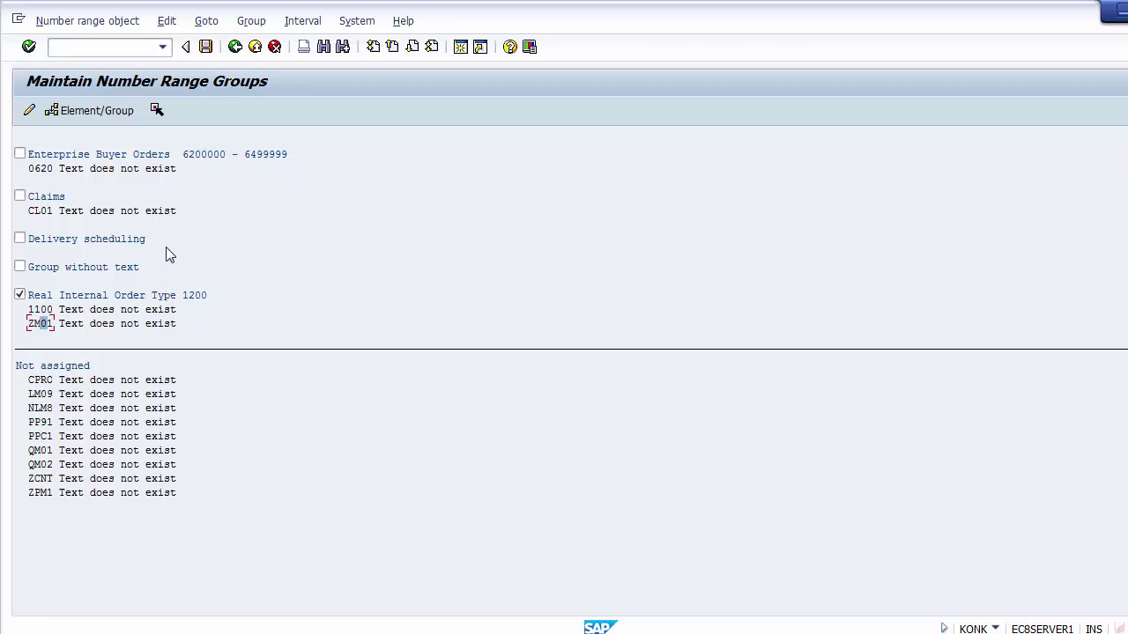
left_click(203, 53)
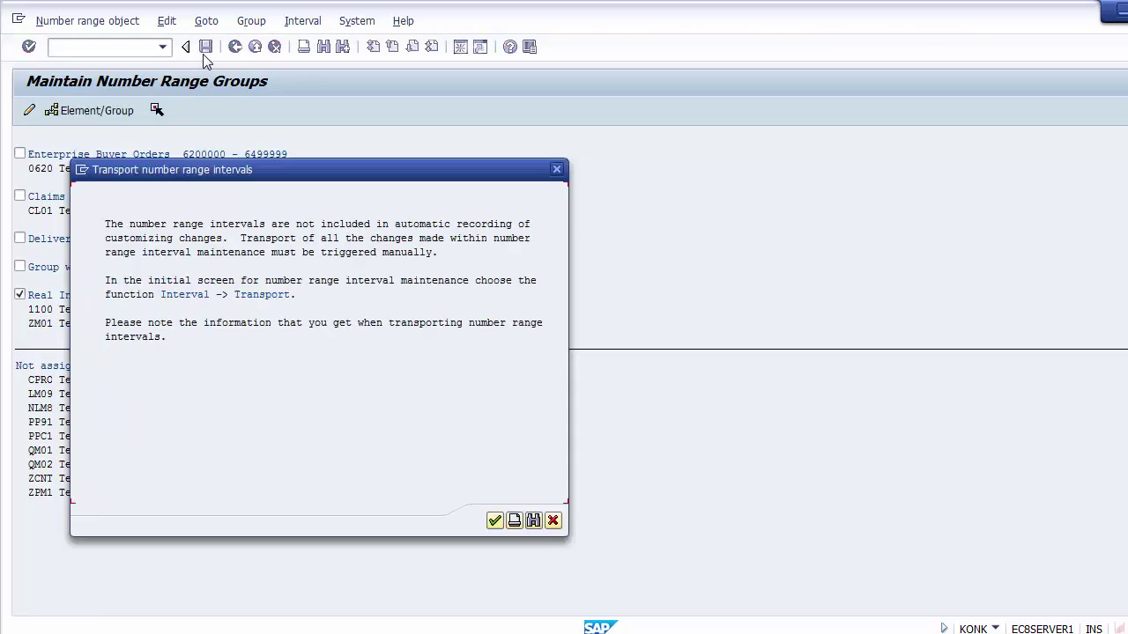
left_click(494, 521)
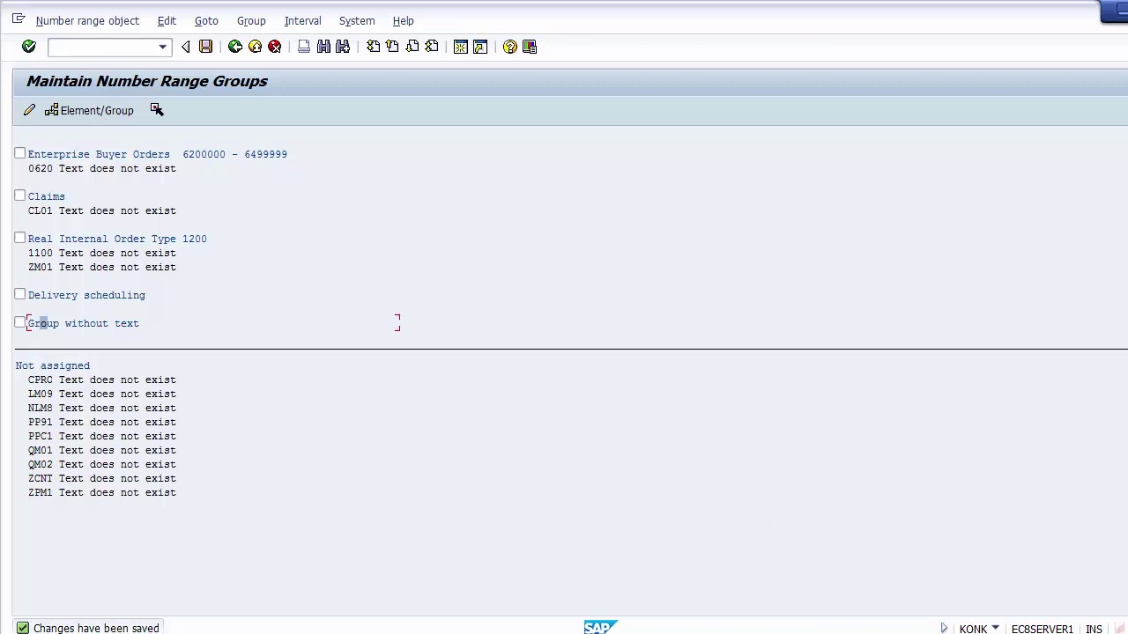
Check the number interval maintained for the Real Internal Order Type 1200 group and return to the group list
left_click(20, 239)
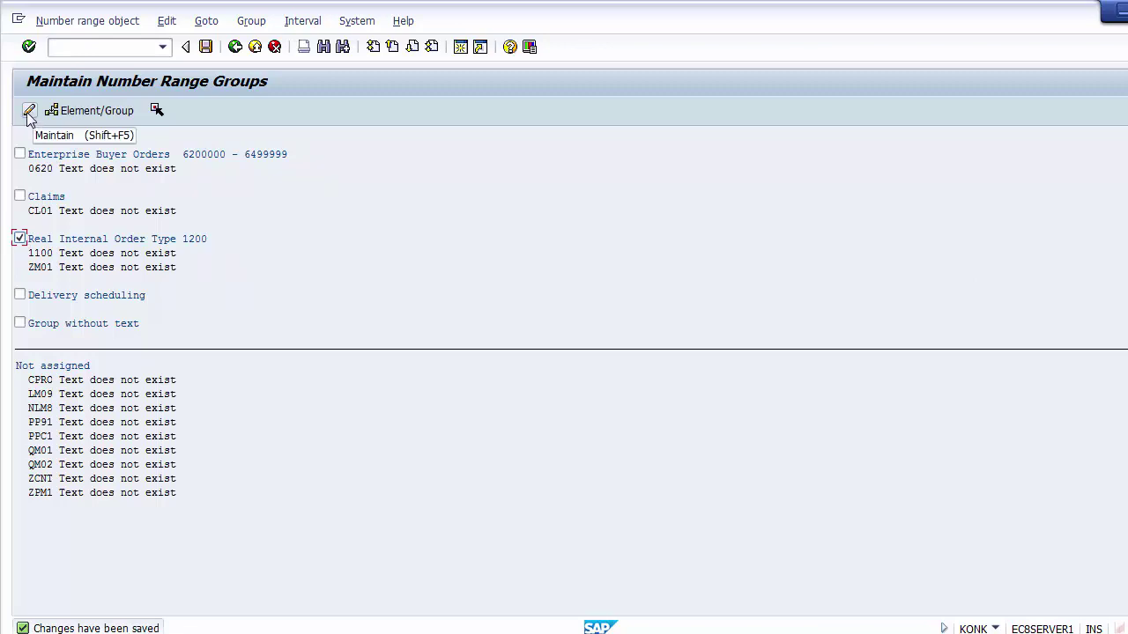
left_click(19, 239)
left_click(19, 239)
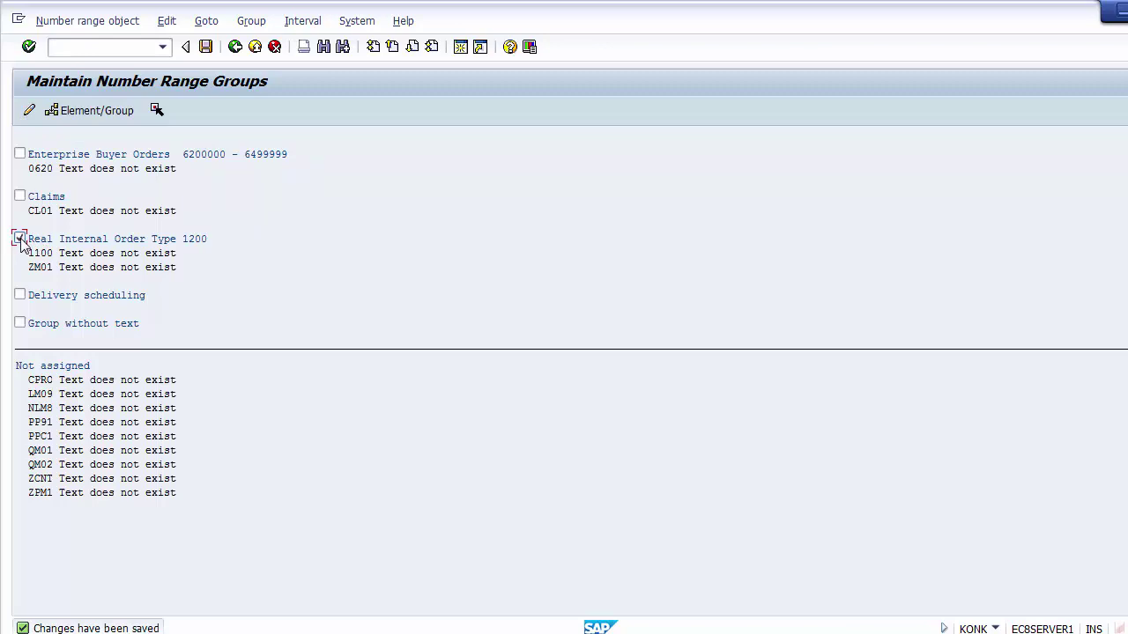
left_click(28, 111)
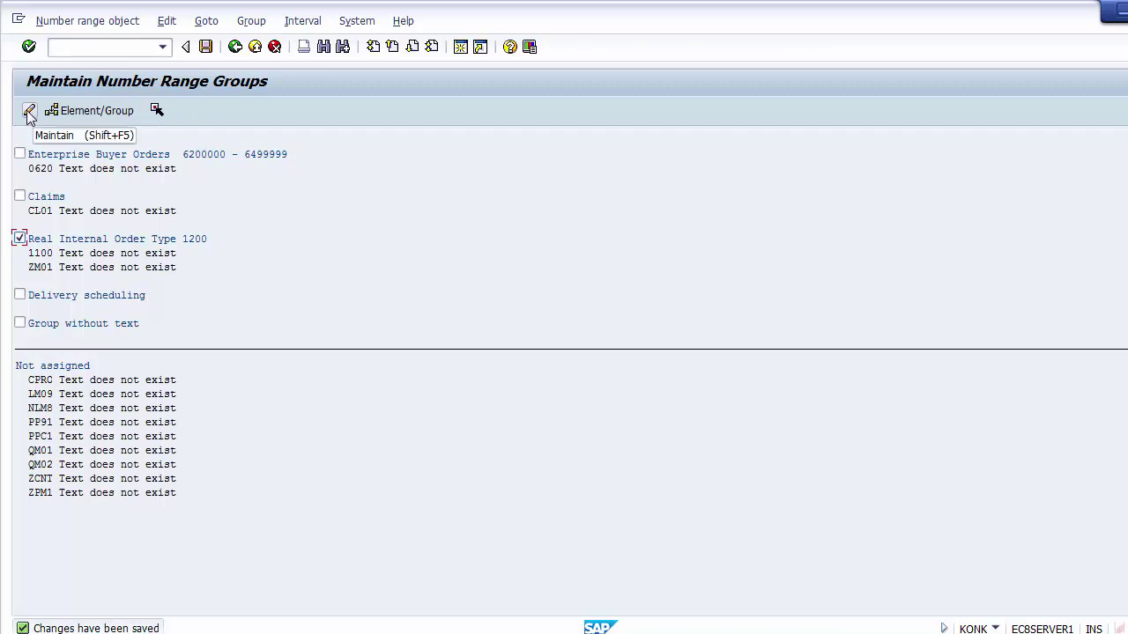
left_click(28, 111)
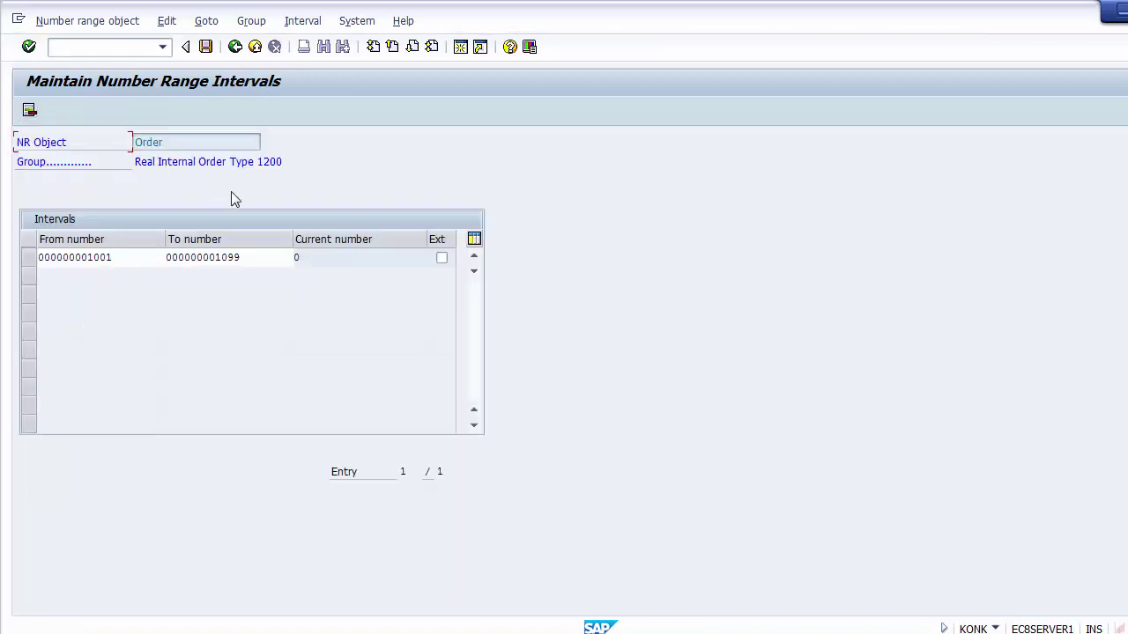
left_click_drag(256, 257, 12, 244)
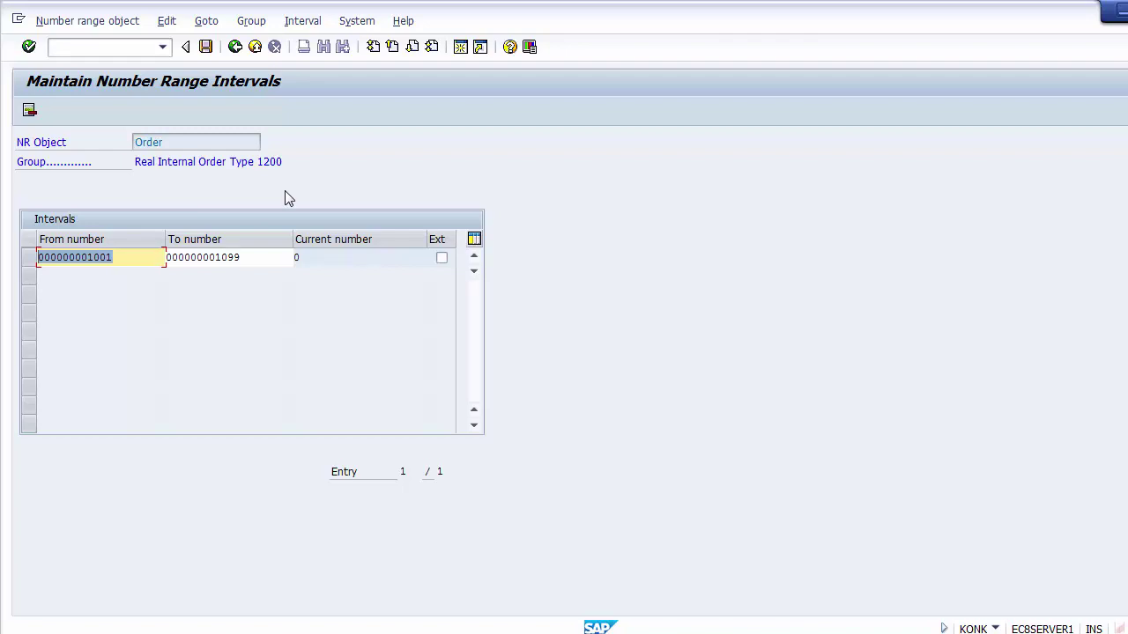
left_click(235, 46)
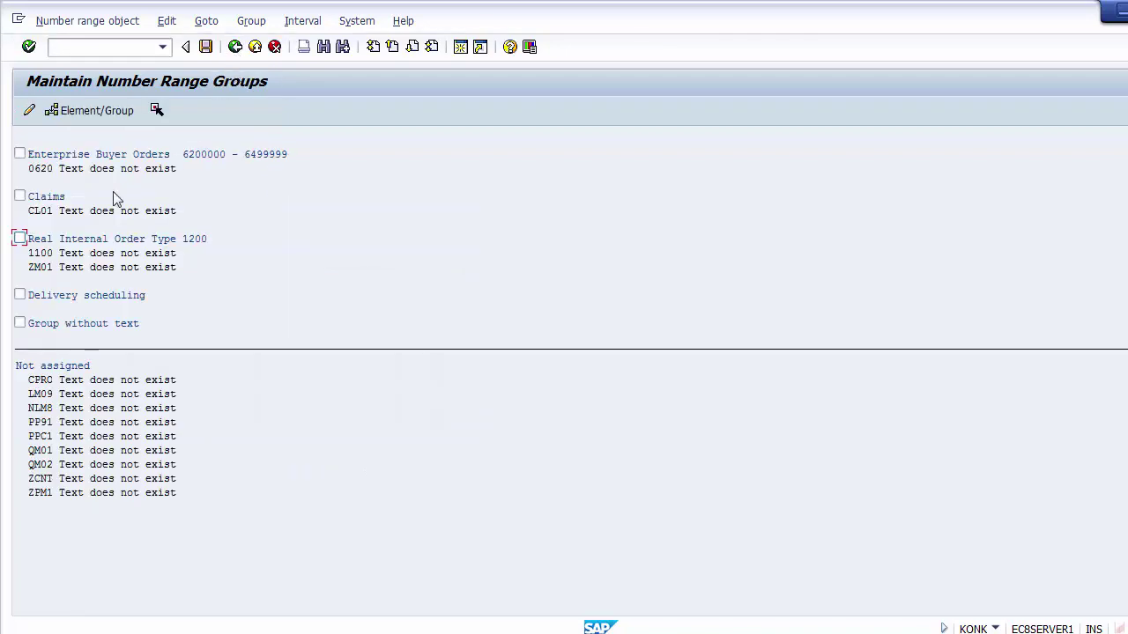
Leave the order number range maintenance and switch to PowerPoint to show the Define Order Layouts slide
left_click(53, 238)
left_click(236, 51)
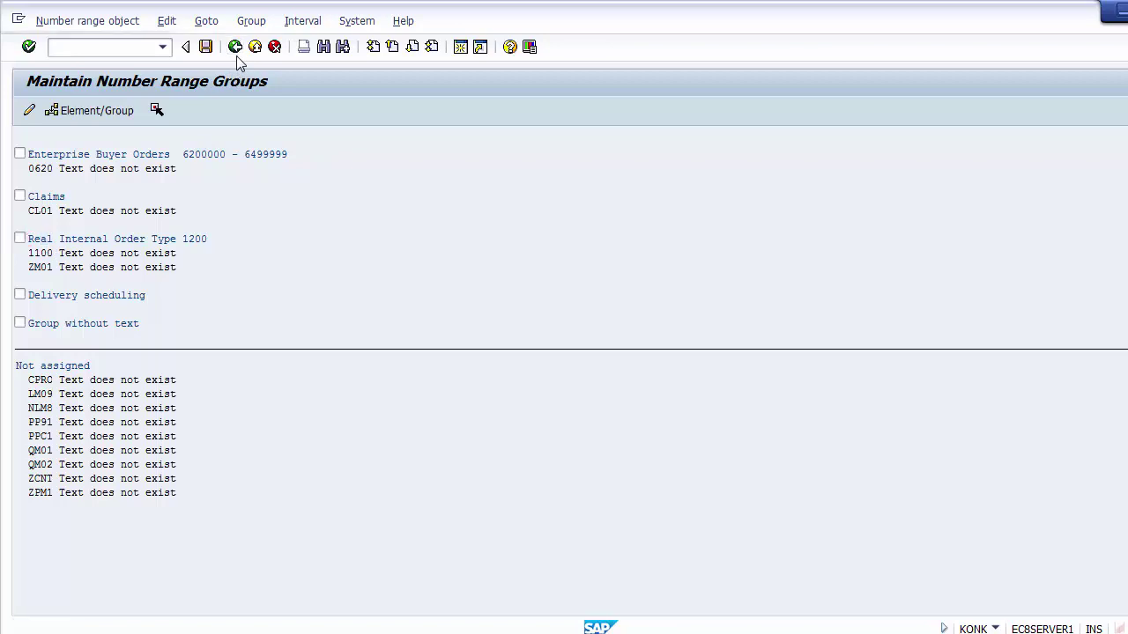
left_click(236, 55)
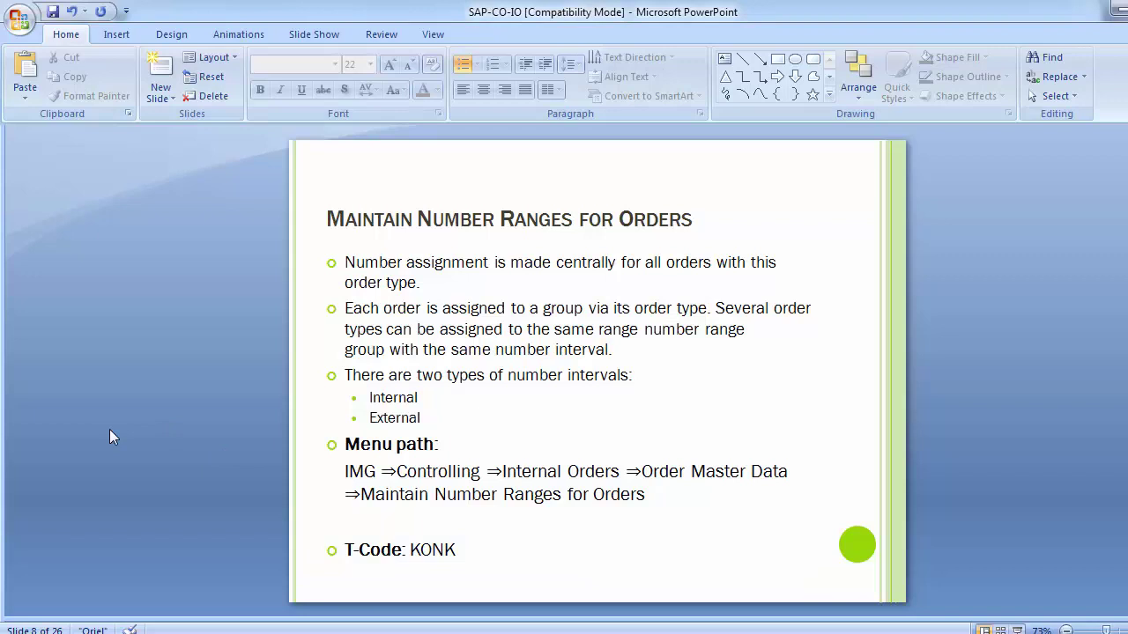
key("Page_Down")
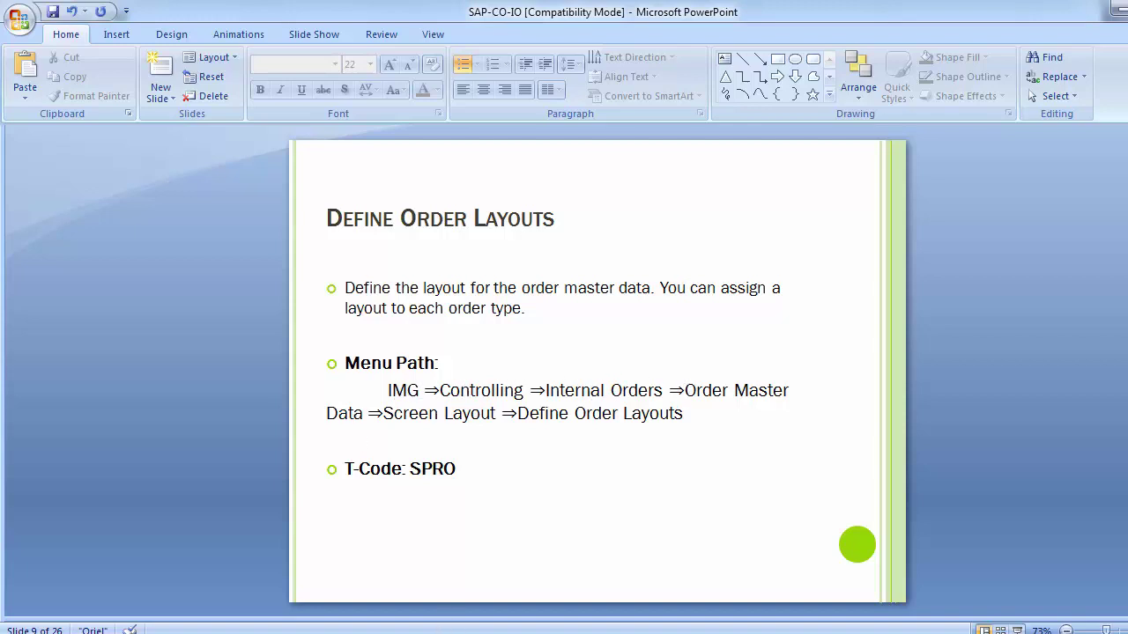
Switch back to SAP and open Define Order Layouts under Order Master Data, Screen Layout
left_click(480, 563)
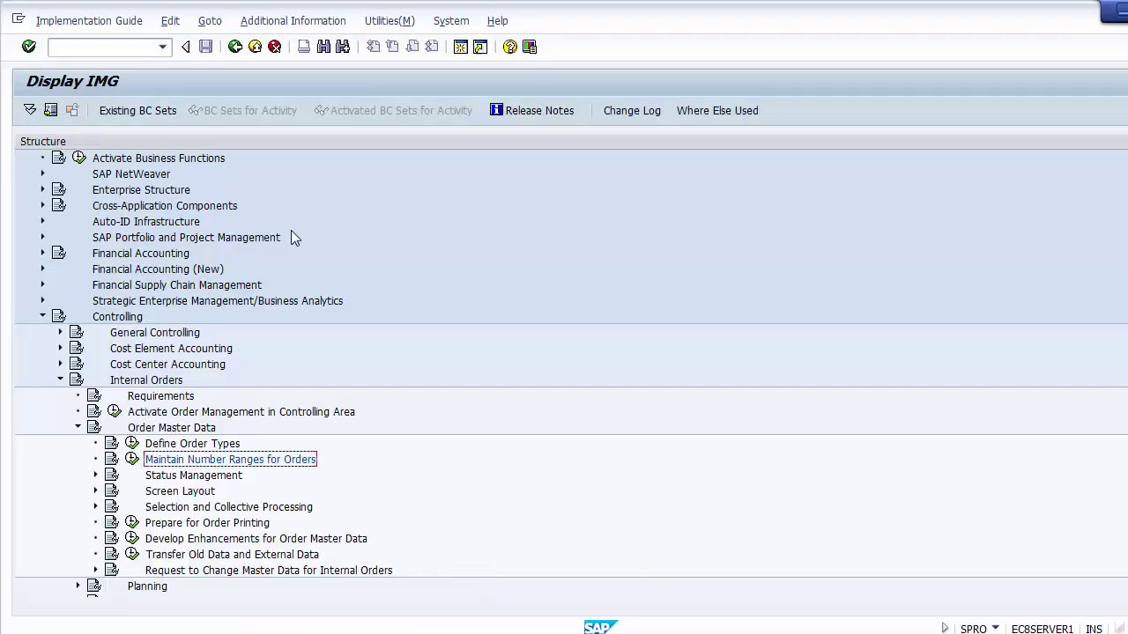
left_click(169, 429)
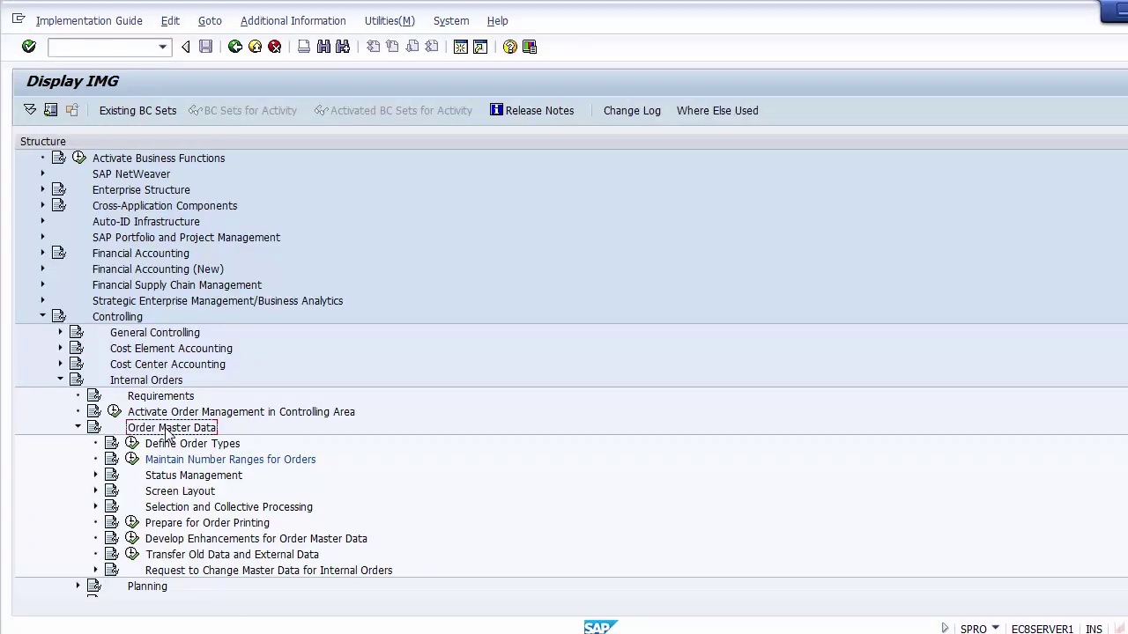
left_click(166, 494)
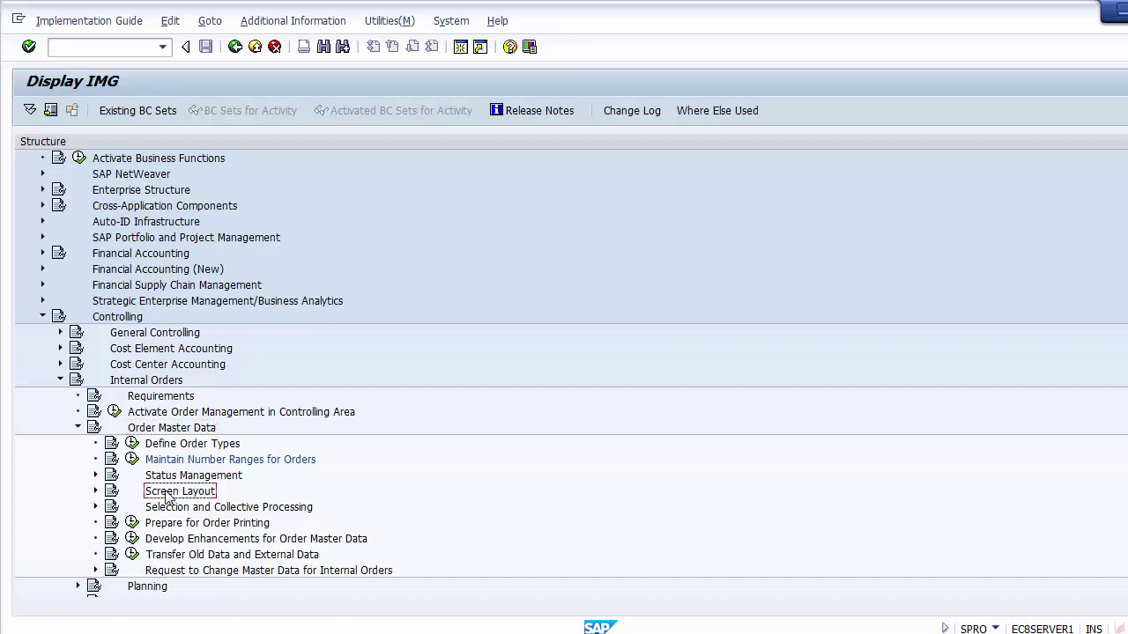
left_click(96, 493)
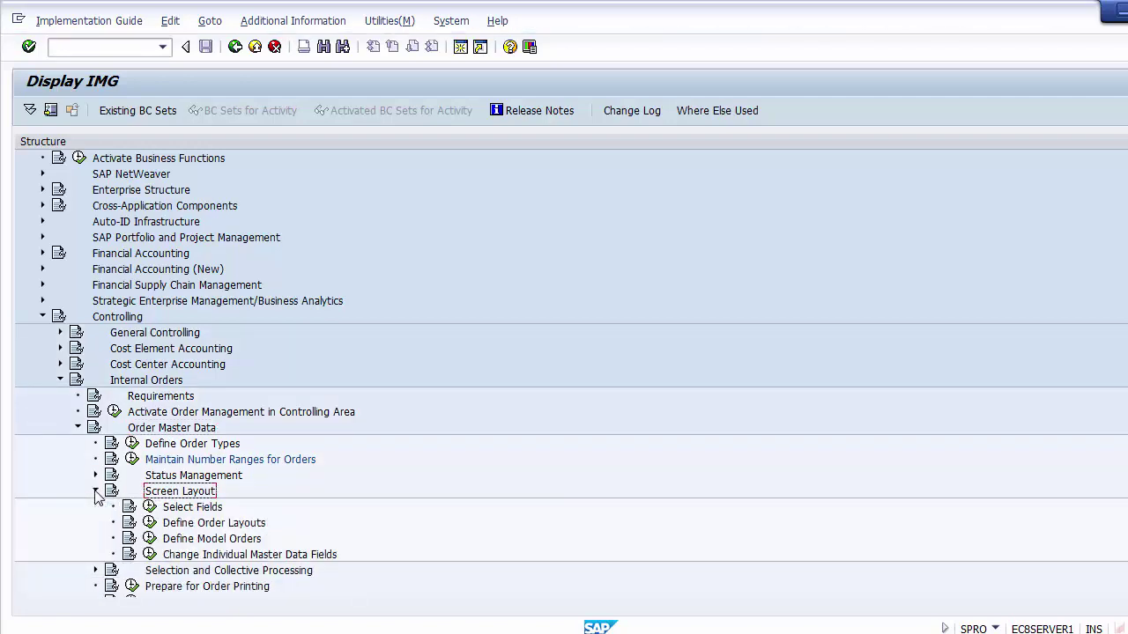
left_click(255, 523)
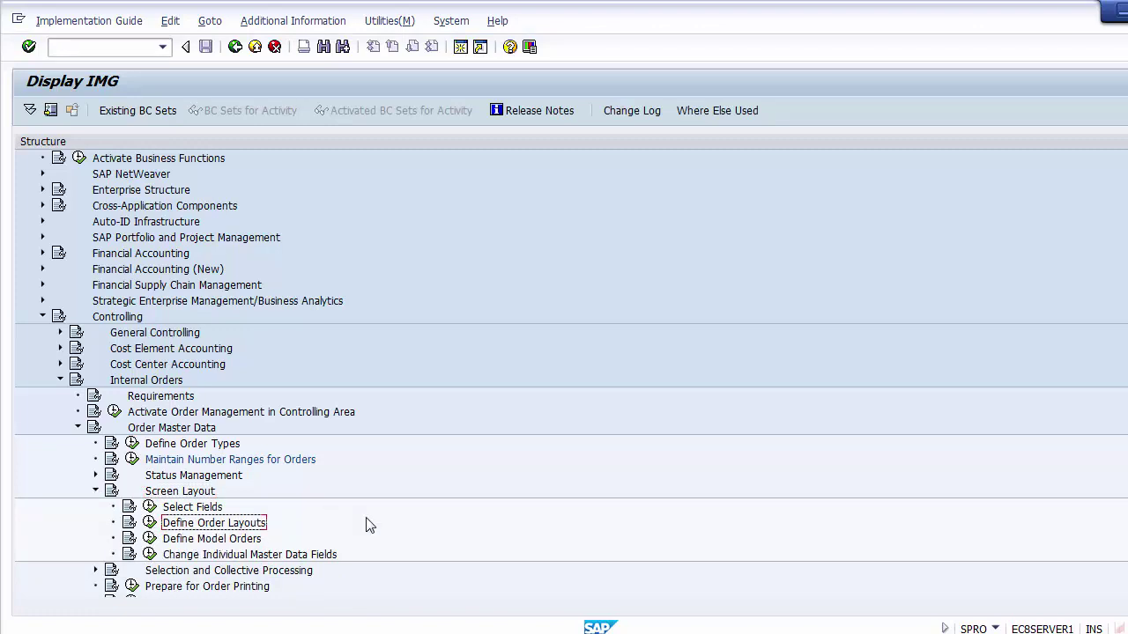
left_click(152, 525)
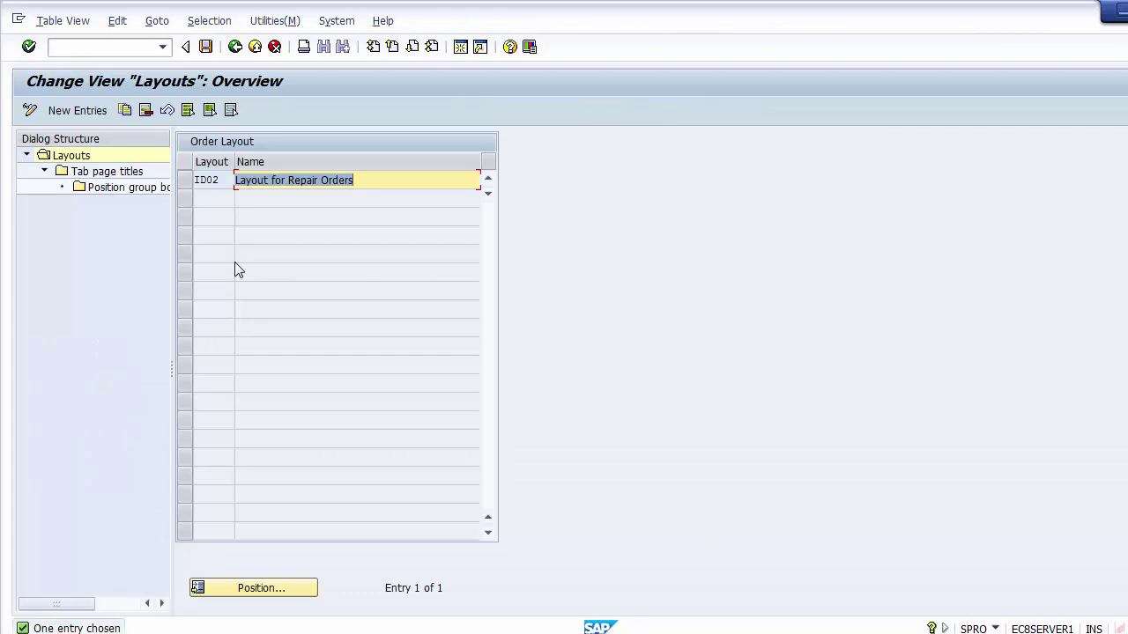
left_click(216, 179)
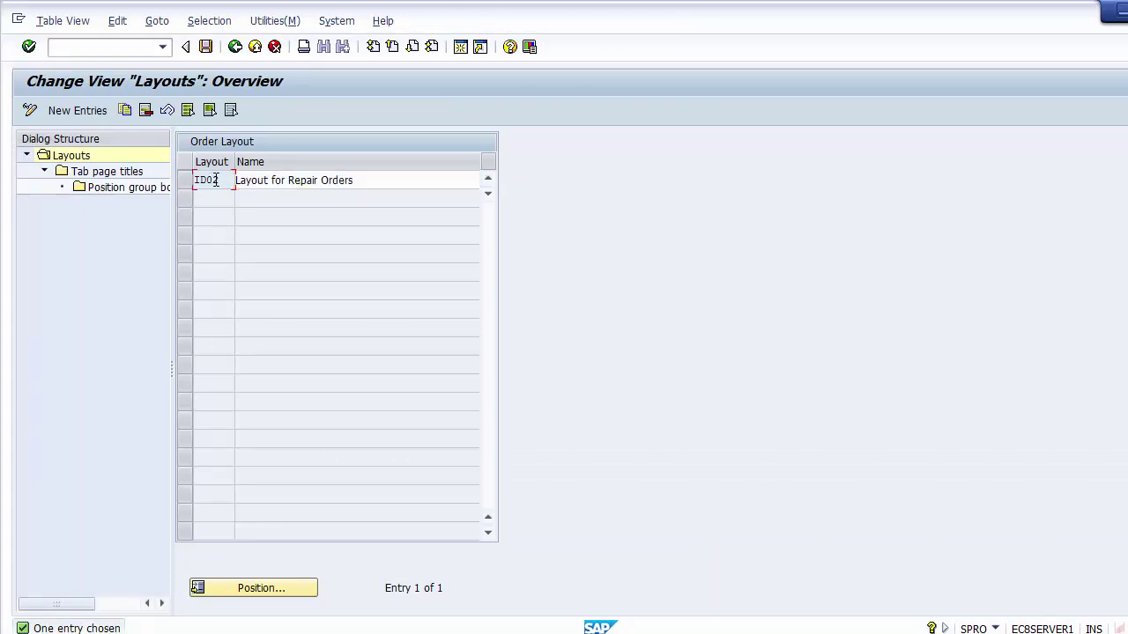
left_click_drag(216, 179, 195, 179)
left_click(189, 179)
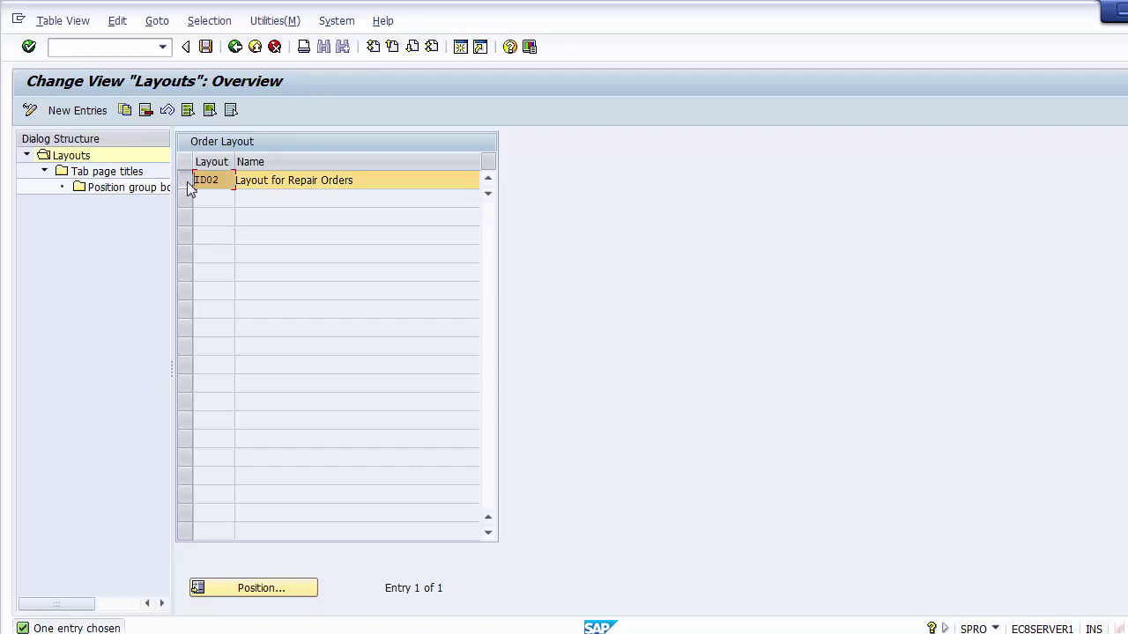
left_click(189, 178)
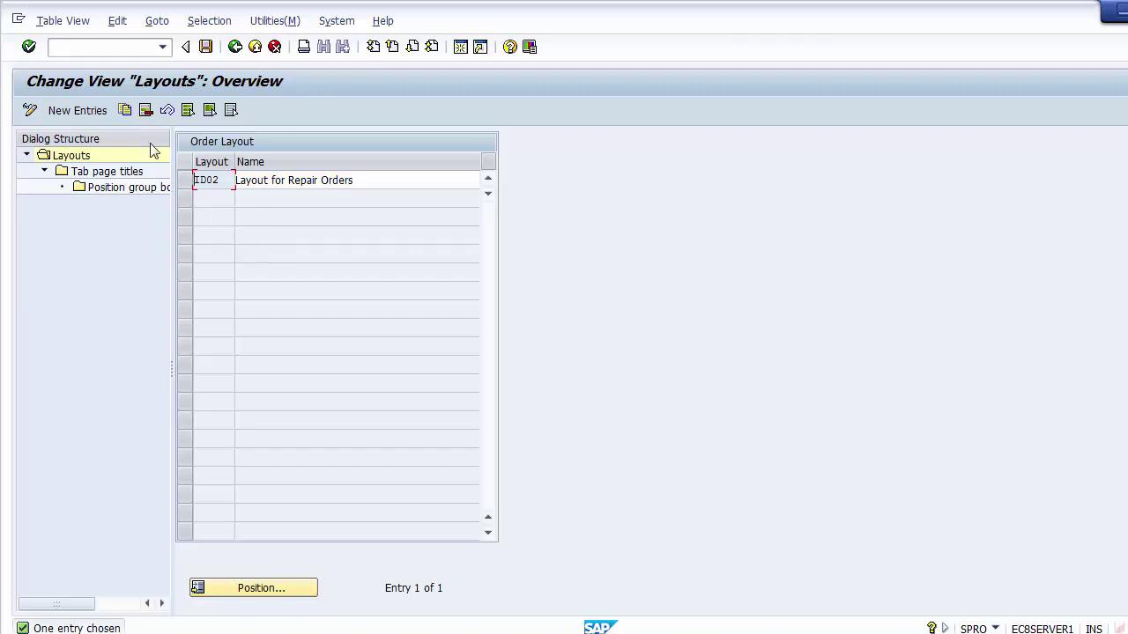
Add a new order layout 1100 with the name Layout for internal order type 1200
left_click(77, 112)
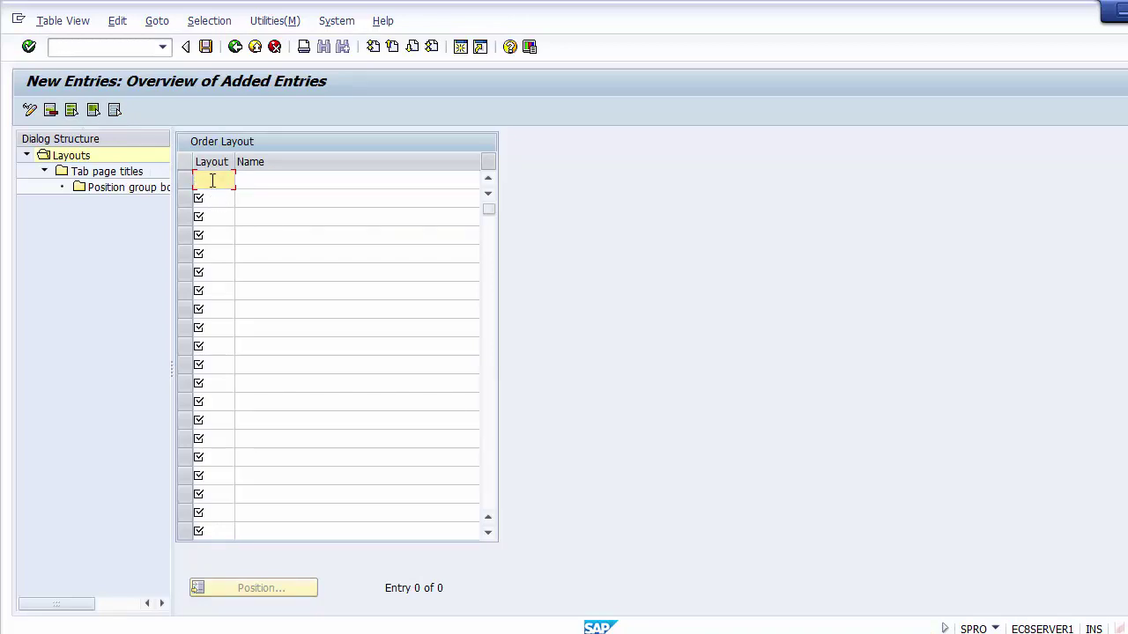
type("1100")
key("Tab")
type("Lau")
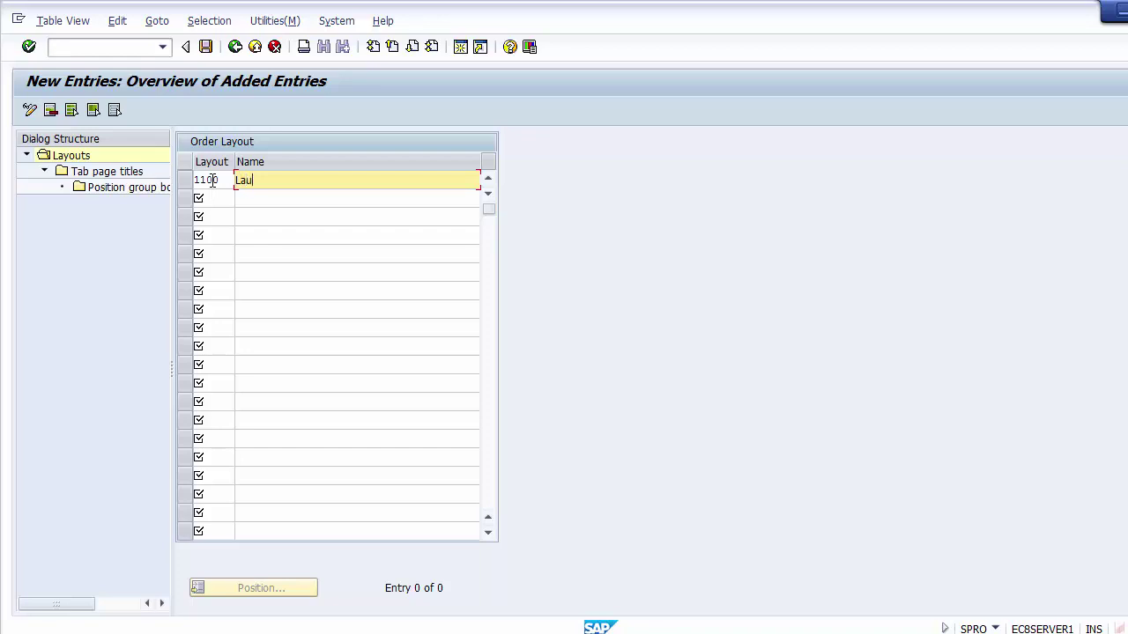
key("BackSpace")
type("yout for internal order type 1200")
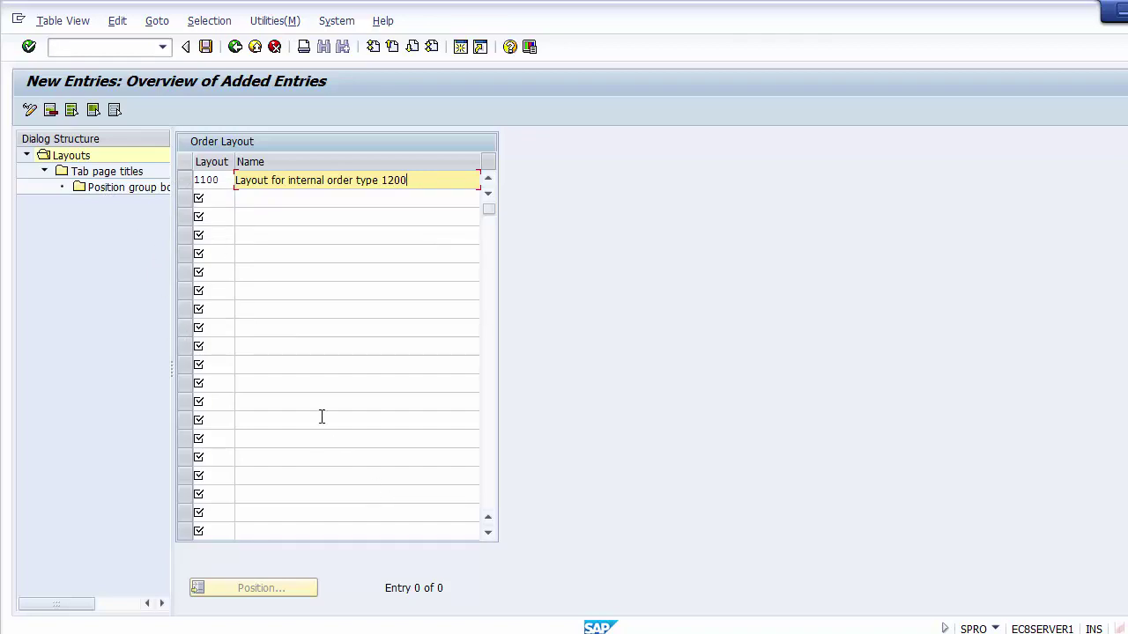
Try to open the tab page titles and group box positions of the new order layout 1100
left_click(212, 180)
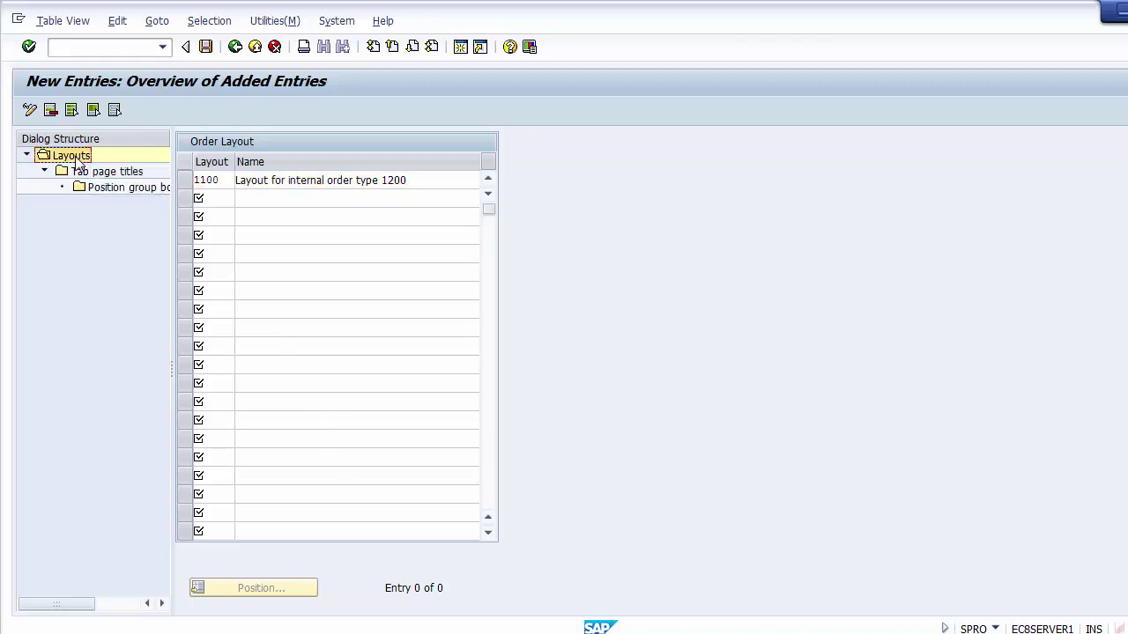
left_click(100, 173)
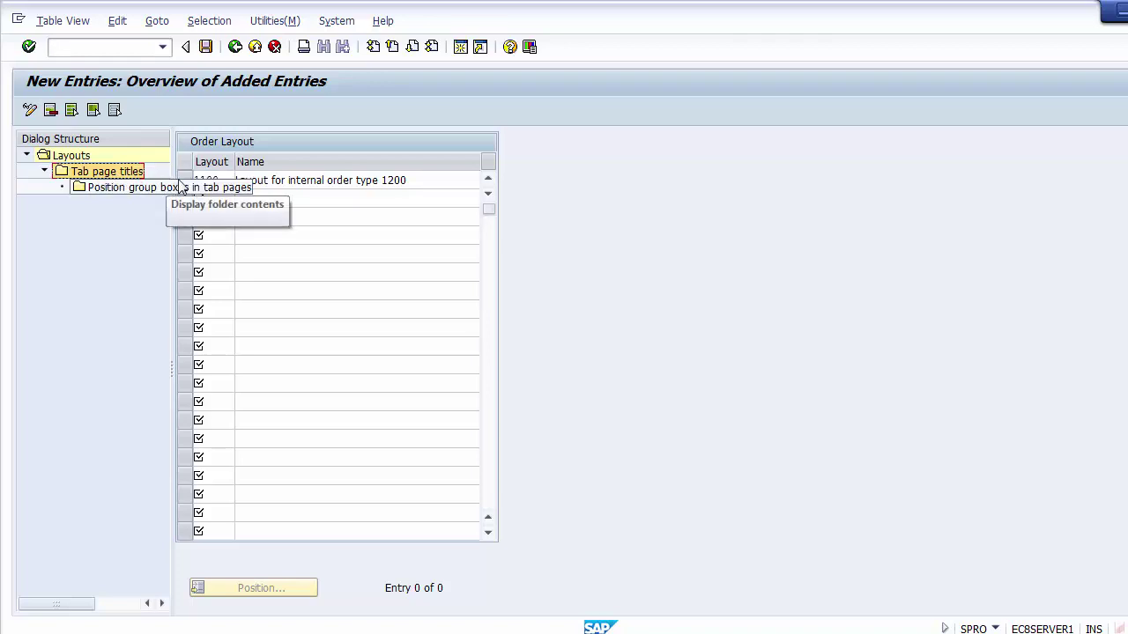
double_click(107, 173)
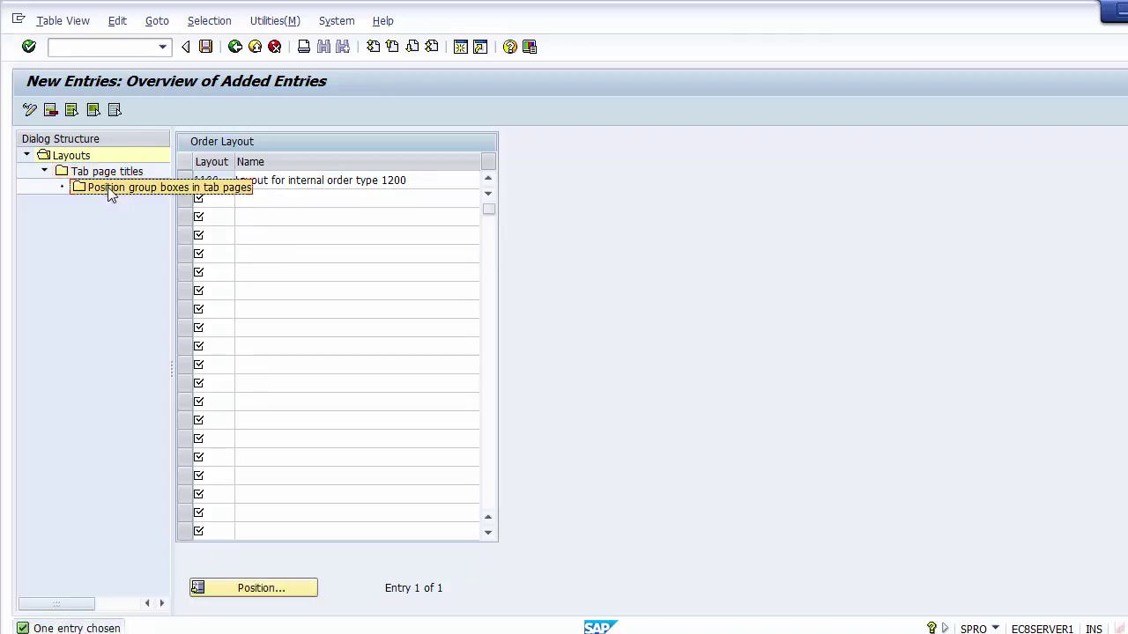
double_click(109, 189)
left_click(266, 237)
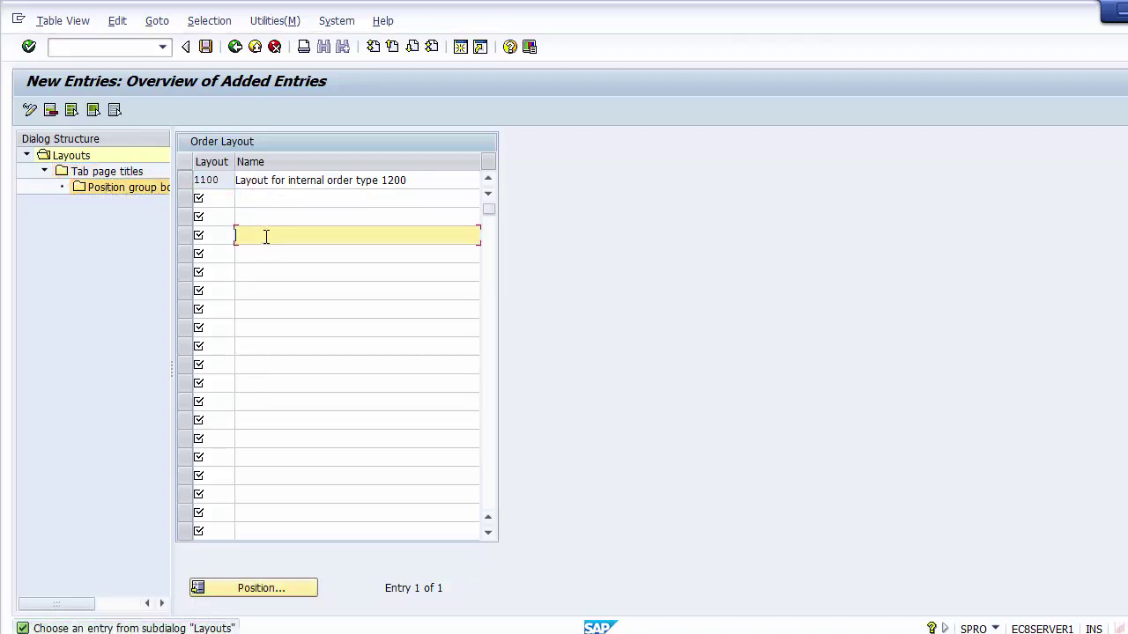
Save order layout 1100 to the FICO Configurations customizing request and return to the layouts overview
left_click(257, 180)
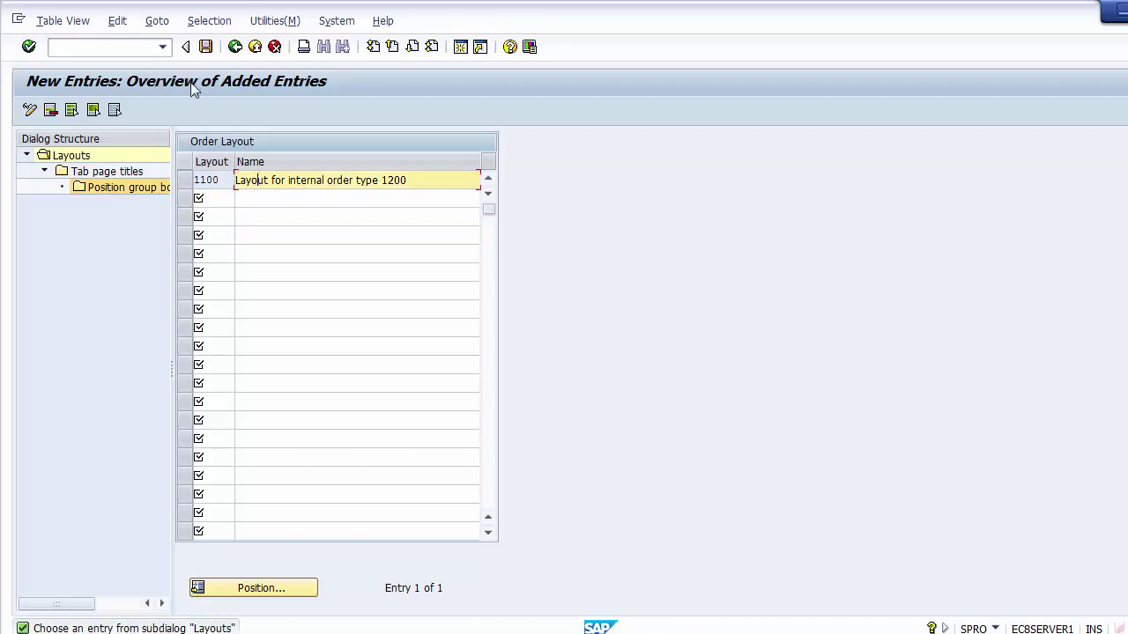
left_click(205, 51)
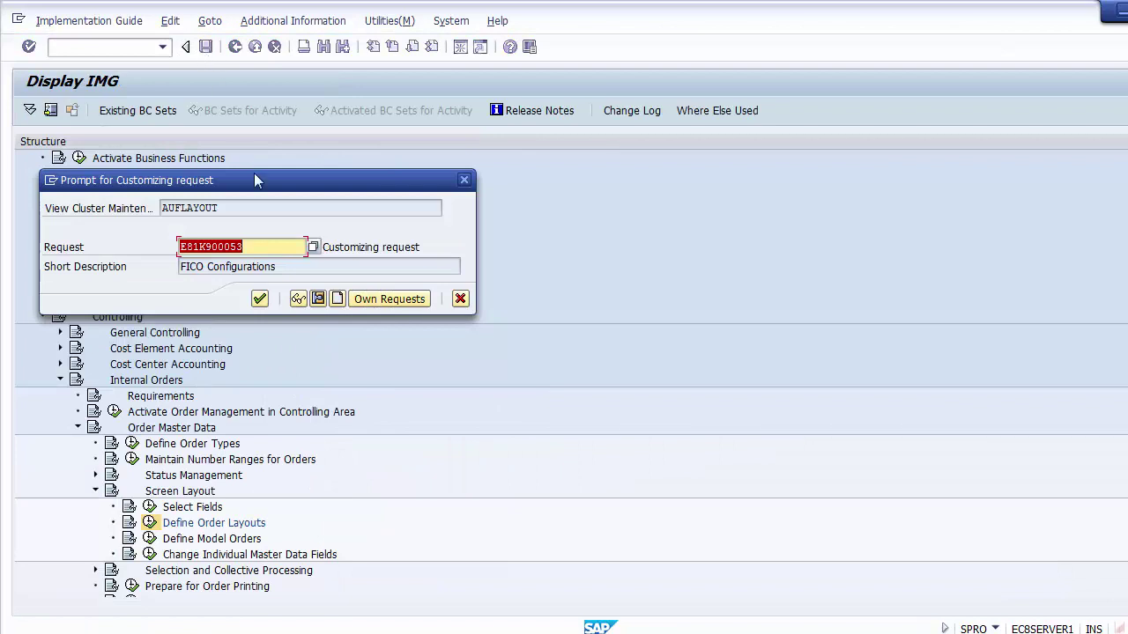
left_click(260, 299)
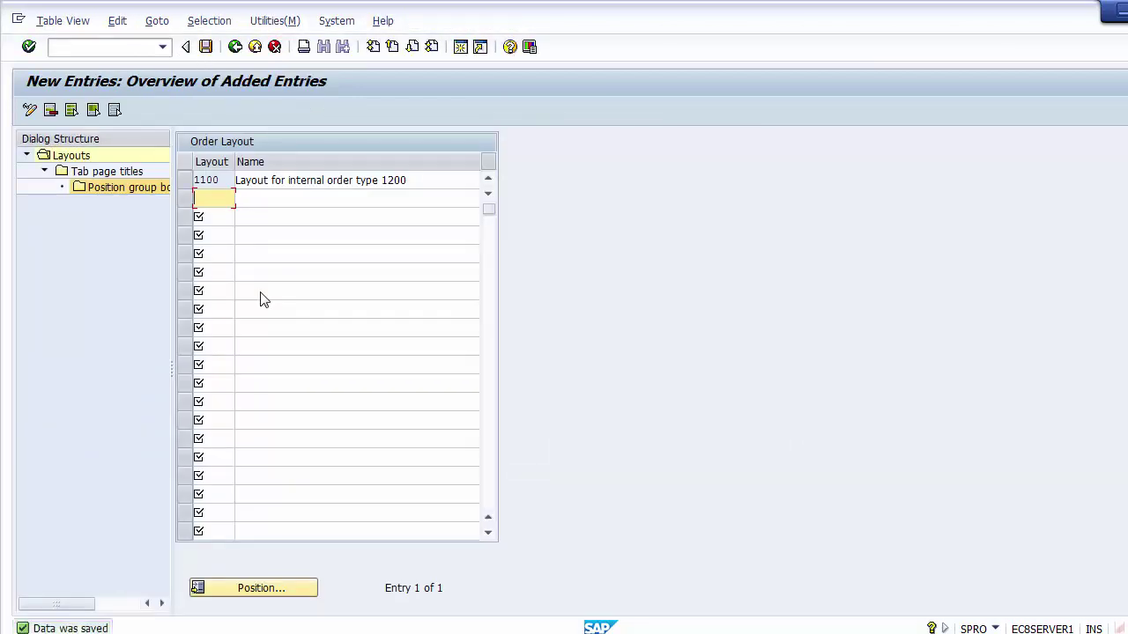
left_click(251, 182)
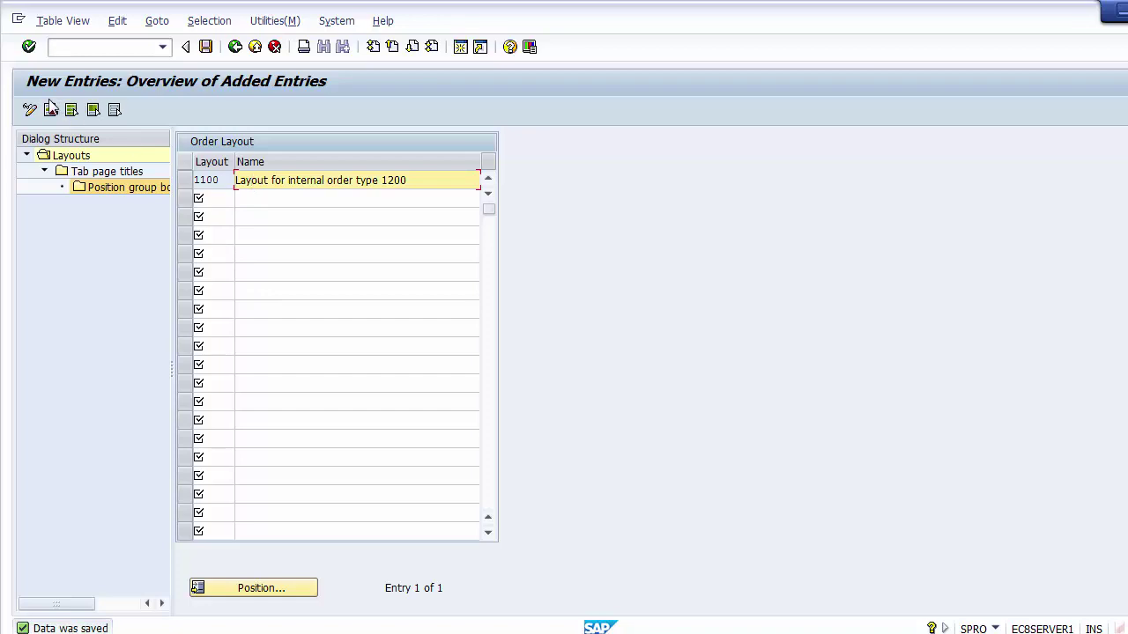
left_click(225, 181)
double_click(224, 180)
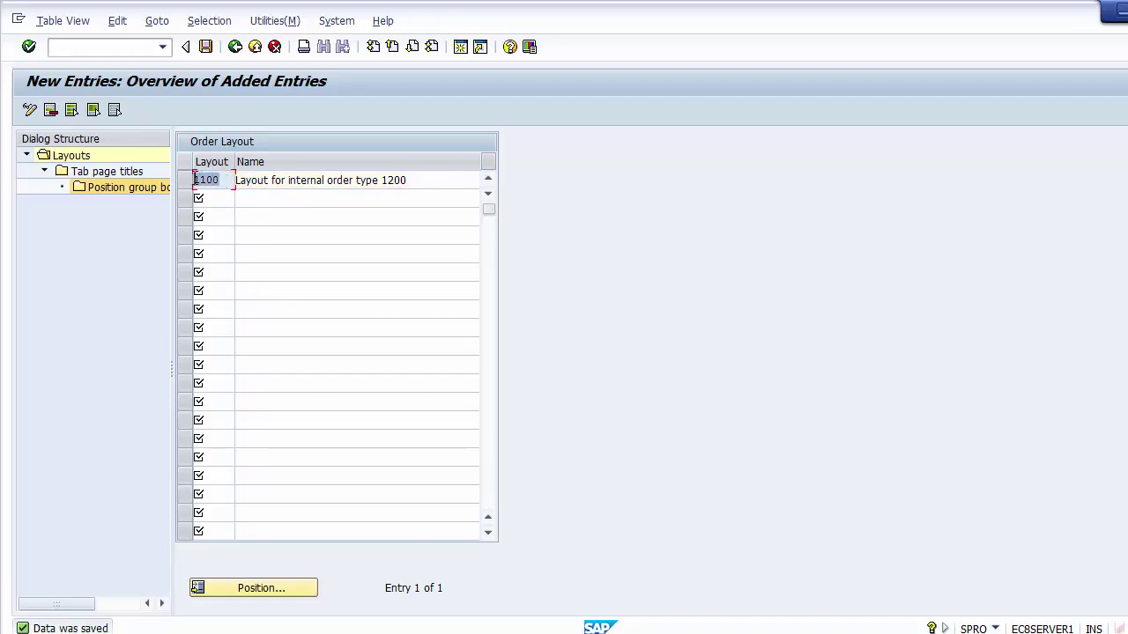
left_click(426, 180)
left_click_drag(425, 180, 215, 168)
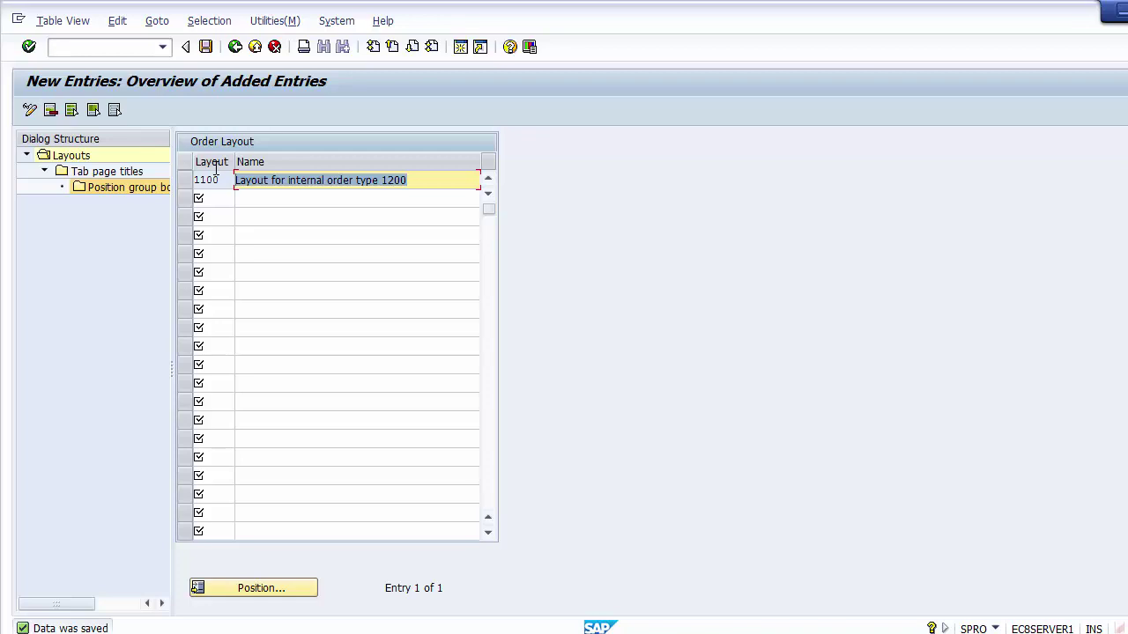
left_click(236, 47)
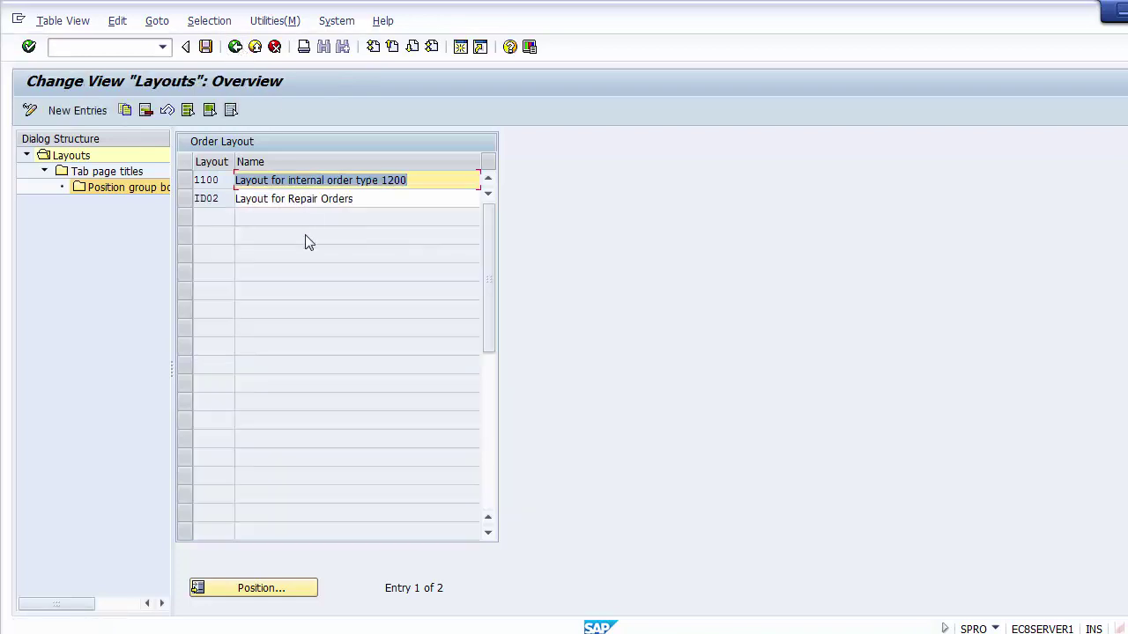
Select layout 1100 and check its tab page titles, trying to open the group box positions too
left_click(374, 180)
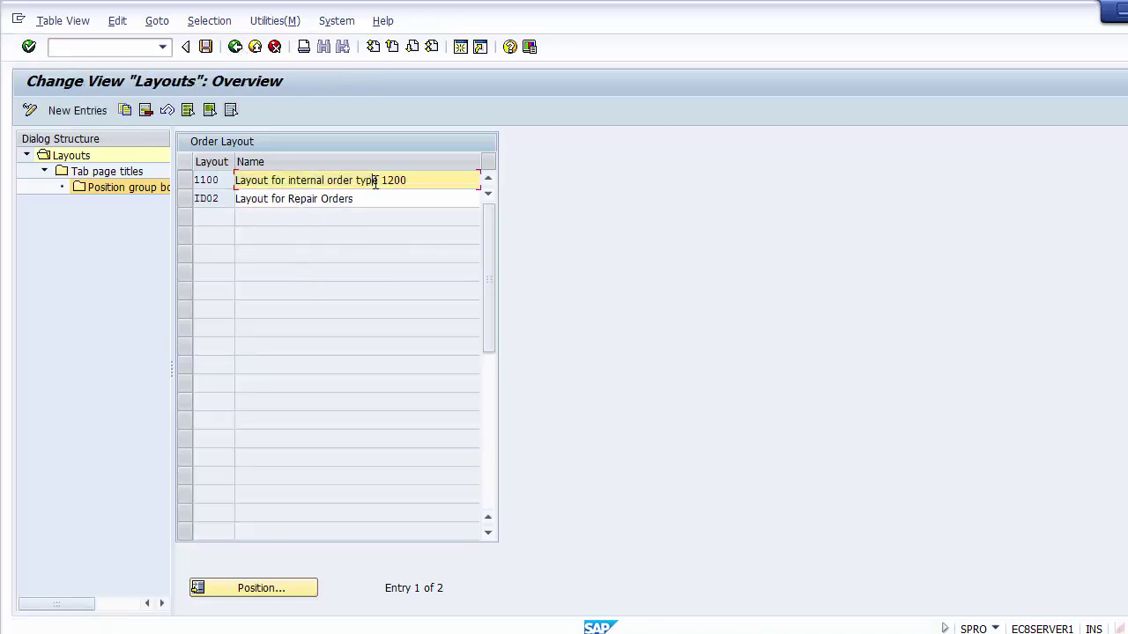
left_click(184, 179)
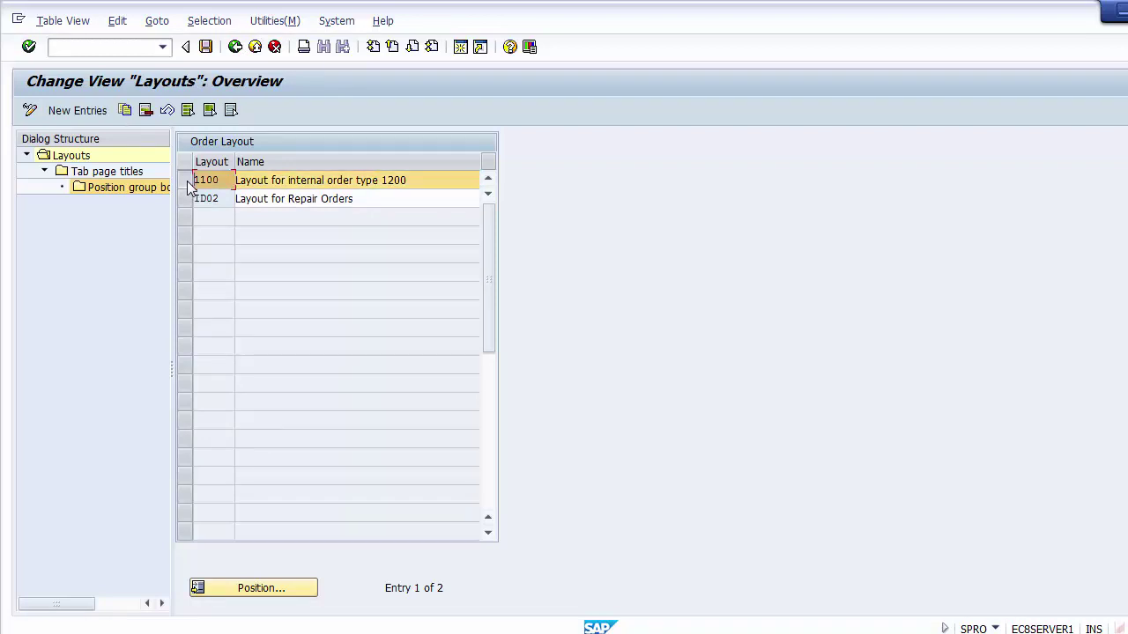
left_click(104, 173)
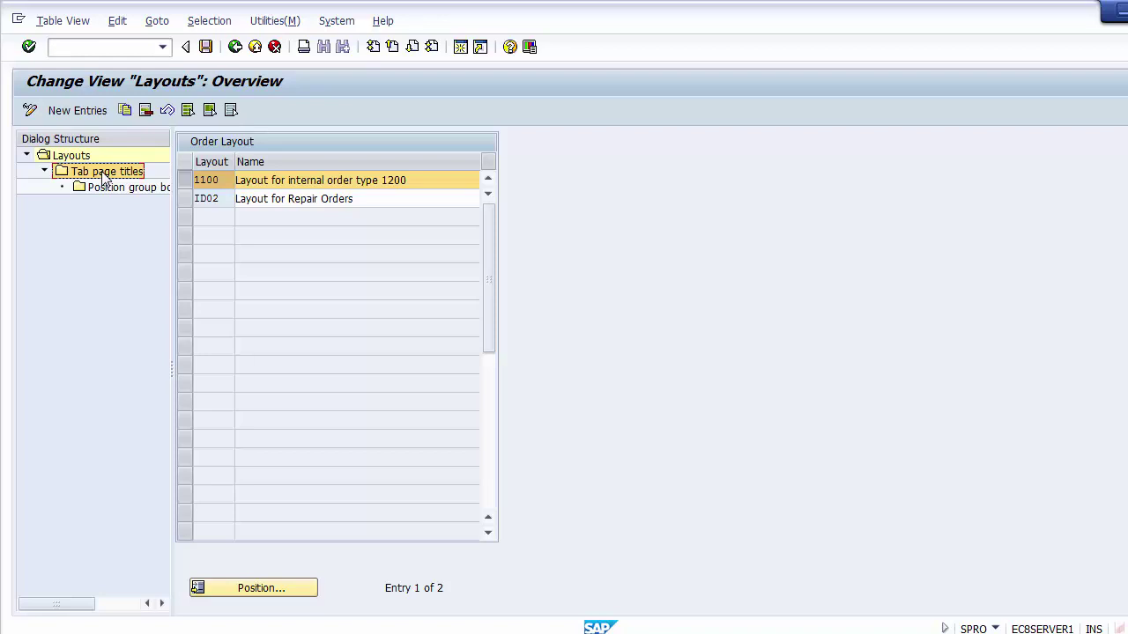
double_click(105, 176)
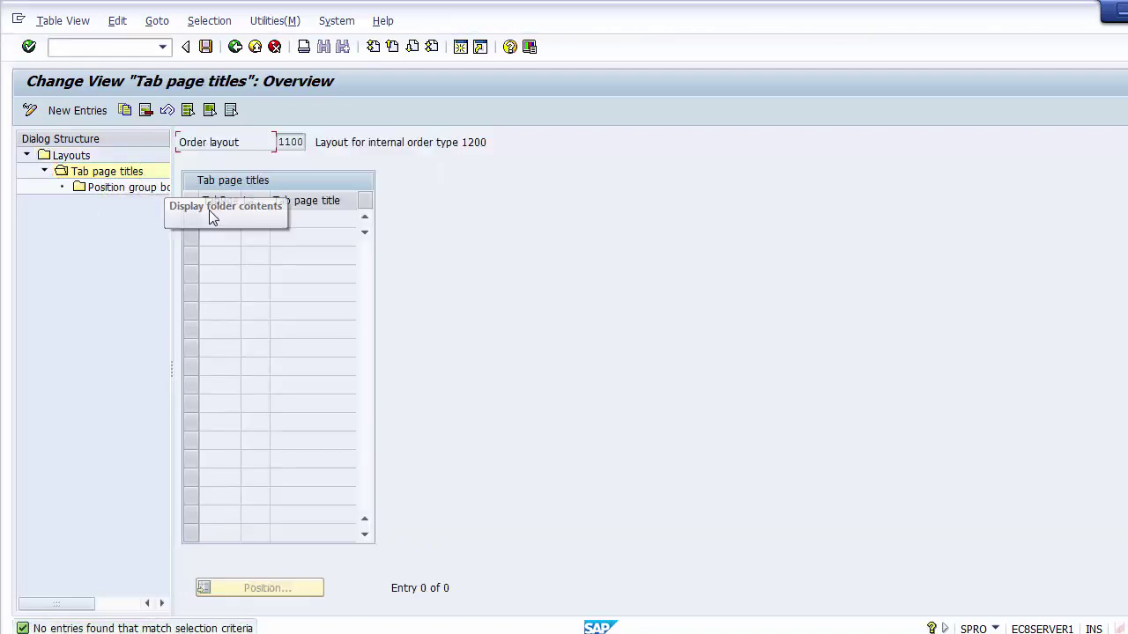
double_click(124, 188)
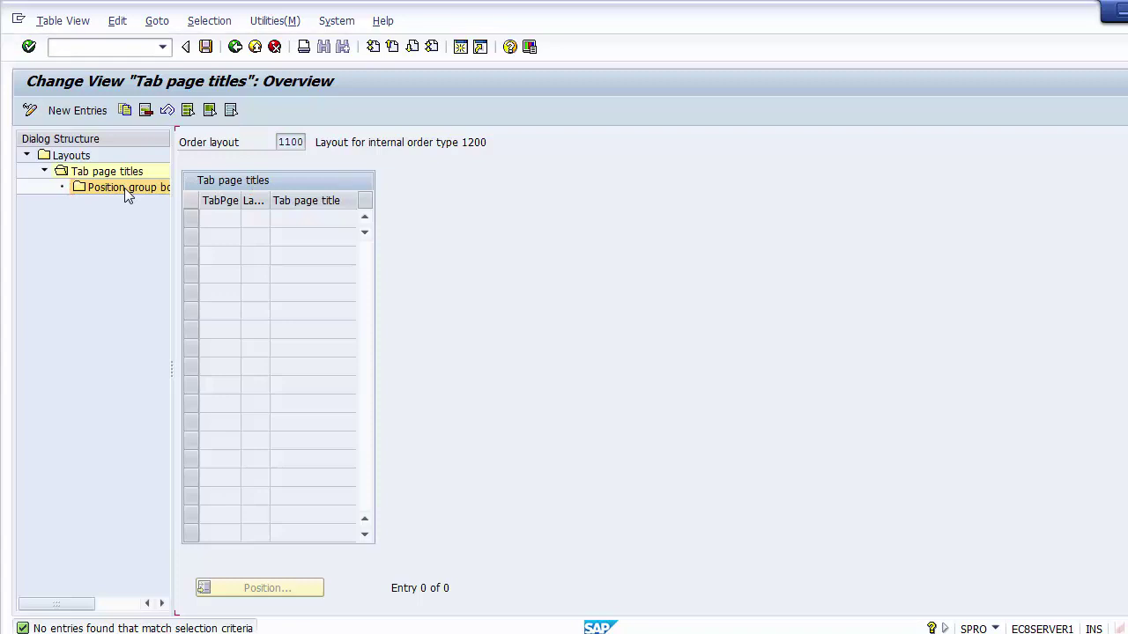
Leave the order layout maintenance and switch to PowerPoint to show the Define Model Orders slide
left_click(233, 47)
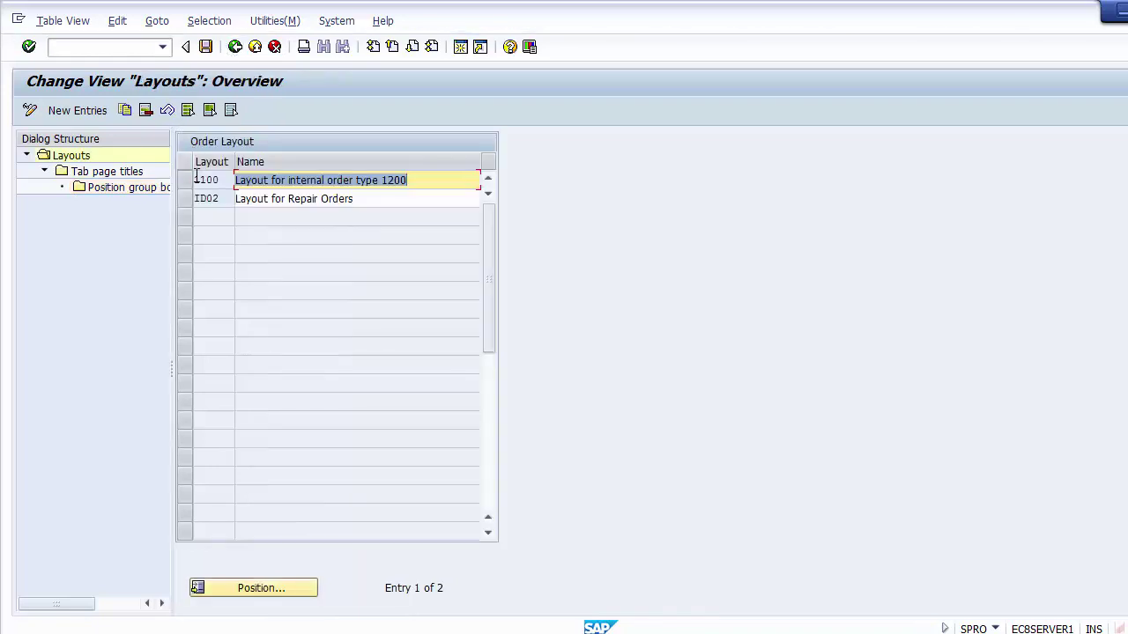
left_click(235, 48)
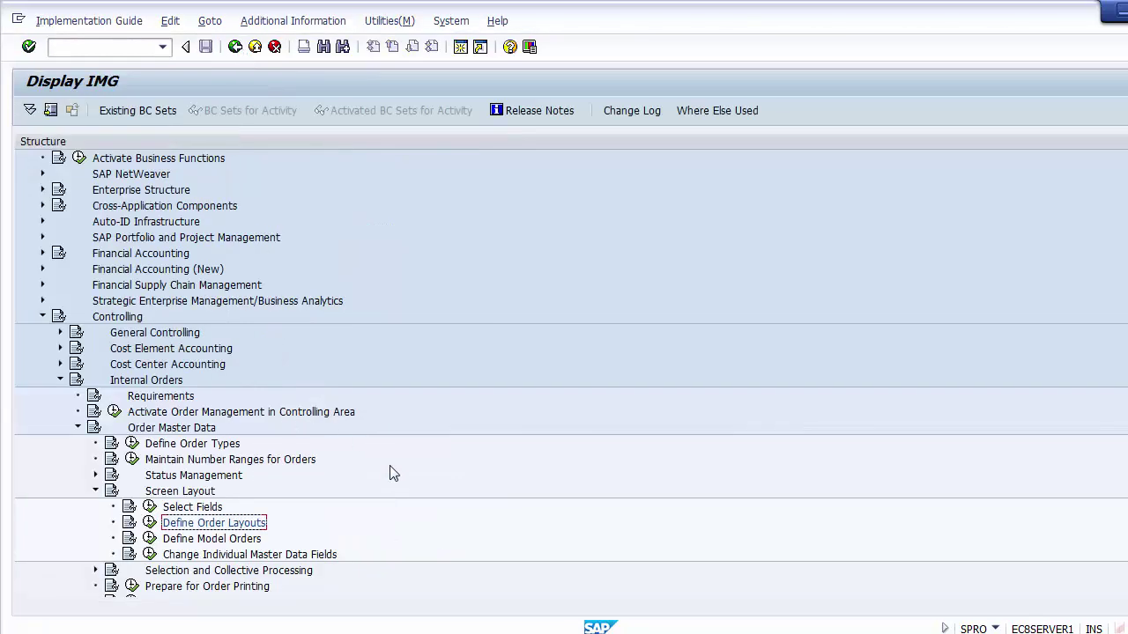
key("alt+Tab")
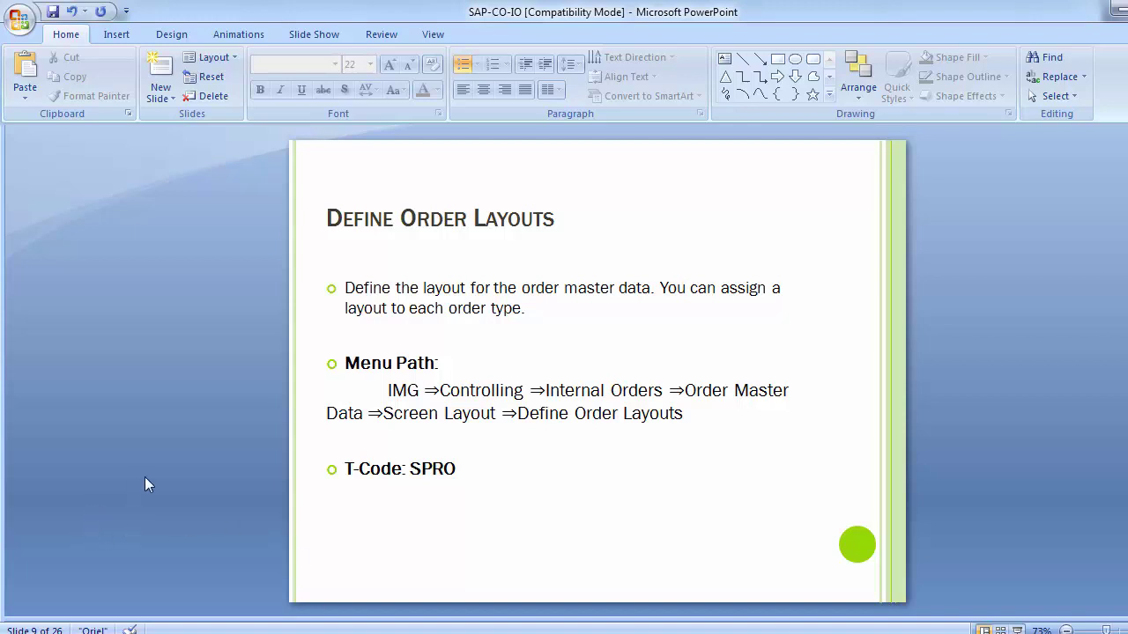
key("Page_Down")
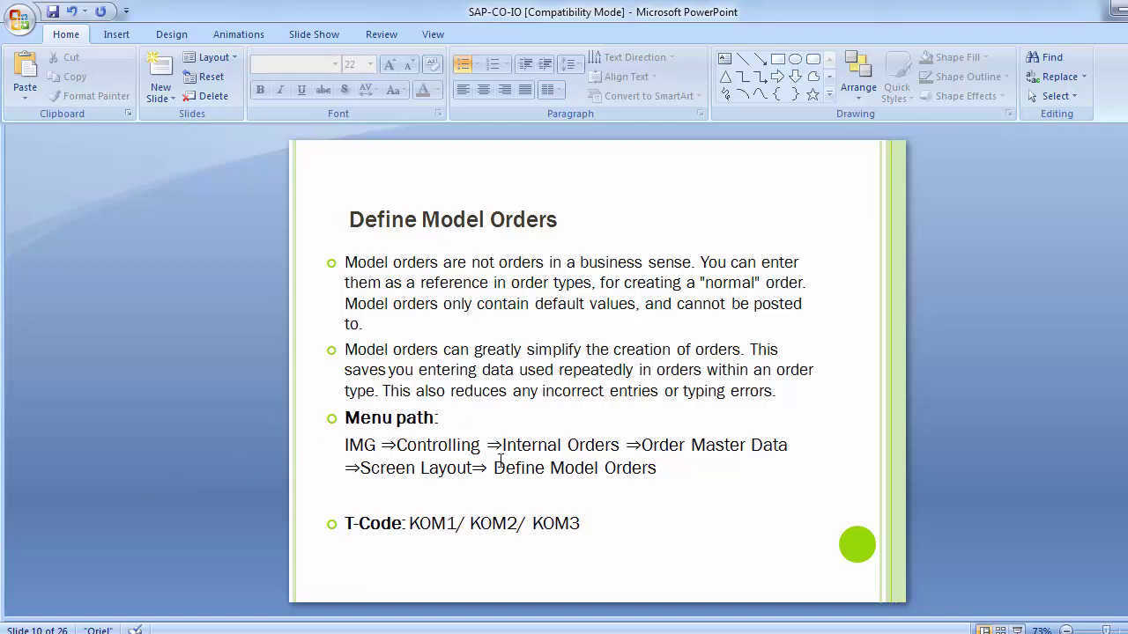
Switch back to SAP and start the Create CO model order activity of Define Model Orders under Screen Layout
mouse_move(437, 617)
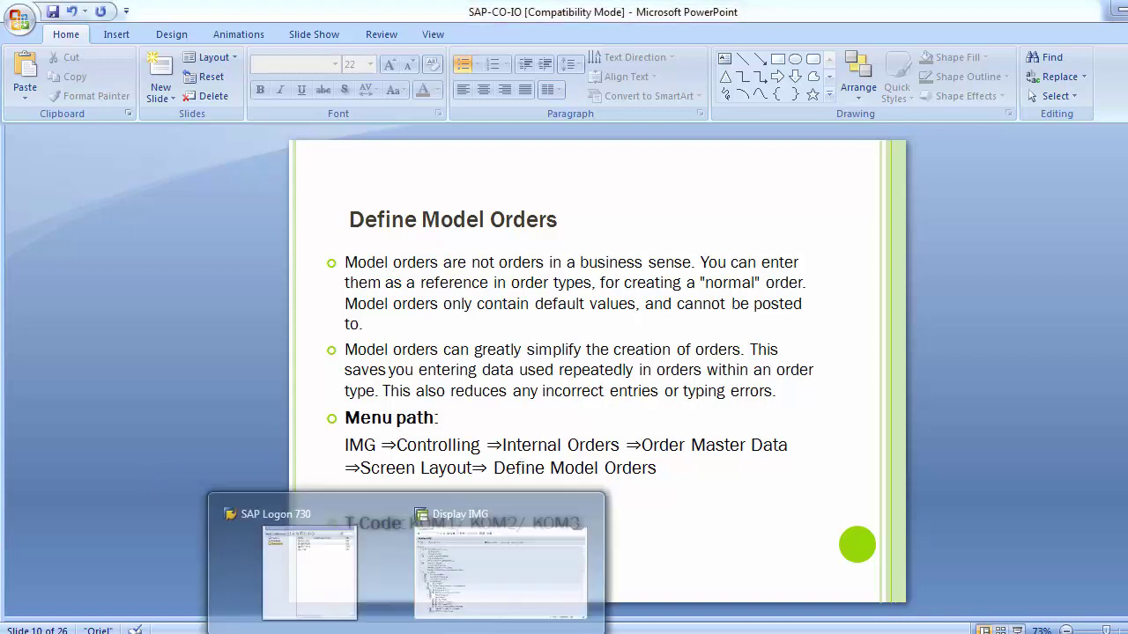
left_click(456, 597)
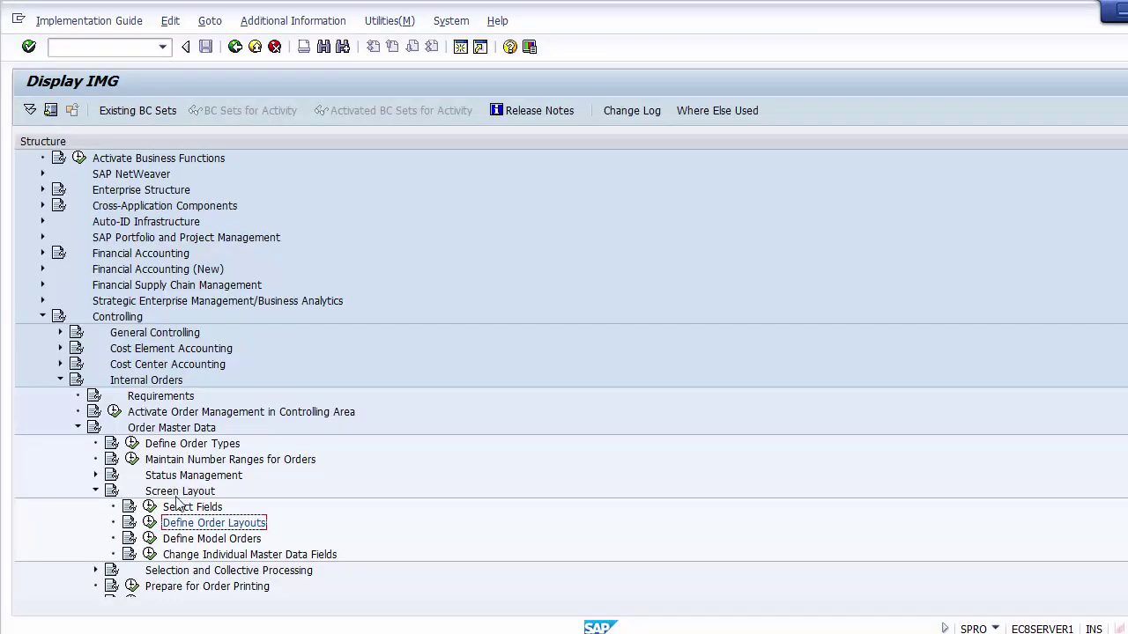
left_click(179, 492)
left_click(220, 523)
left_click(227, 538)
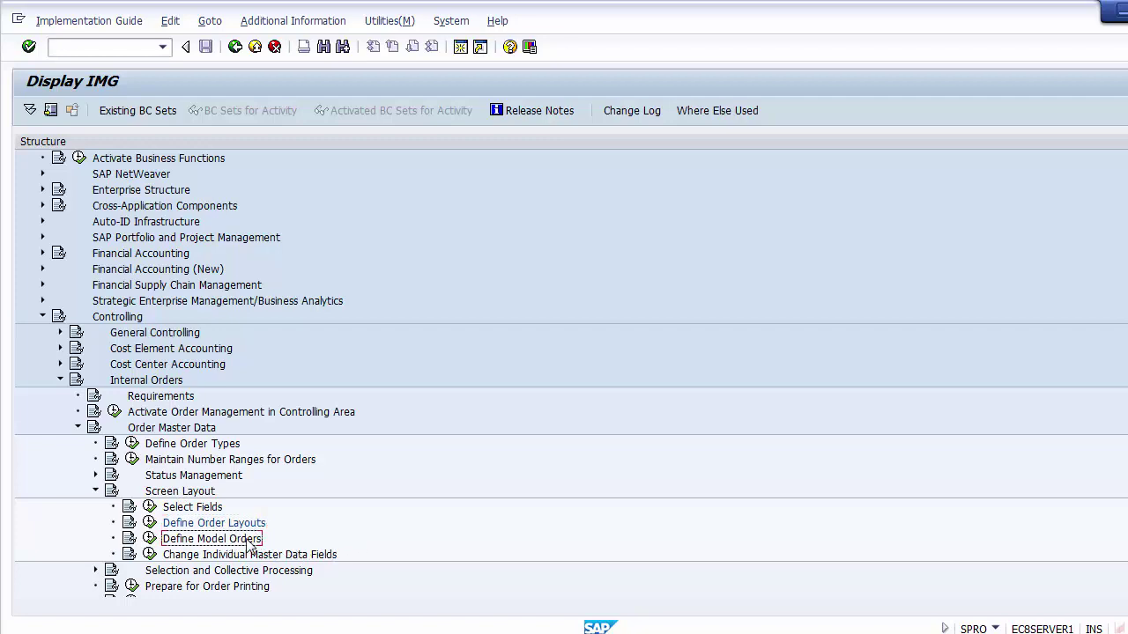
left_click(149, 539)
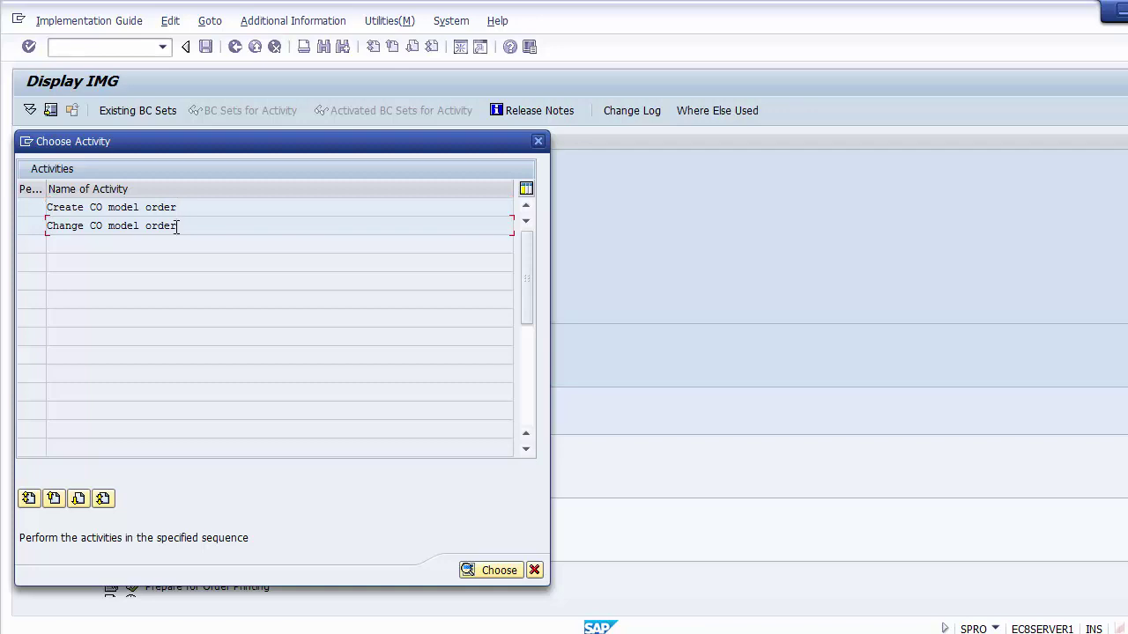
double_click(127, 207)
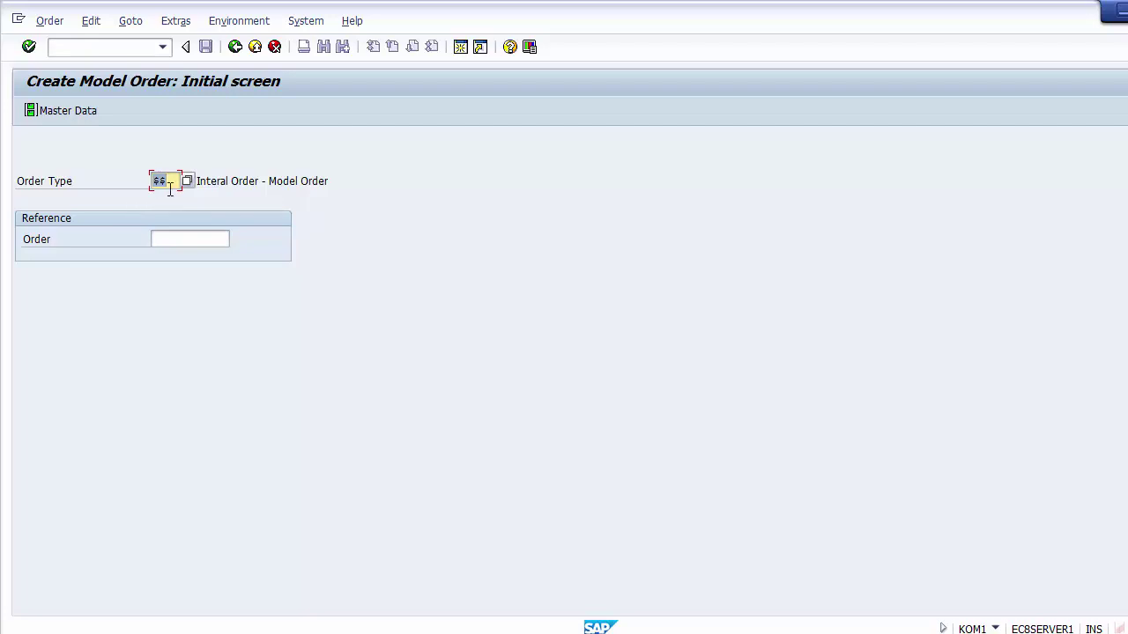
Choose order type $$ (Interal Order - Model Order) for the new model order
key("BackSpace")
left_click(187, 182)
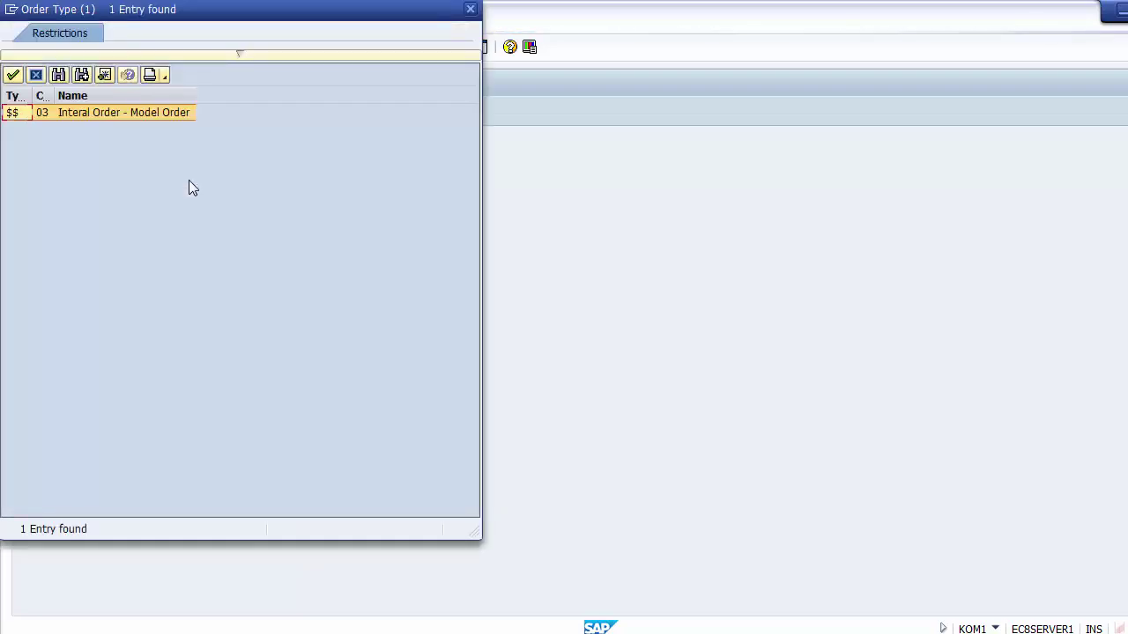
double_click(86, 115)
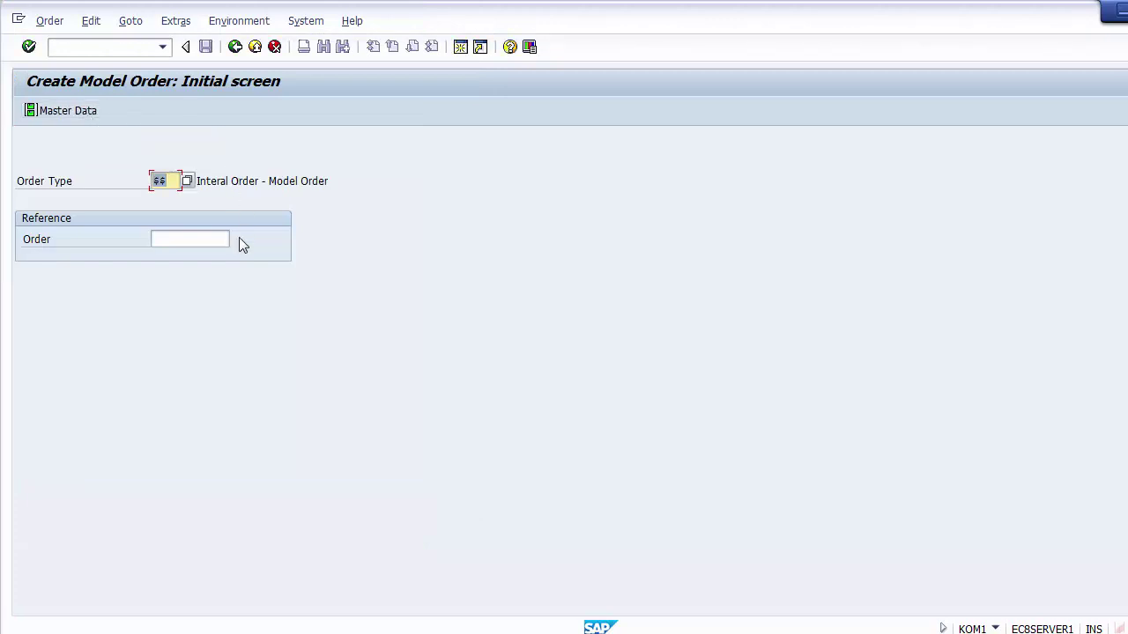
left_click(174, 181)
left_click_drag(173, 180, 140, 180)
left_click(143, 187)
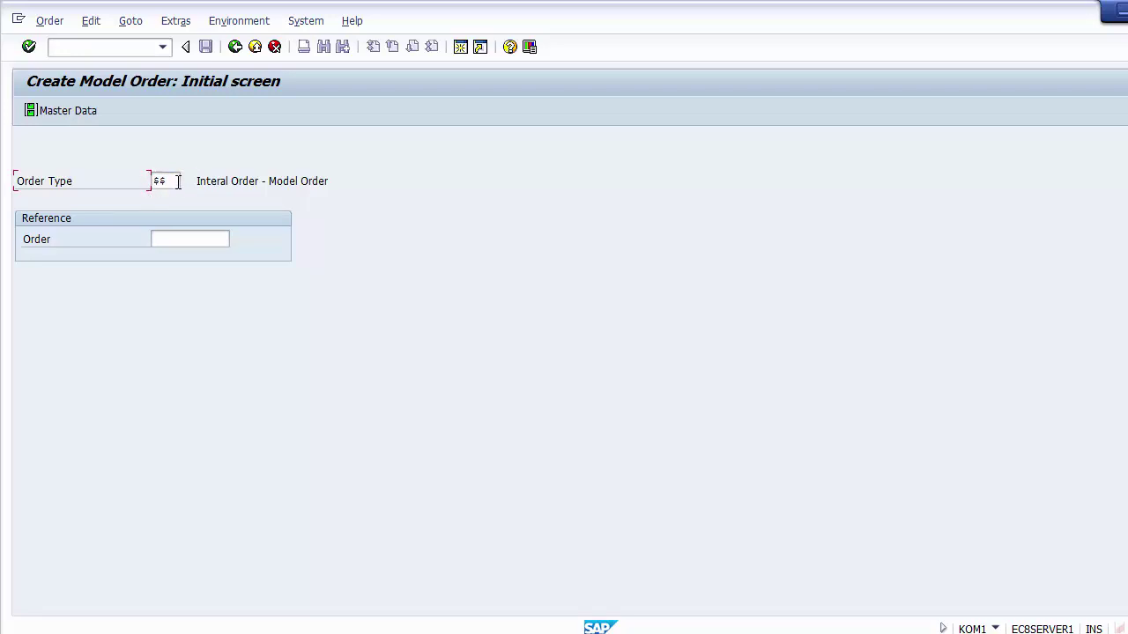
left_click_drag(176, 181, 141, 181)
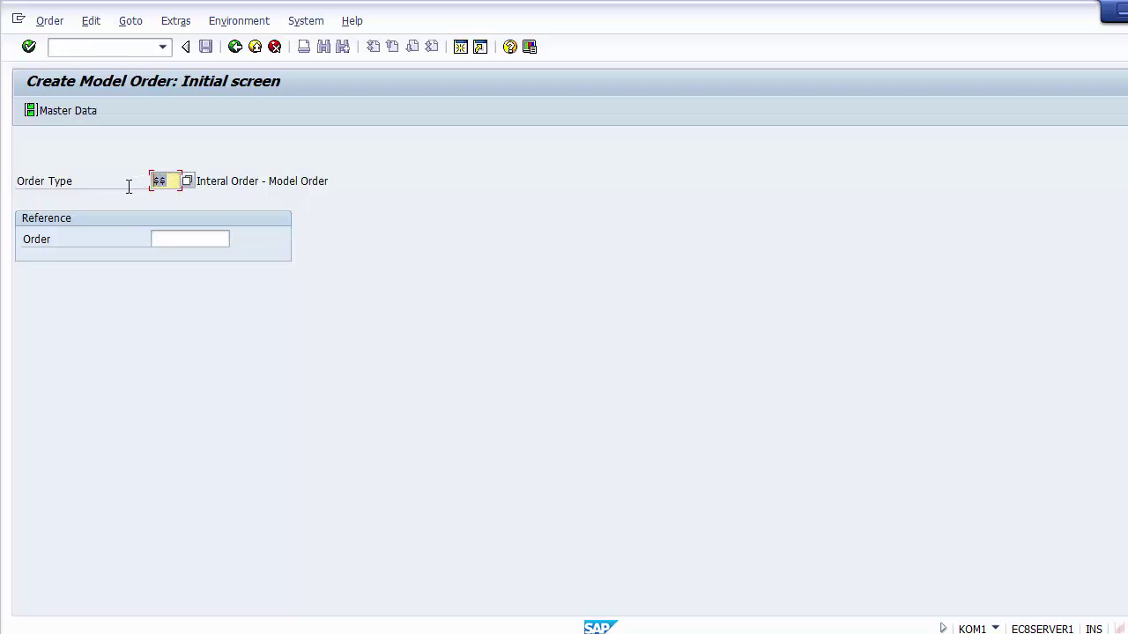
left_click(128, 187)
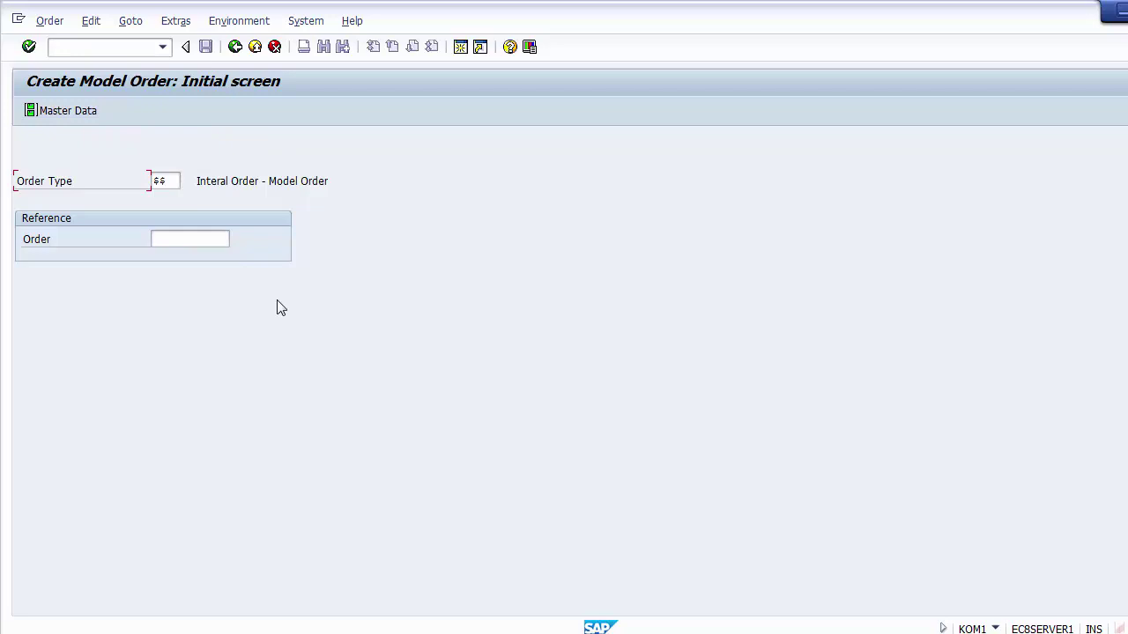
Set the controlling area to Z100 and continue to the model order's master data
key("Return")
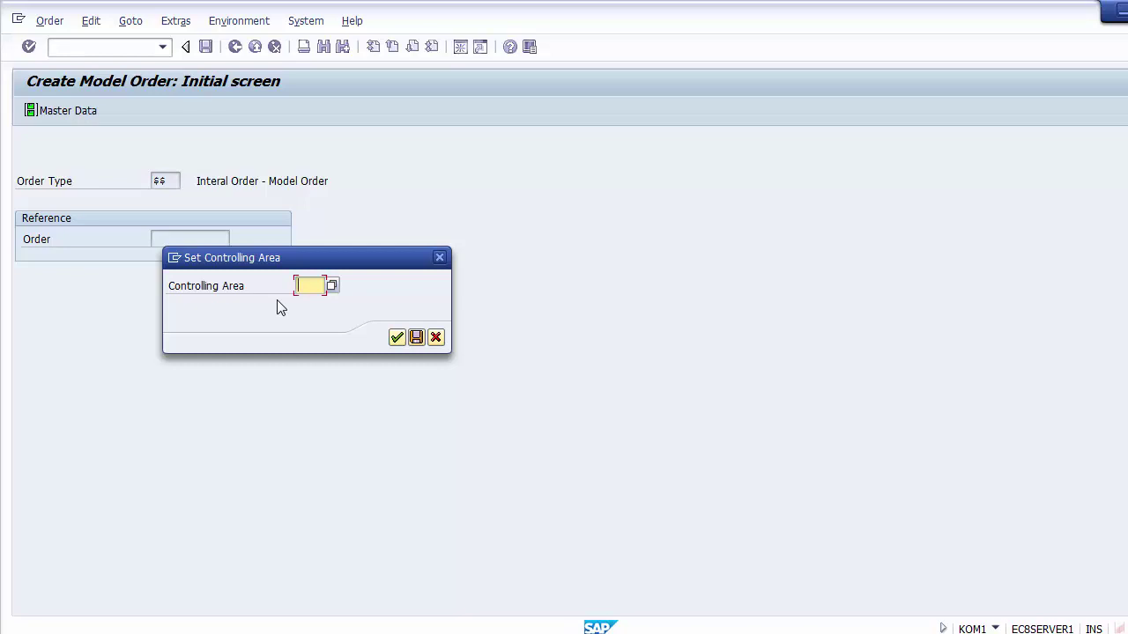
type("Z100")
left_click(396, 338)
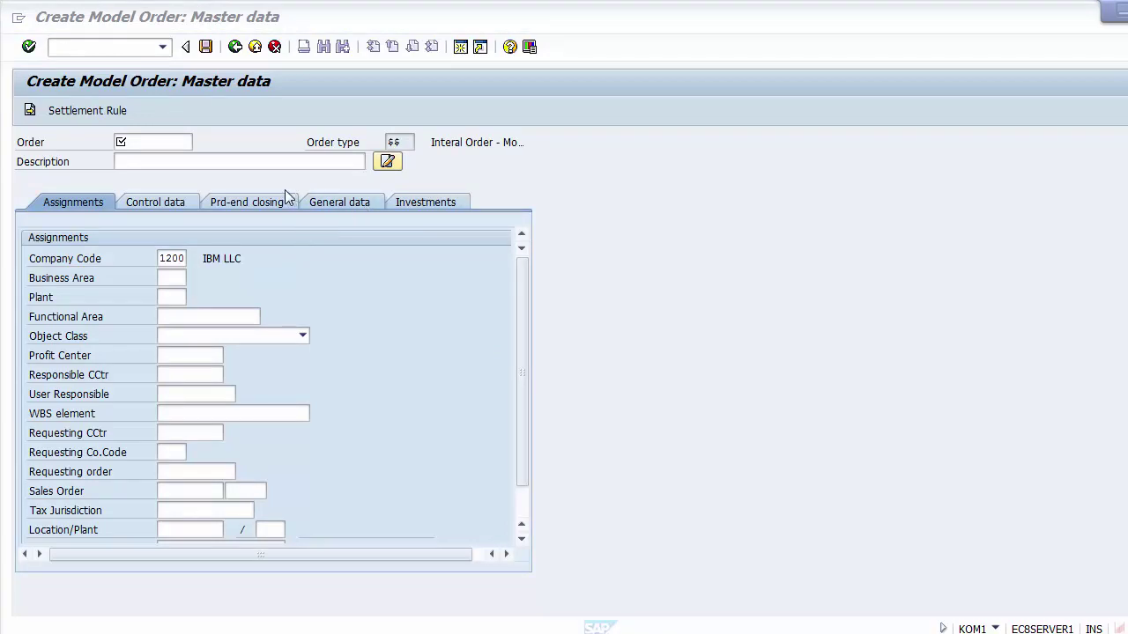
Enter $1100 as the order for the new model order
left_click(150, 143)
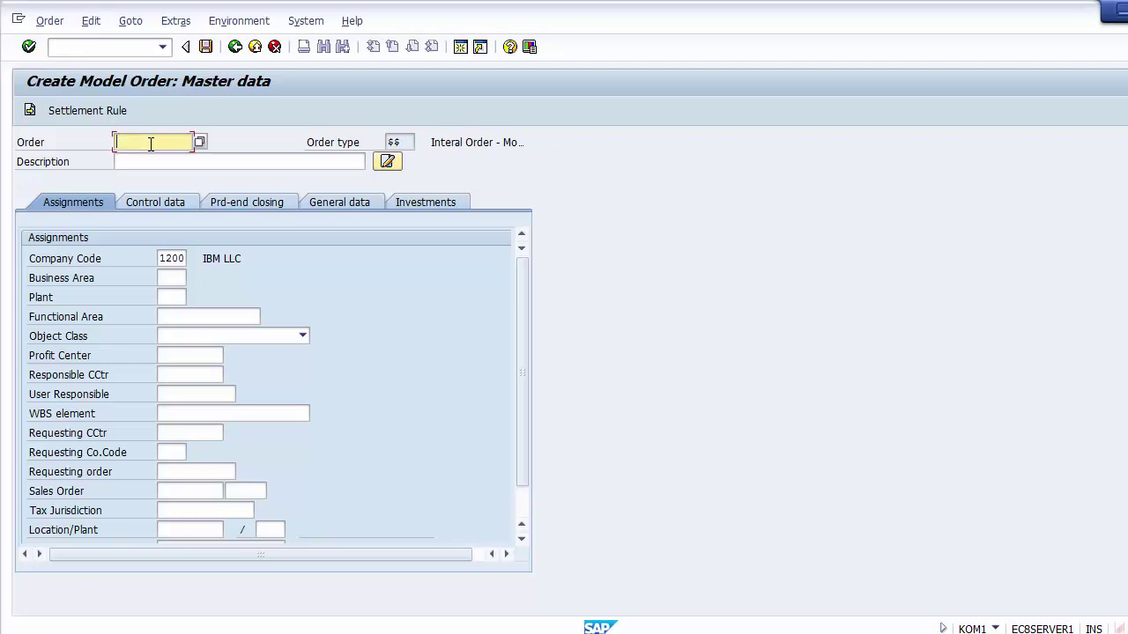
left_click(41, 144)
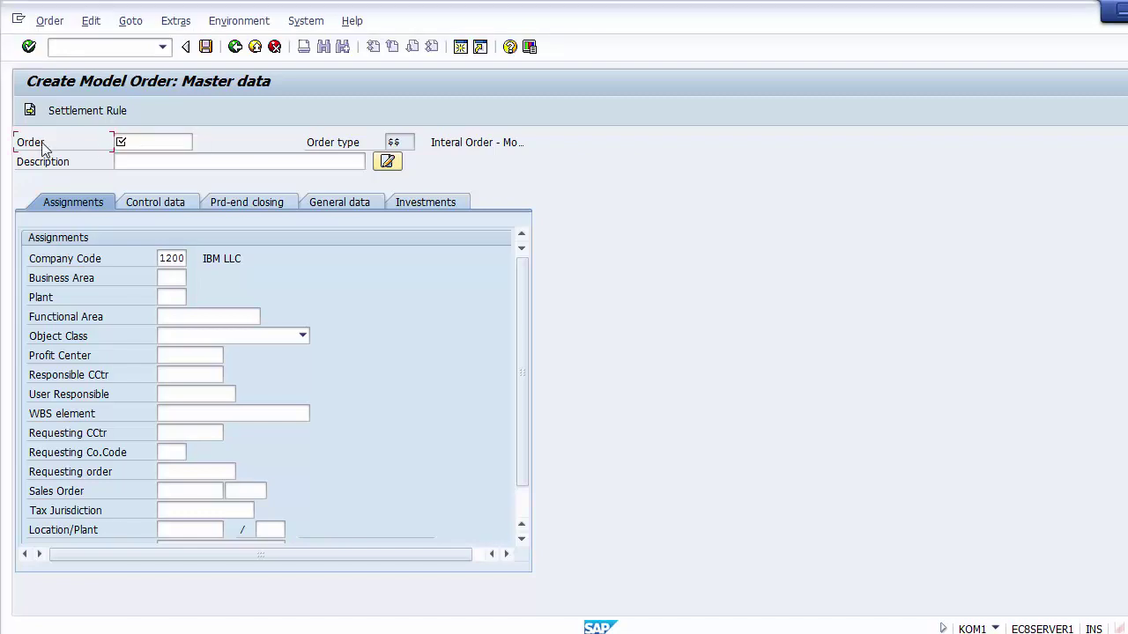
left_click(153, 147)
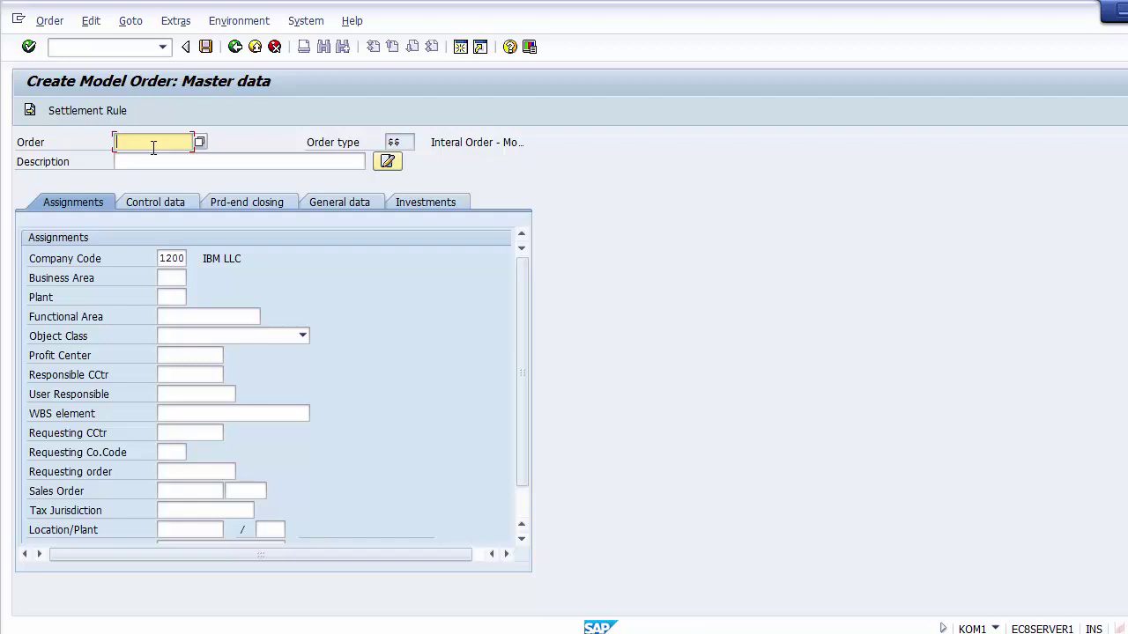
type("$")
type("1100")
Set the model order's description to IBM LLC
left_click(153, 164)
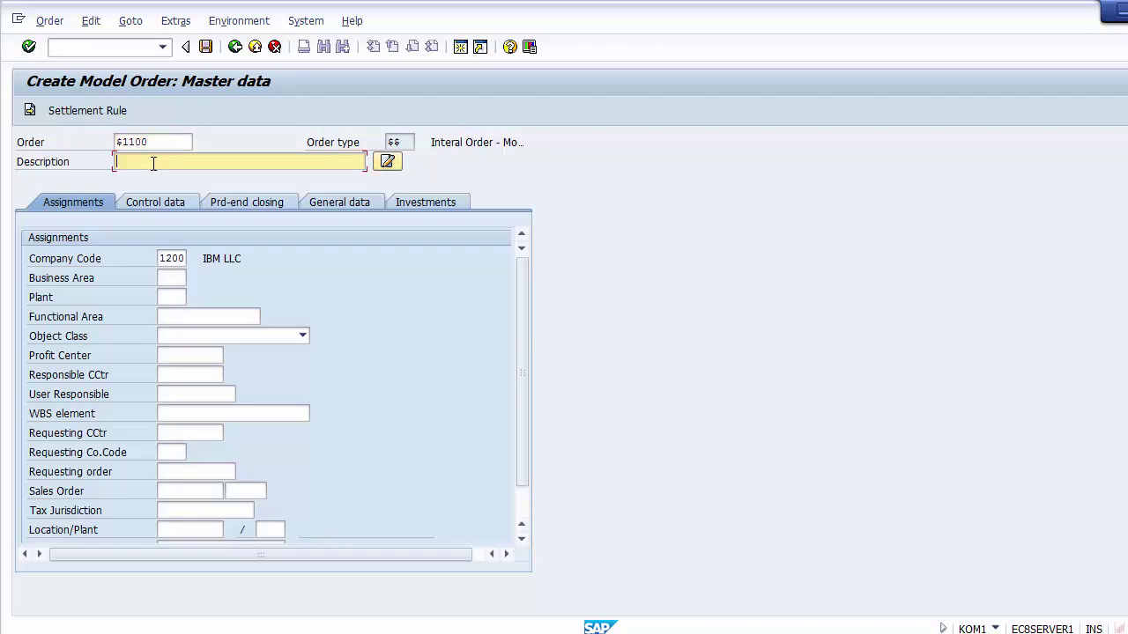
type("IBL")
key("BackSpace")
type("M ")
type("Inc")
key("BackSpace")
key("BackSpace")
key("BackSpace")
type("LLC")
Set the object class to Overhead in the model order's assignments for company code 1200
double_click(164, 259)
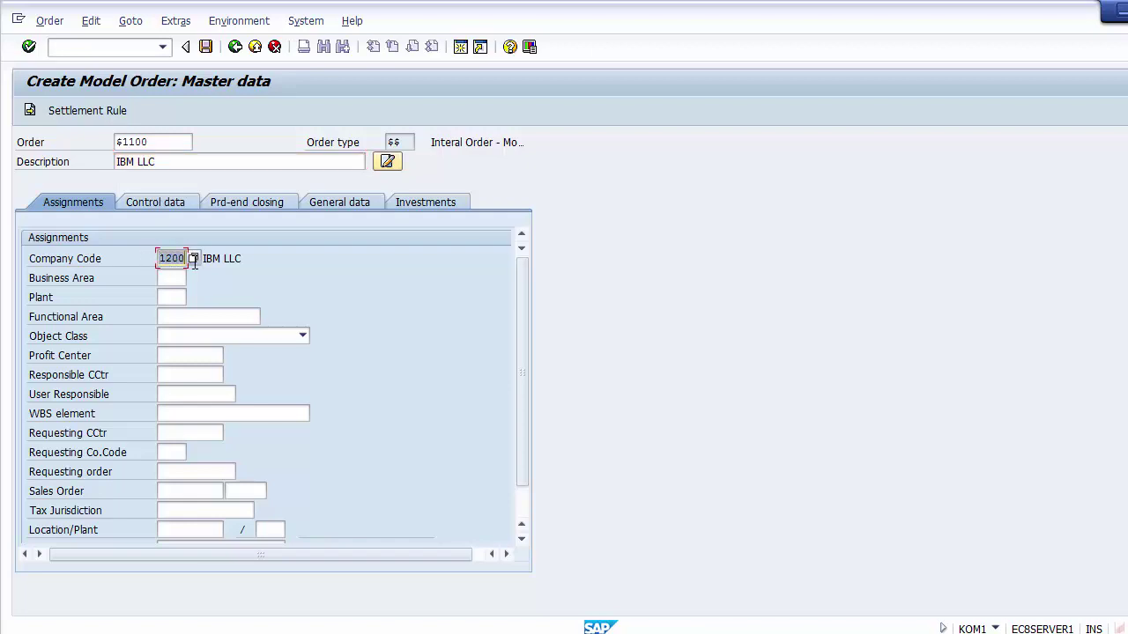
left_click(181, 338)
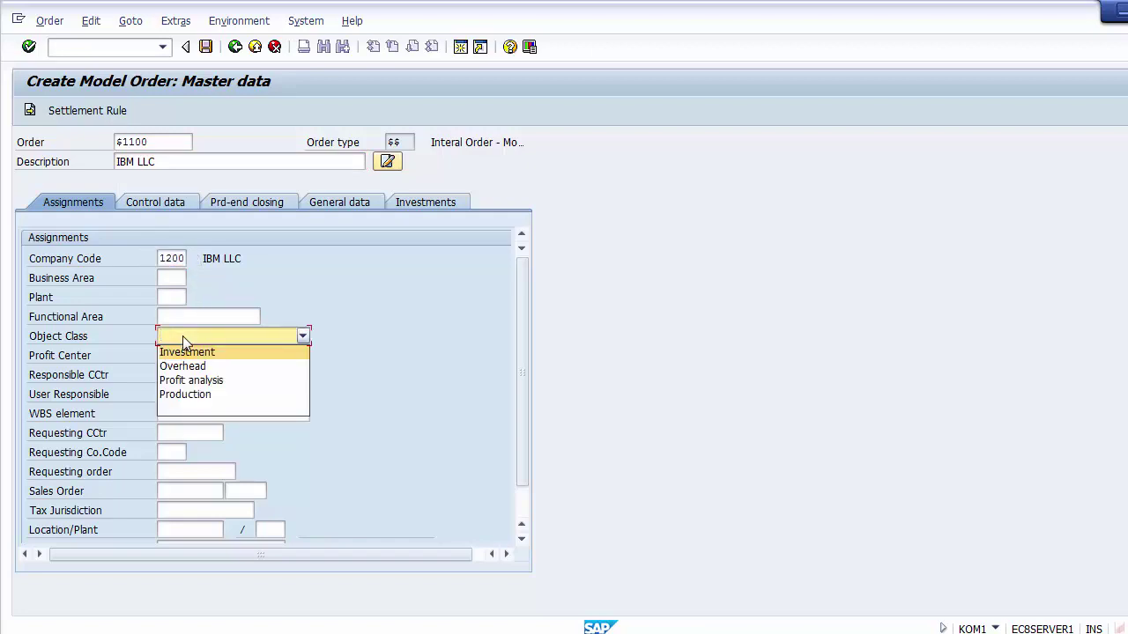
left_click(186, 367)
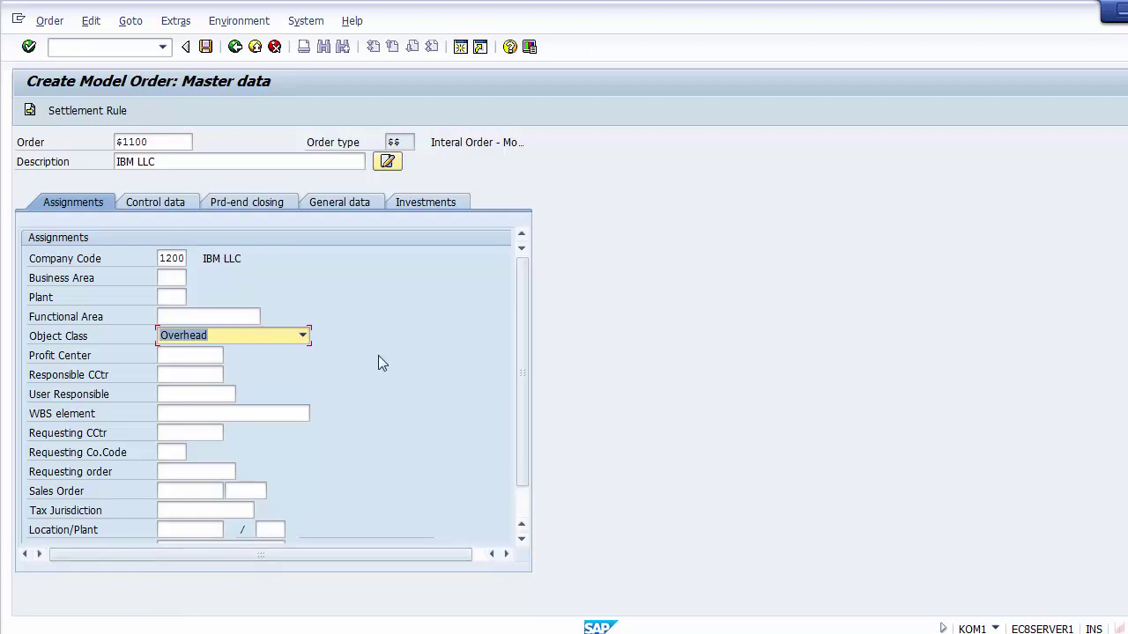
left_click(179, 144)
left_click(183, 163)
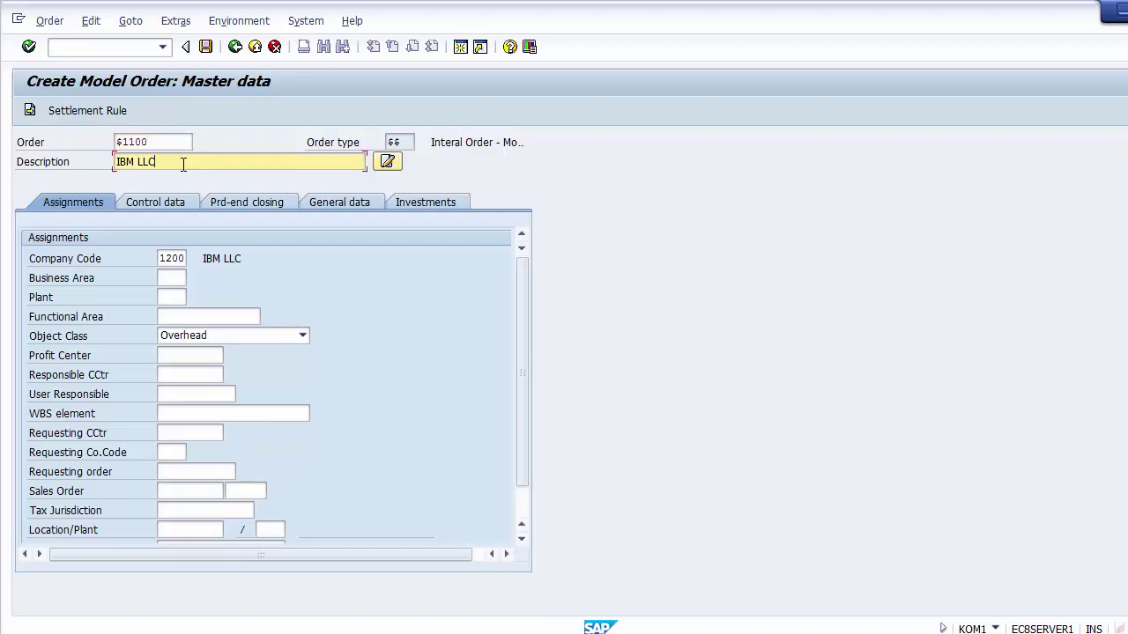
left_click(185, 258)
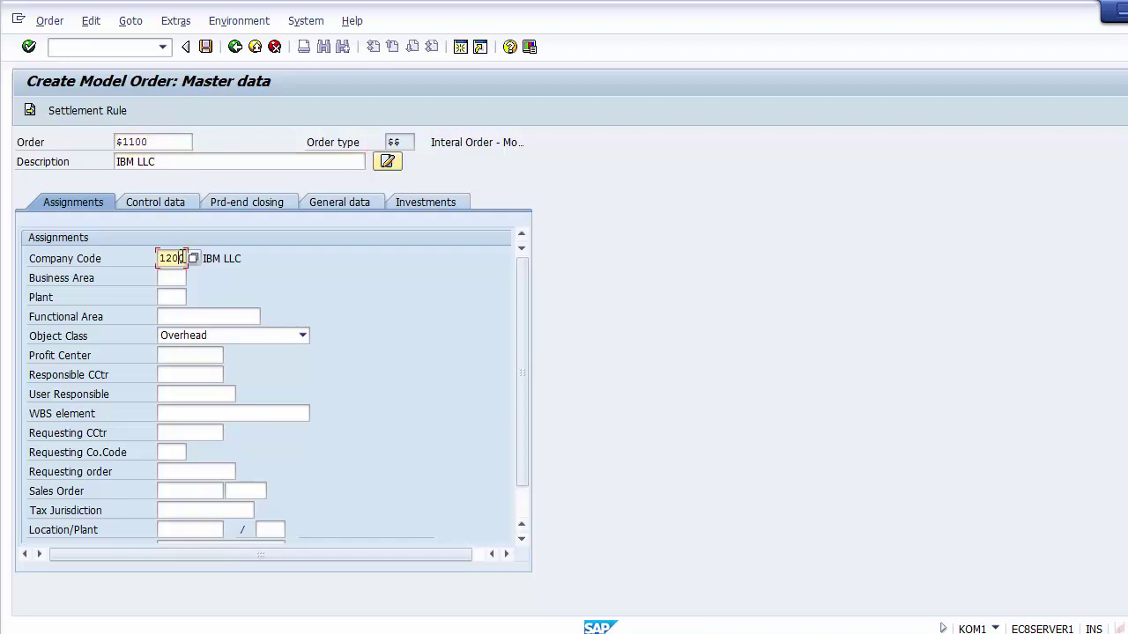
left_click(182, 337)
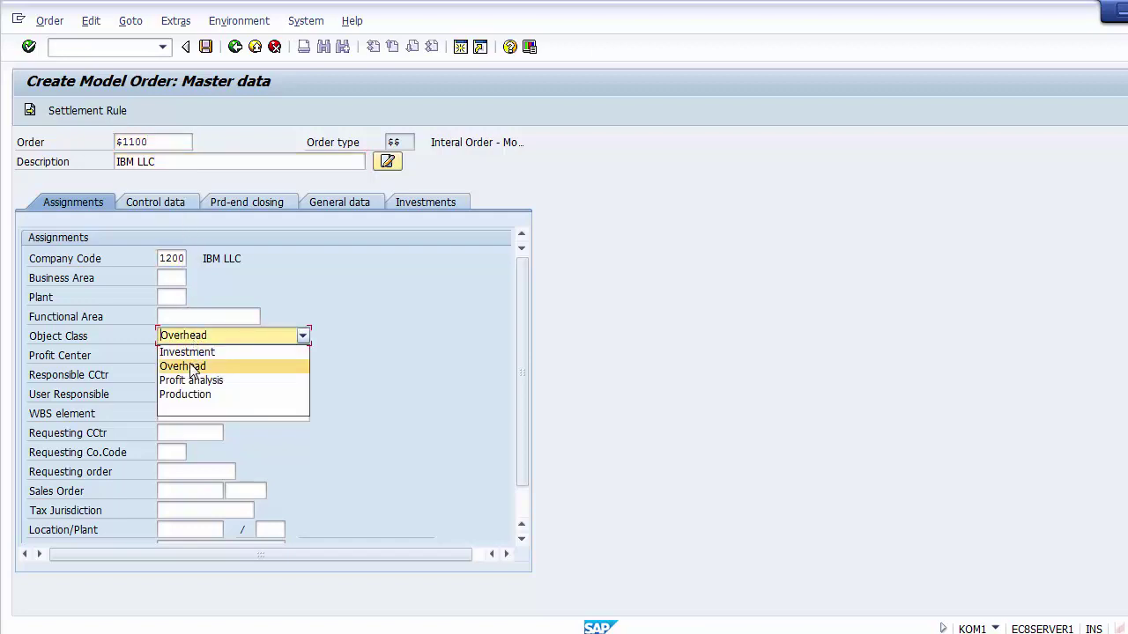
left_click(192, 367)
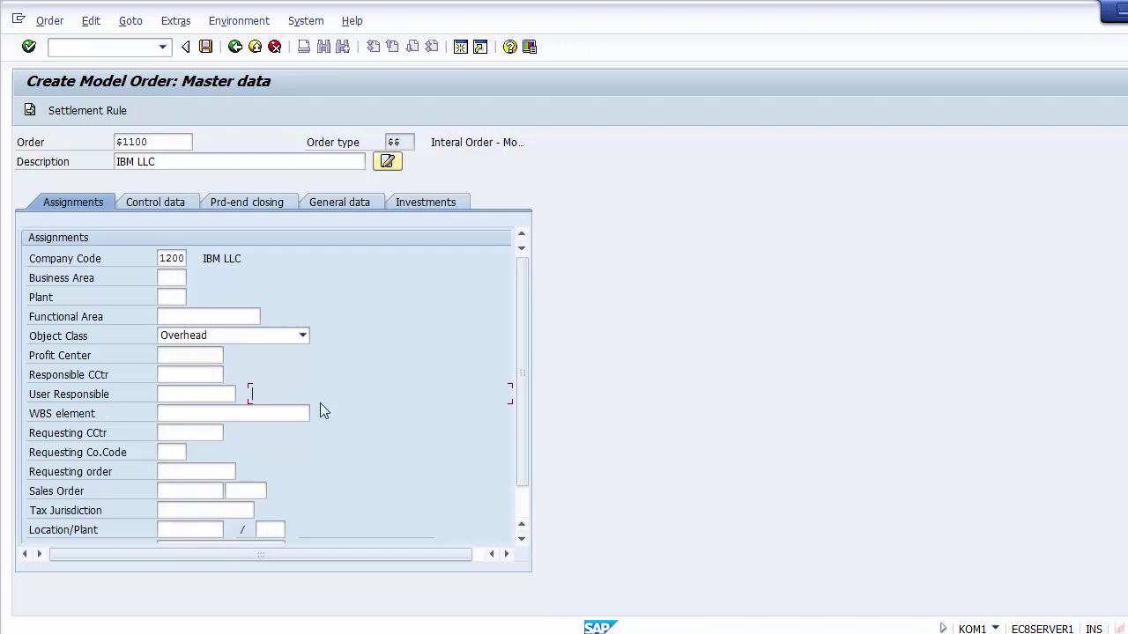
Set the model order's currency to USD in the control data and save it to the FICO Configurations customizing request
left_click(150, 203)
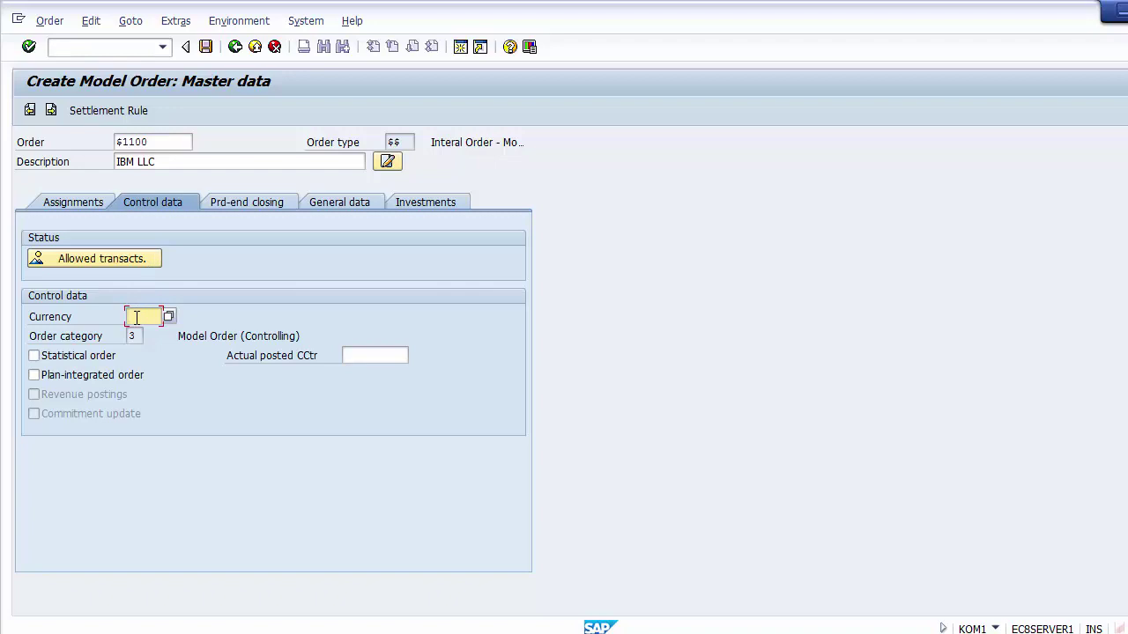
type("USD")
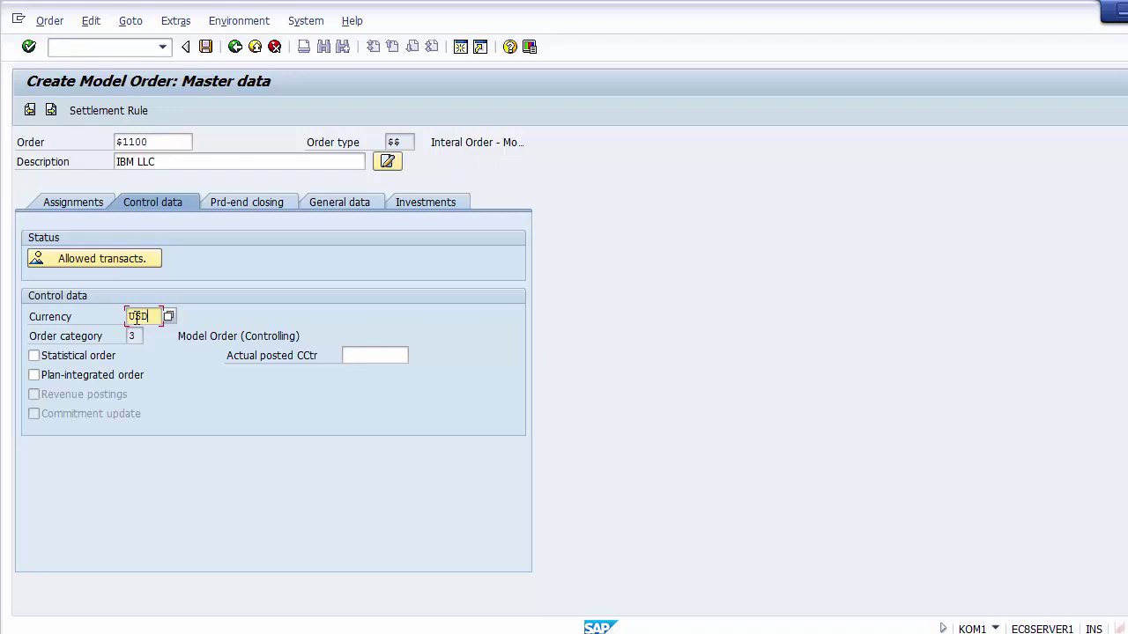
left_click(205, 47)
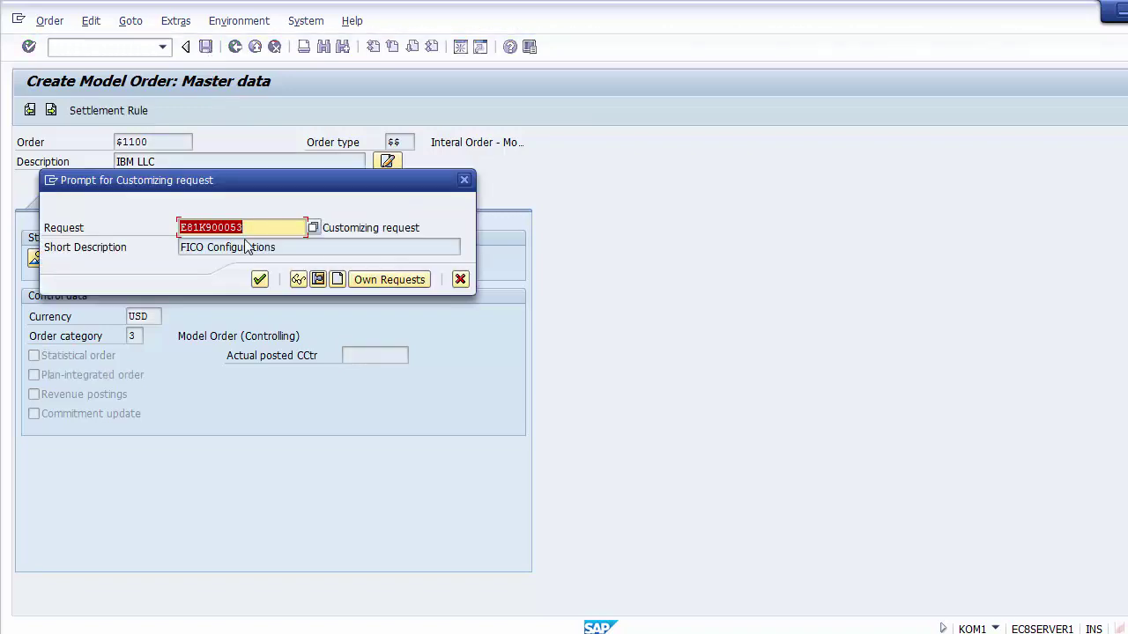
left_click(261, 283)
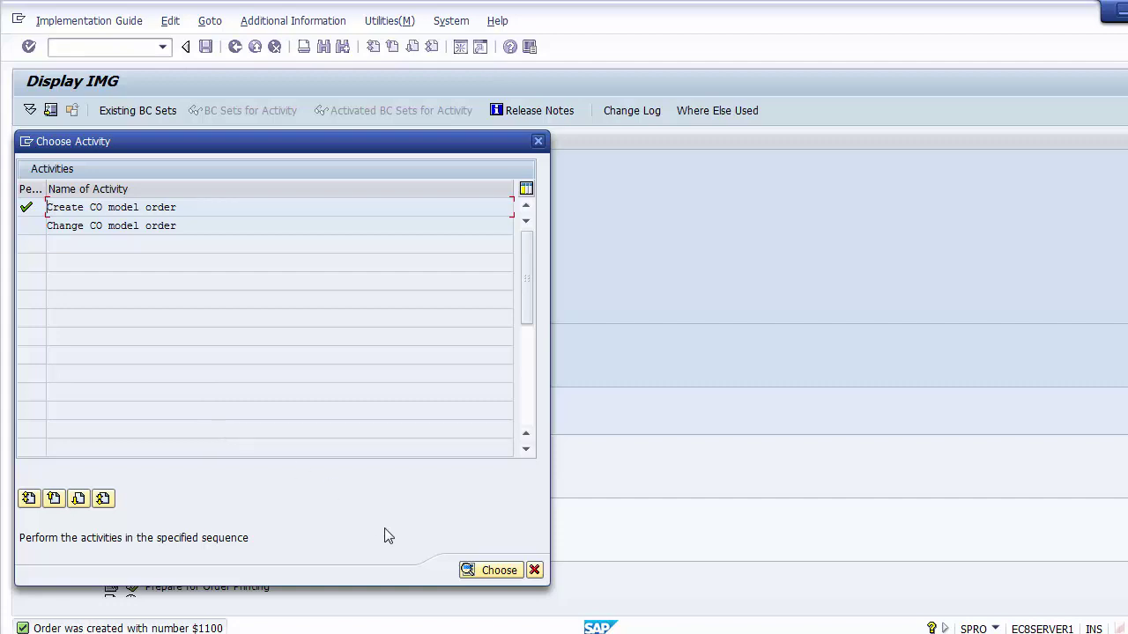
left_click(534, 571)
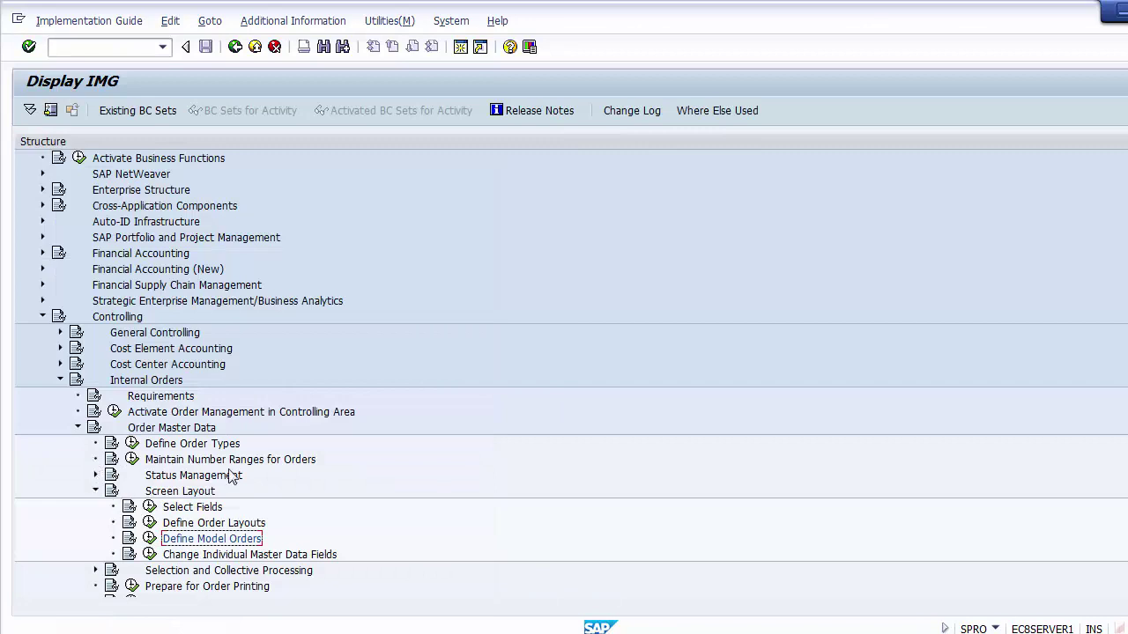
Start the Define Order Types activity under Internal Orders, Order Master Data
left_click(170, 448)
left_click(146, 384)
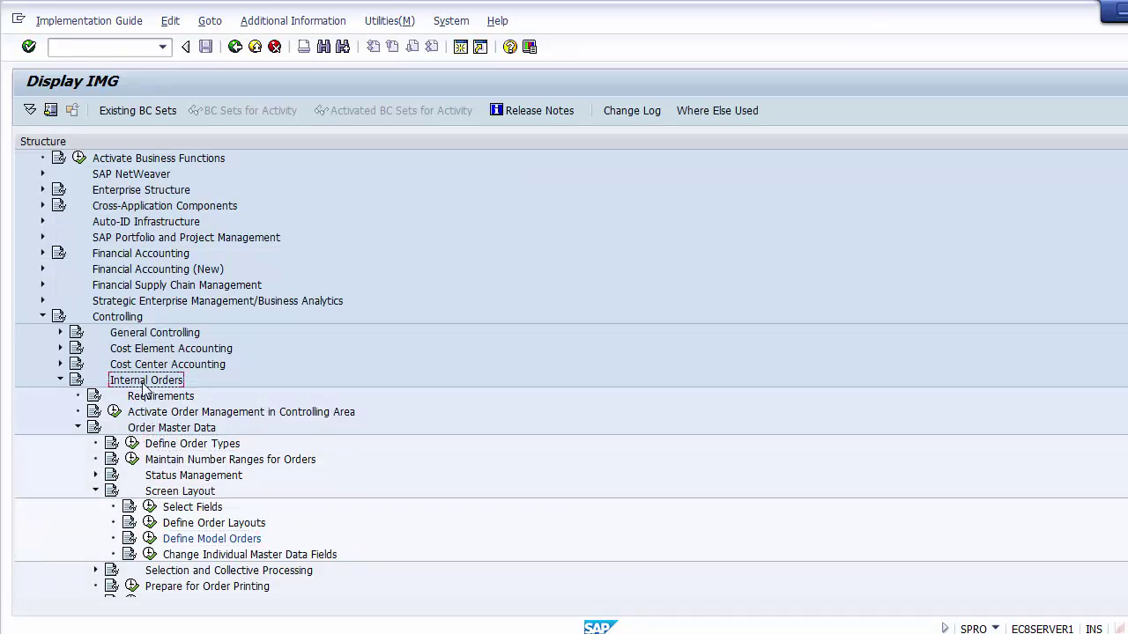
left_click(161, 432)
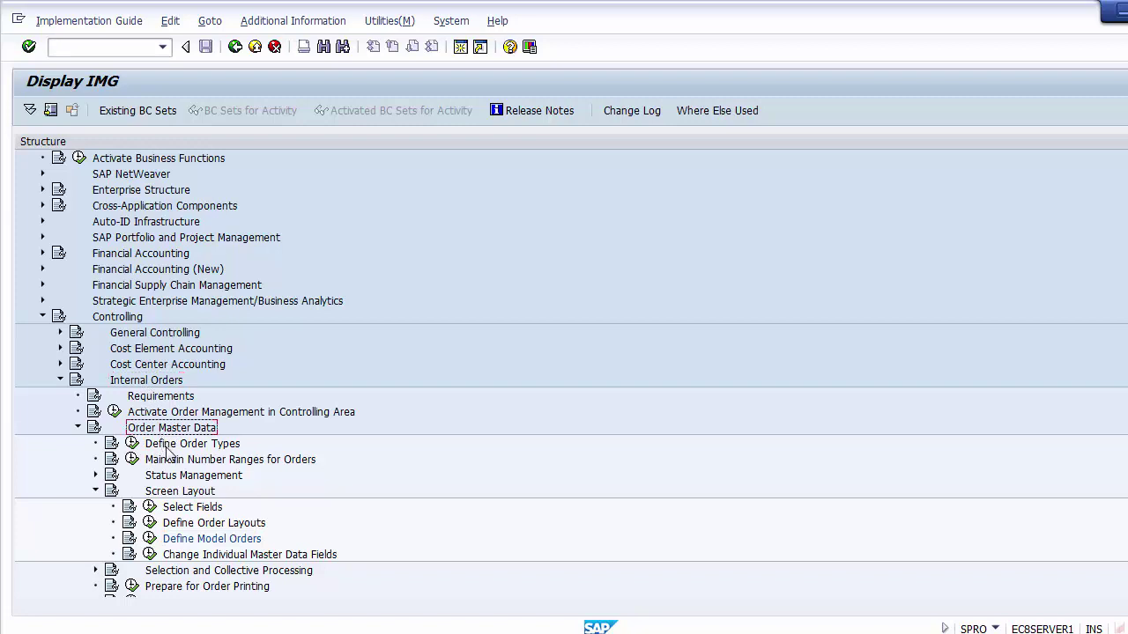
left_click(164, 446)
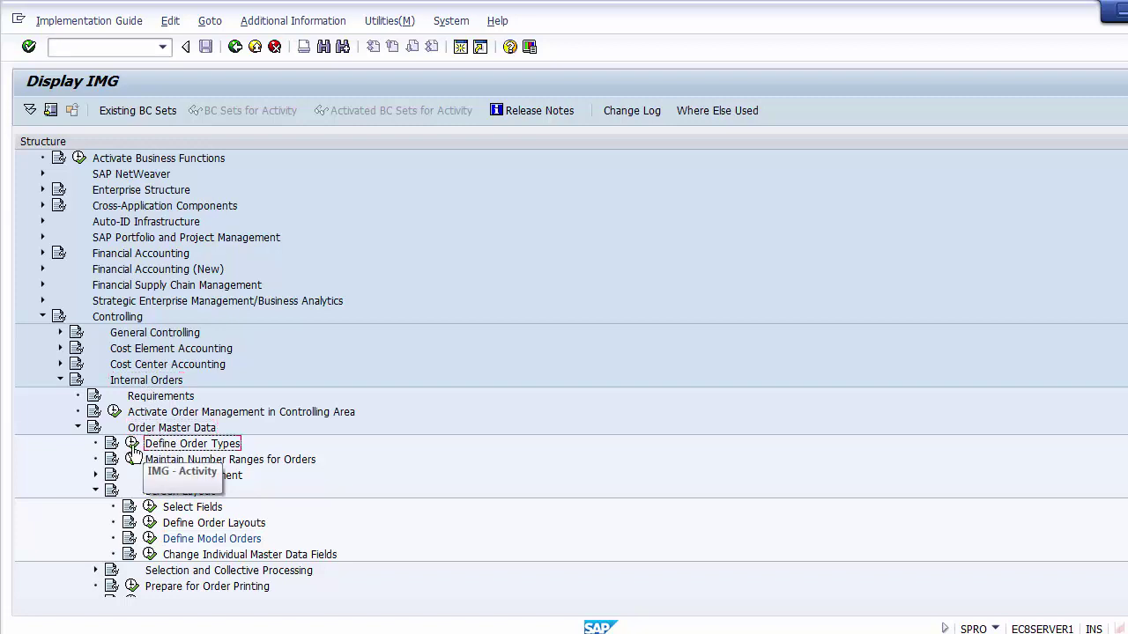
left_click(132, 448)
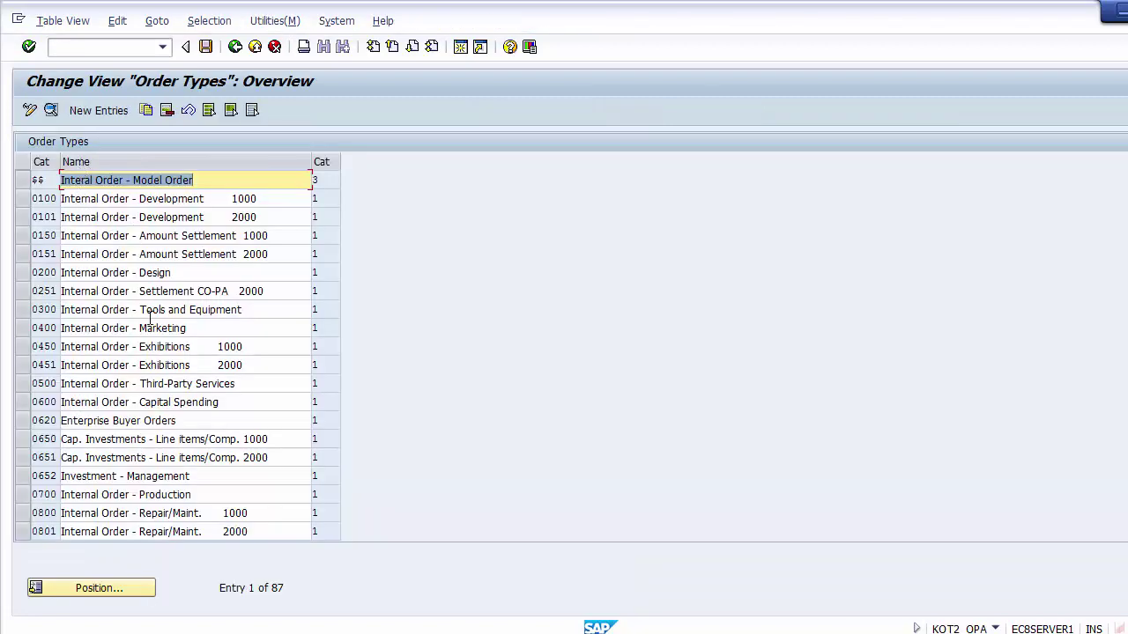
Find order type 1100 in the order types list and open its details
left_click(92, 585)
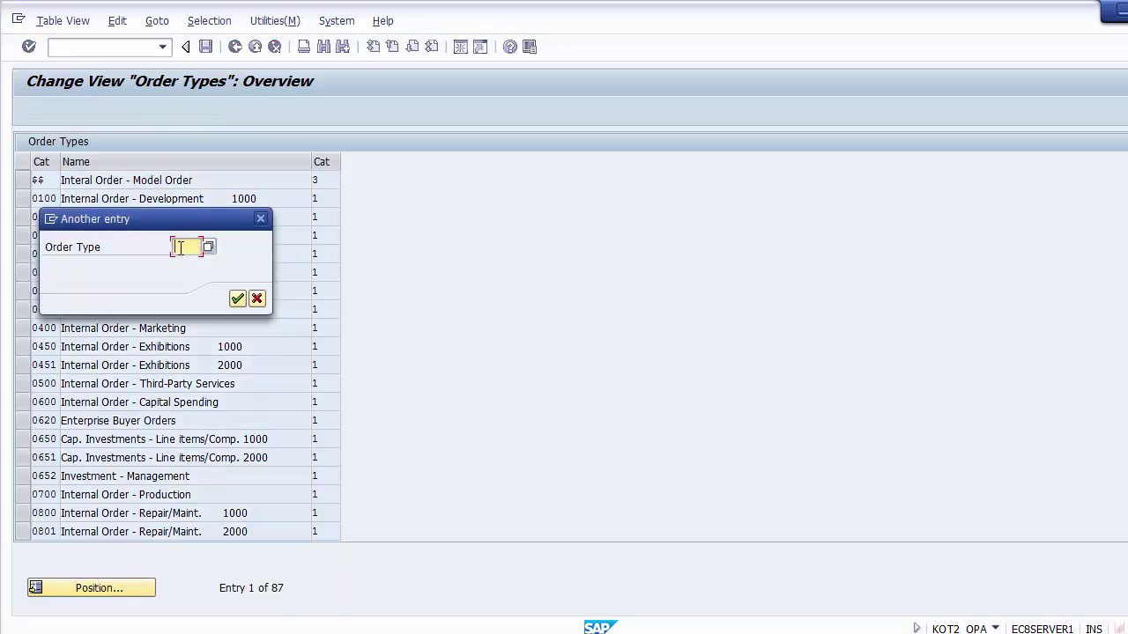
type("1100")
key("Return")
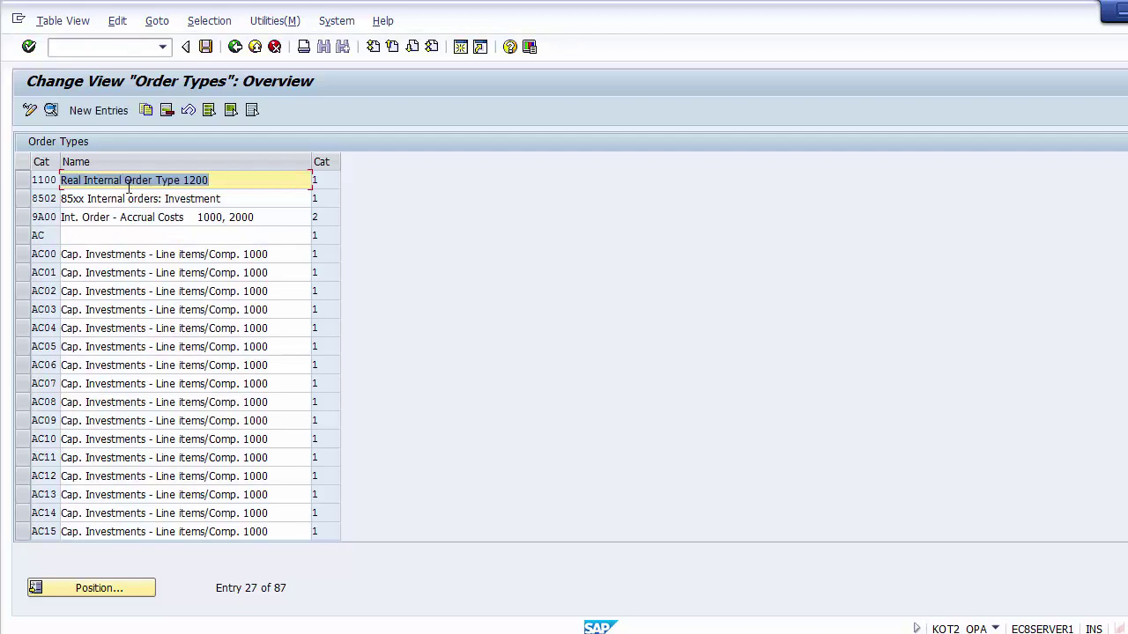
left_click(44, 179)
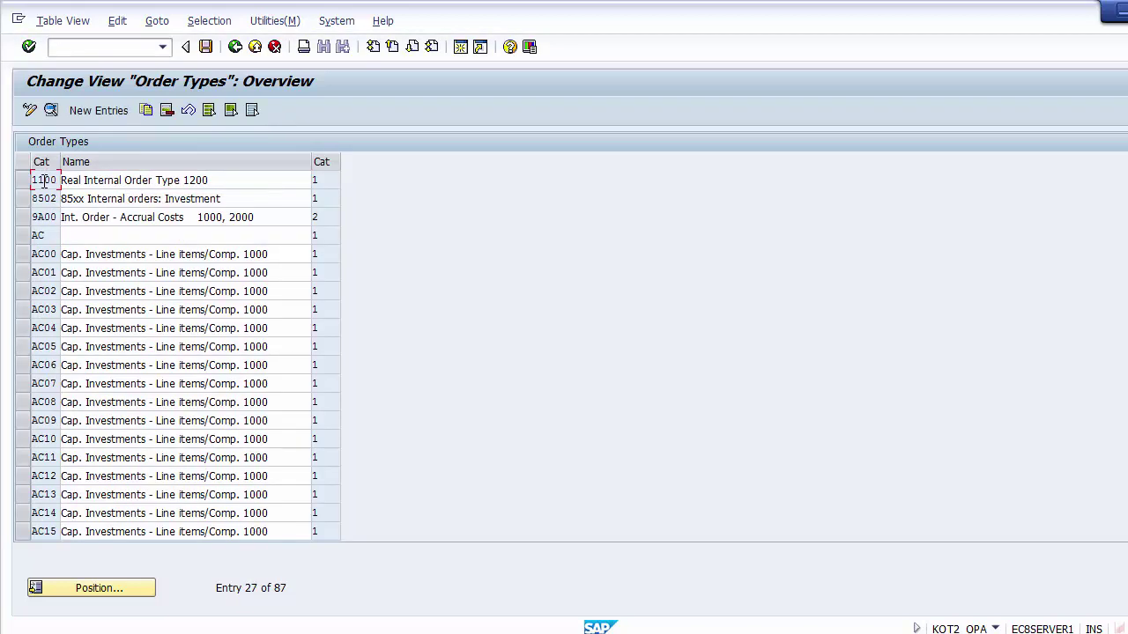
double_click(44, 181)
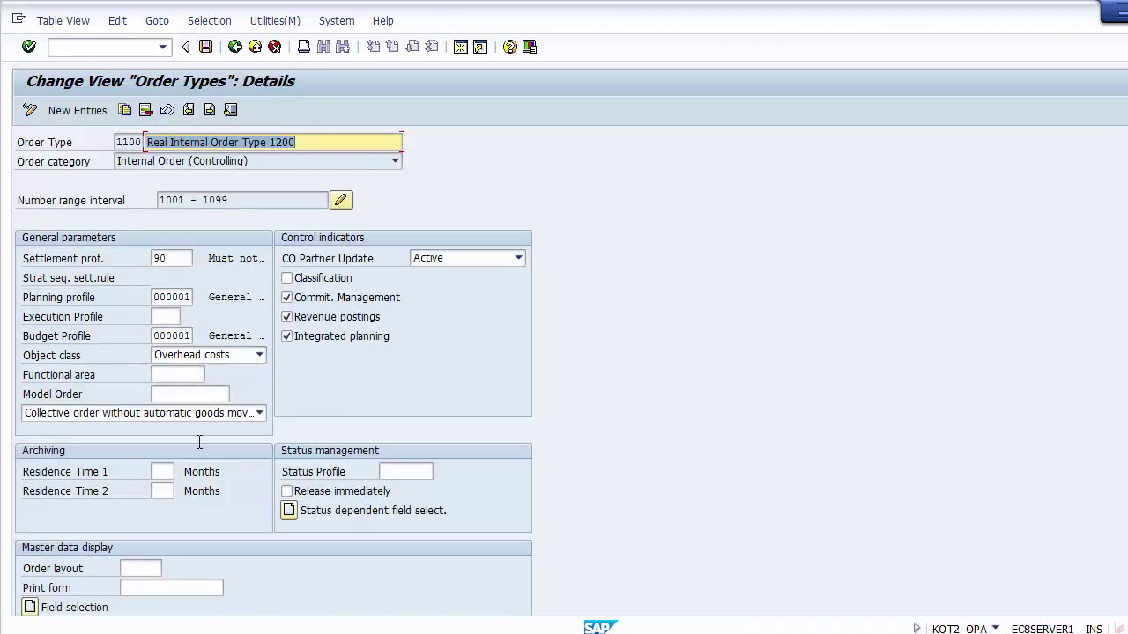
Assign model order $1100 of controlling area Z100 to order type 1100 and save it to the FICO Configurations customizing request
left_click(172, 394)
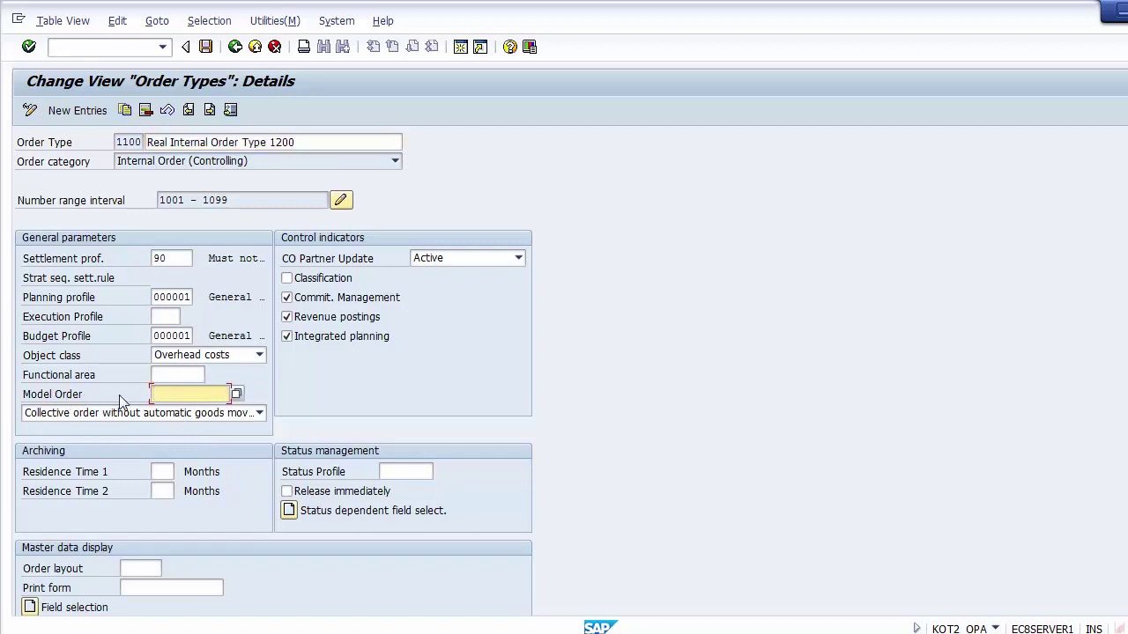
left_click(236, 394)
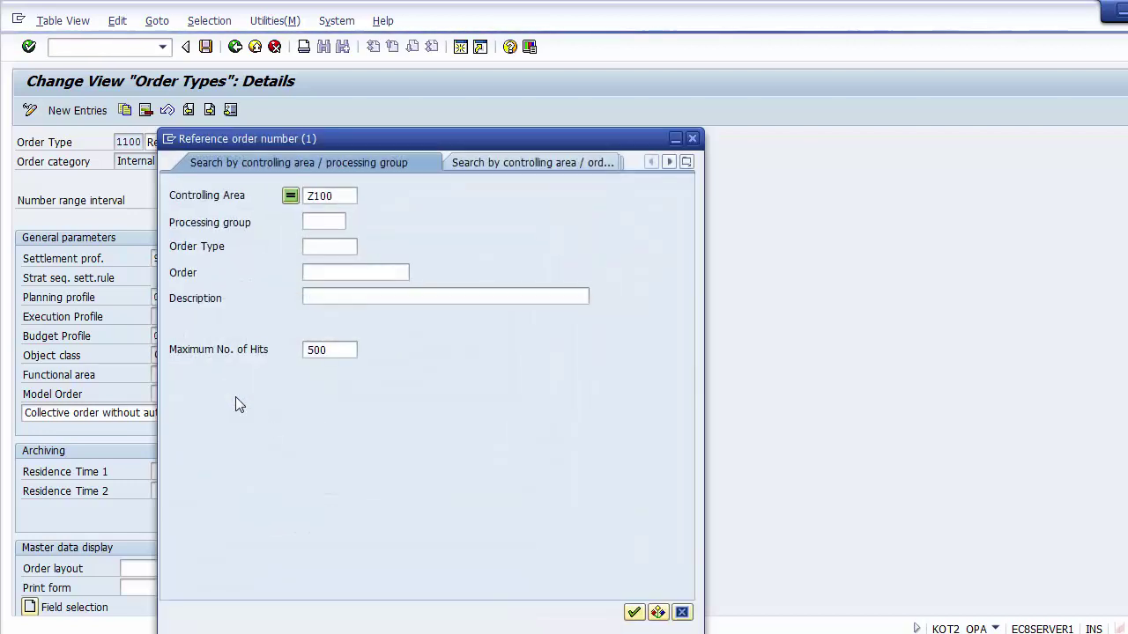
left_click(633, 613)
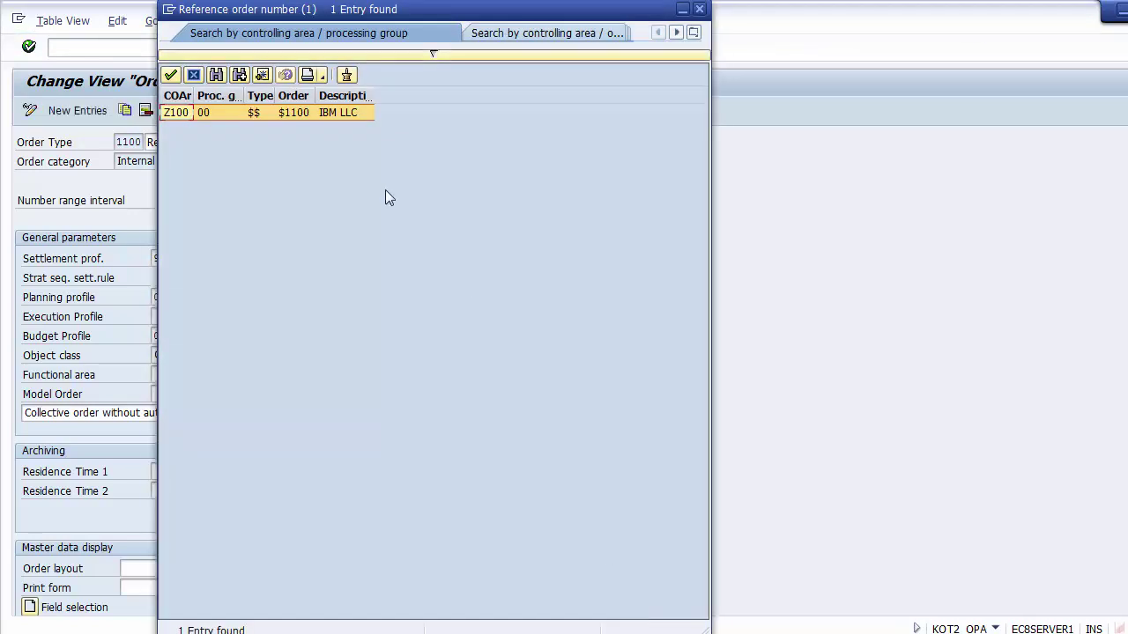
left_click(336, 122)
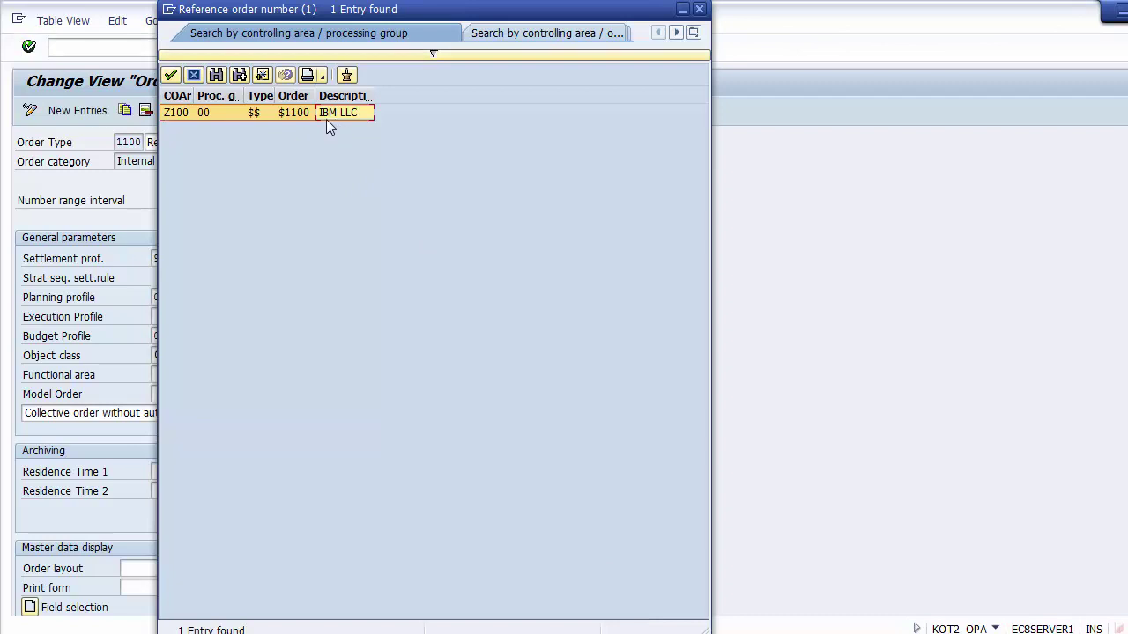
double_click(285, 115)
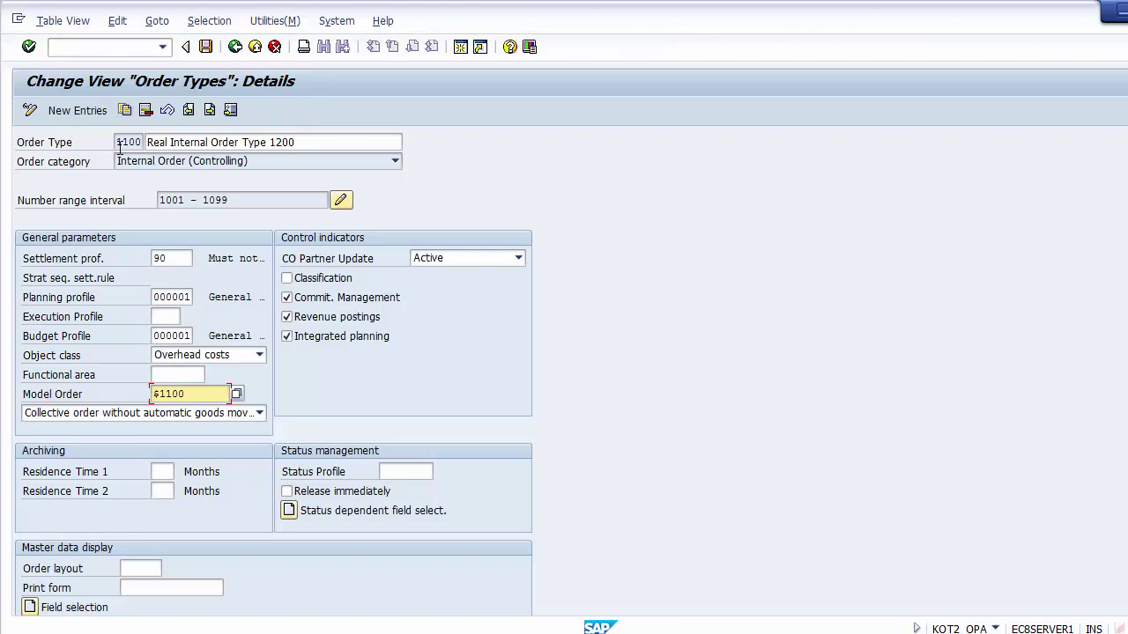
left_click(203, 46)
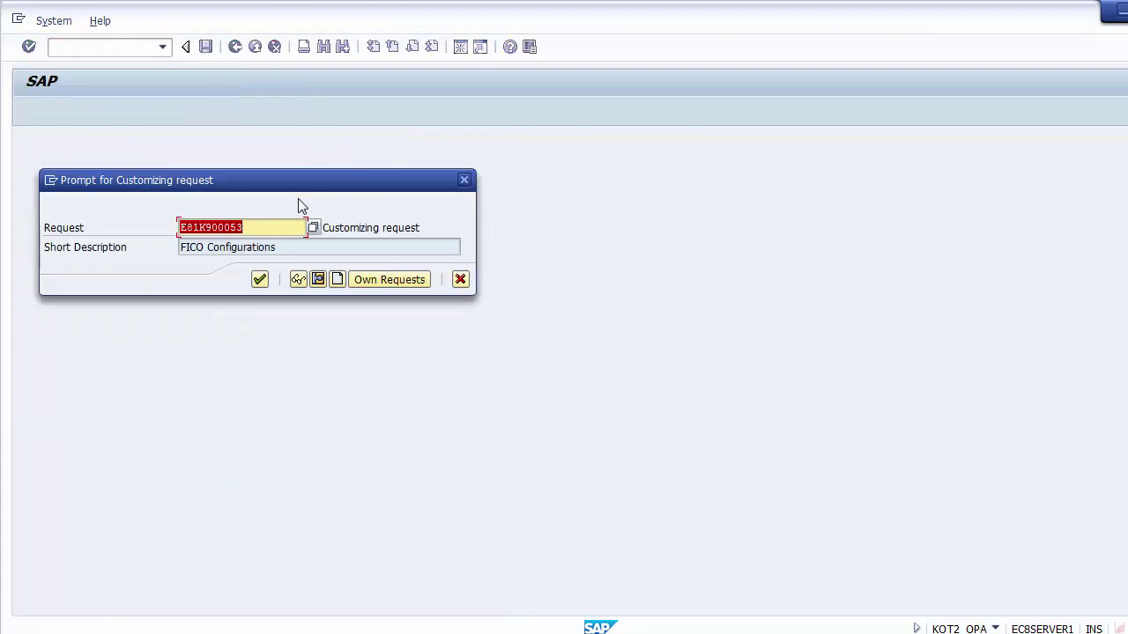
left_click(260, 279)
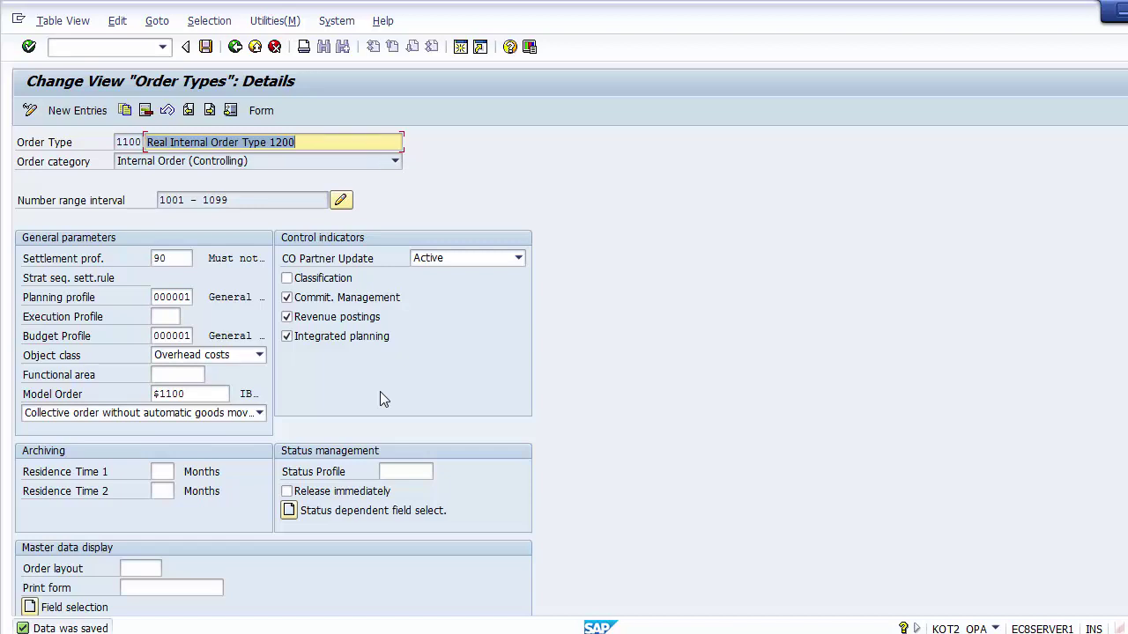
Switch to PowerPoint and show the Creation of Internal Order Groups slide
key("alt+Tab")
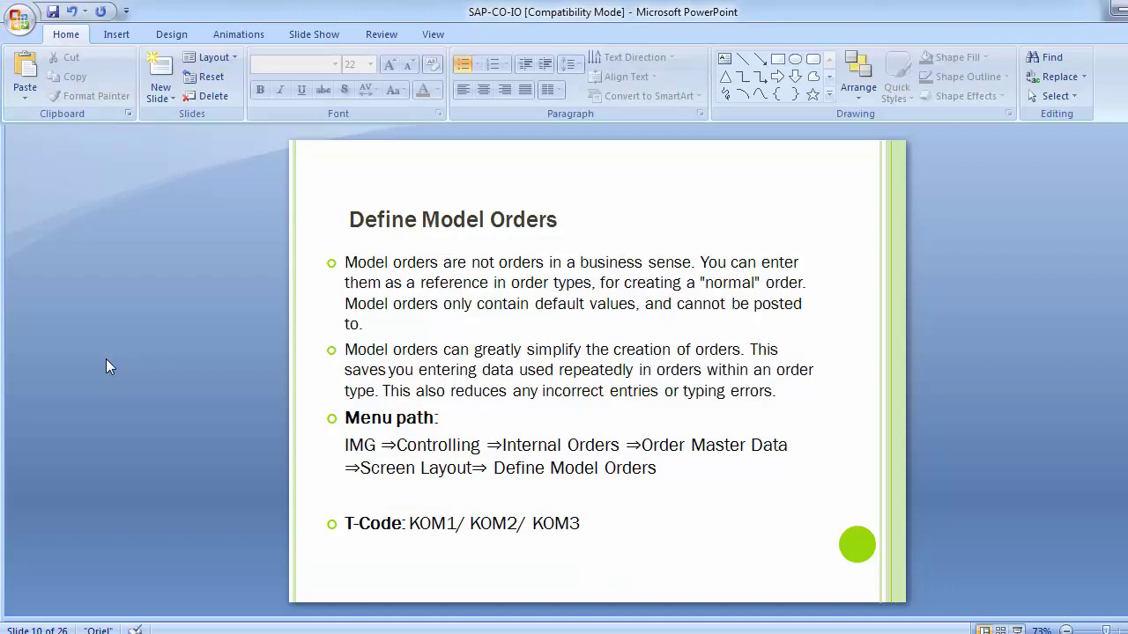
key("Page_Down")
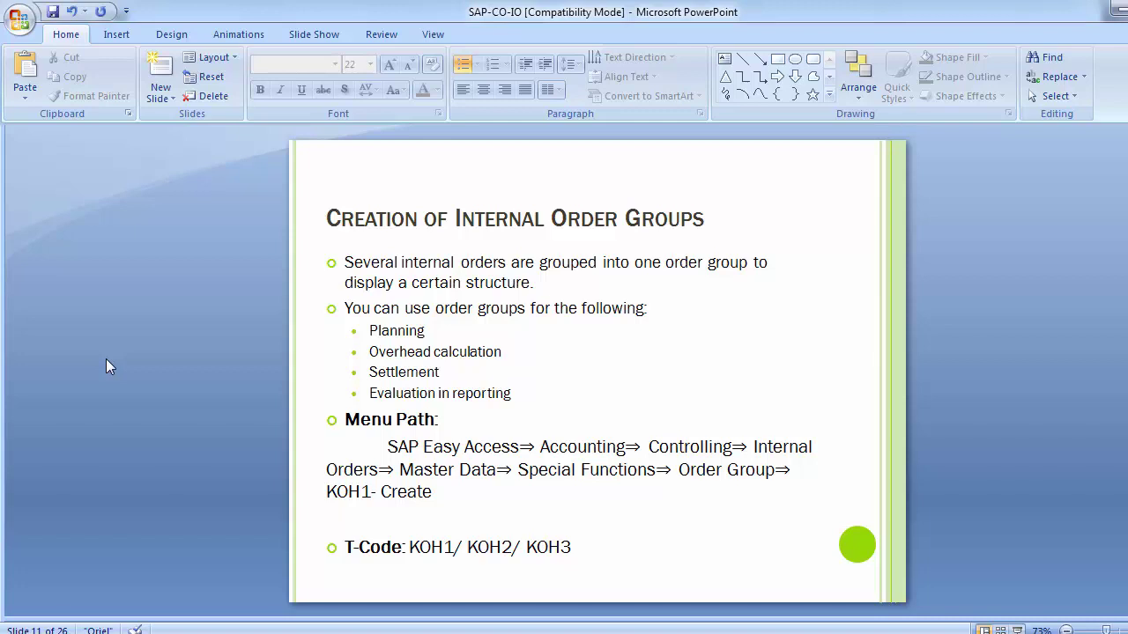
left_click(436, 493)
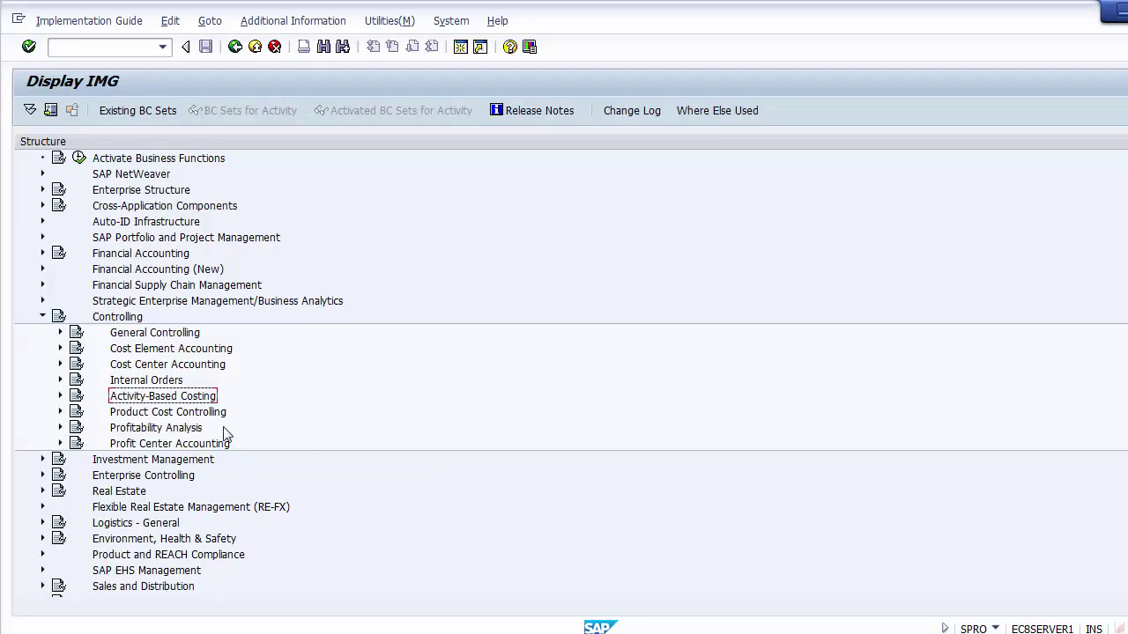
Expand the Internal Orders node under Controlling in the Implementation Guide and locate Order Master Data
left_click(134, 382)
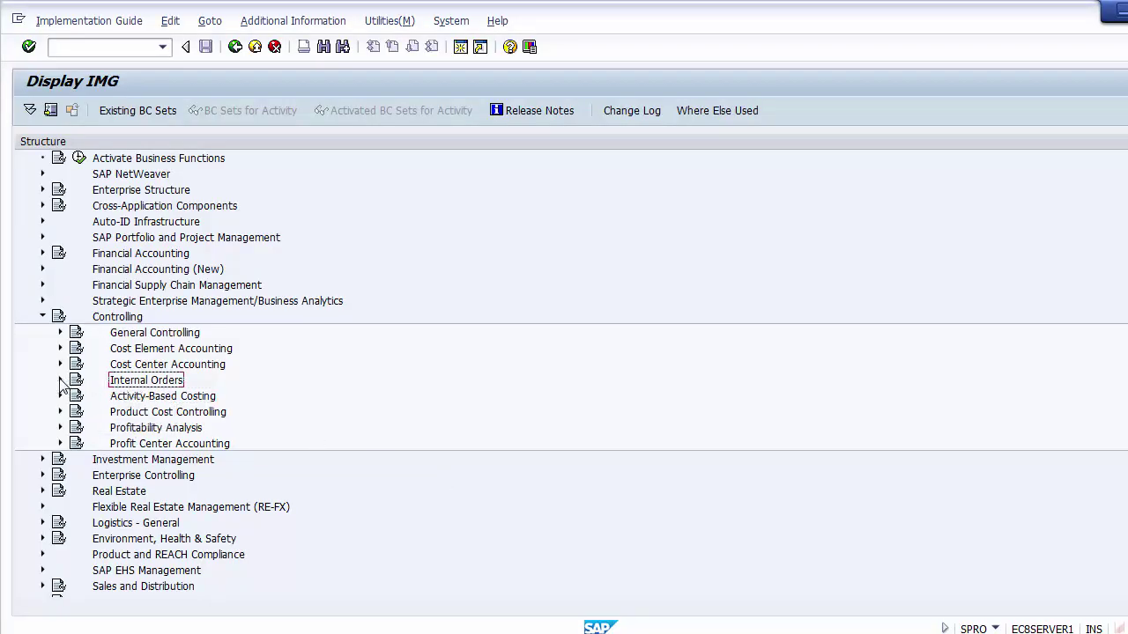
left_click(60, 379)
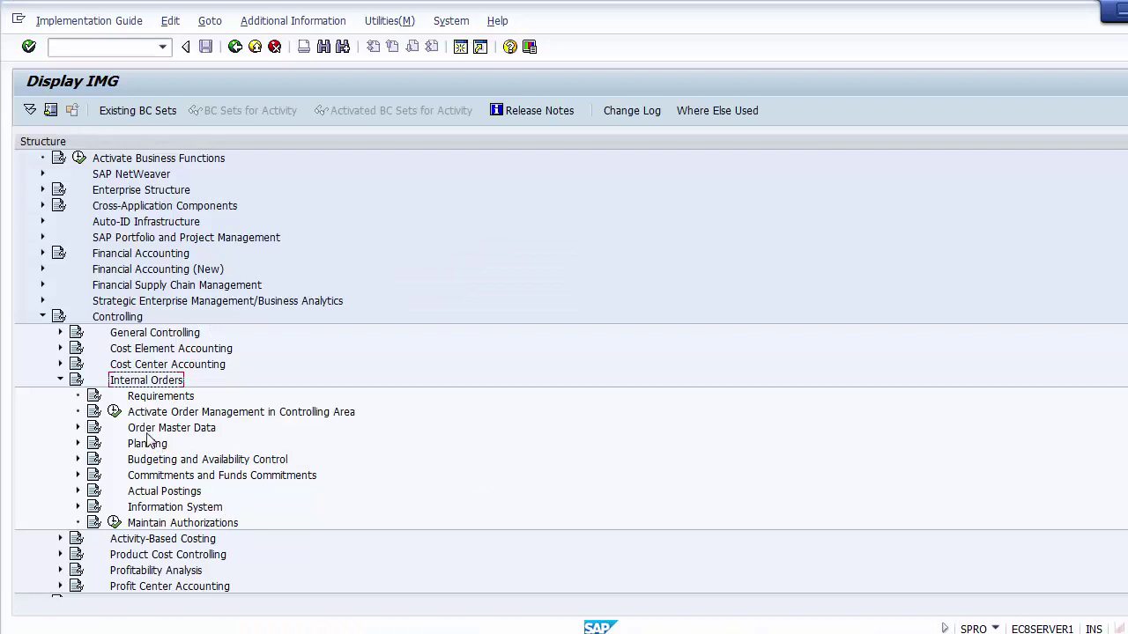
left_click(147, 432)
left_click(79, 428)
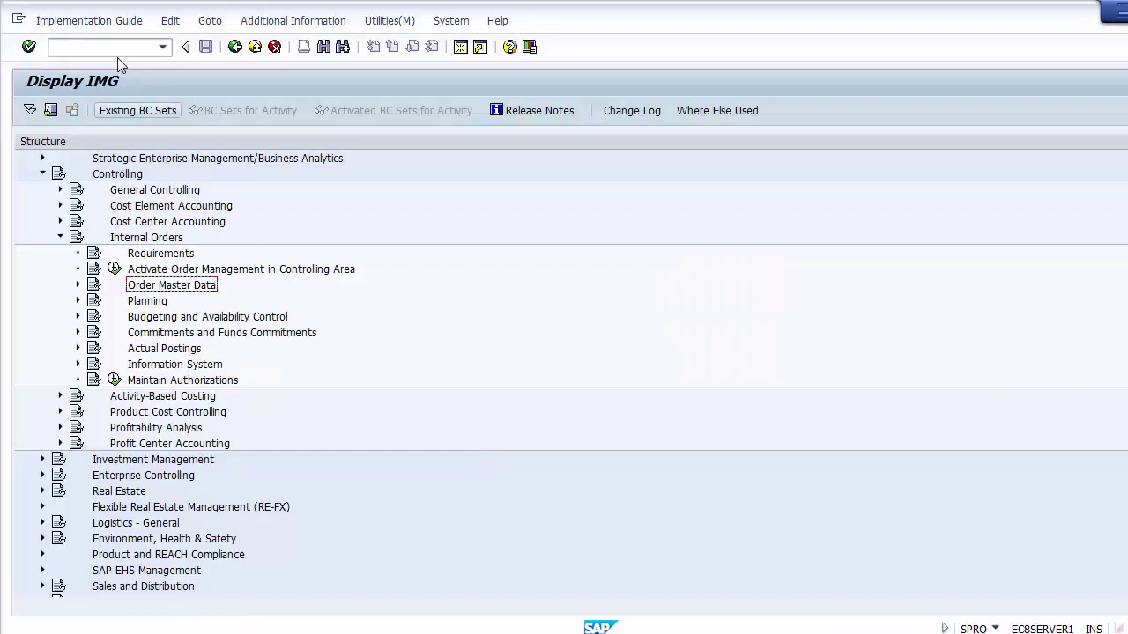
Open a new SAP Easy Access session and expand Accounting, Controlling, Internal Orders down to Master Data
left_click(113, 47)
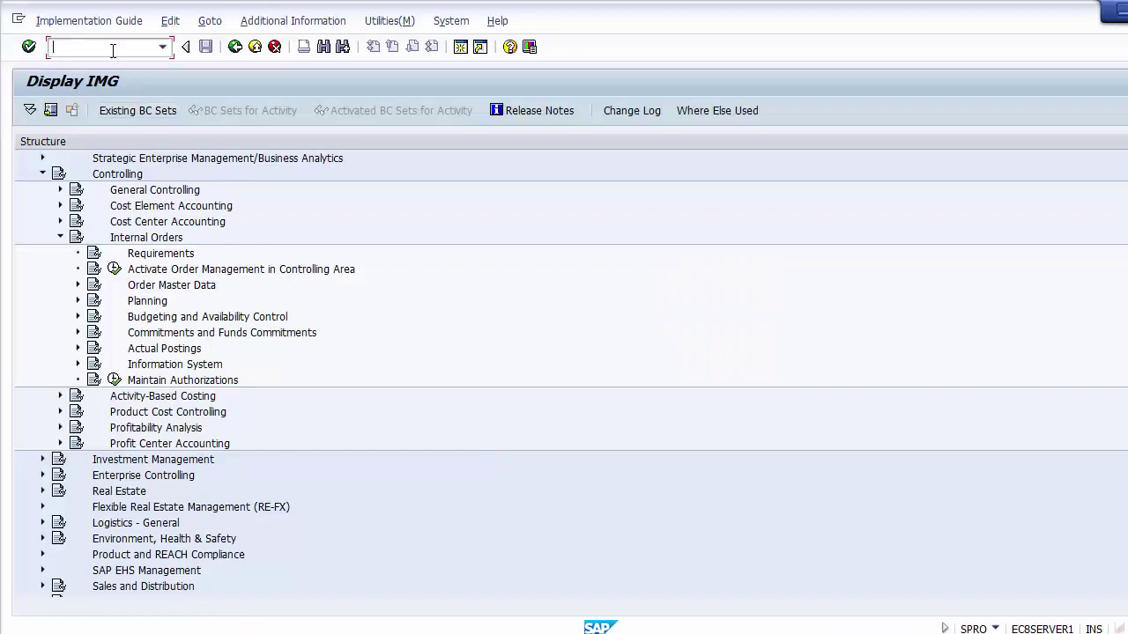
left_click(459, 47)
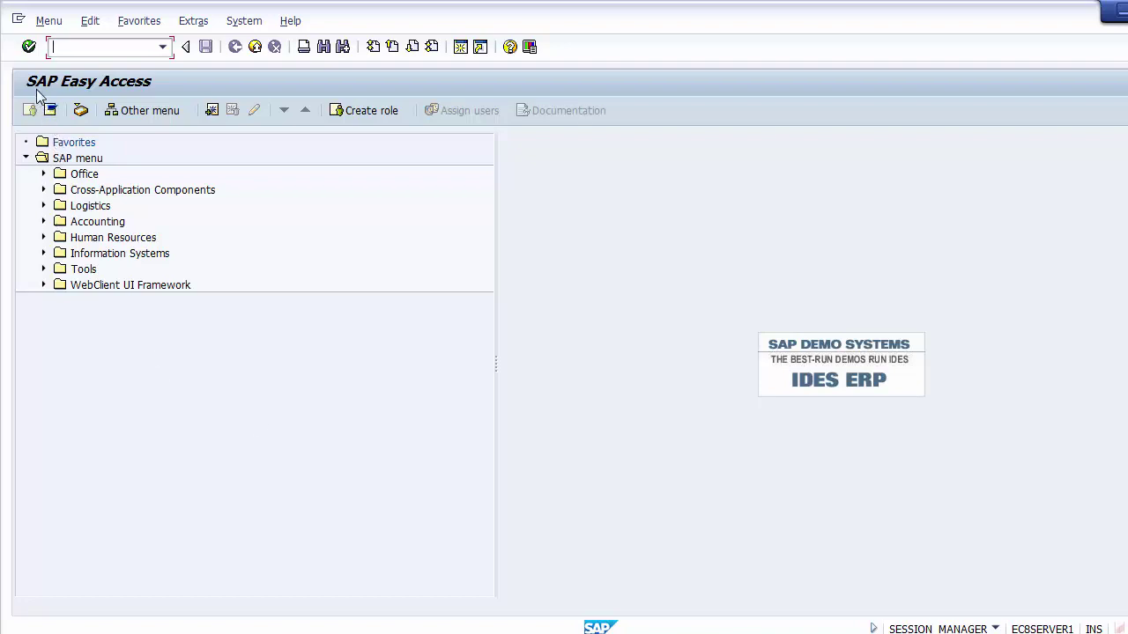
left_click(44, 221)
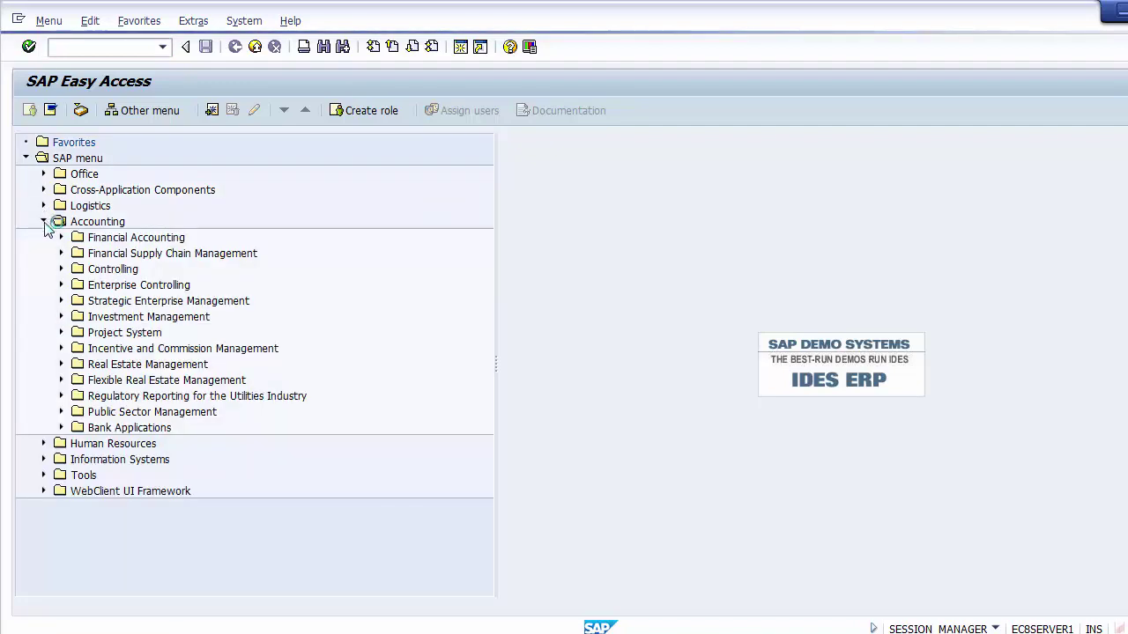
left_click(60, 269)
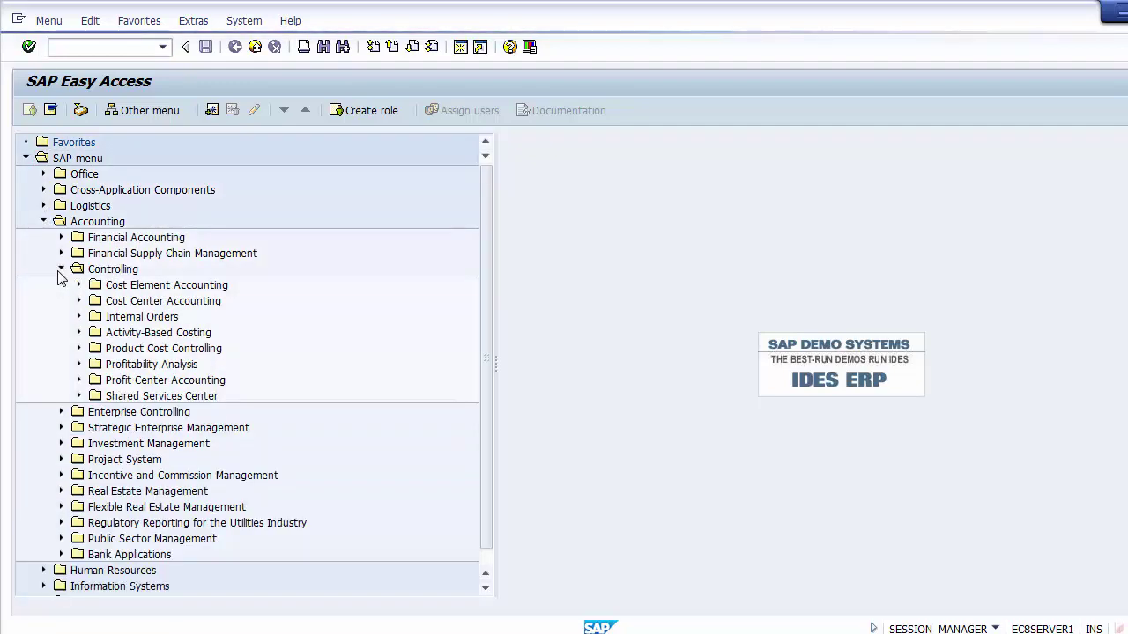
left_click(78, 317)
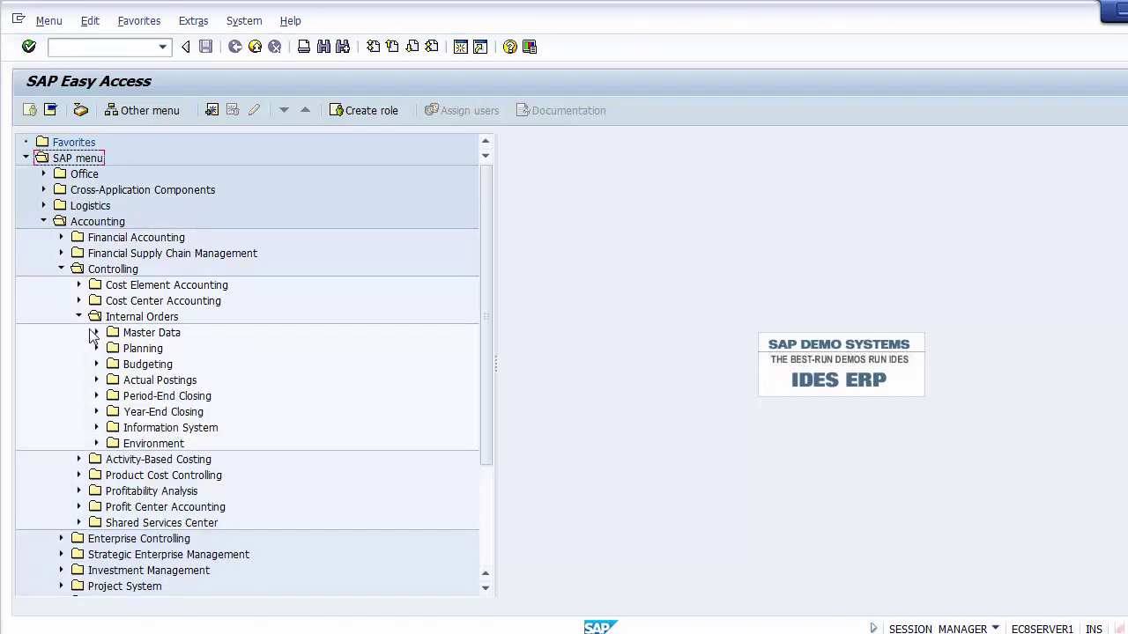
left_click(96, 333)
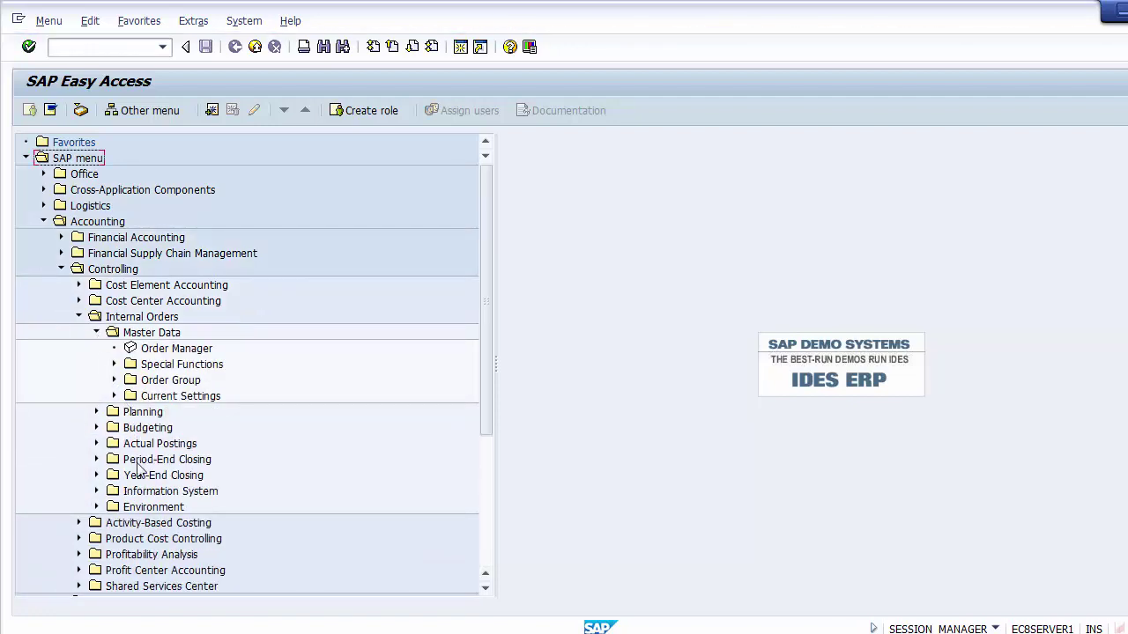
Look inside the Special Functions folder under Master Data, collapse it again and expand the Order Group folder
left_click(161, 382)
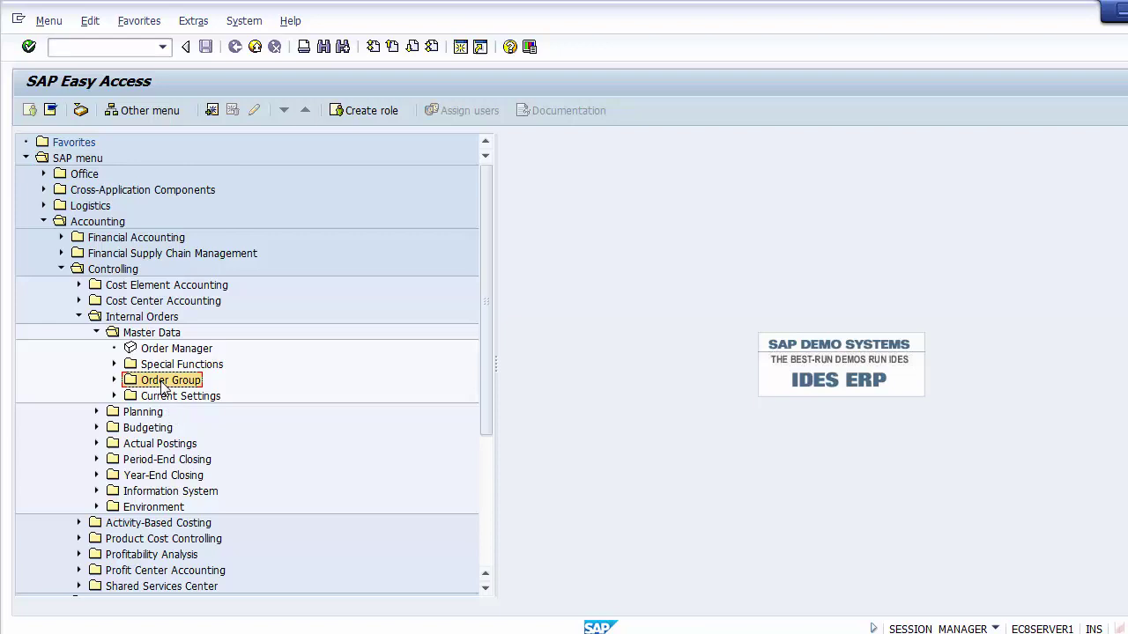
left_click(114, 364)
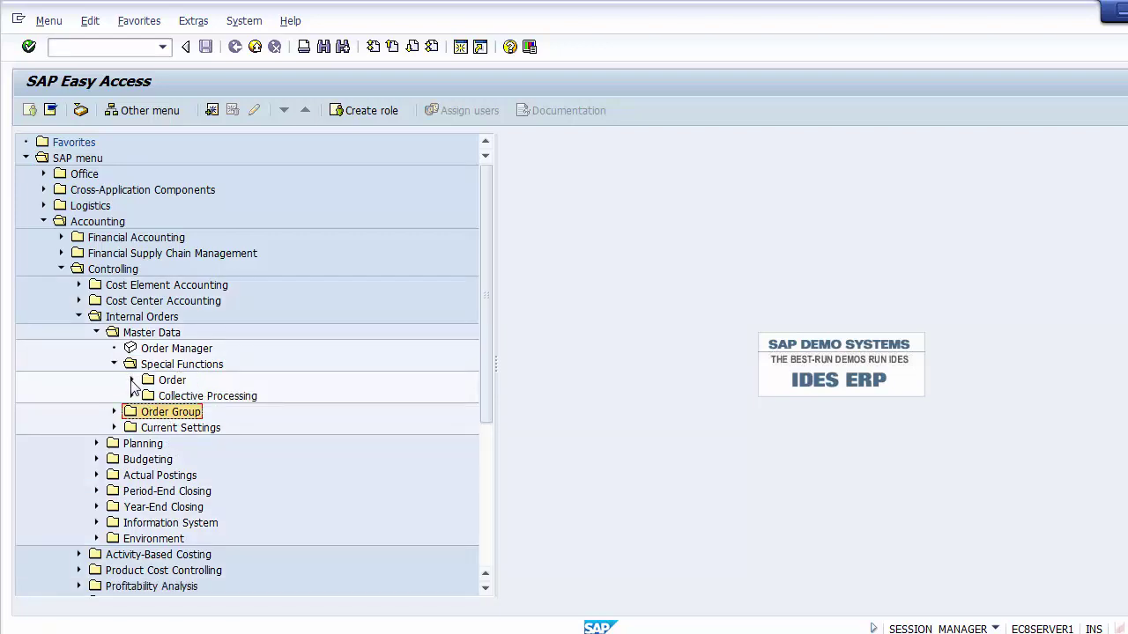
left_click(132, 381)
left_click(132, 381)
left_click(114, 364)
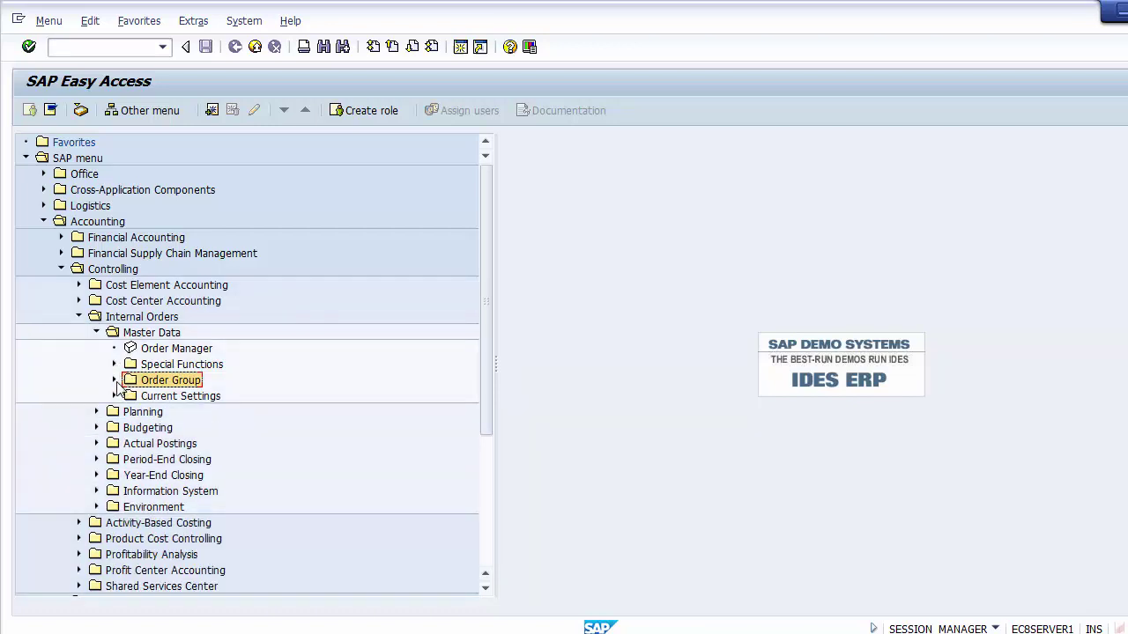
left_click(143, 335)
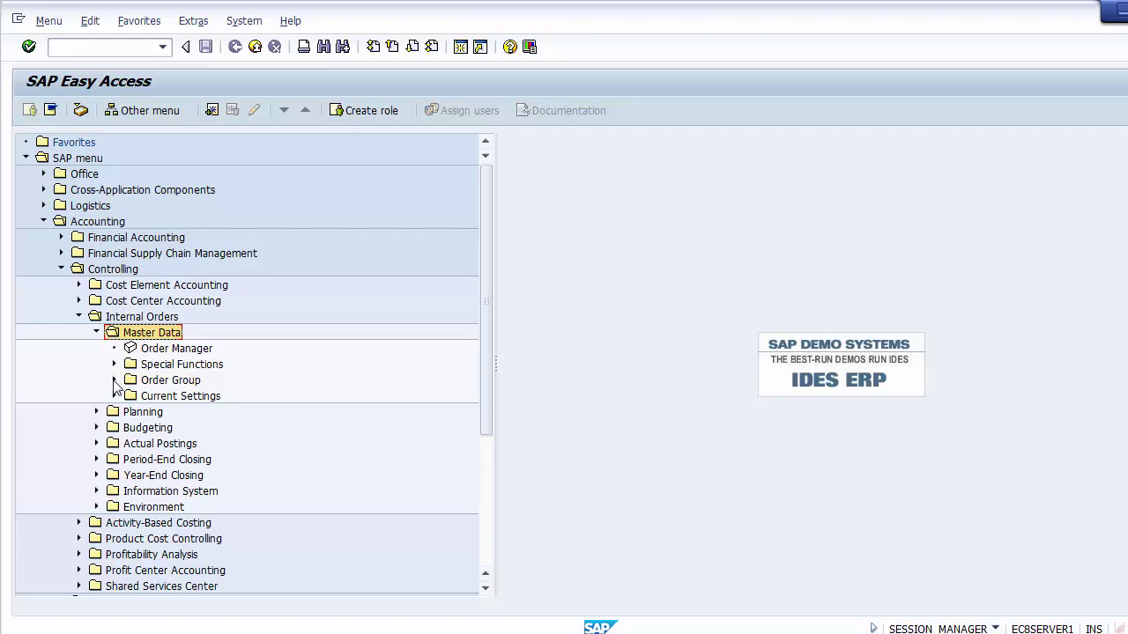
left_click(114, 380)
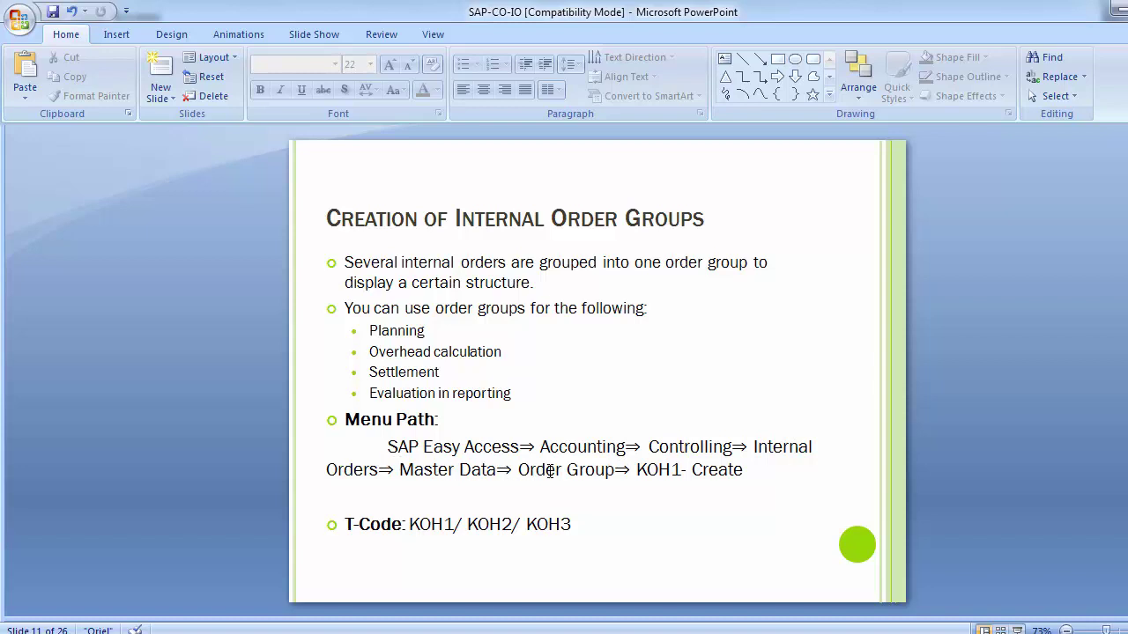
Delete "KOH1-" before Create in the menu path on the PowerPoint slide about internal order groups
left_click(680, 470)
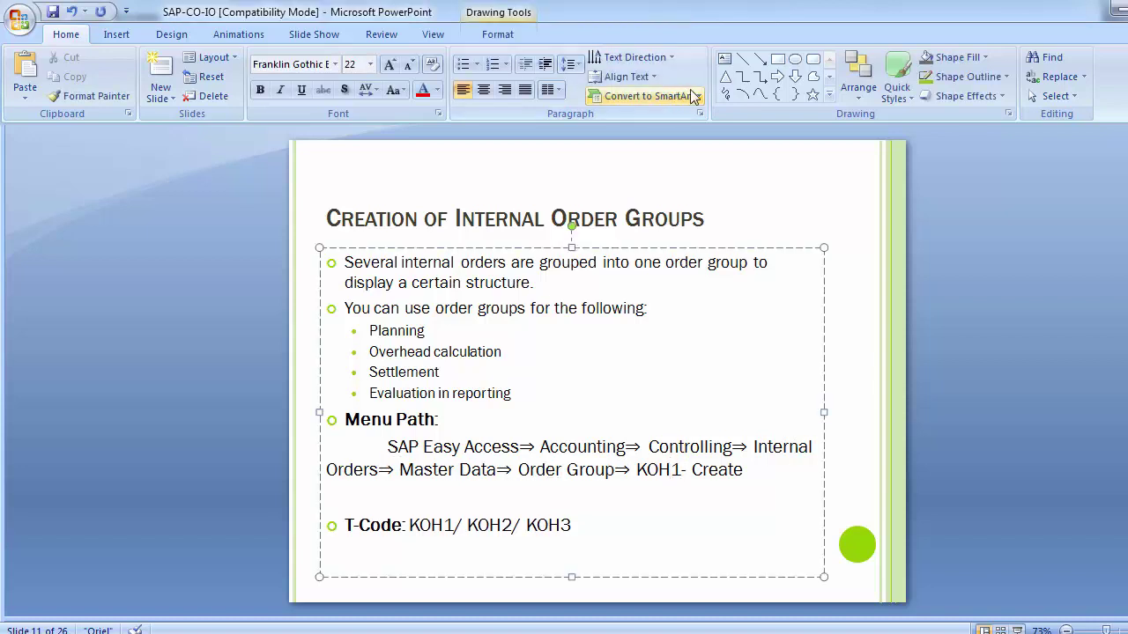
left_click(692, 469)
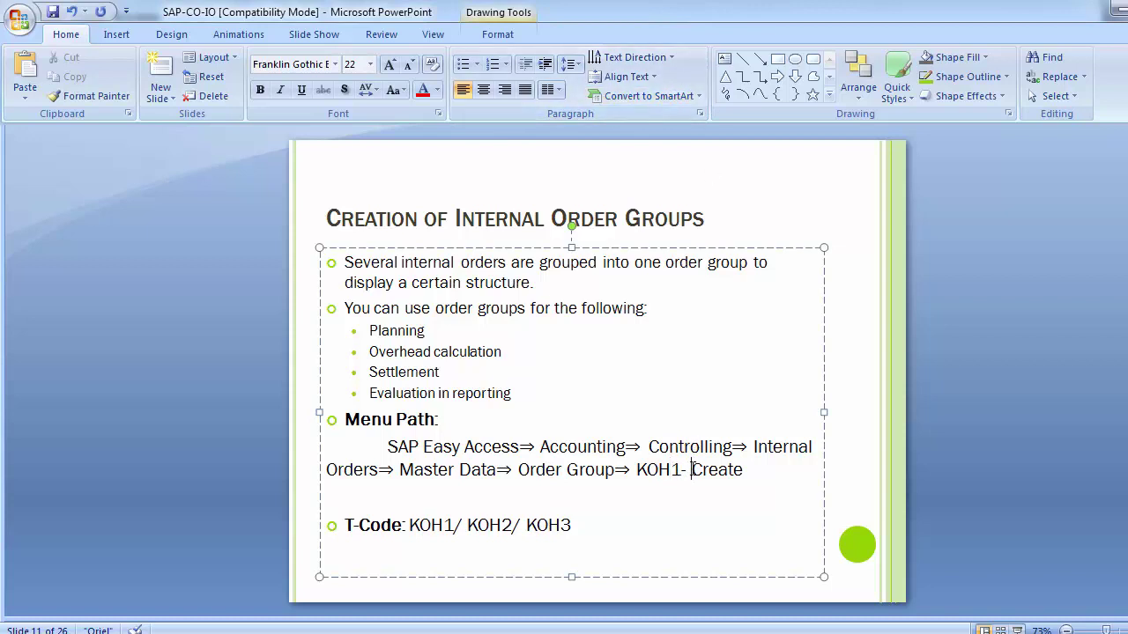
key("BackSpace")
key("BackSpace")
key("BackSpace")
key("BackSpace")
key("BackSpace")
key("BackSpace")
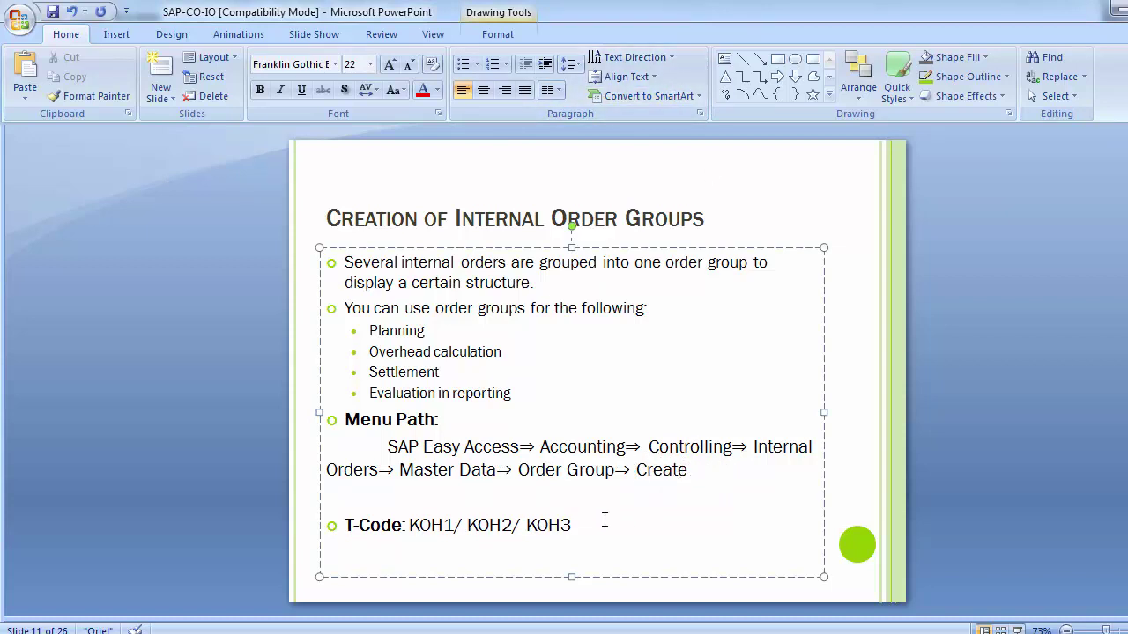
Switch back to SAP Easy Access and start the Create transaction under Order Group
left_click(150, 451)
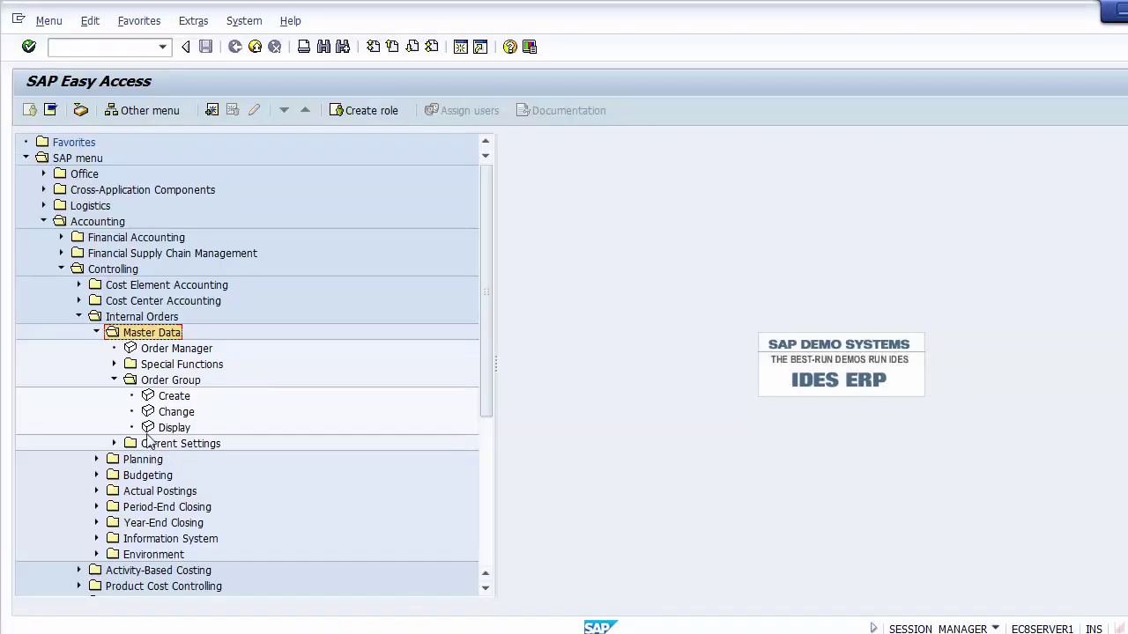
left_click(165, 382)
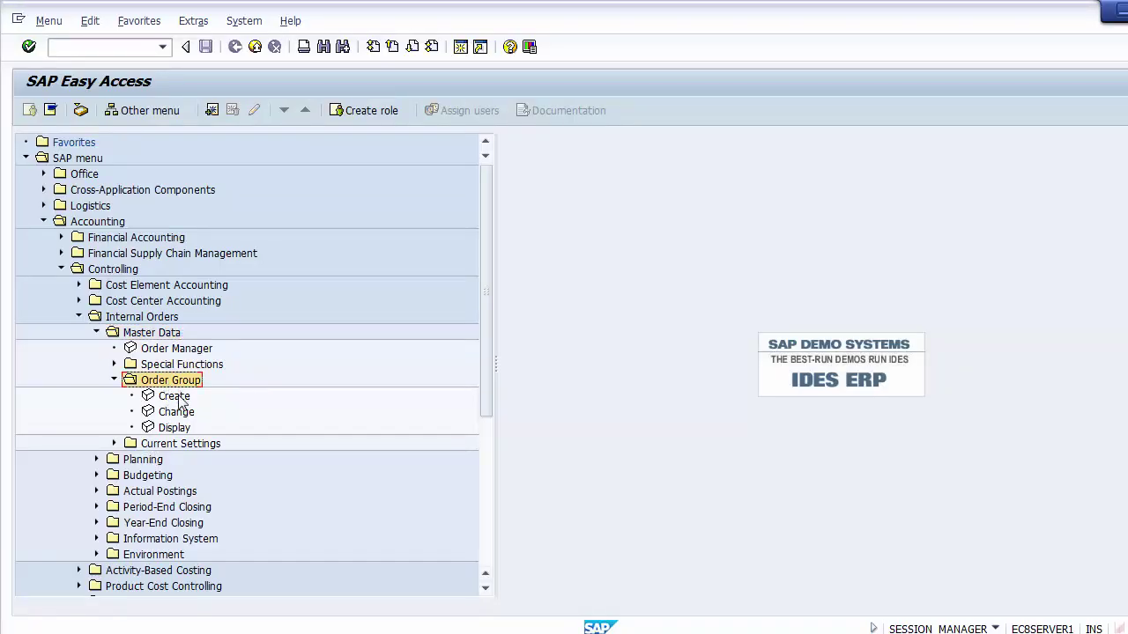
left_click(176, 396)
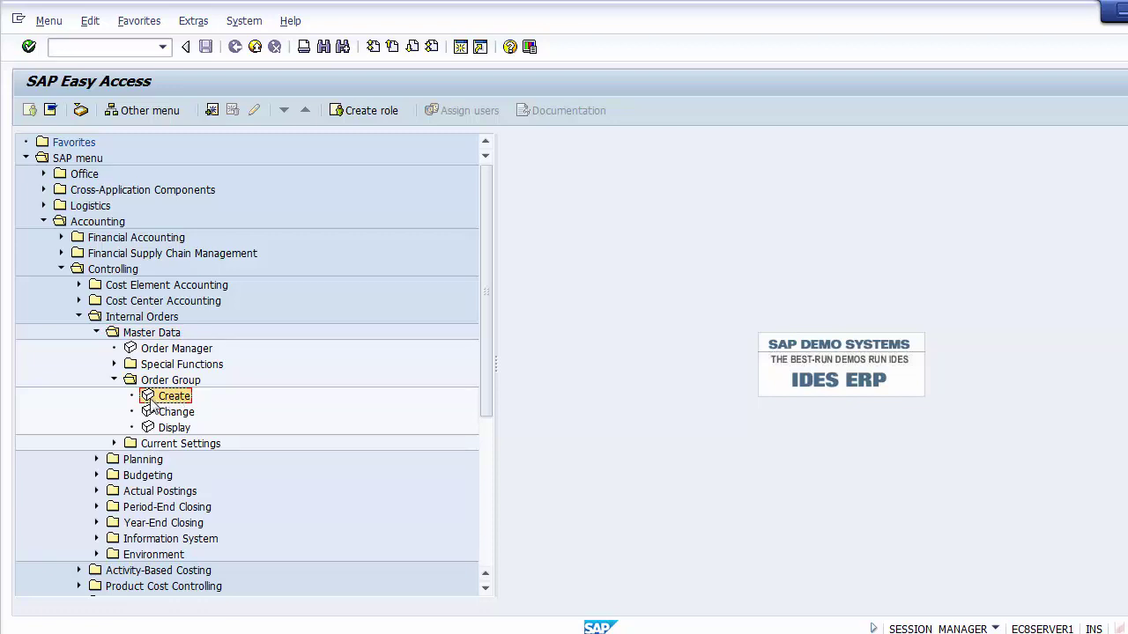
double_click(151, 402)
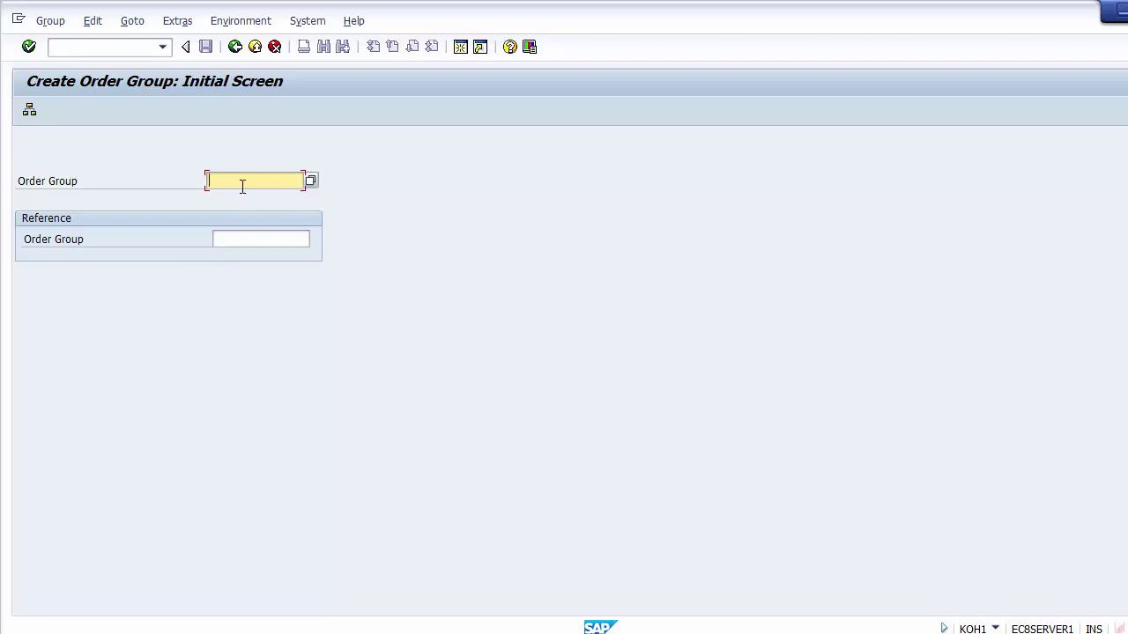
Enter 12001100 as the new order group and open its structure
type("120")
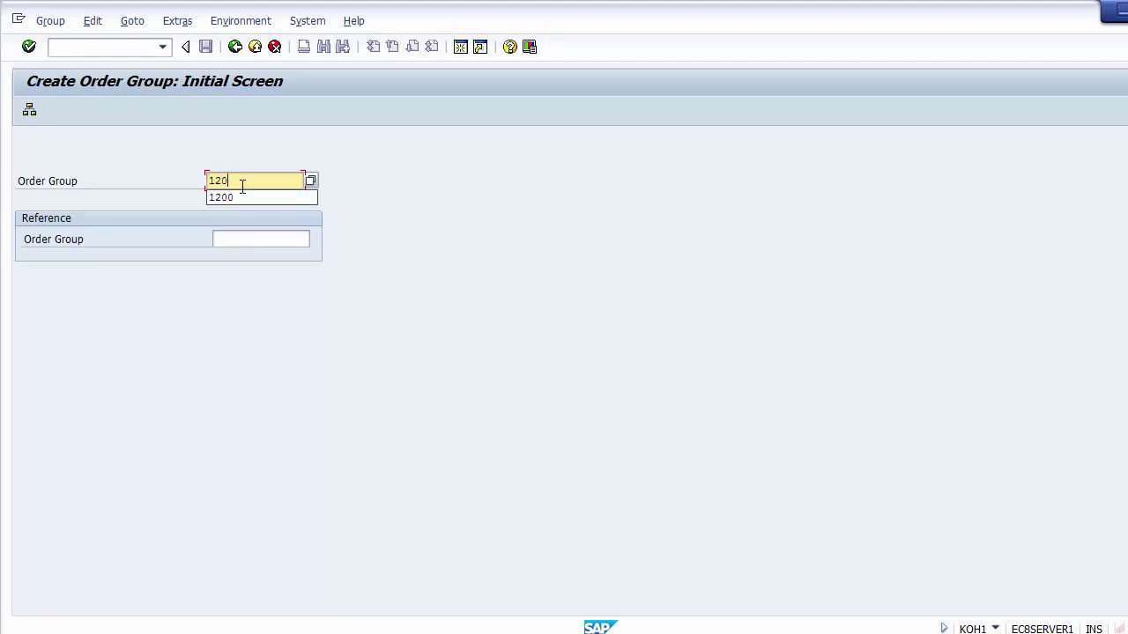
type("01100")
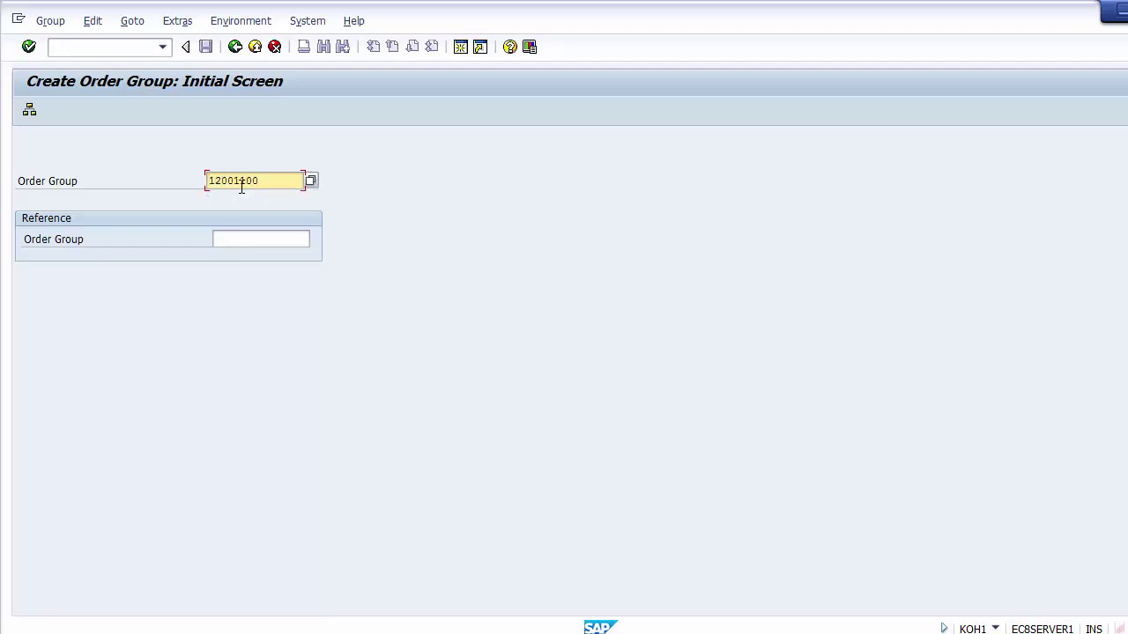
left_click_drag(235, 181, 269, 182)
key("Return")
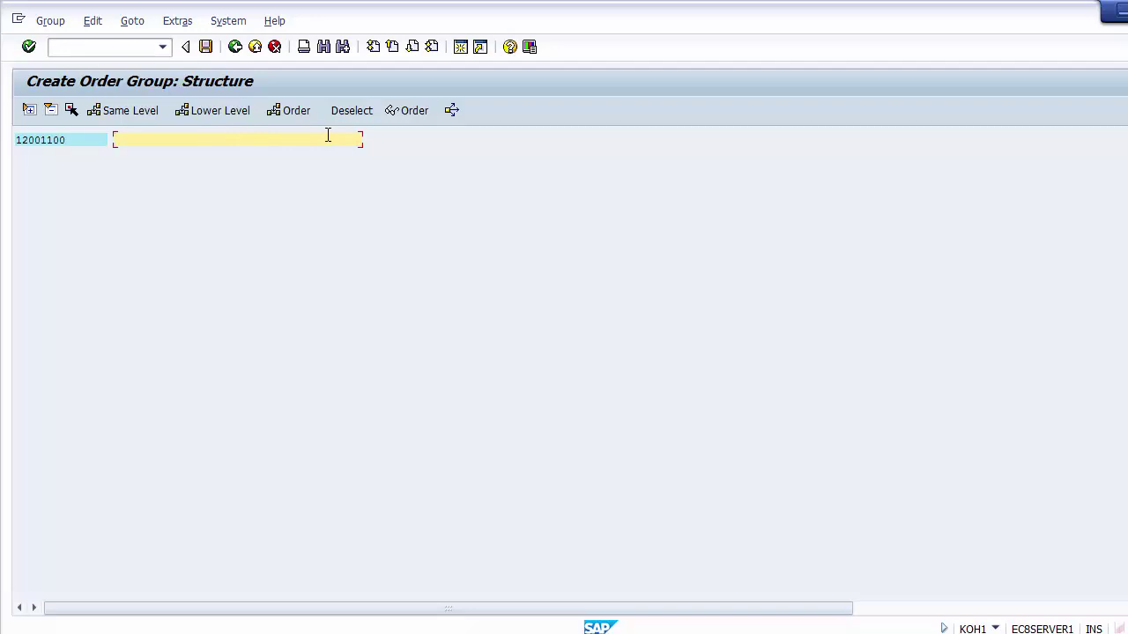
type("Real Internal No. Group")
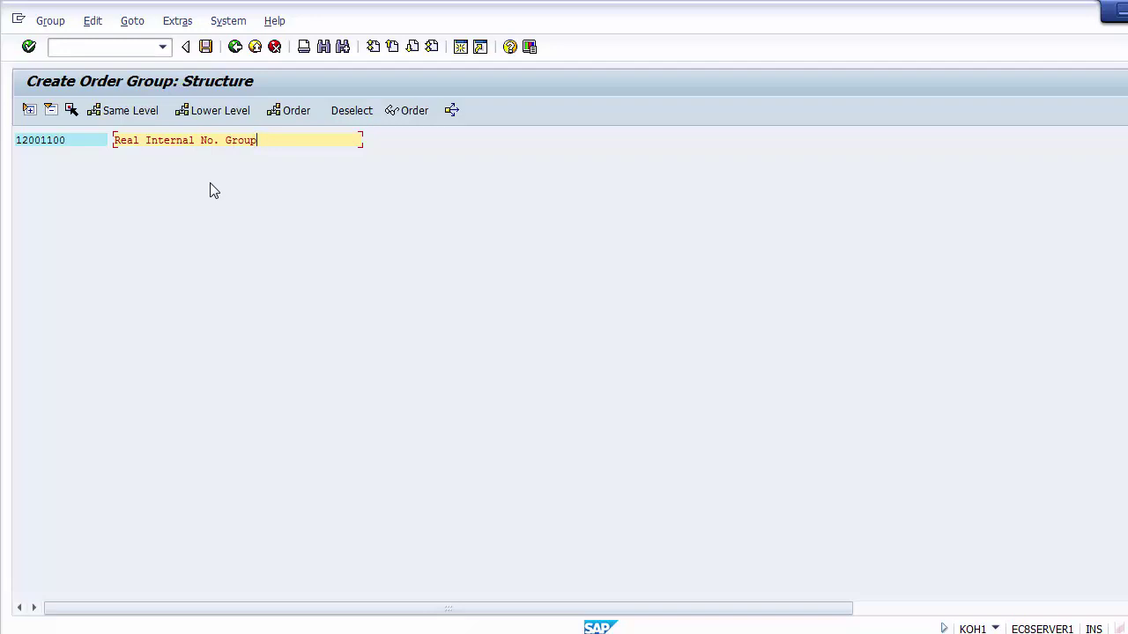
key("BackSpace")
key("BackSpace")
key("BackSpace")
key("BackSpace")
key("BackSpace")
key("BackSpace")
key("BackSpace")
key("BackSpace")
key("BackSpace")
key("BackSpace")
key("BackSpace")
key("BackSpace")
key("BackSpace")
key("BackSpace")
key("BackSpace")
key("BackSpace")
key("BackSpace")
key("BackSpace")
key("BackSpace")
key("BackSpace")
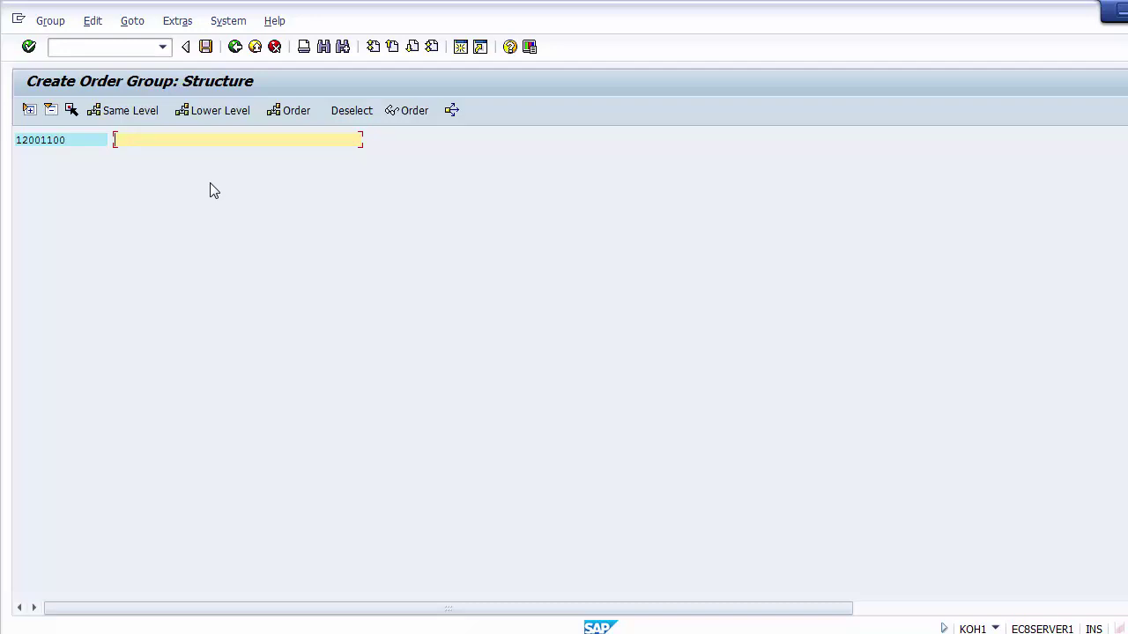
Describe order group 12001100 as "Overhead Group", save it and return to the initial screen
type("Overhead")
left_click(206, 47)
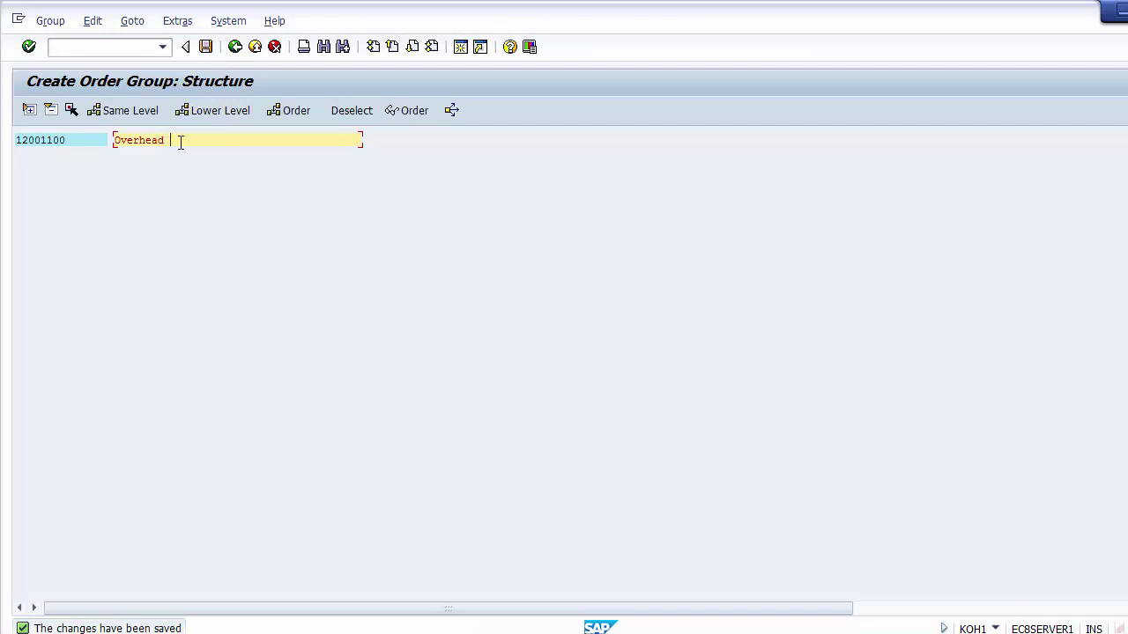
type("Group")
left_click(205, 47)
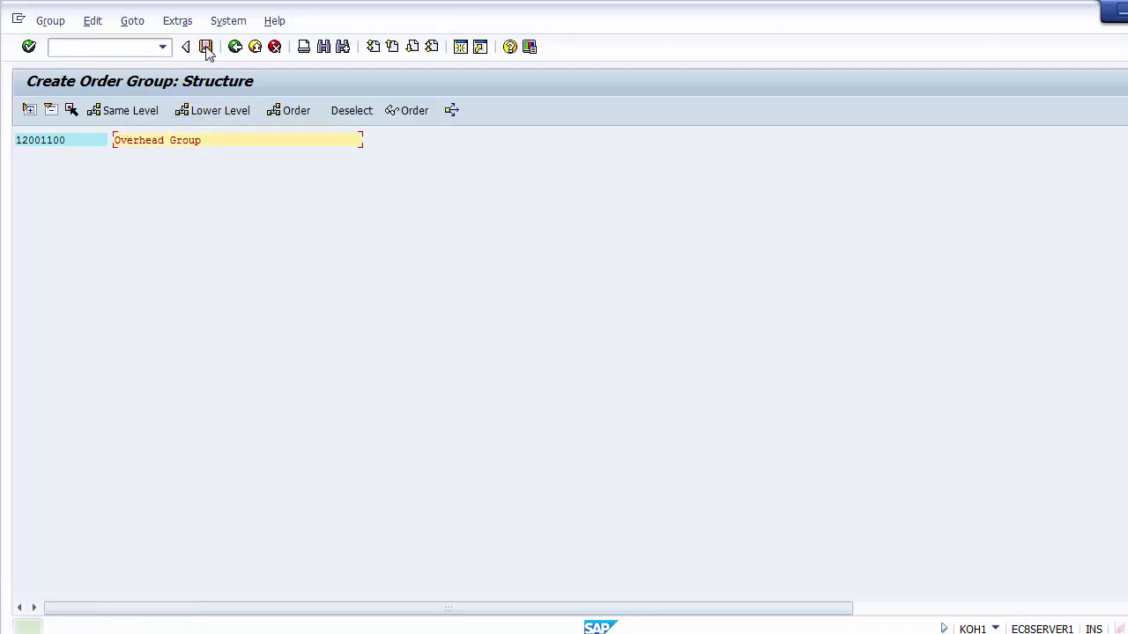
left_click(236, 47)
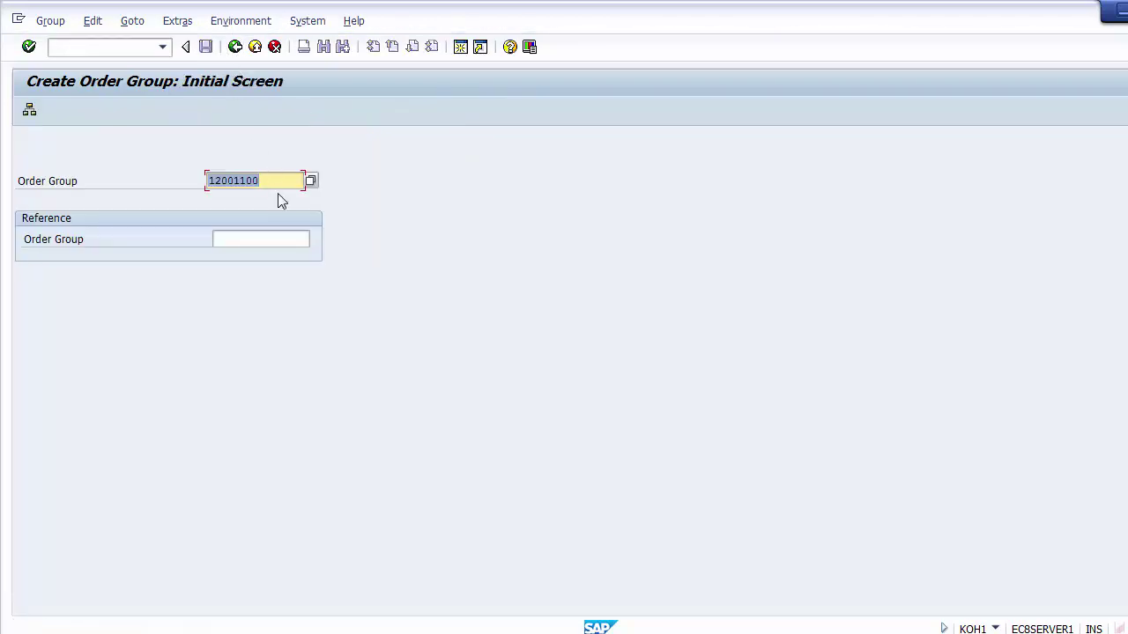
Create order group 12001200 with the description "Projects", save it and return to the initial screen
left_click(279, 181)
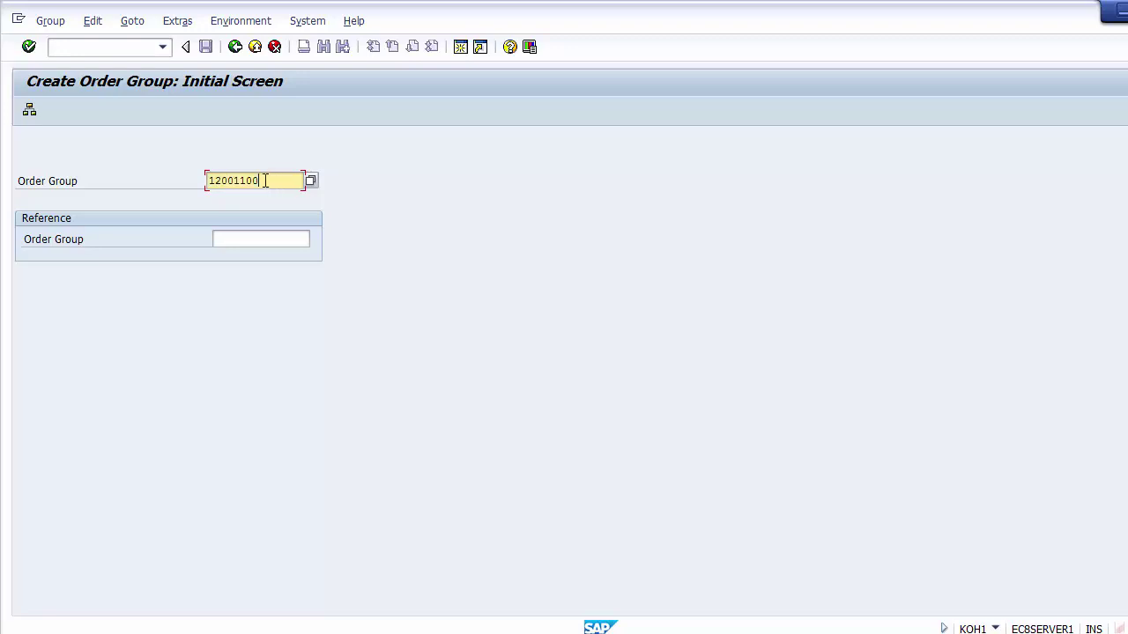
left_click(247, 181)
key("BackSpace")
type("2")
key("Return")
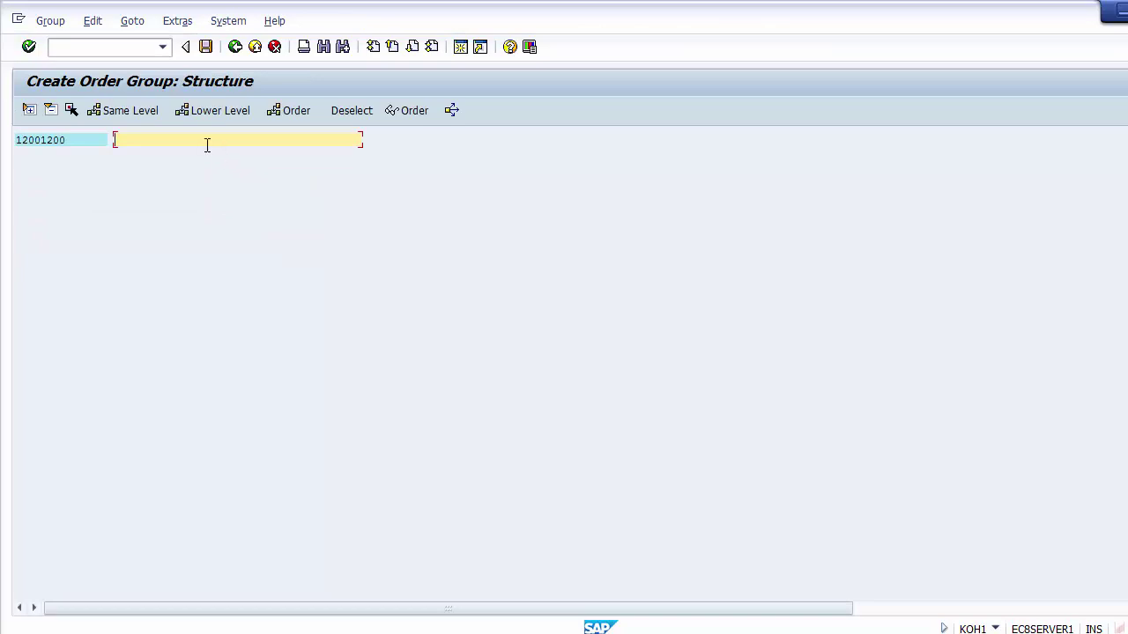
type("Projects")
left_click(205, 49)
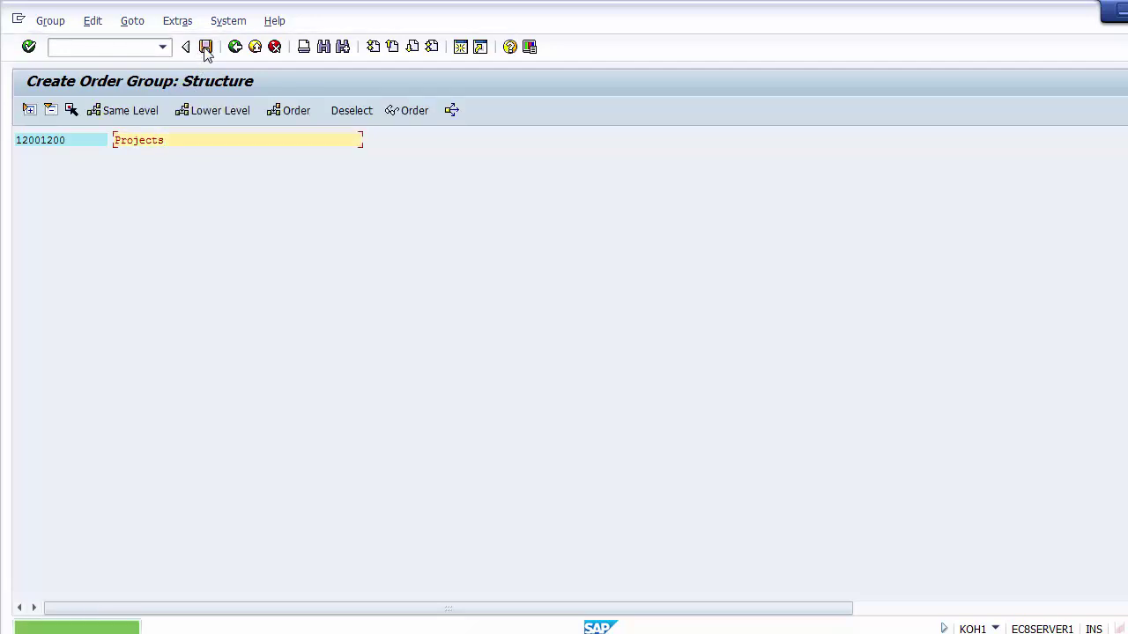
left_click(234, 47)
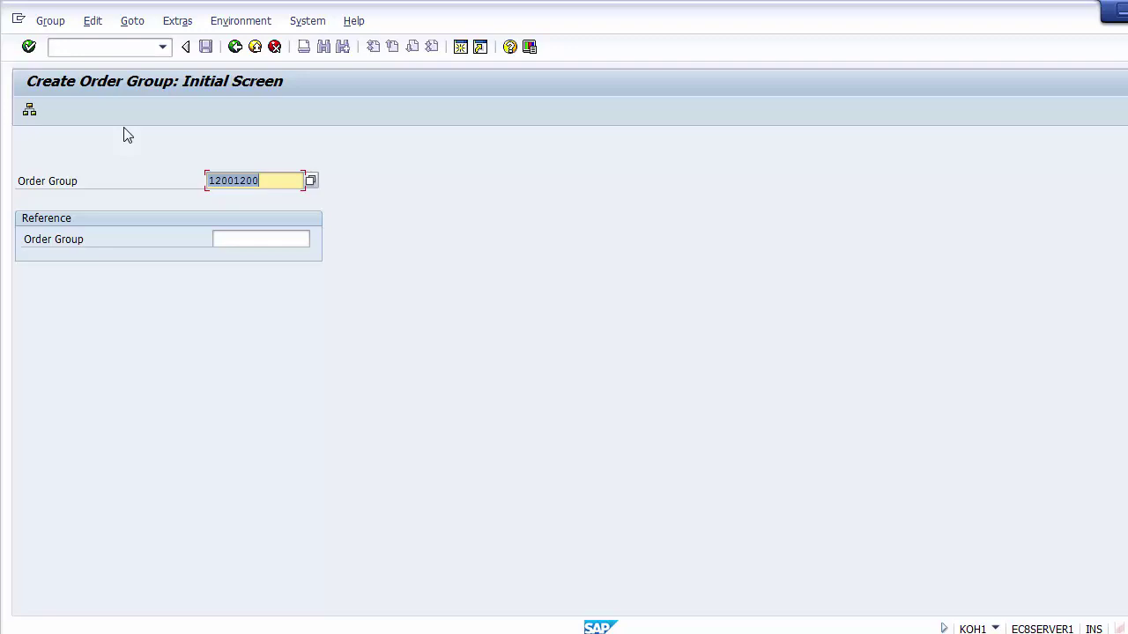
Leave order group creation and start the Change transaction under Order Group
left_click(234, 47)
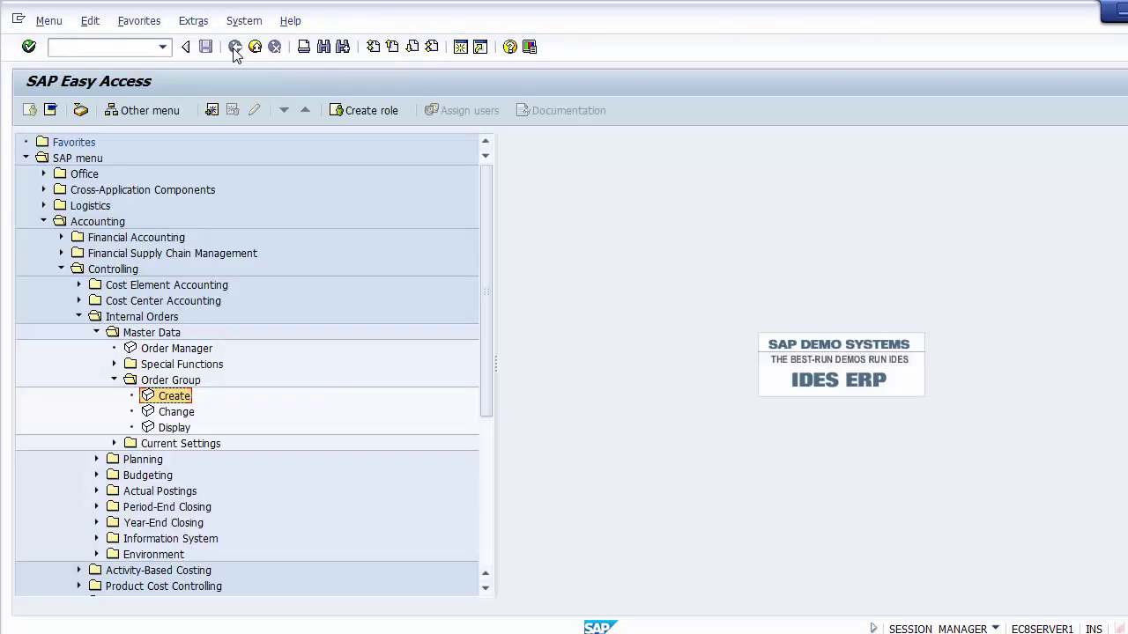
double_click(171, 412)
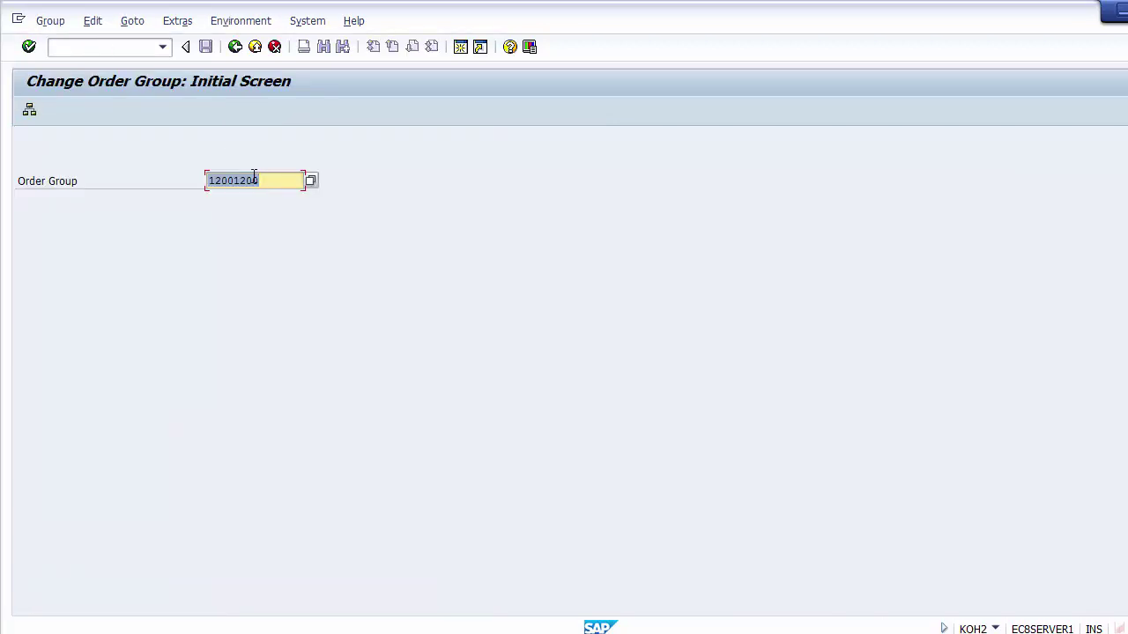
Choose order group 12001200 from the list of existing order groups, view its structure in change mode and leave it unchanged
key("Delete")
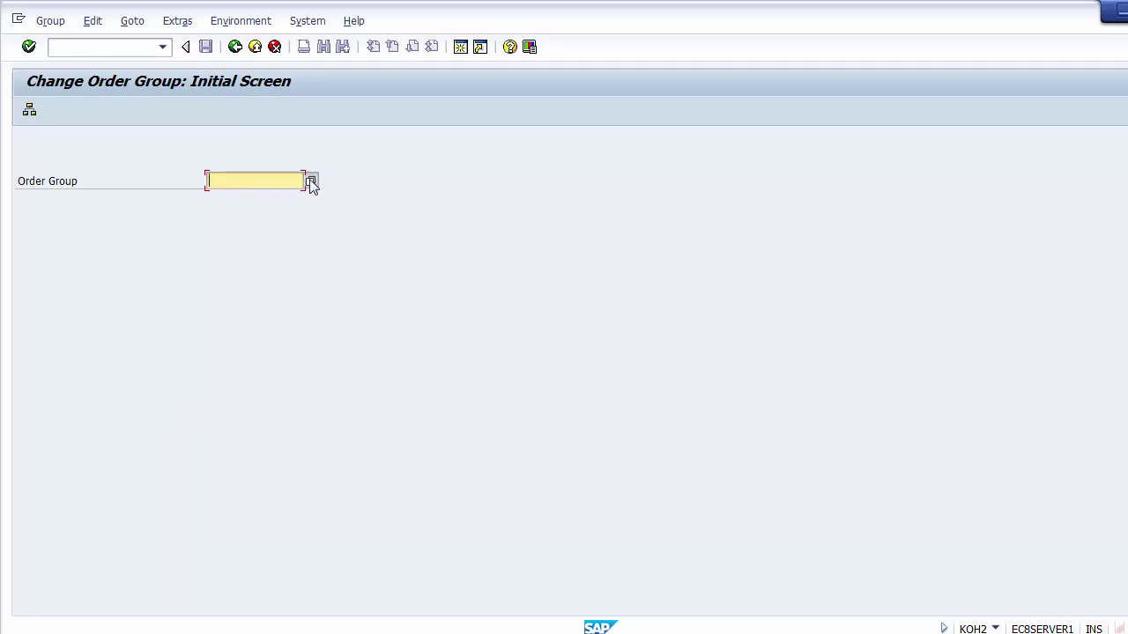
left_click(310, 181)
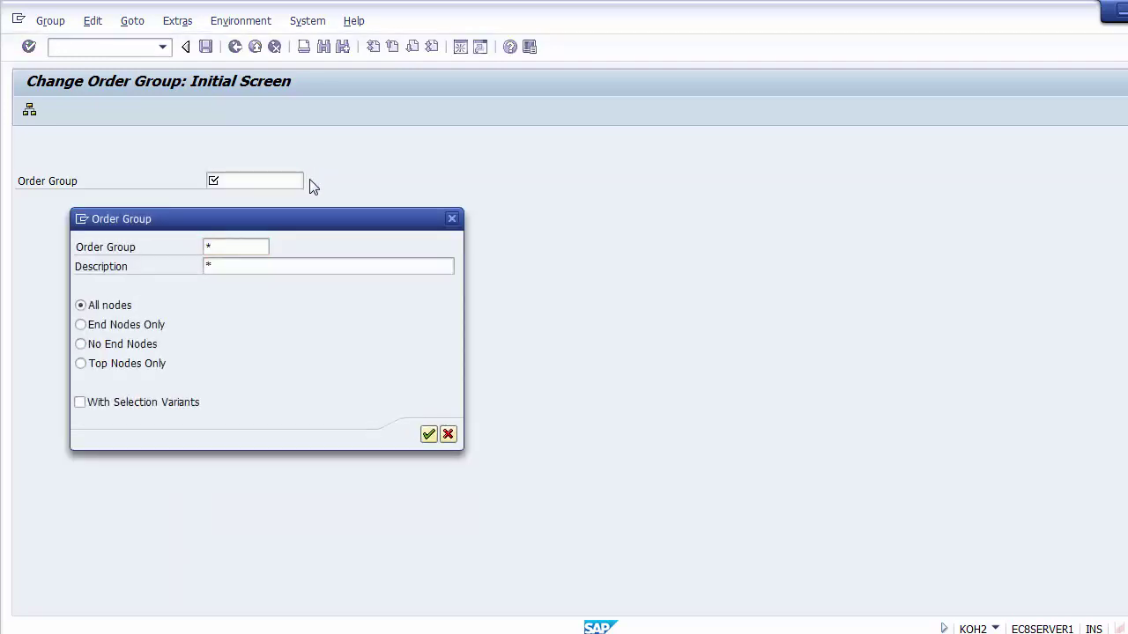
key("Return")
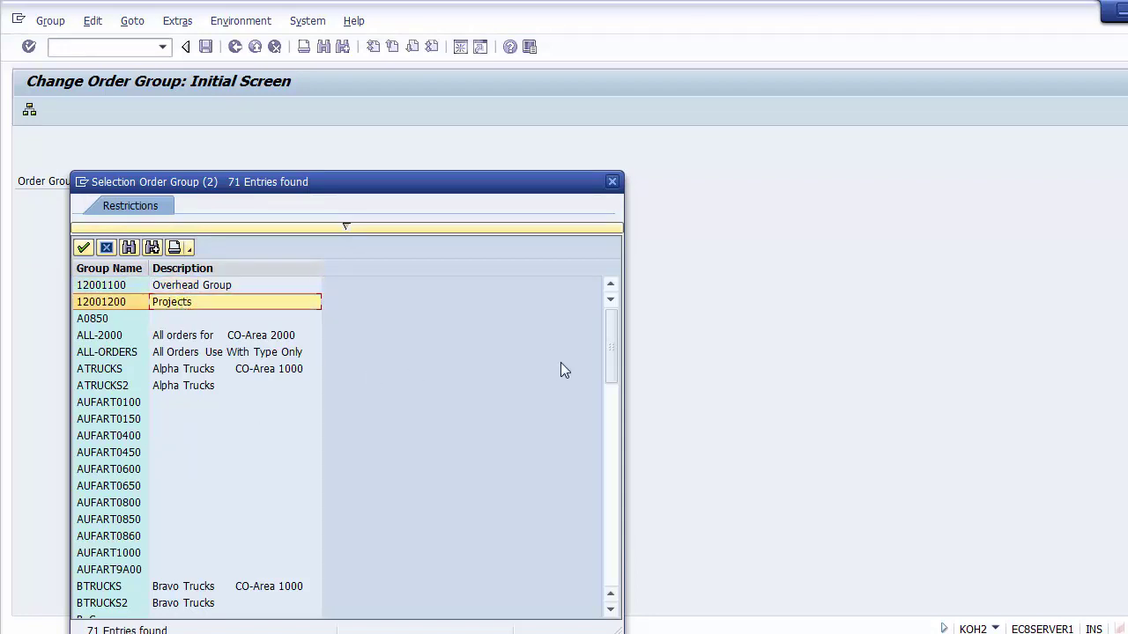
mouse_move(609, 383)
left_mouse_down()
mouse_move(612, 588)
mouse_move(612, 388)
left_mouse_up()
double_click(149, 301)
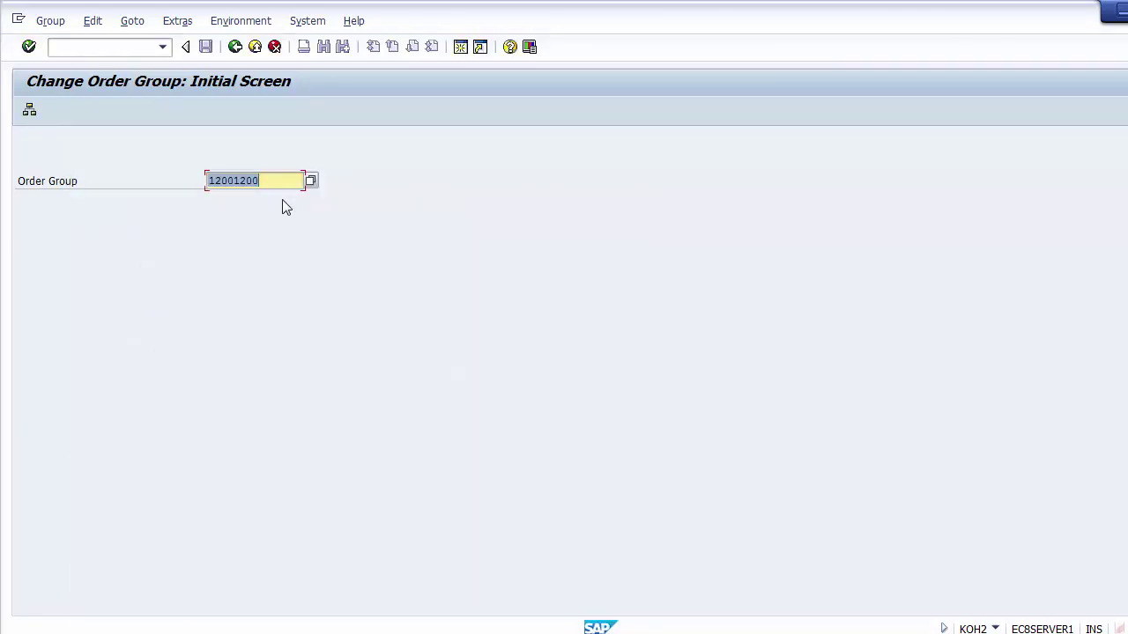
key("Return")
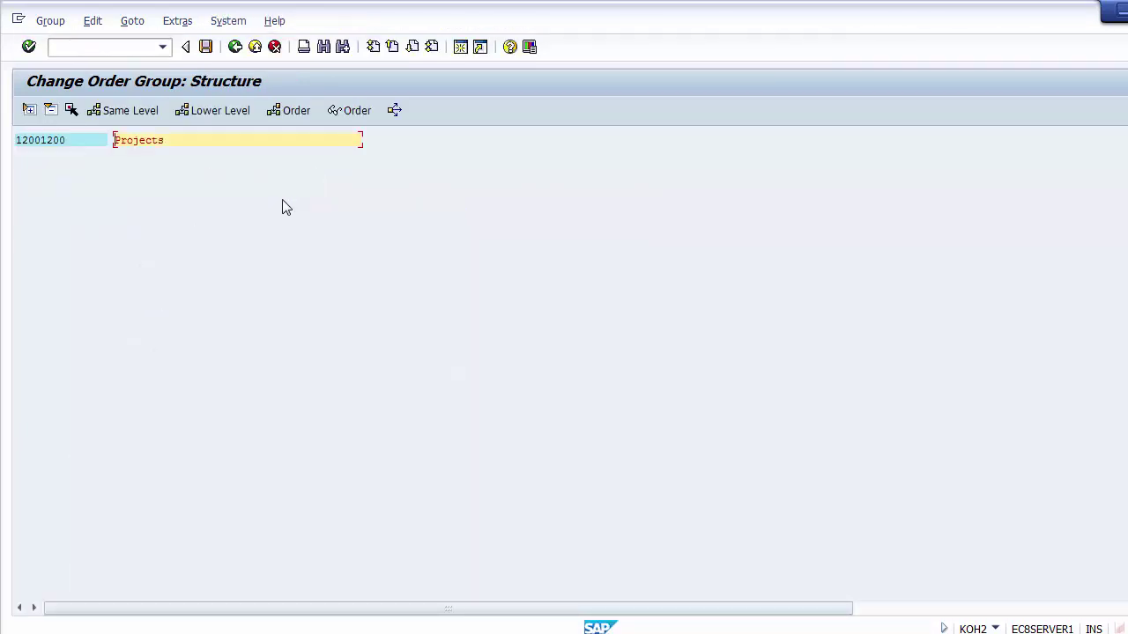
left_click(175, 137)
left_click(236, 48)
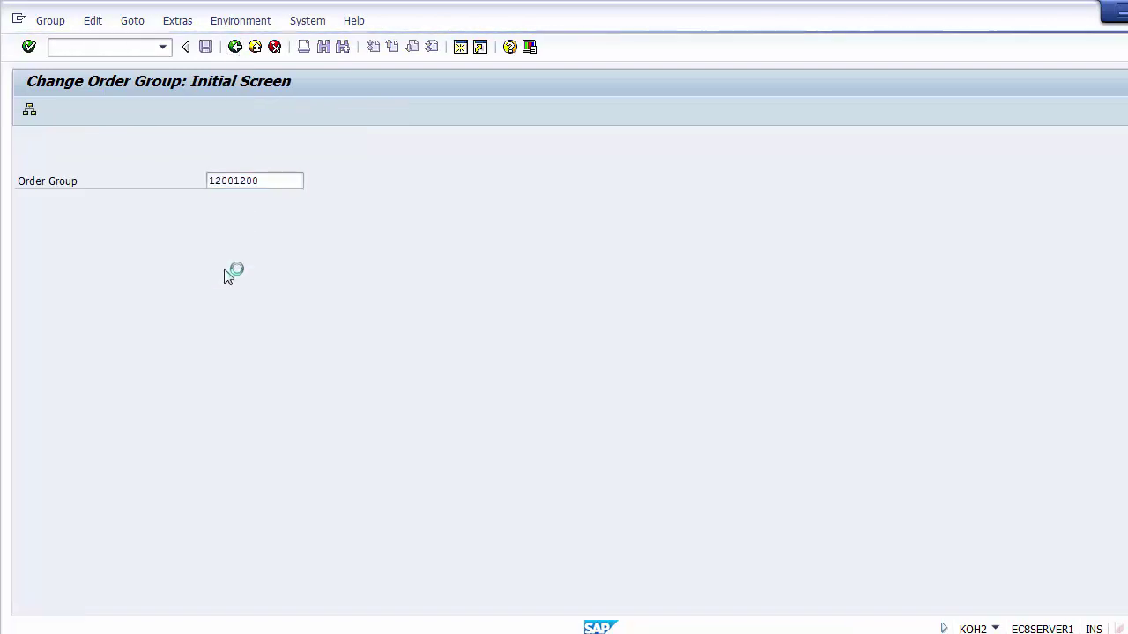
View the structure of order group 12001200 with the Display transaction and return to the SAP Easy Access screen
double_click(170, 429)
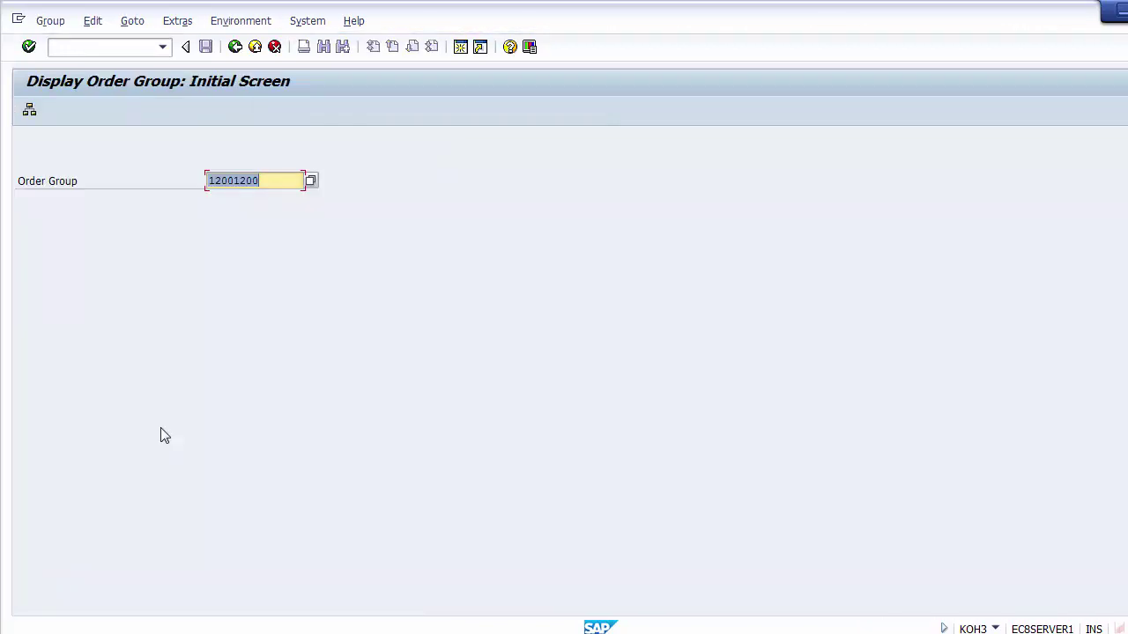
key("Return")
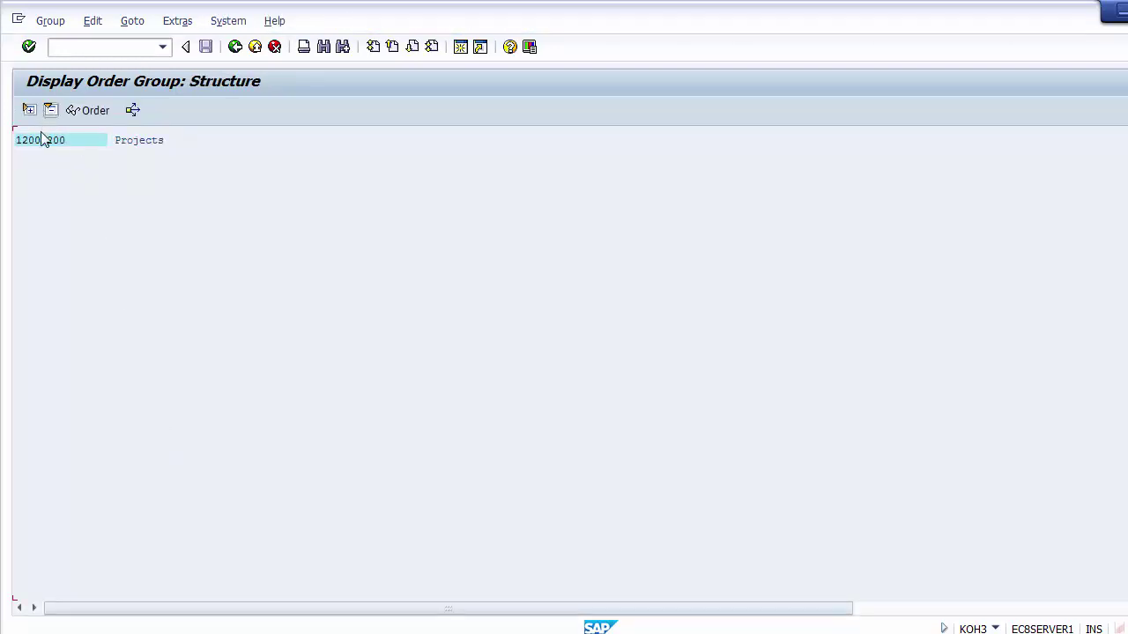
left_click(137, 143)
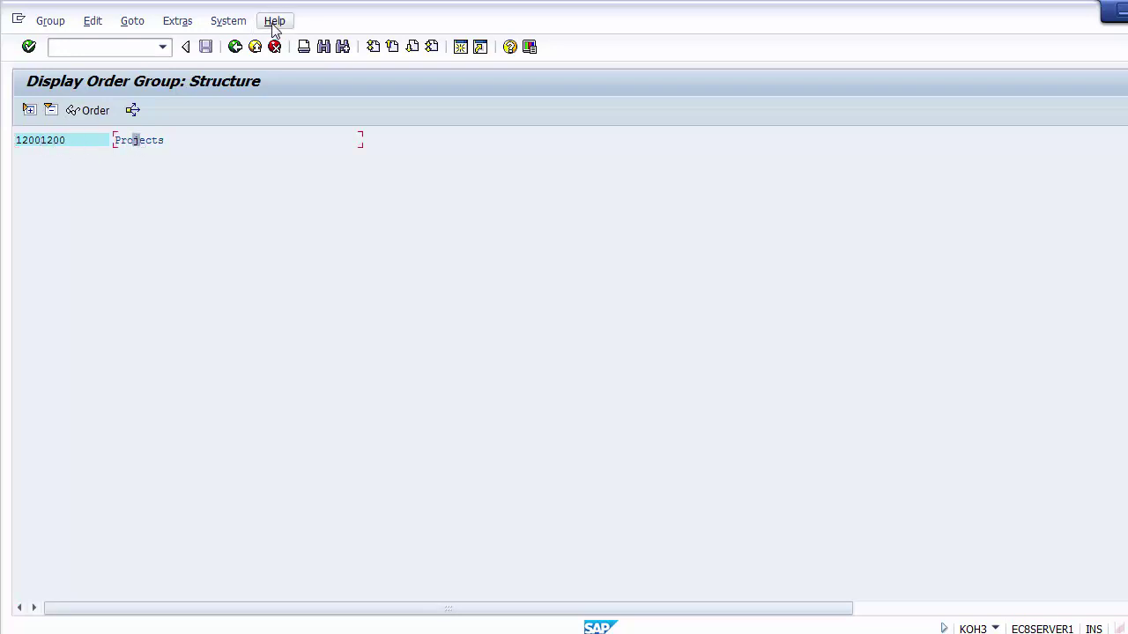
left_click(236, 47)
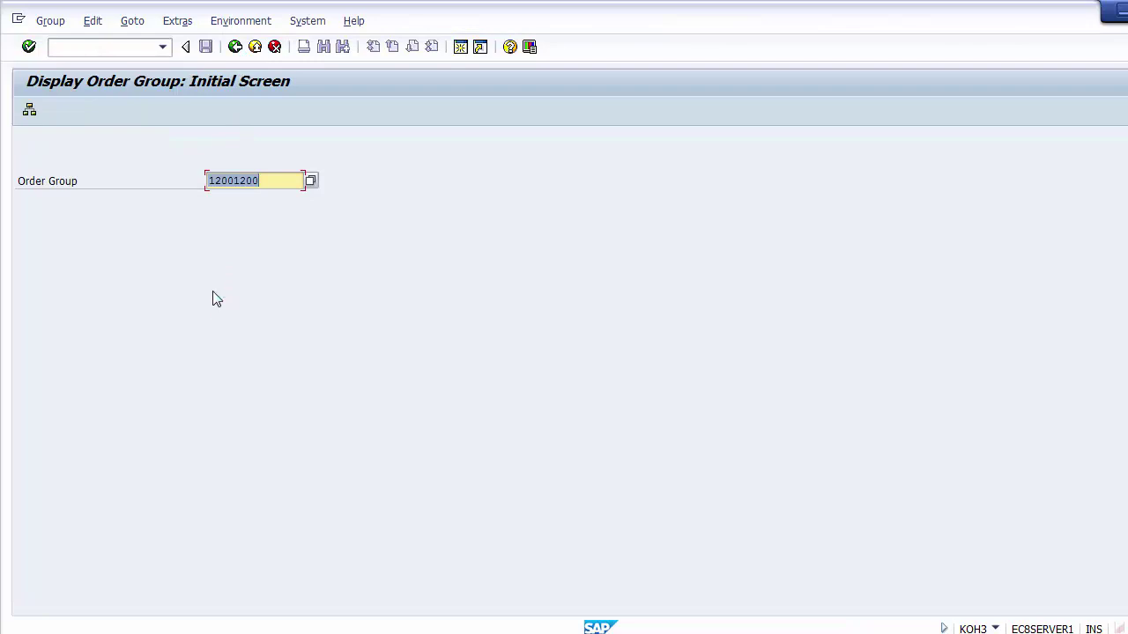
left_click(235, 47)
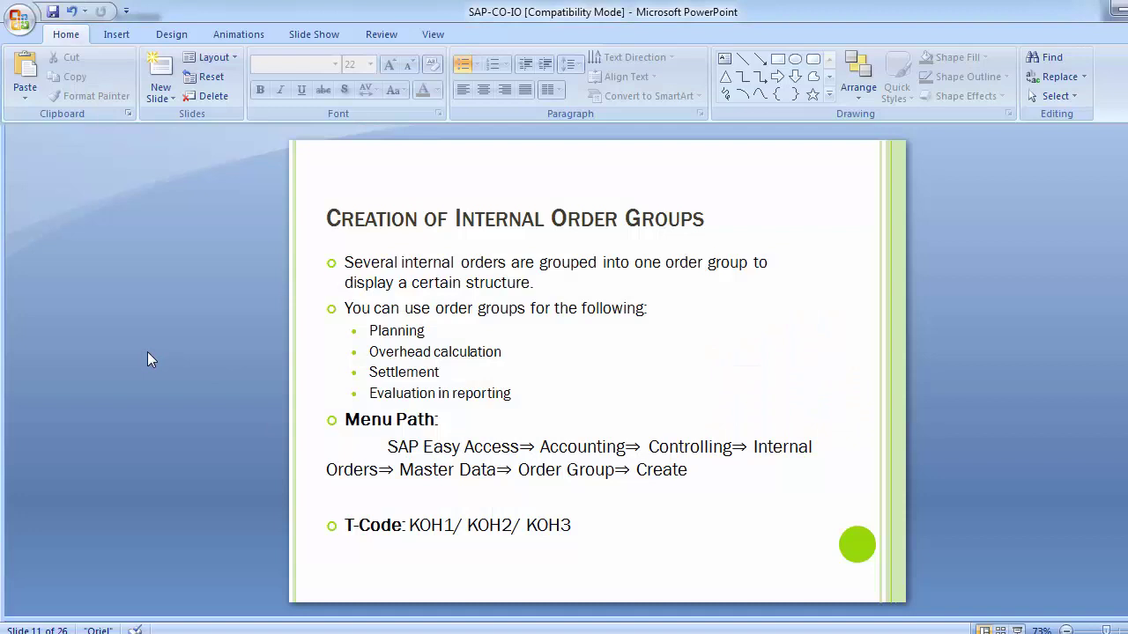
In the PowerPoint presentation, correct "Oder" to "Order" on the Creation of Internal Orders slide and advance to the following slides
scroll(147, 358, "down", 1)
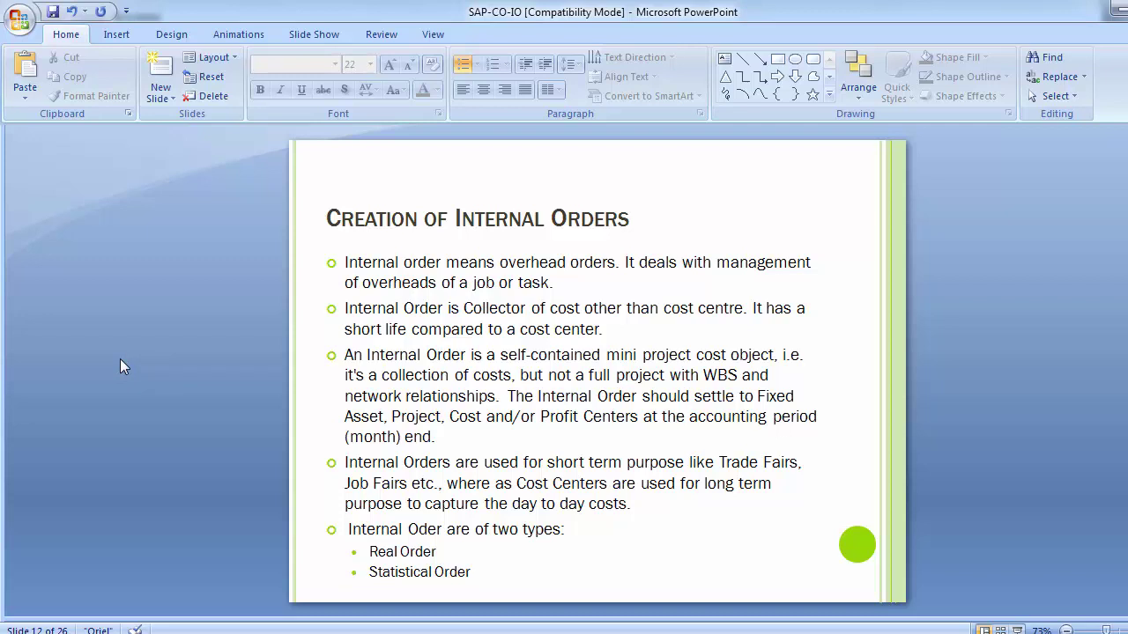
left_click(418, 530)
type("r")
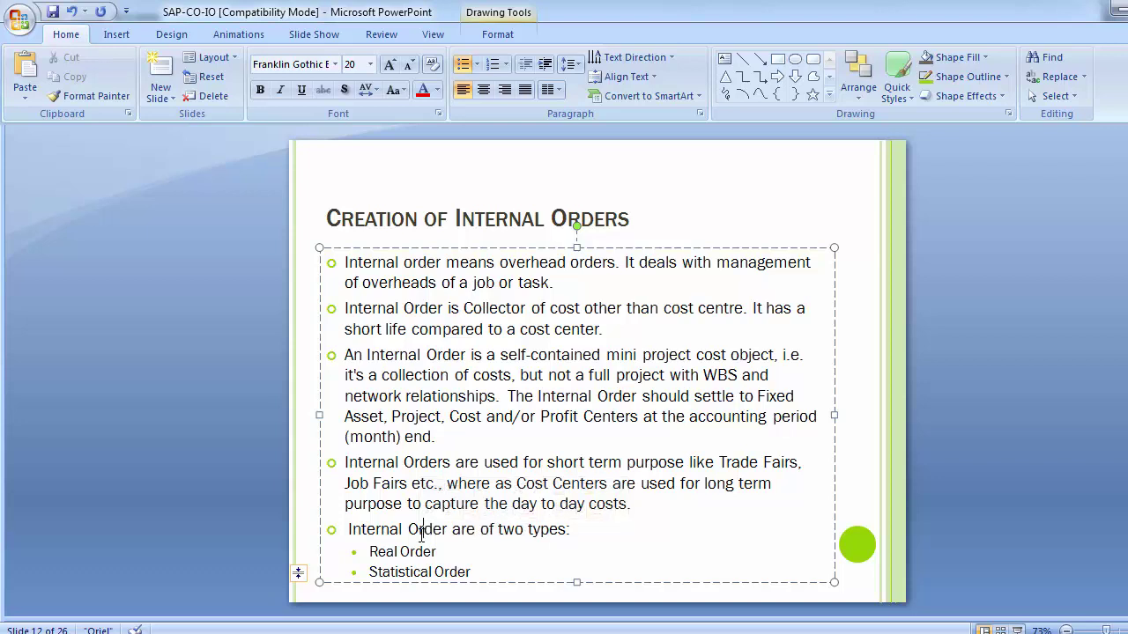
left_click(216, 445)
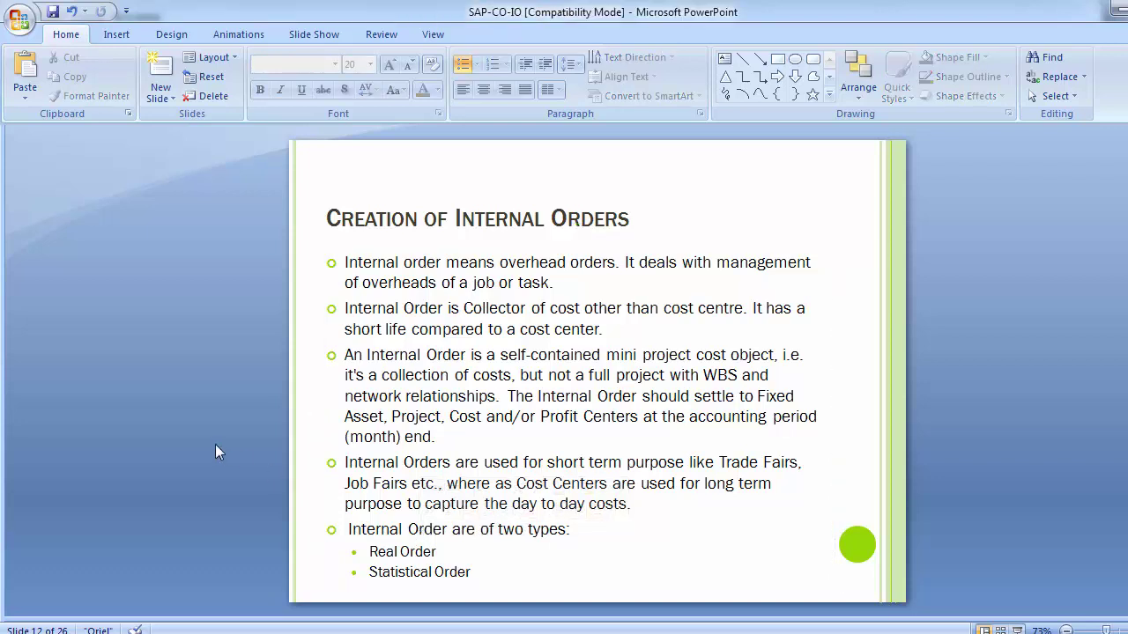
scroll(215, 444, "down", 1)
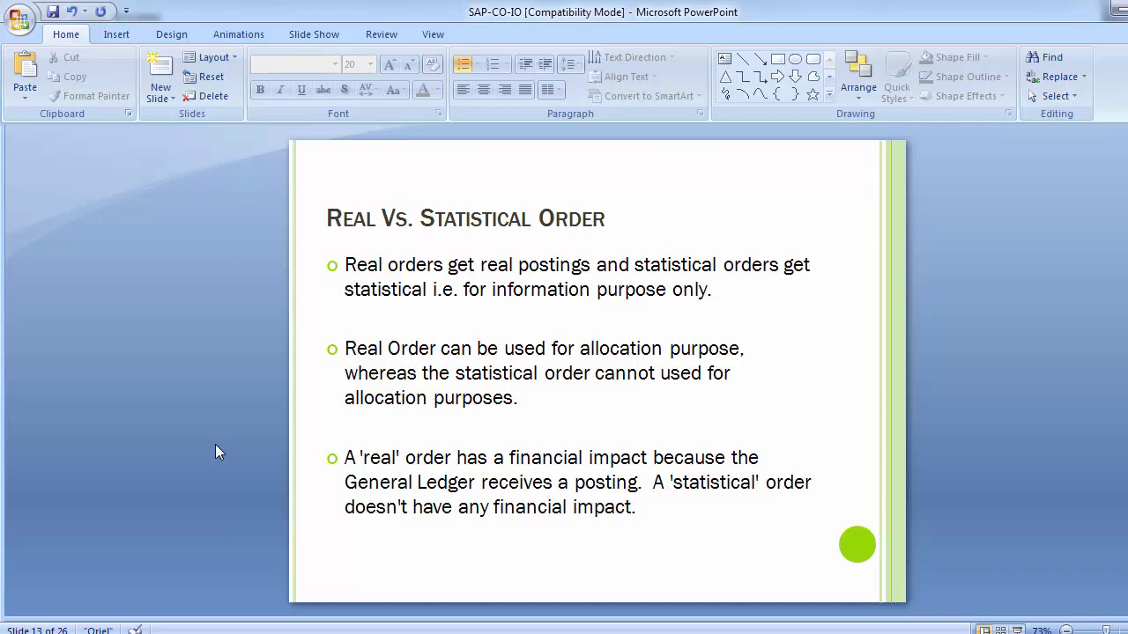
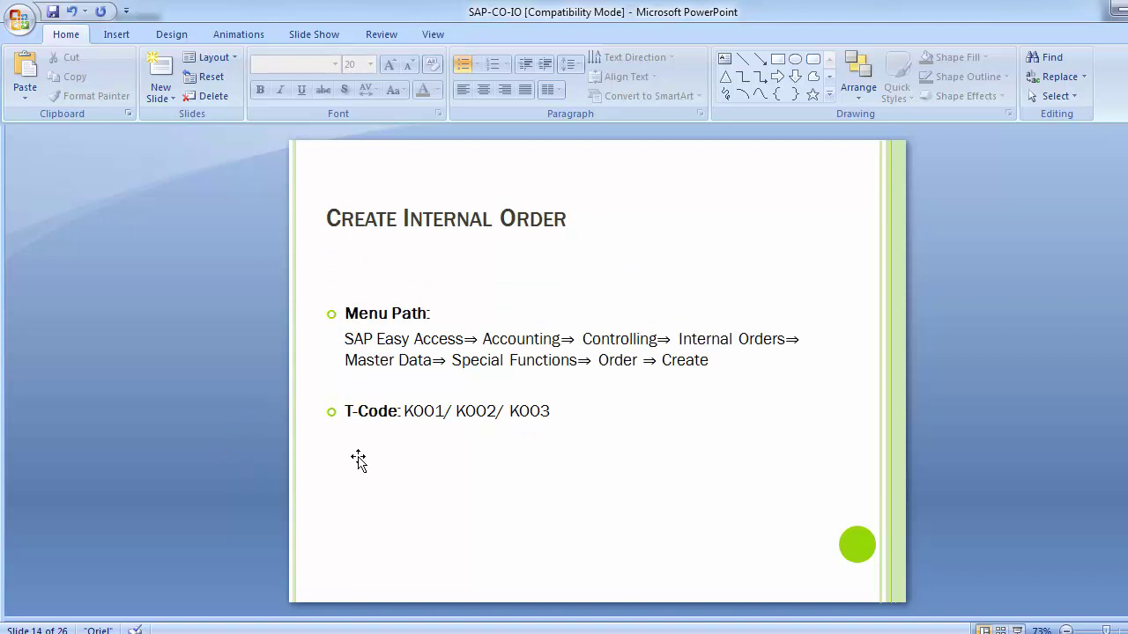
Switch to SAP Easy Access, reopen Accounting down to the Master Data of Internal Orders and collapse Order Group
mouse_move(405, 633)
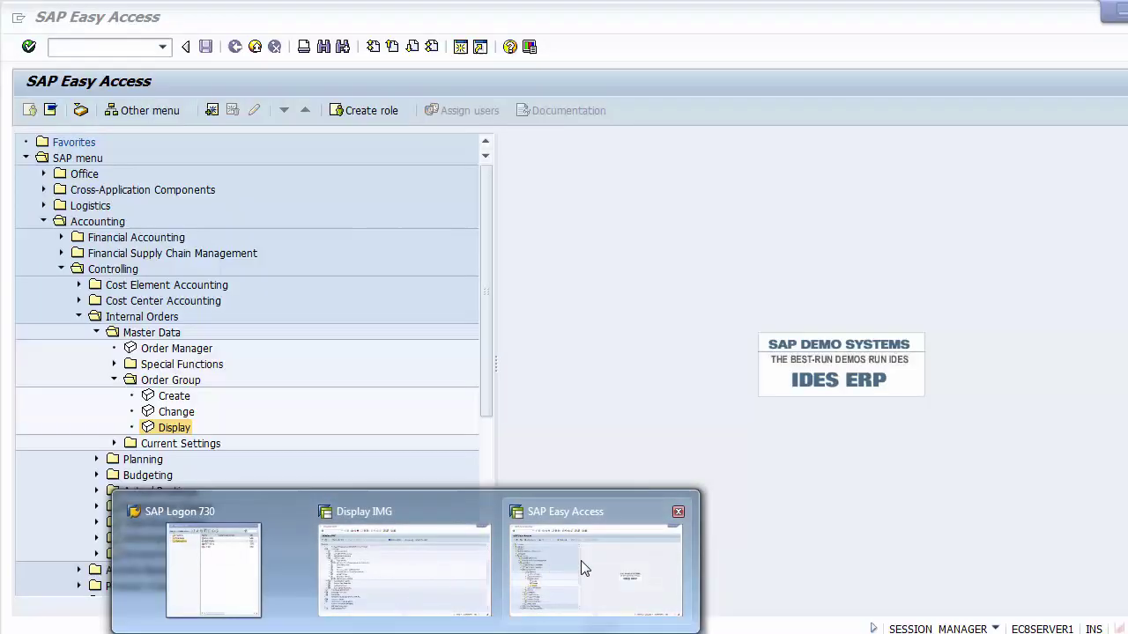
left_click(580, 561)
left_click(78, 316)
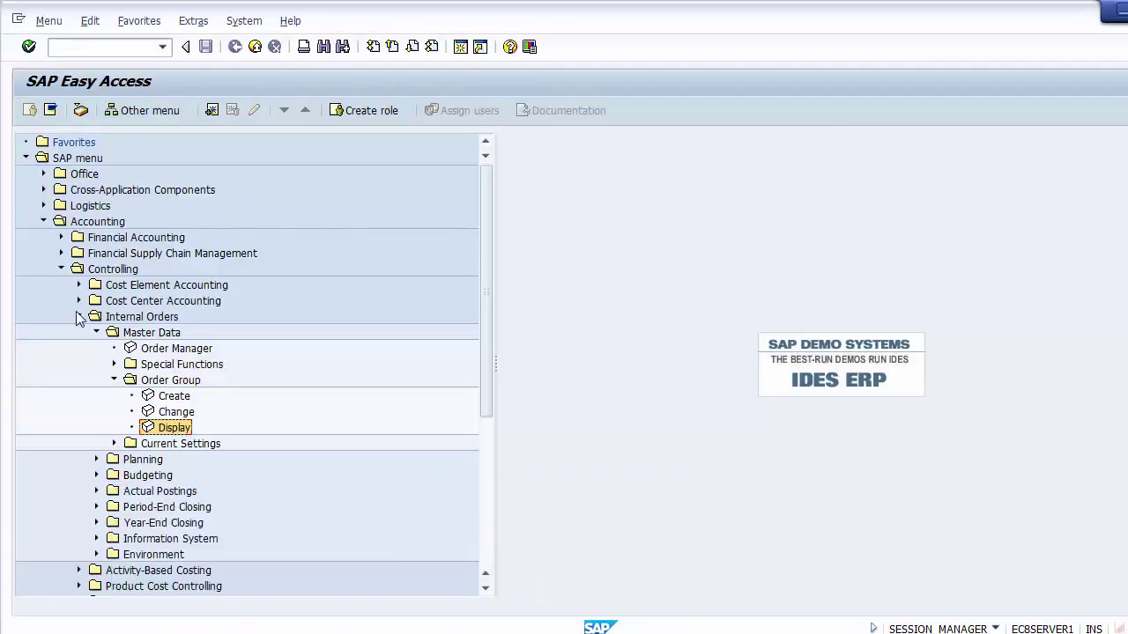
left_click(44, 221)
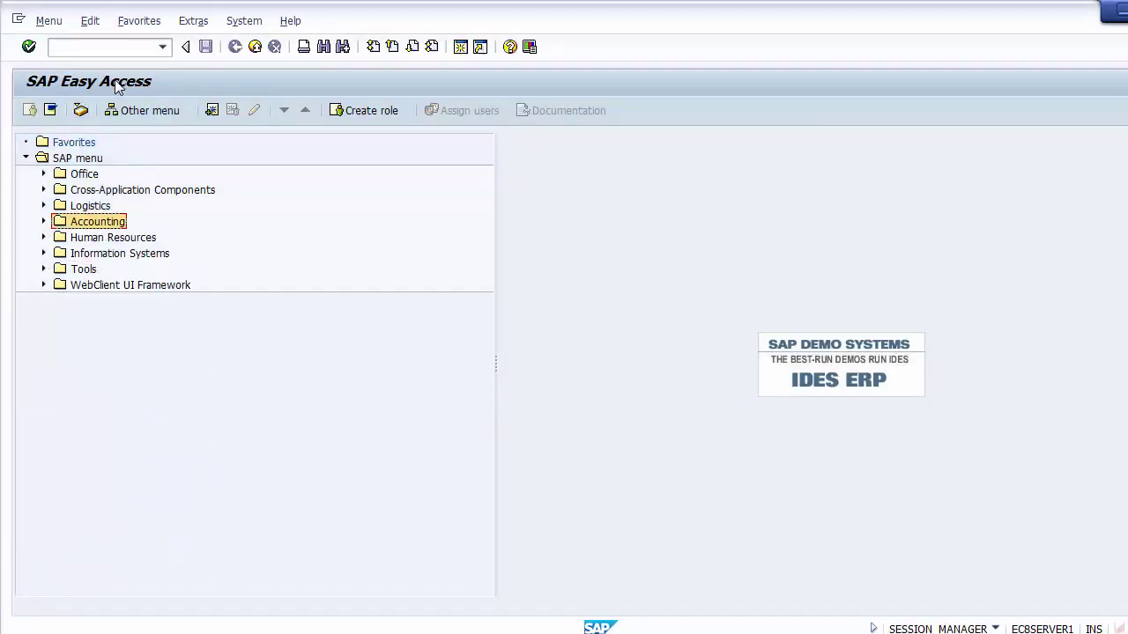
left_click(43, 221)
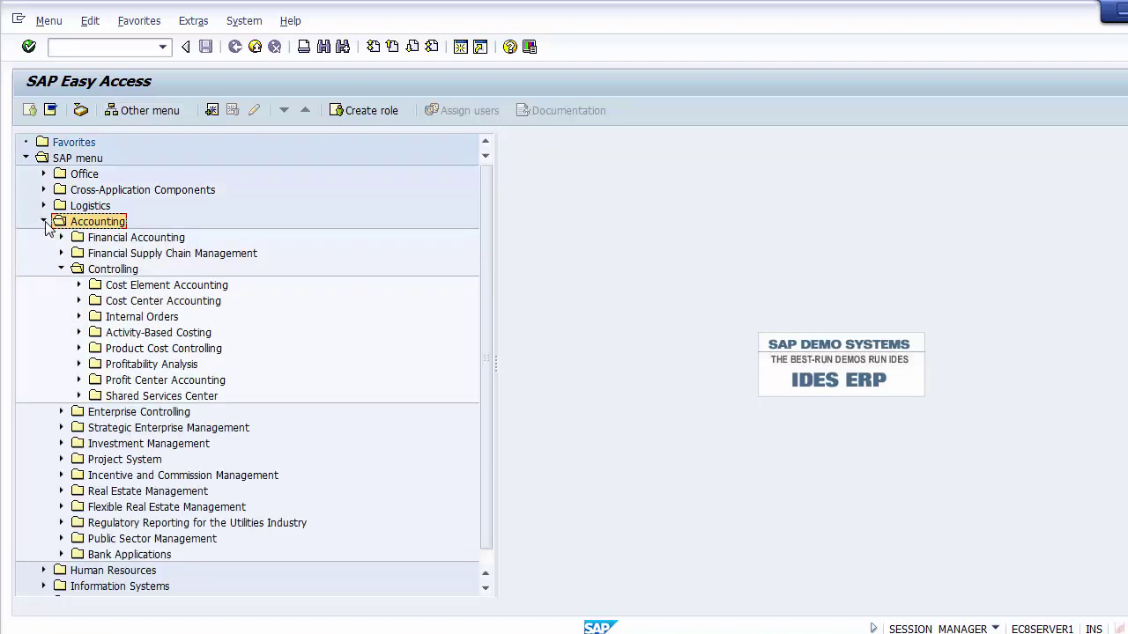
left_click(77, 317)
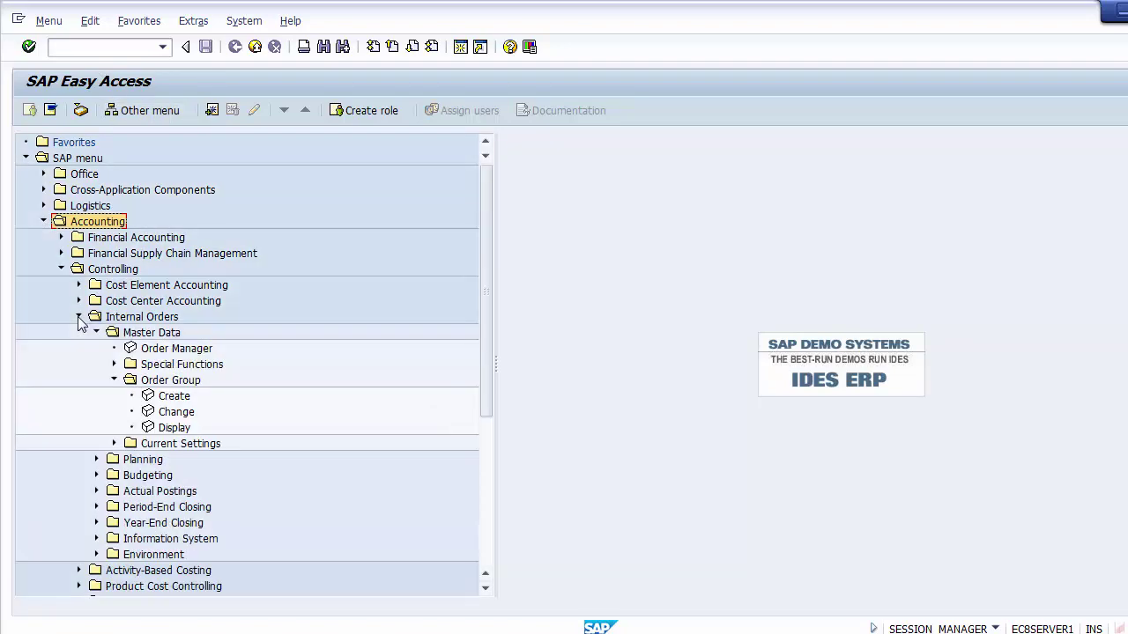
left_click(114, 381)
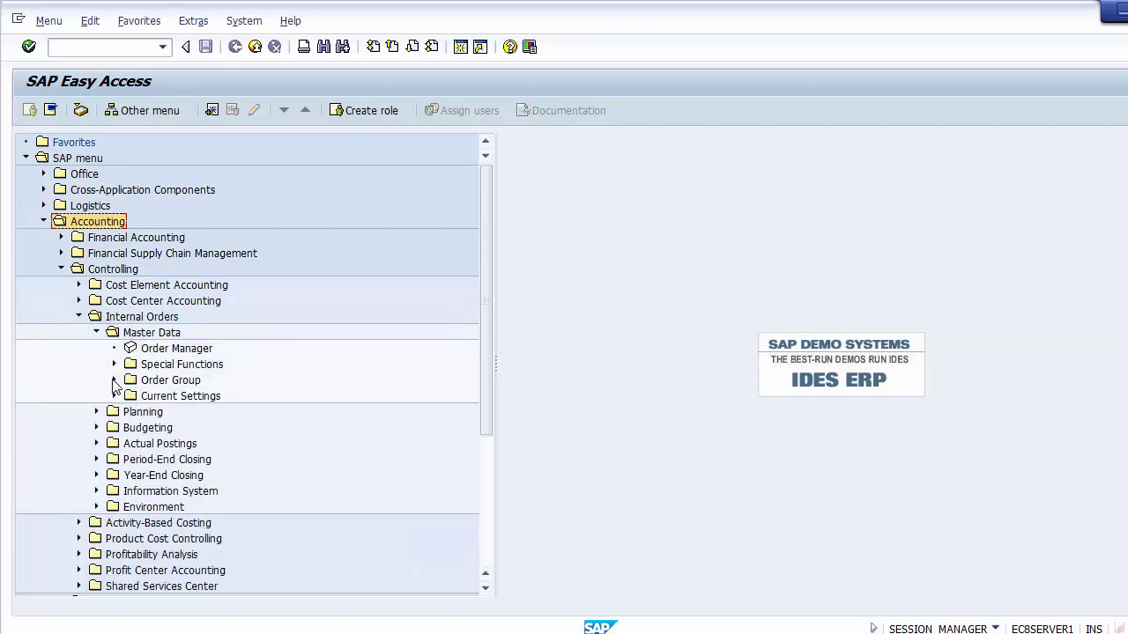
Check the menu path on the Create Internal Order slide, and start the Create transaction for Order under Special Functions in SAP
key("alt+Tab")
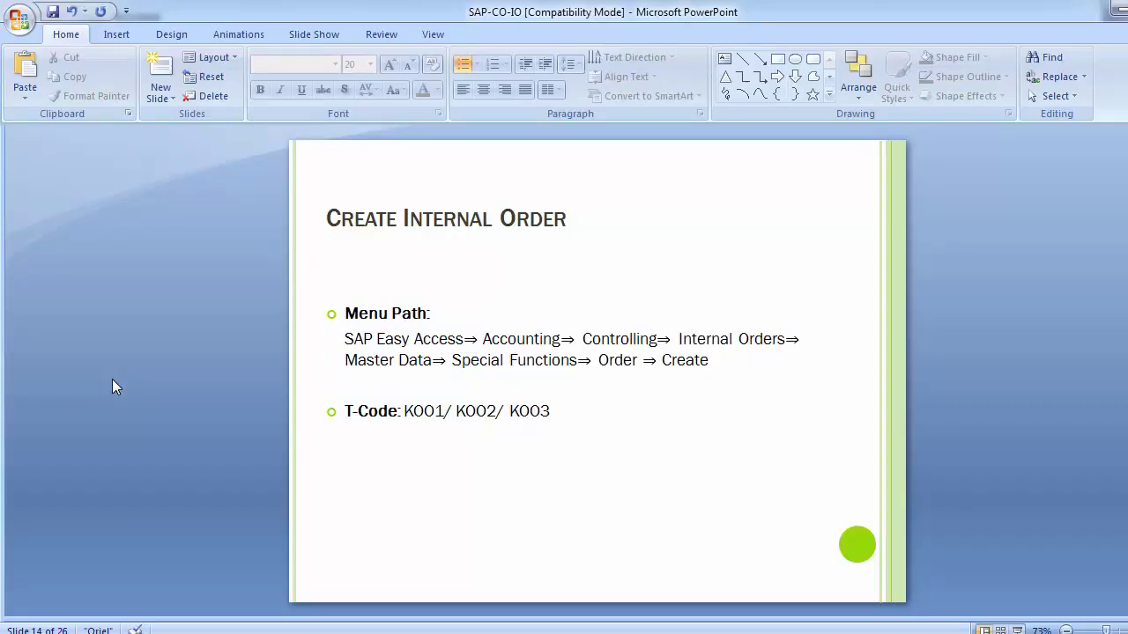
left_click(391, 369)
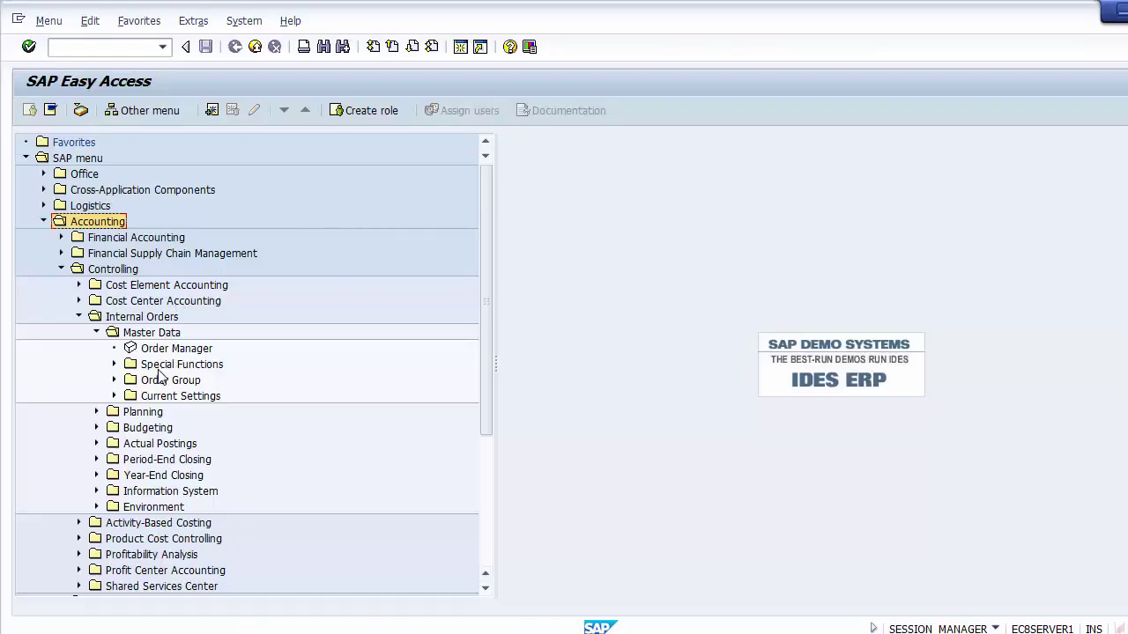
left_click(128, 366)
left_click(115, 365)
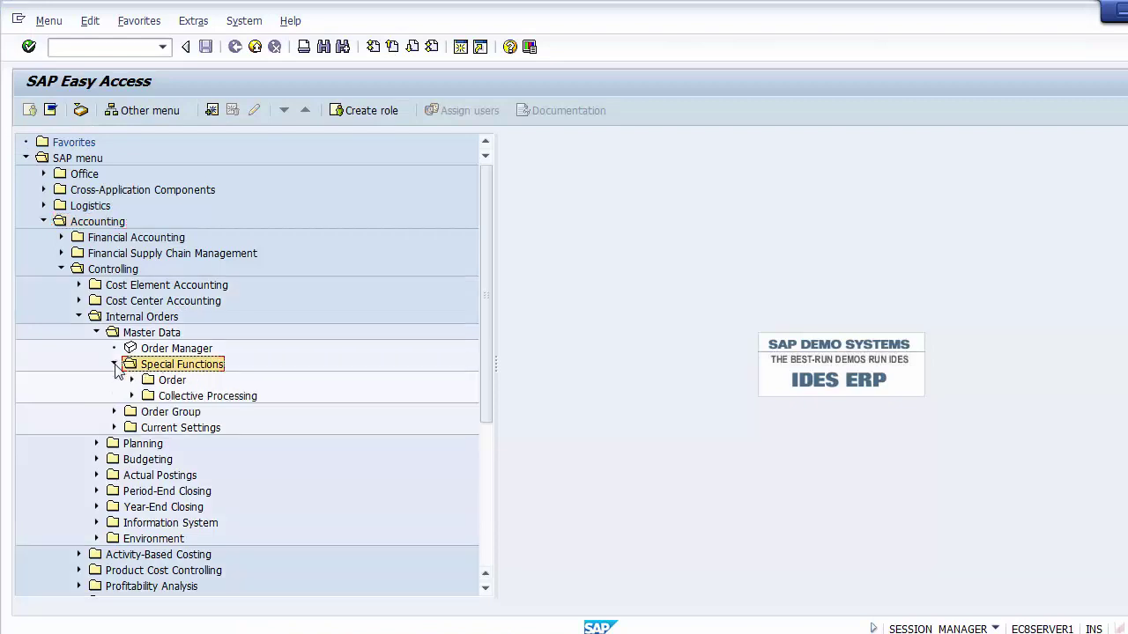
left_click(152, 381)
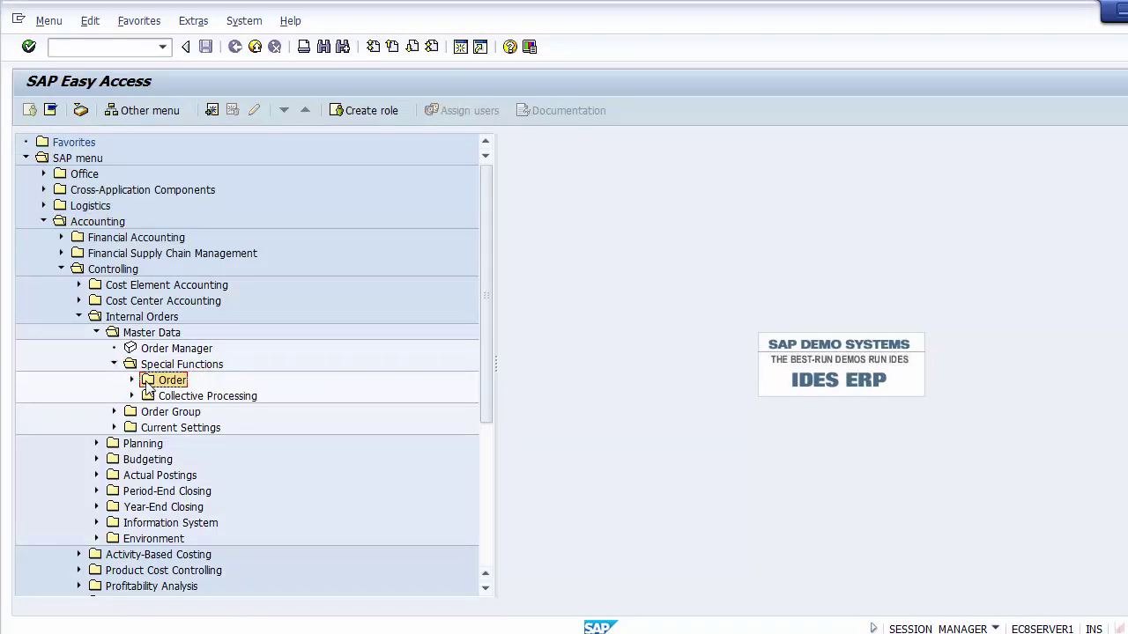
left_click(132, 380)
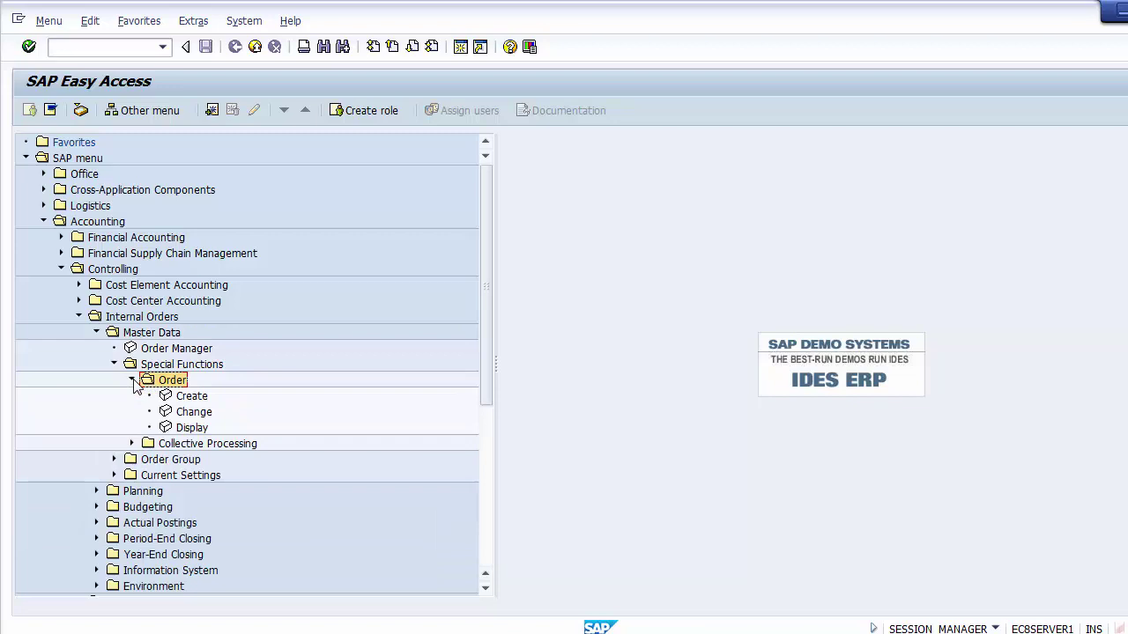
left_click(186, 400)
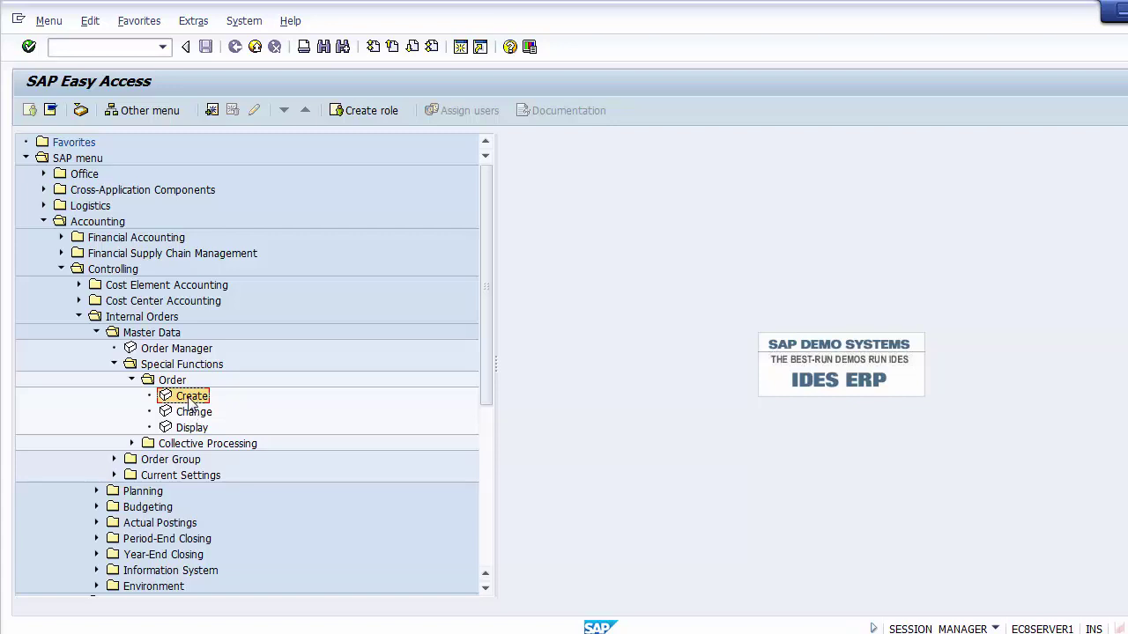
double_click(190, 401)
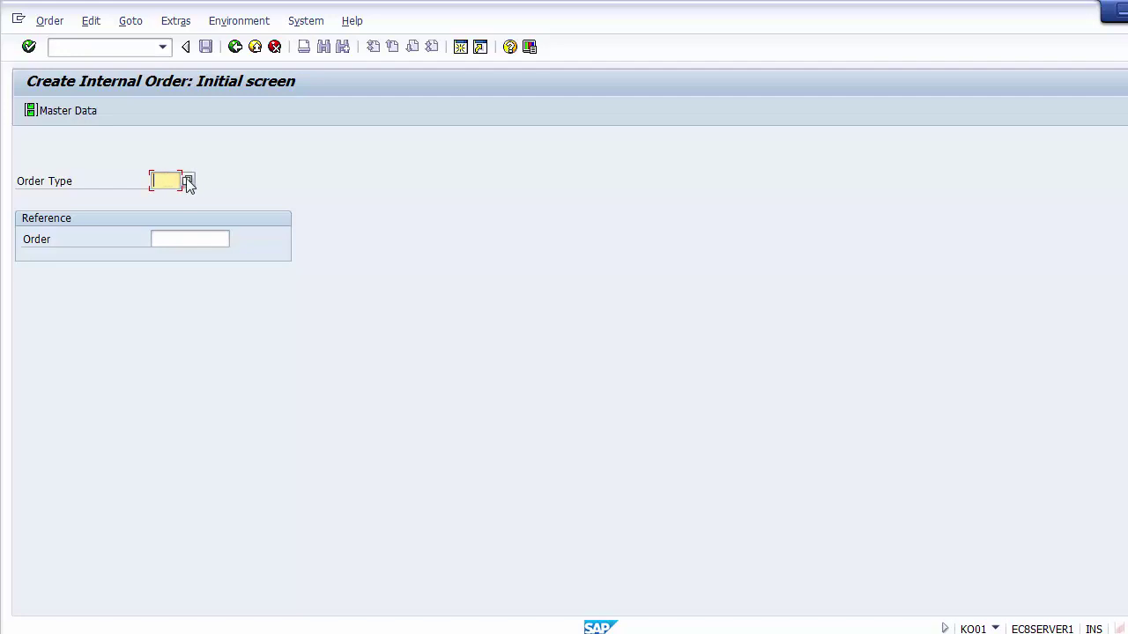
Choose order type 1100 (Real Internal Order Type 1200) and open the master data of the new internal order
left_click(187, 181)
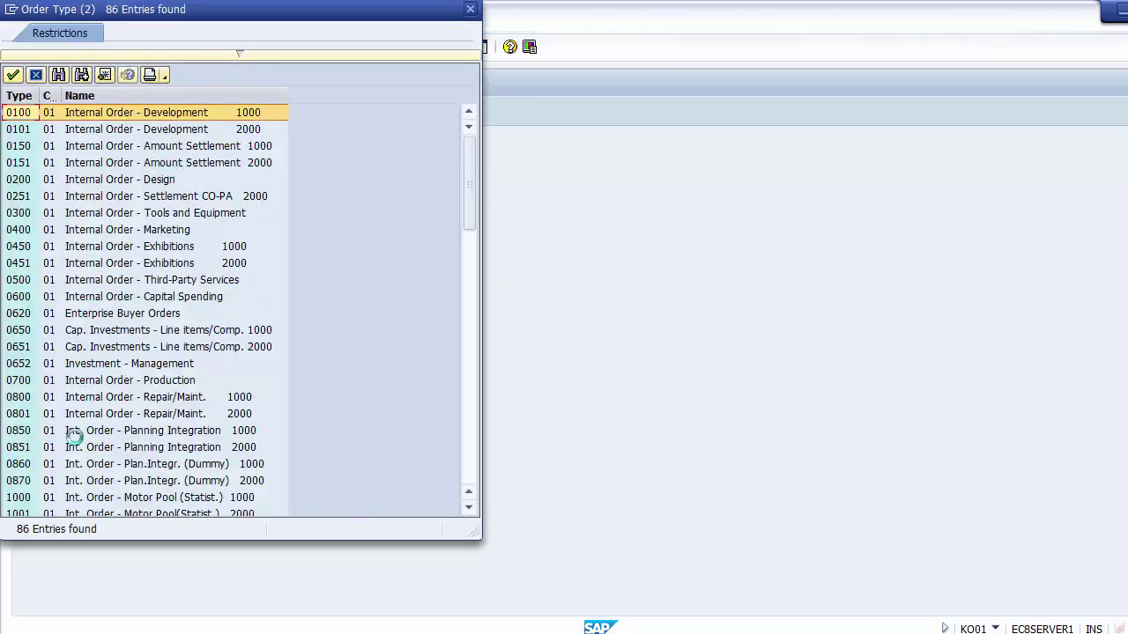
left_click(470, 462)
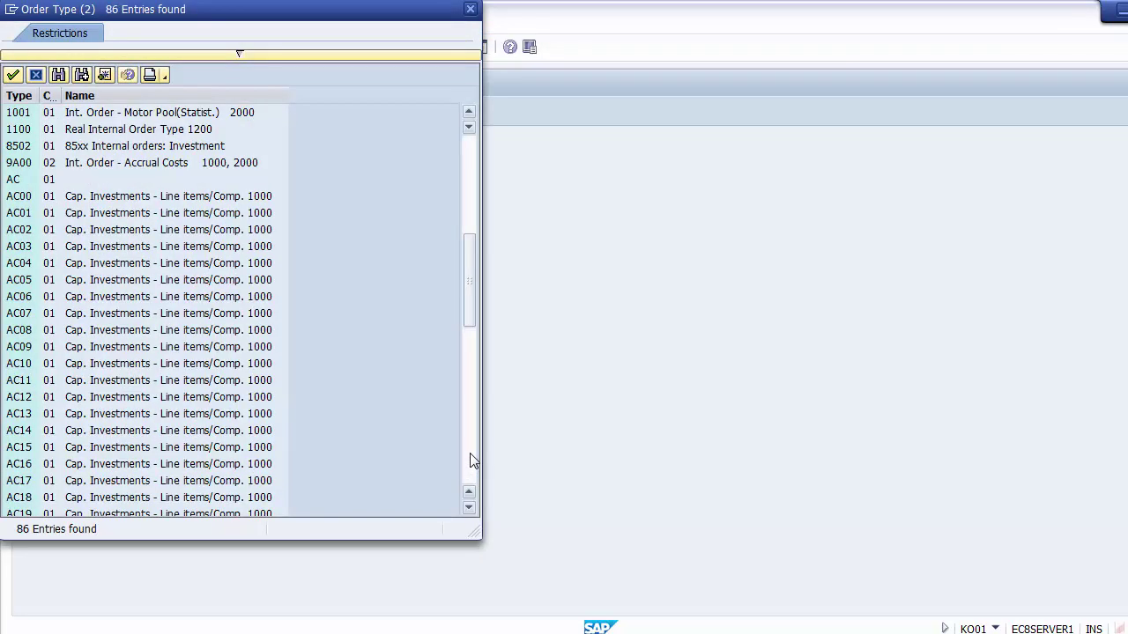
left_click(111, 135)
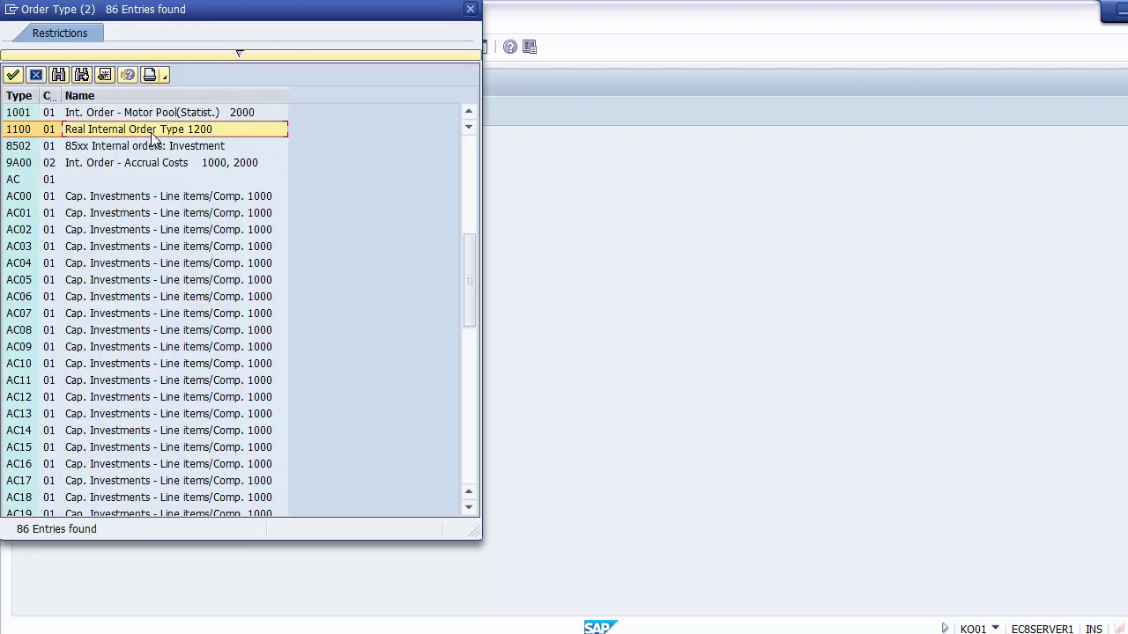
double_click(150, 132)
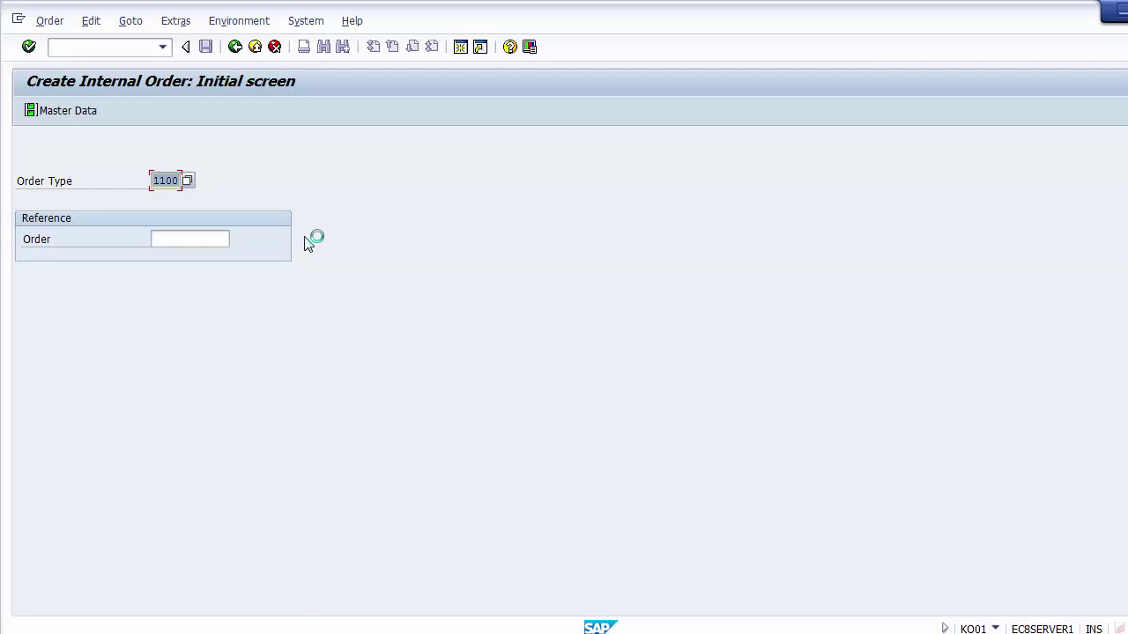
key("Return")
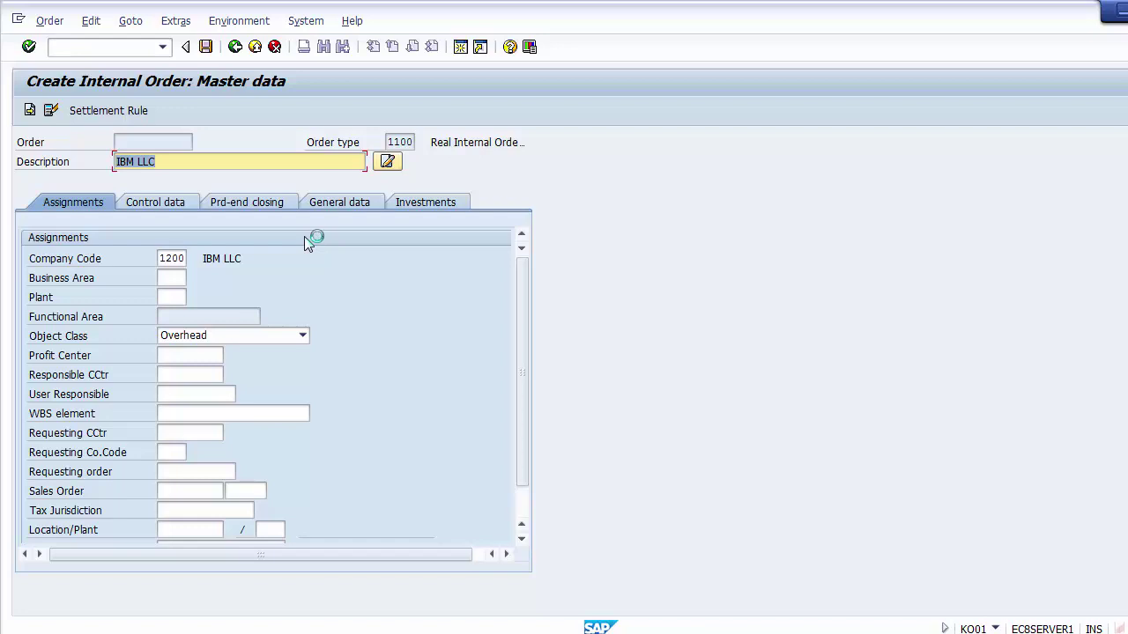
left_click(111, 338)
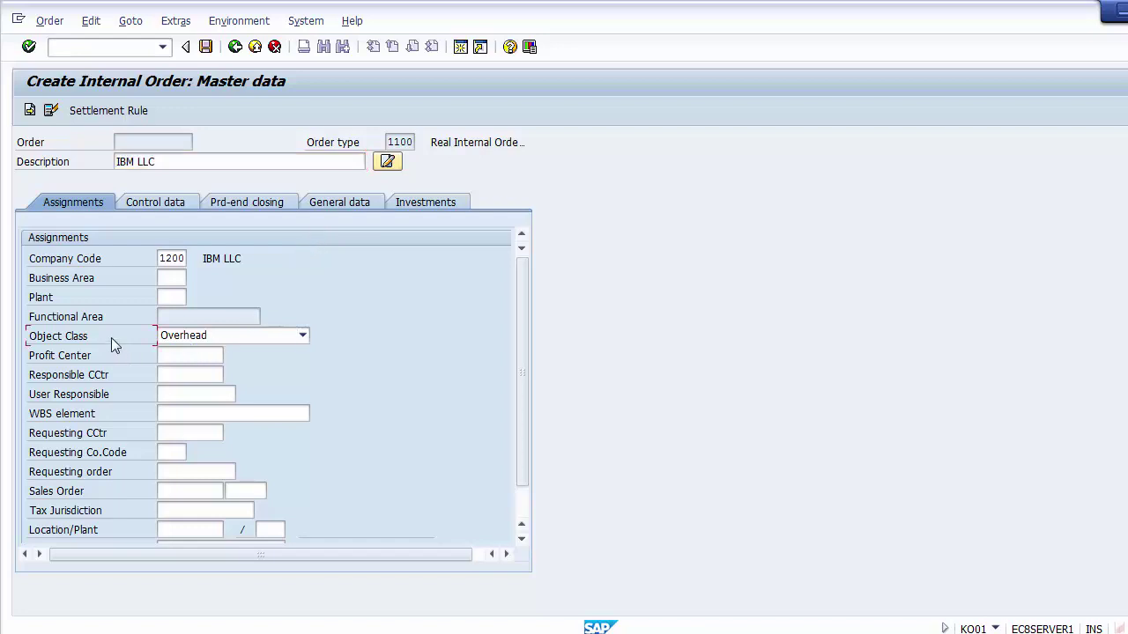
Assign profit center 11000 (SOAPS) of controlling area Z100 to the new internal order
left_click(215, 339)
left_click(217, 366)
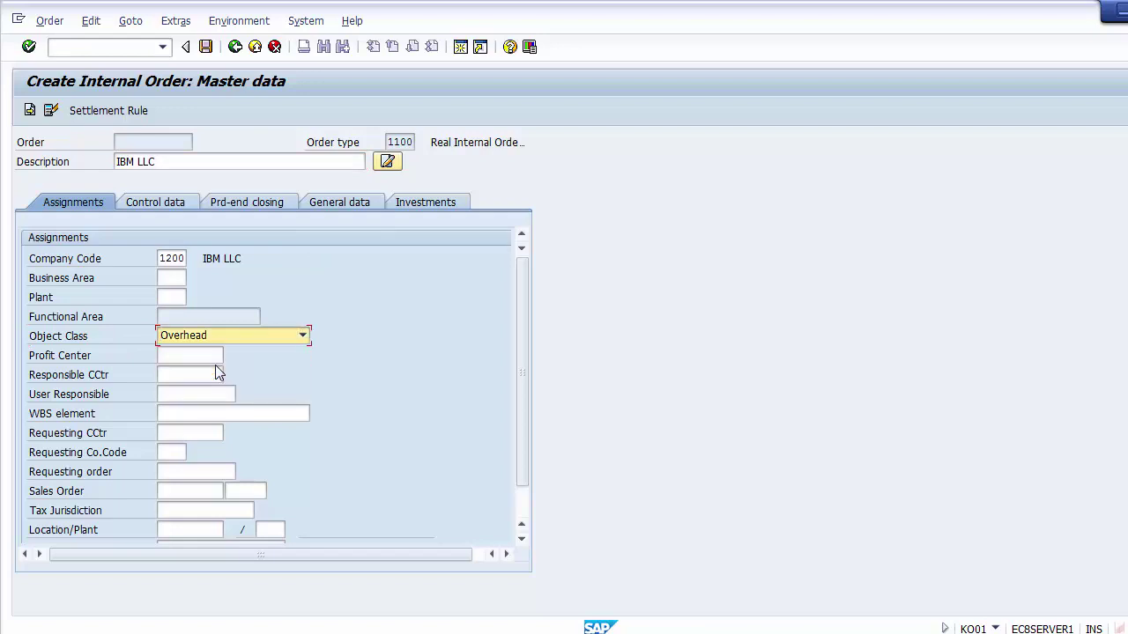
left_click(172, 259)
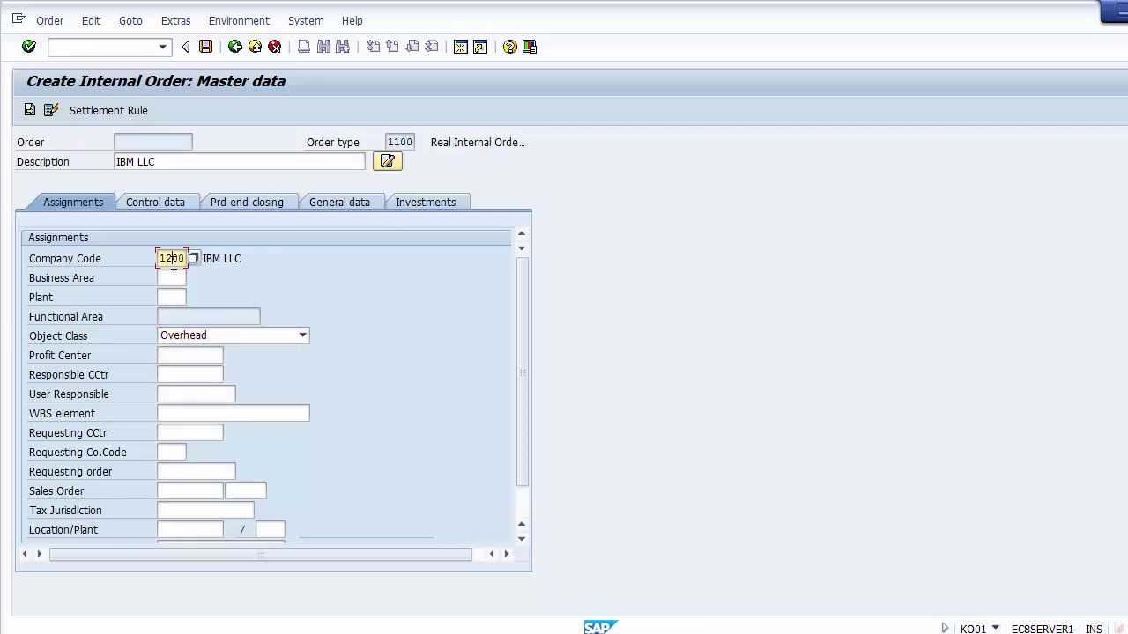
left_click(191, 356)
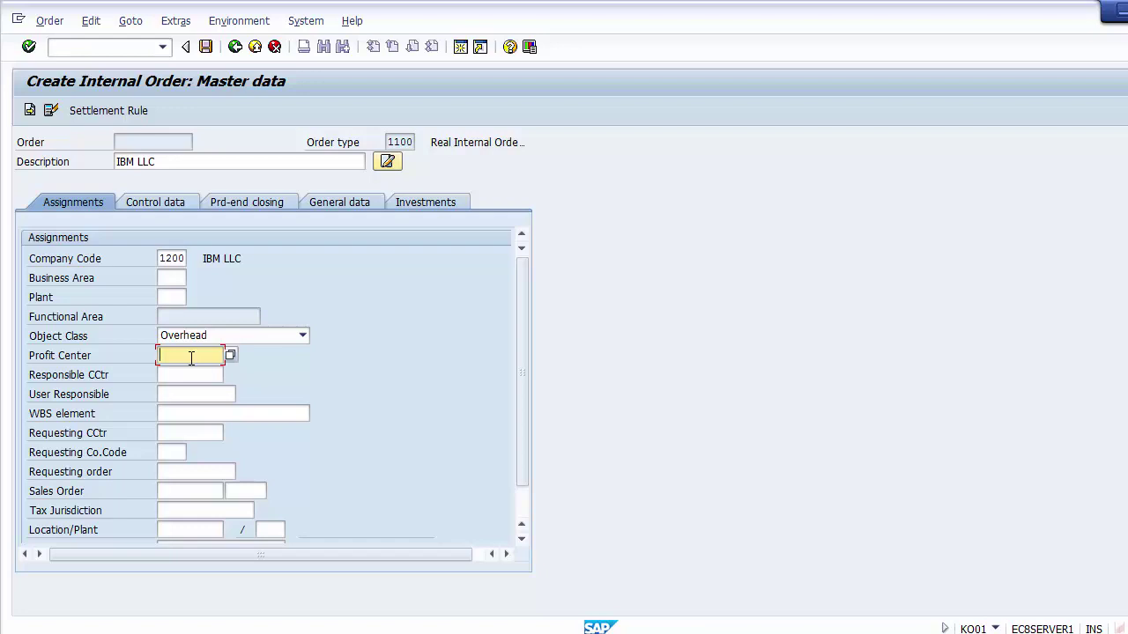
left_click(231, 356)
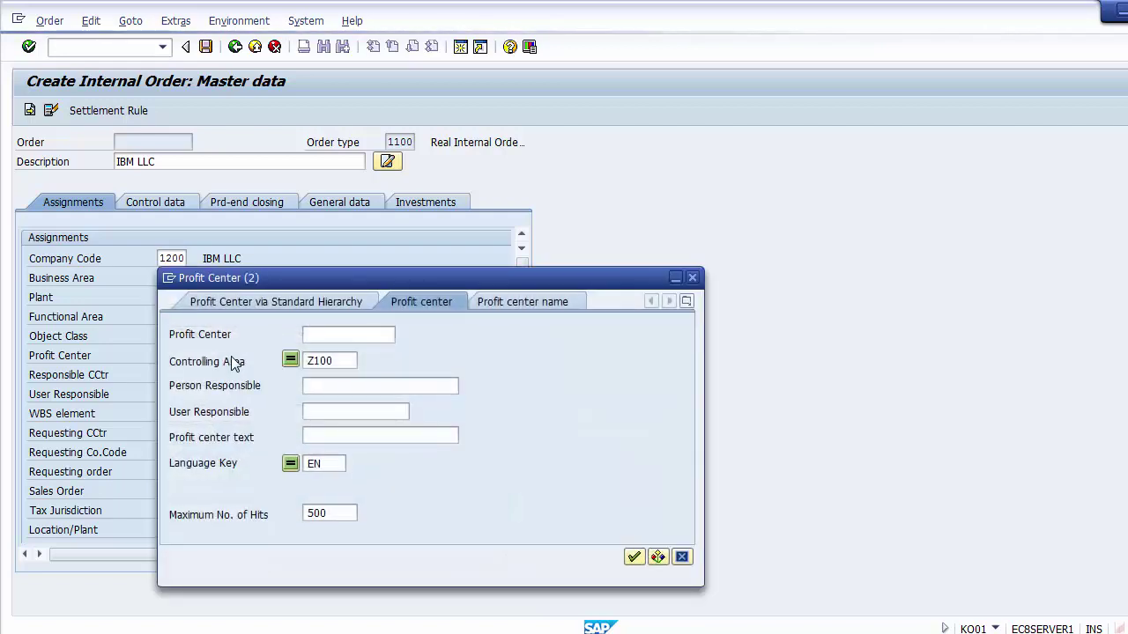
left_click(308, 338)
key("Return")
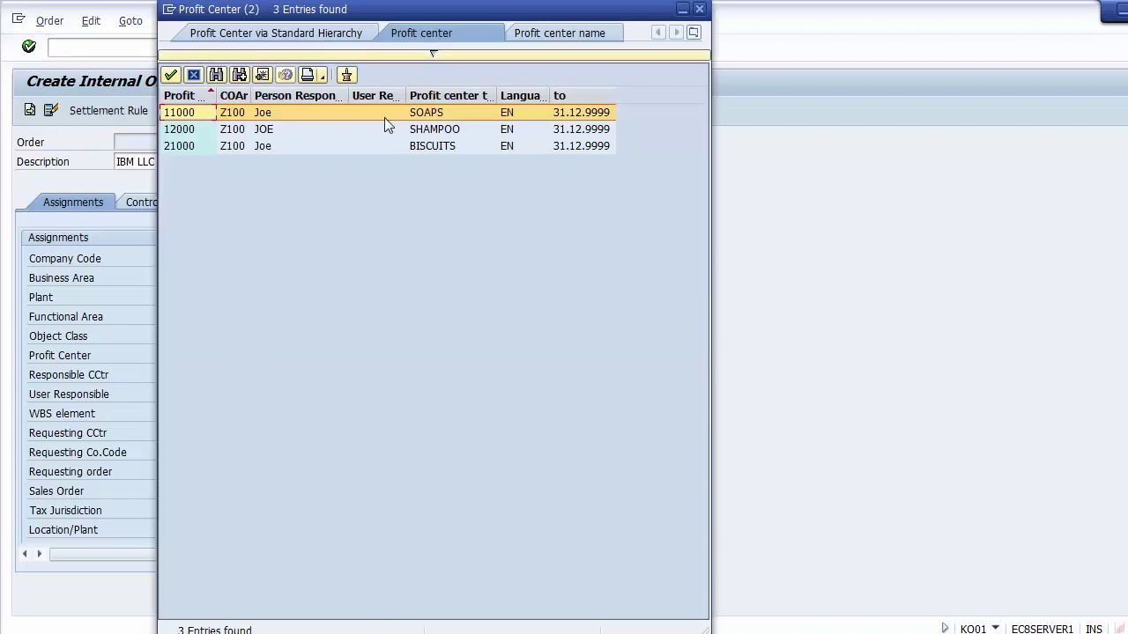
double_click(423, 113)
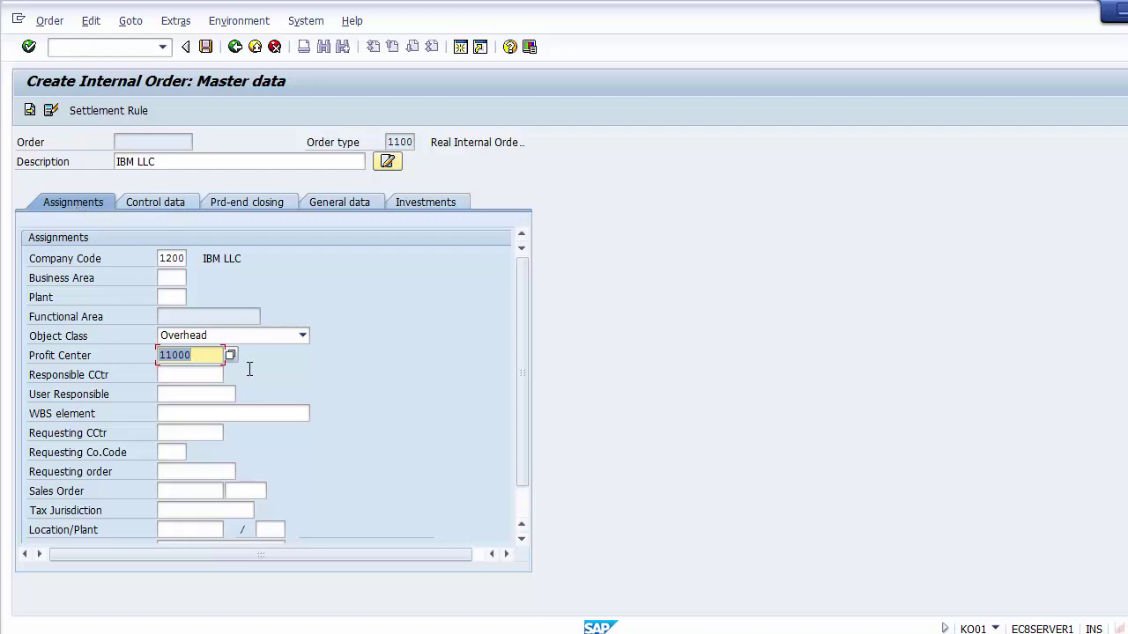
left_click(519, 508)
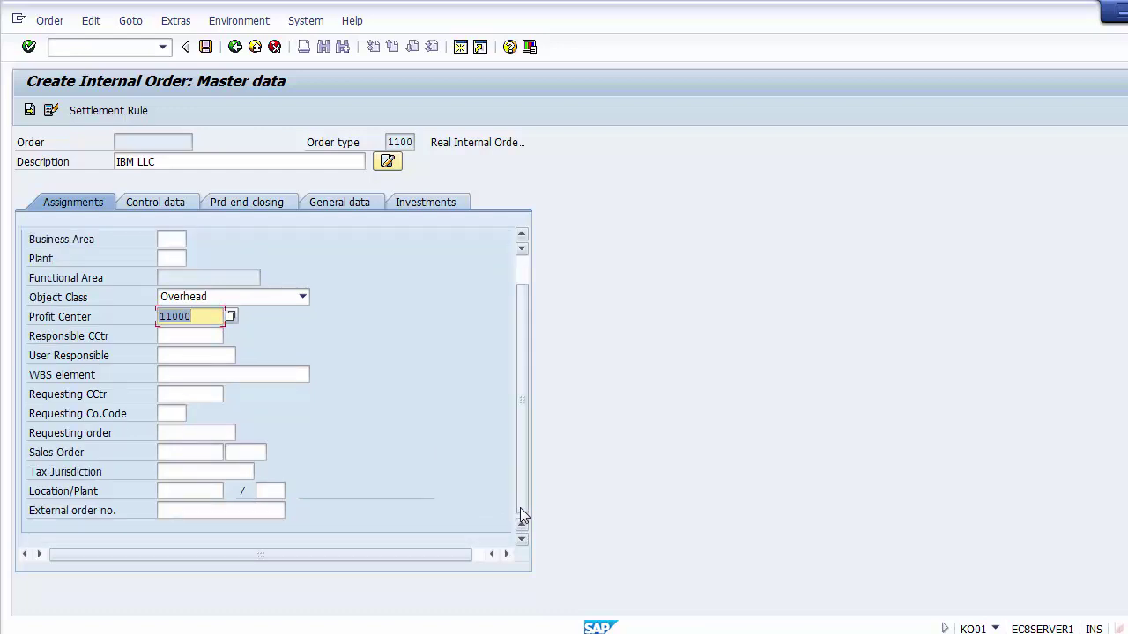
left_click_drag(520, 508, 522, 370)
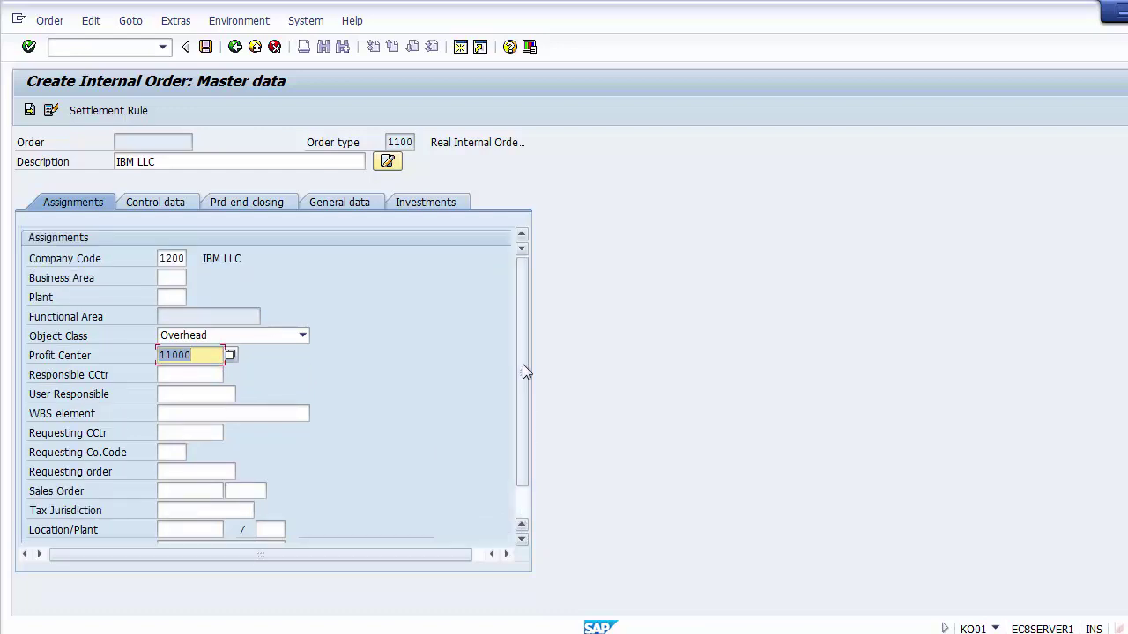
Mark the new internal order as a statistical order in its control data
left_click(147, 204)
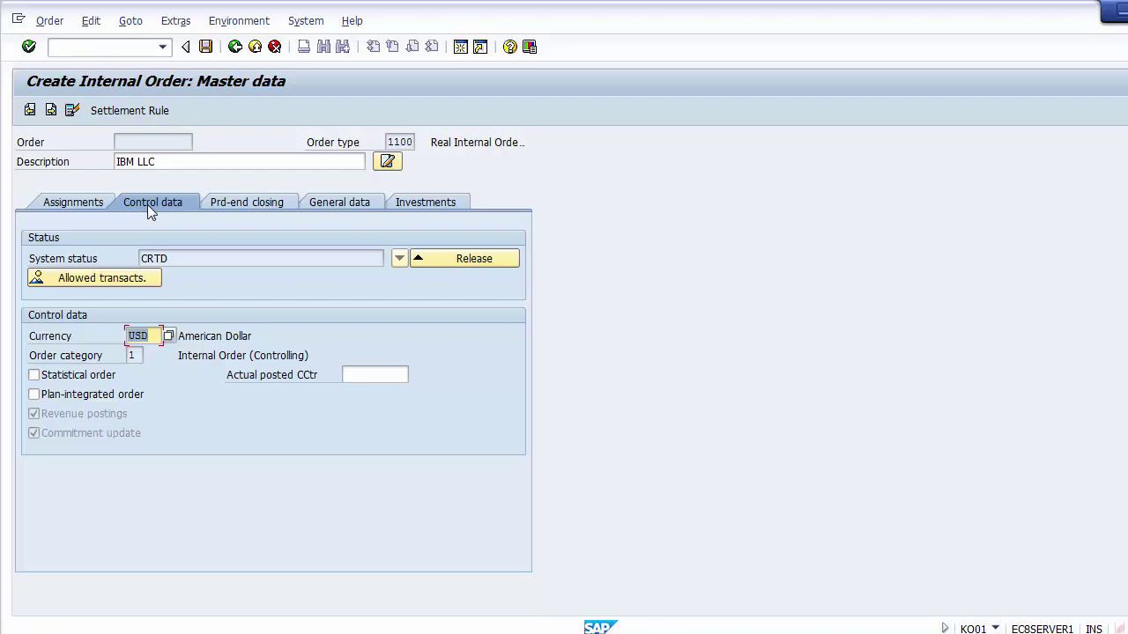
left_click(156, 336)
left_click_drag(155, 336, 125, 336)
left_click(72, 377)
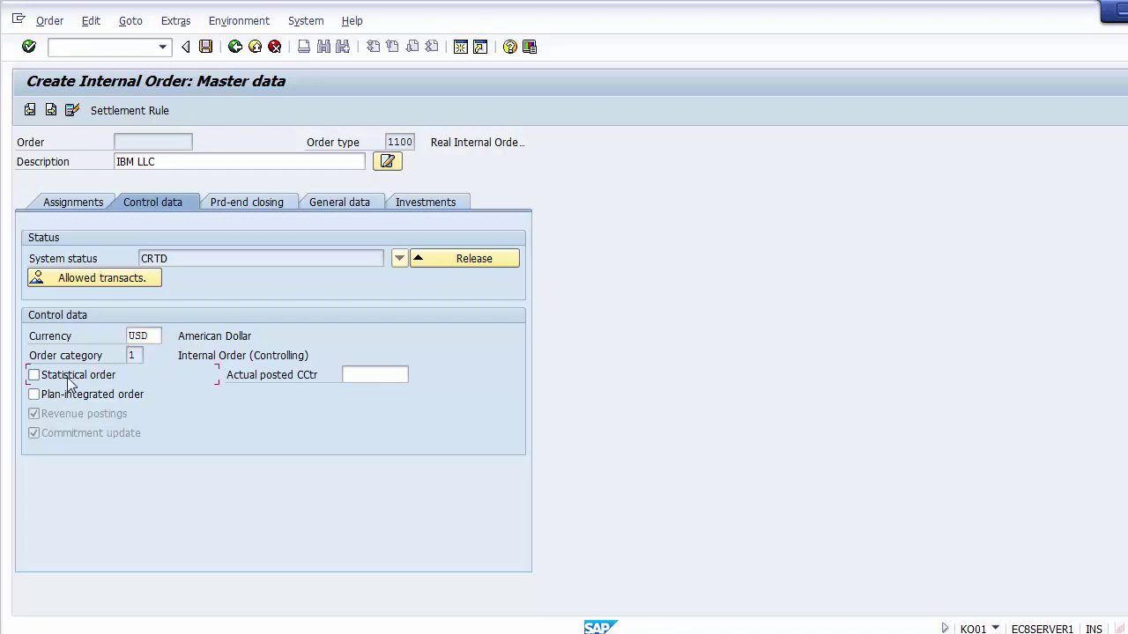
left_click(69, 379)
left_click(73, 377)
Review the order's period-end closing, general data, assignments and control data, and save the new internal order
left_click(249, 202)
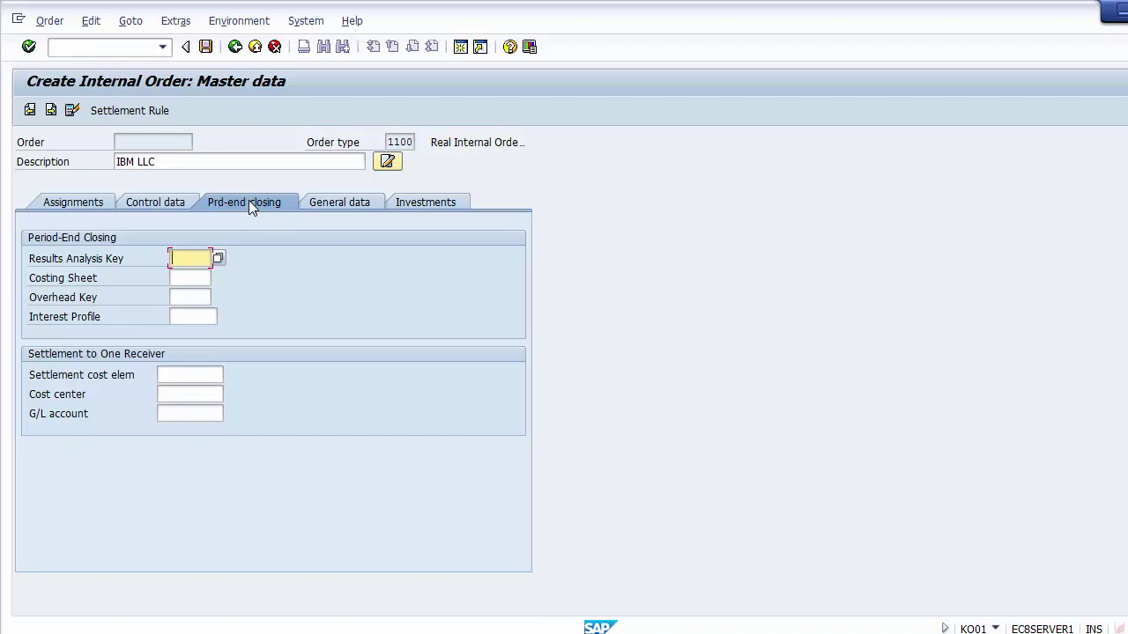
left_click(326, 200)
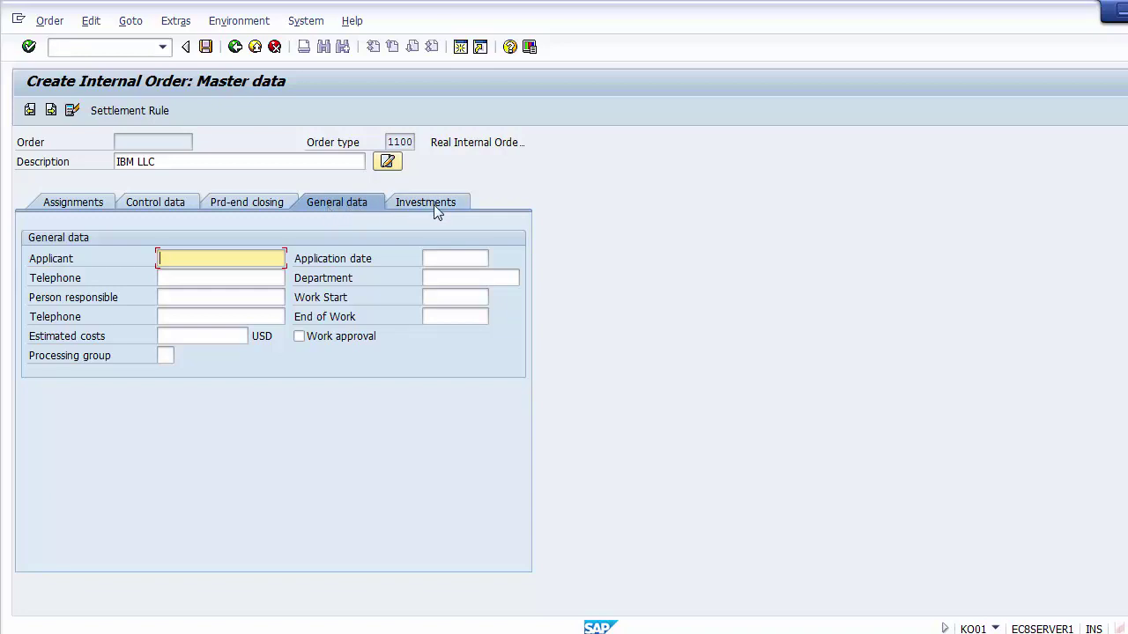
left_click(78, 200)
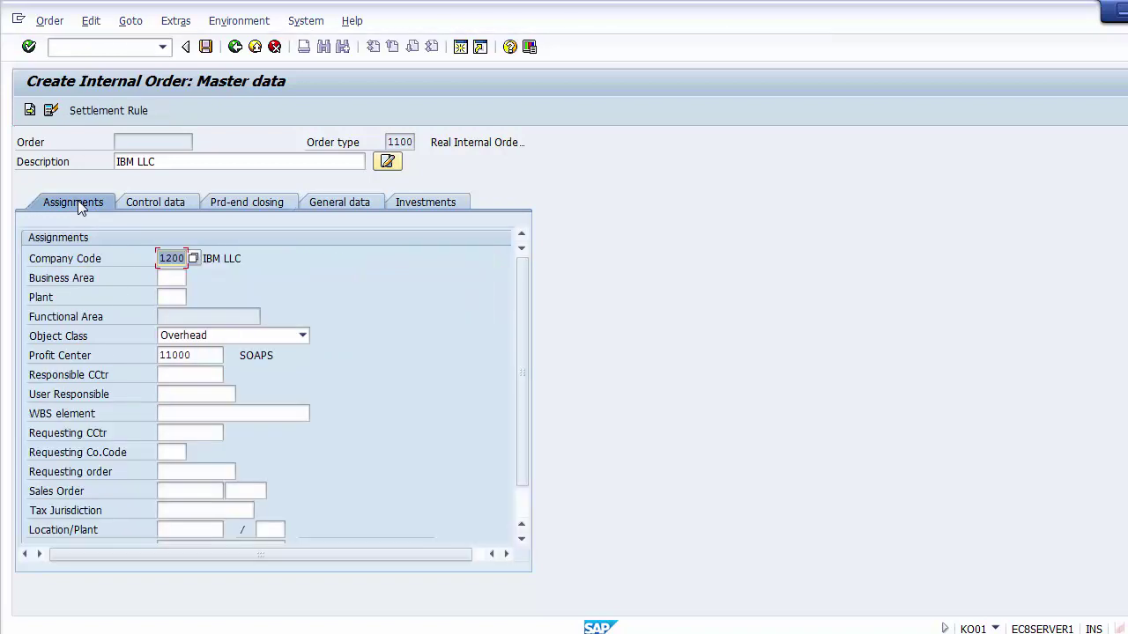
left_click(157, 201)
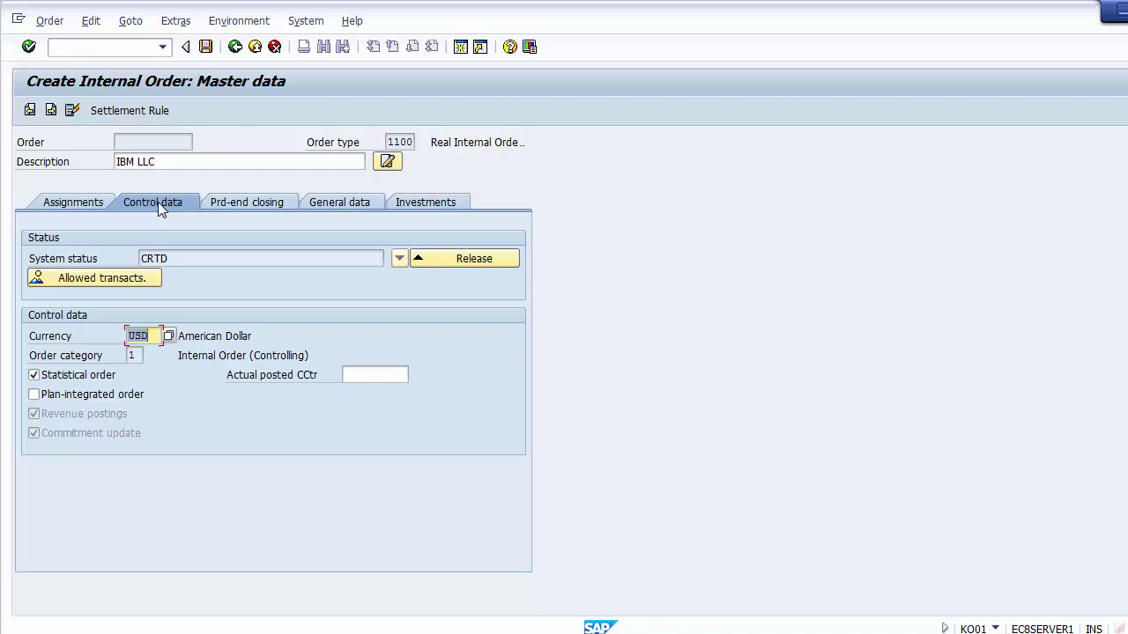
left_click(205, 47)
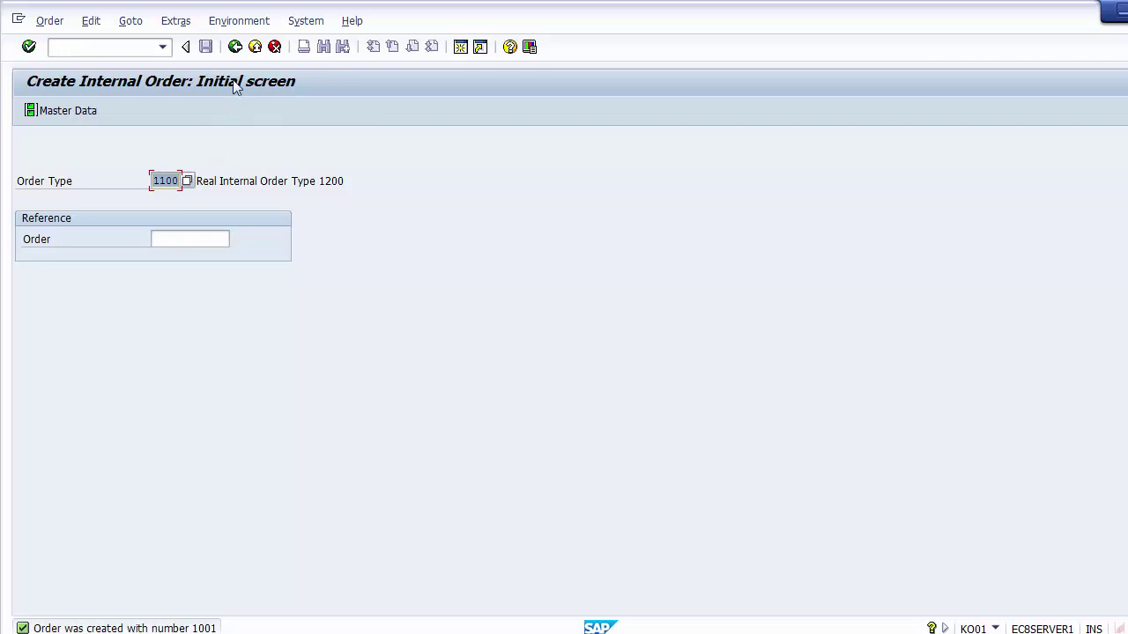
Return to SAP Easy Access, start the Change transaction for Order and open the master data of the order just created
left_click(235, 49)
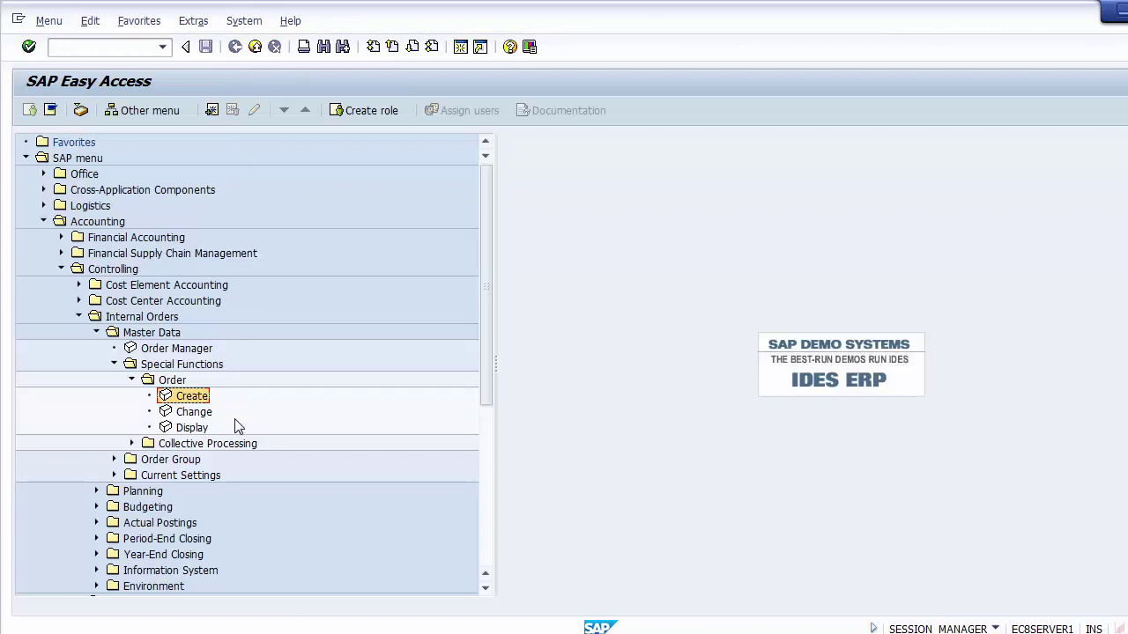
left_click(188, 412)
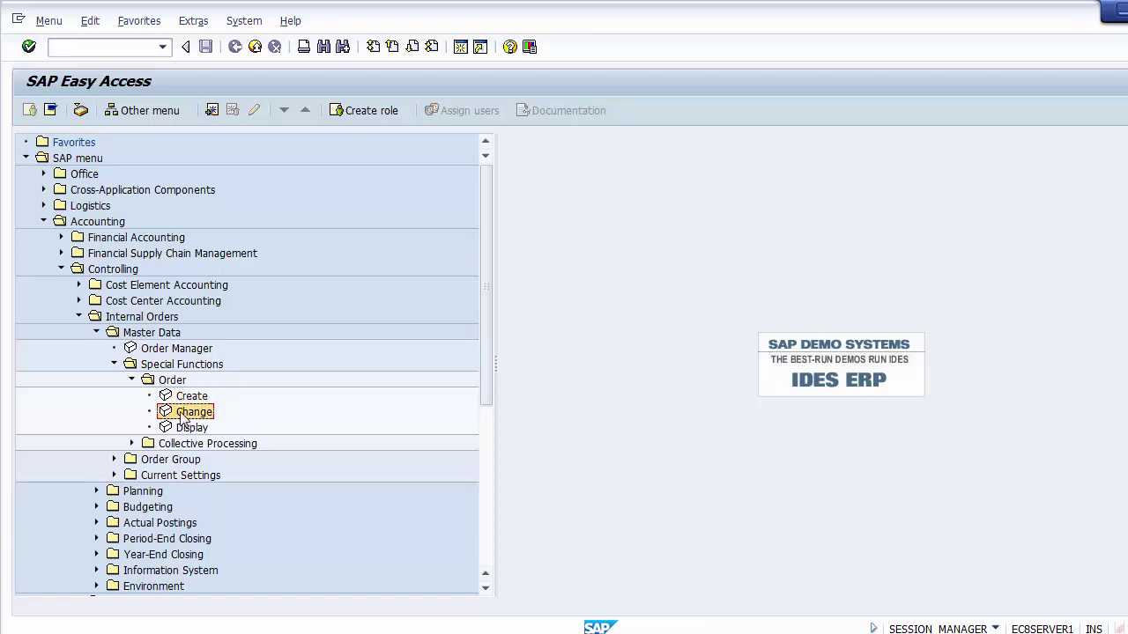
double_click(187, 412)
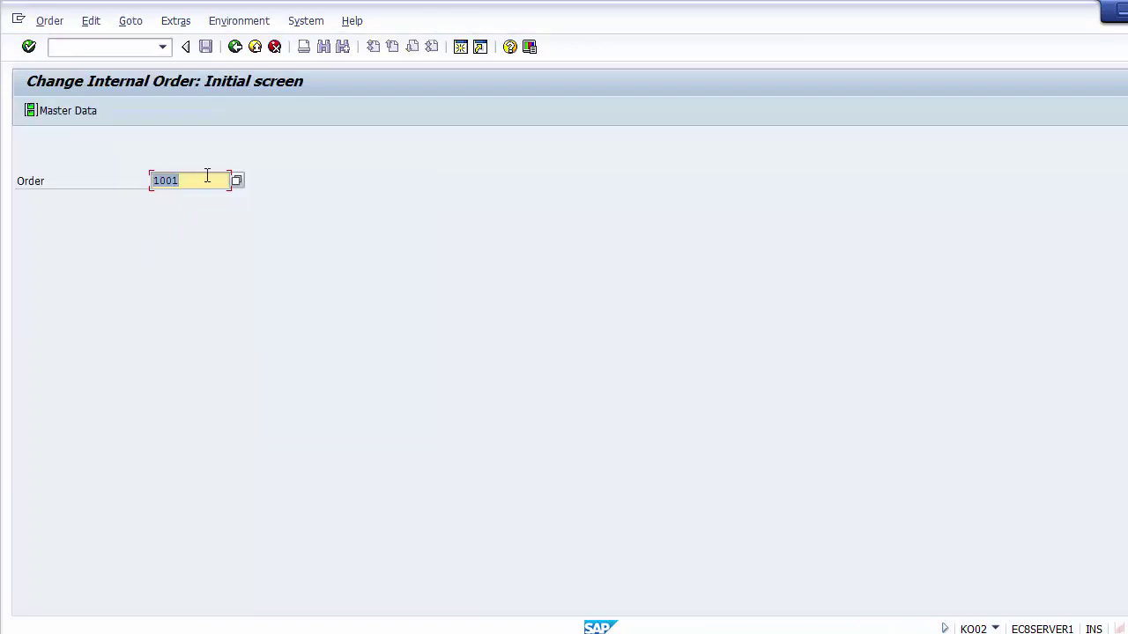
left_click(203, 182)
key("Return")
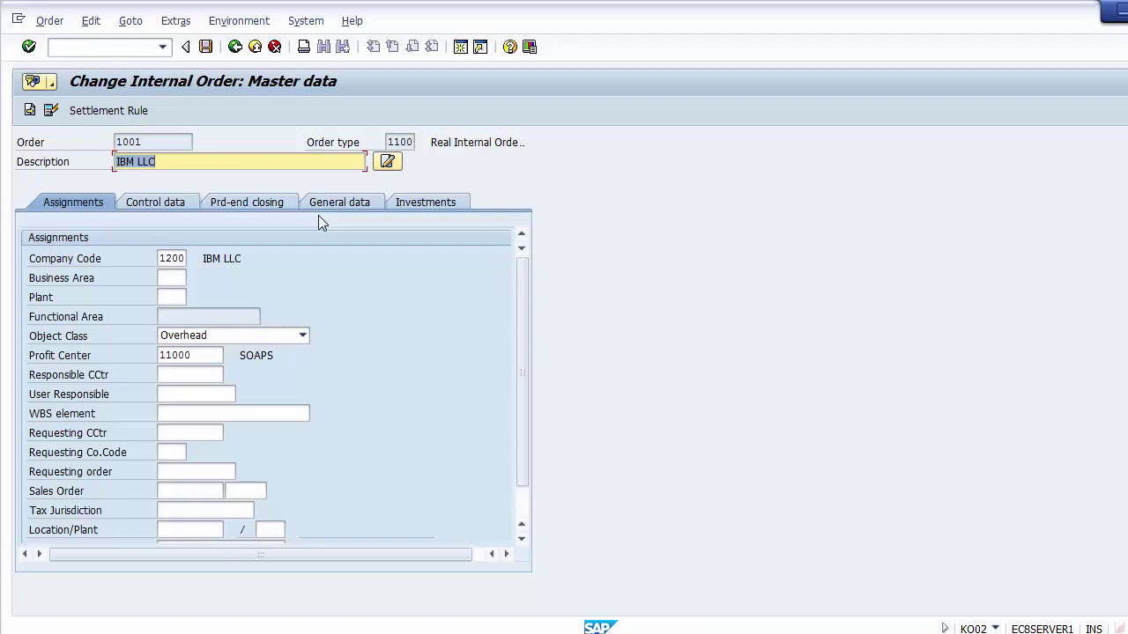
Replace the internal order's description with "Project ABC" and save the order
left_click(182, 164)
key("BackSpace")
key("BackSpace")
key("BackSpace")
key("BackSpace")
key("BackSpace")
key("BackSpace")
key("BackSpace")
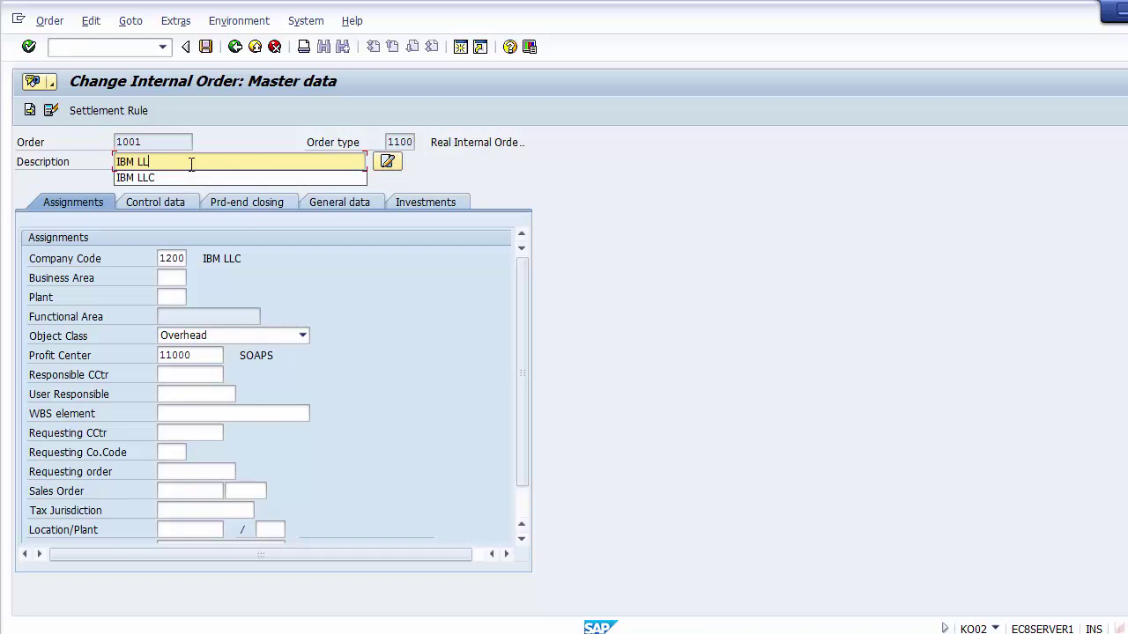
left_click(181, 158)
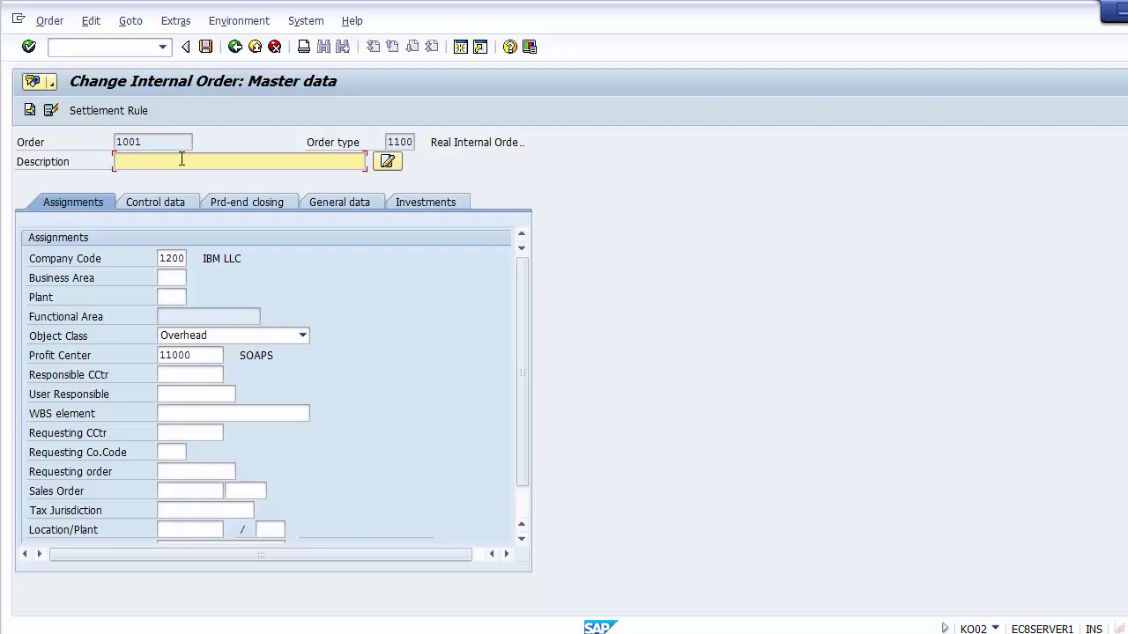
type("Projec")
type("t ")
type("1000")
key("BackSpace")
key("BackSpace")
key("BackSpace")
key("BackSpace")
type("ABC")
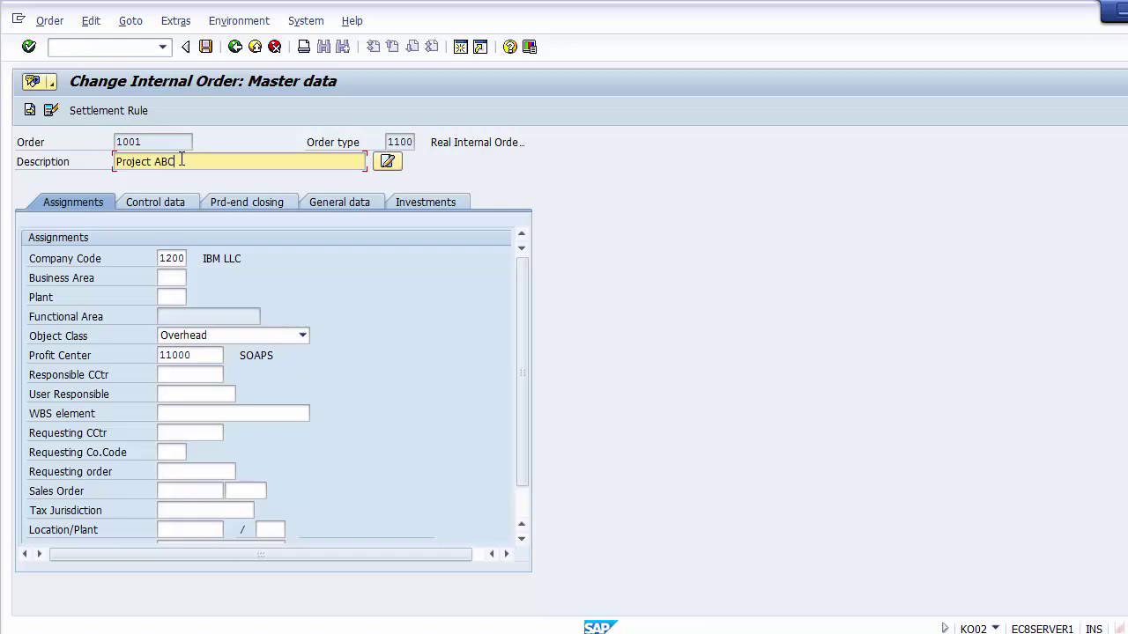
left_click(205, 49)
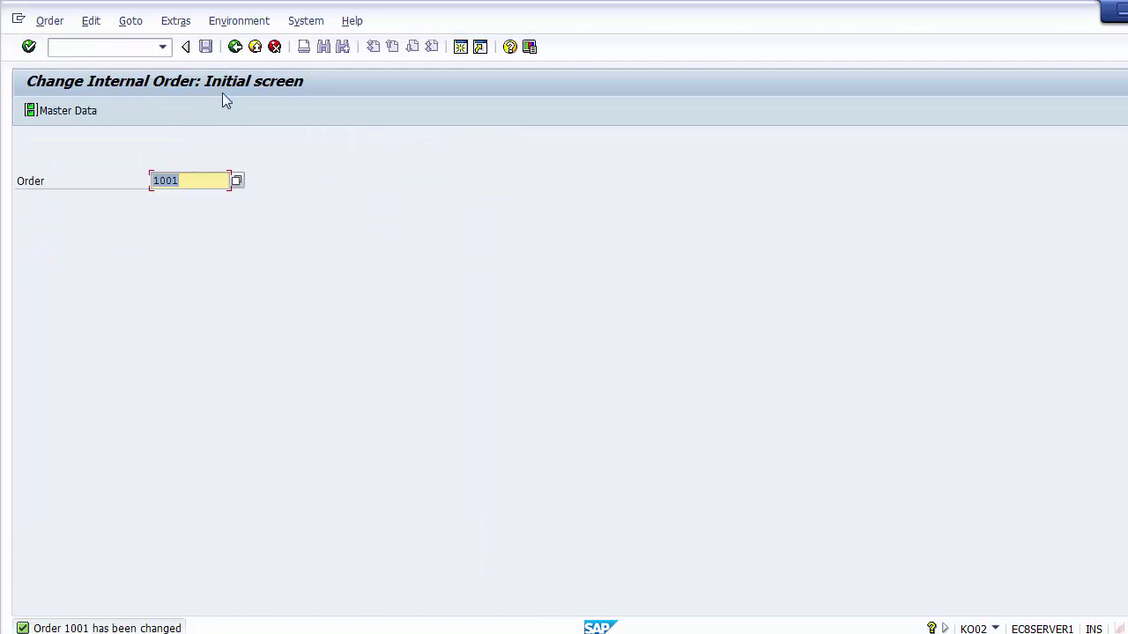
Return to SAP Easy Access, start the Display transaction for Order and view the master data of the changed internal order
left_click(235, 47)
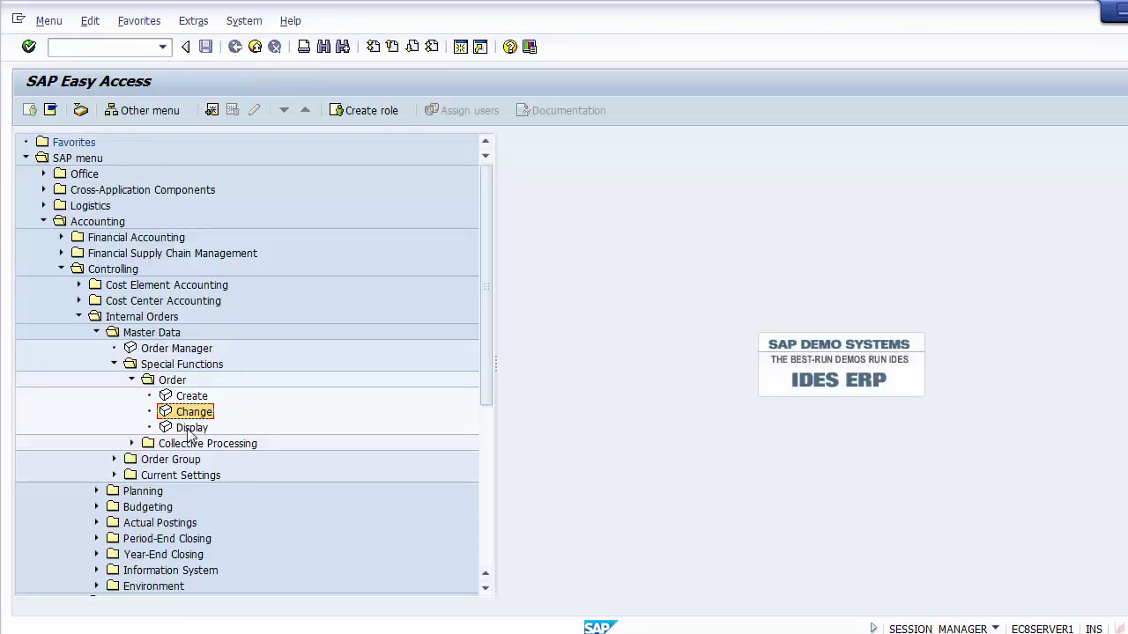
left_click(189, 430)
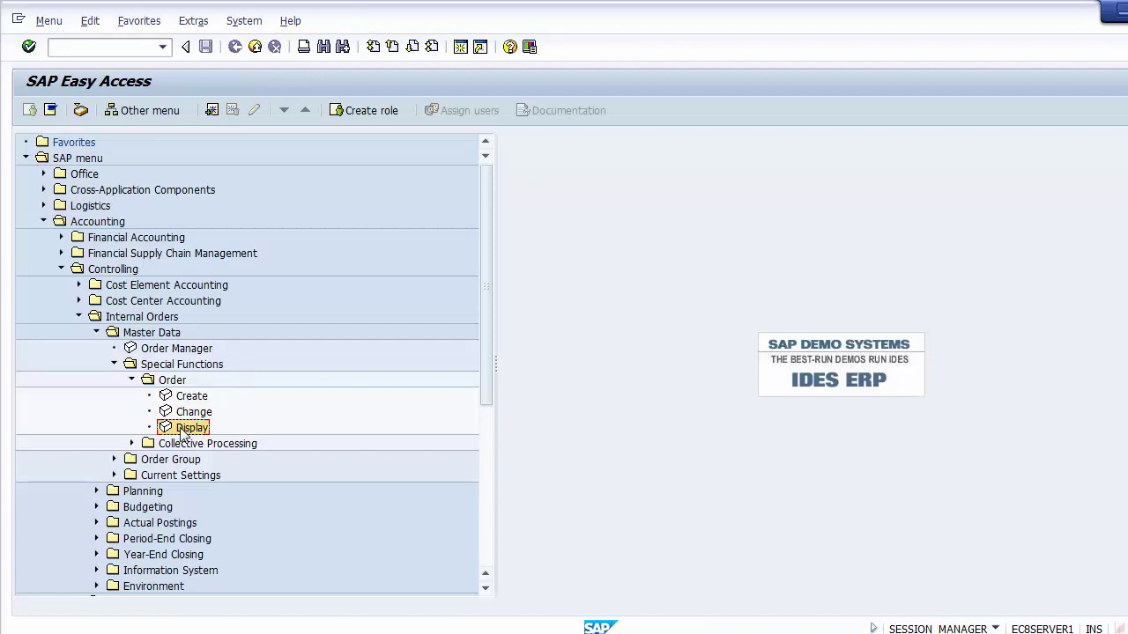
double_click(182, 429)
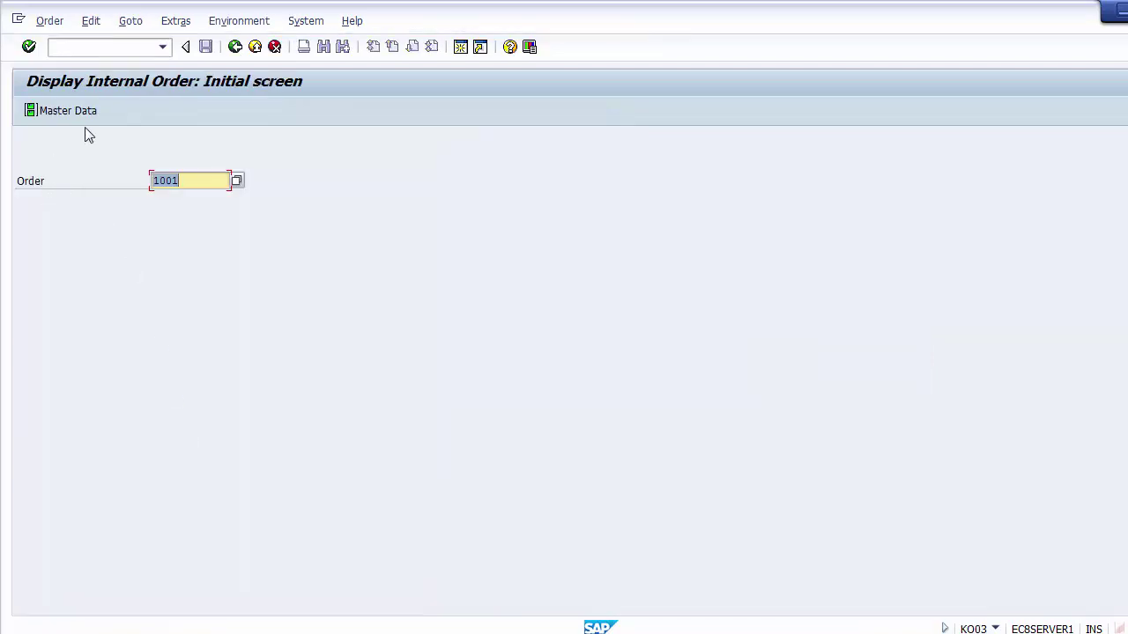
key("Return")
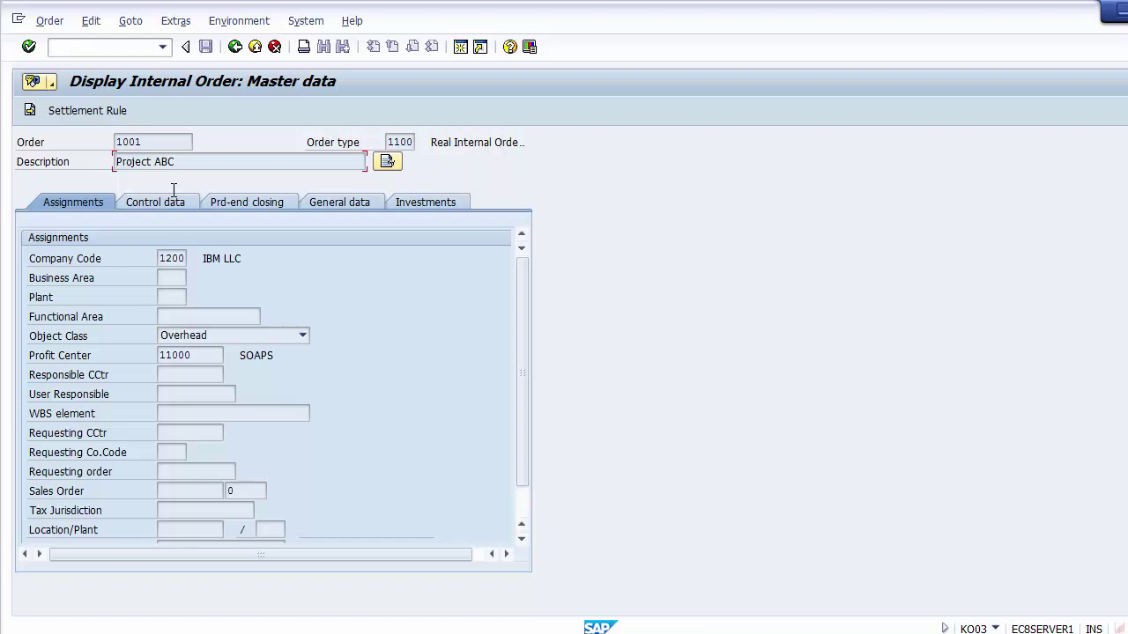
Leave the order display and switch to the Create Internal Order slide in the PowerPoint presentation
left_click(254, 51)
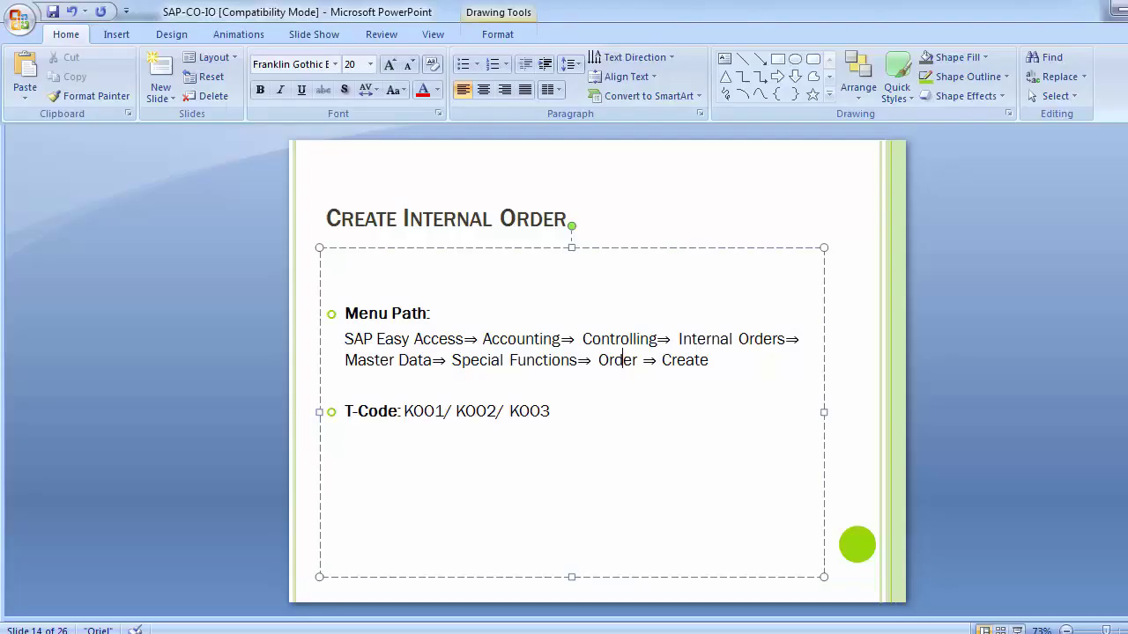
left_click(152, 371)
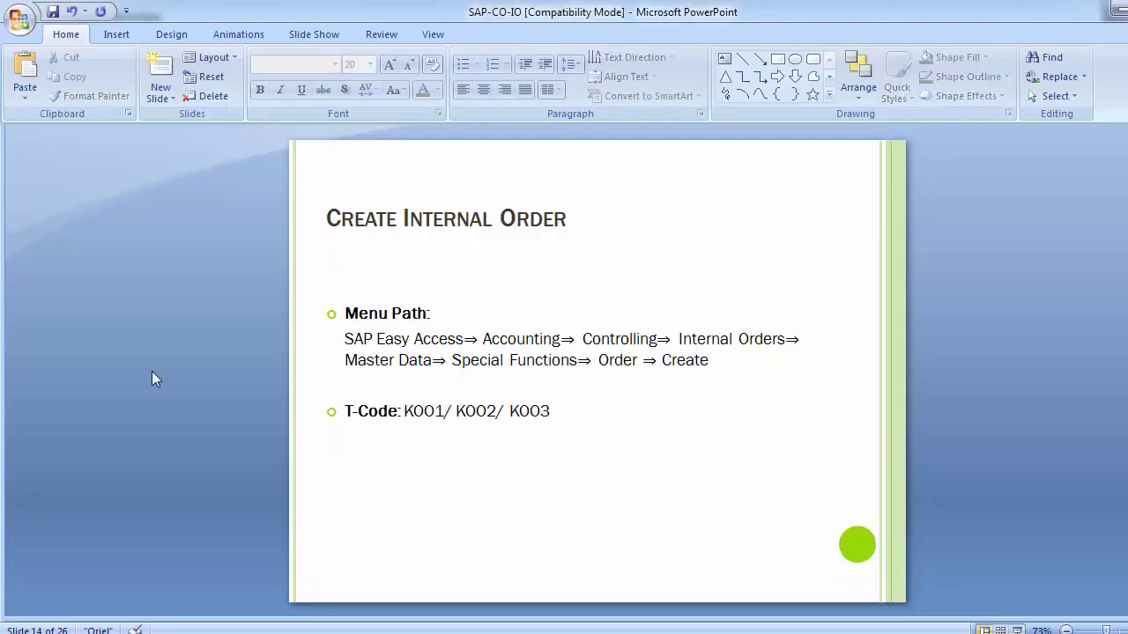